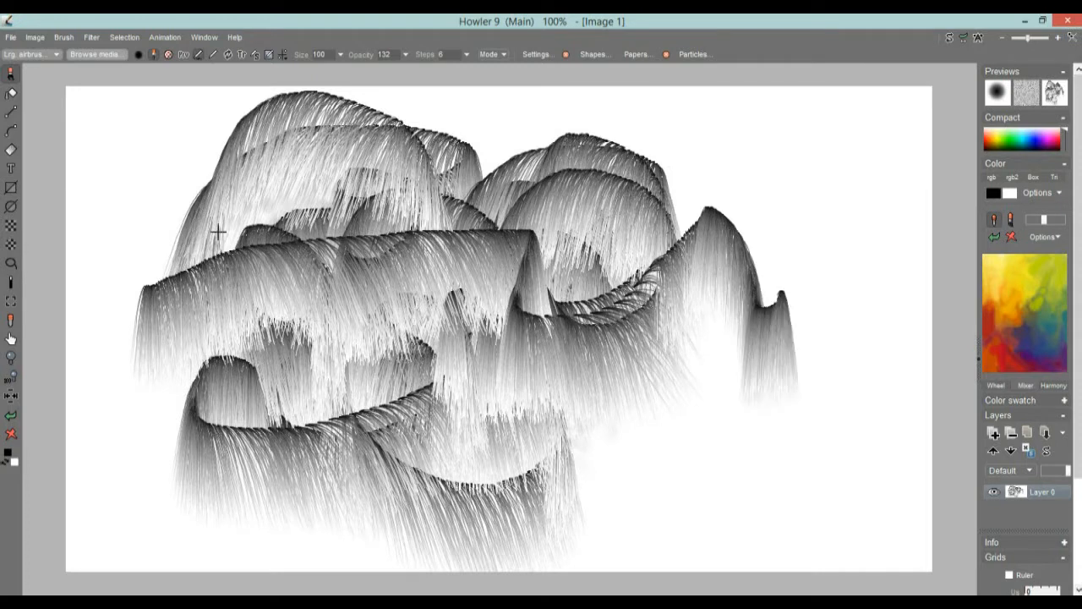
# - Paint overlapping wavy black particle strokes over the canvas, clearing it before each new set of strokes
pyautogui.click(11, 434)
pyautogui.moveTo(431, 218)
pyautogui.mouseDown()
pyautogui.moveTo(297, 401)
pyautogui.moveTo(326, 169)
pyautogui.moveTo(333, 312)
pyautogui.moveTo(529, 254)
pyautogui.moveTo(437, 382)
pyautogui.moveTo(560, 365)
pyautogui.mouseUp()
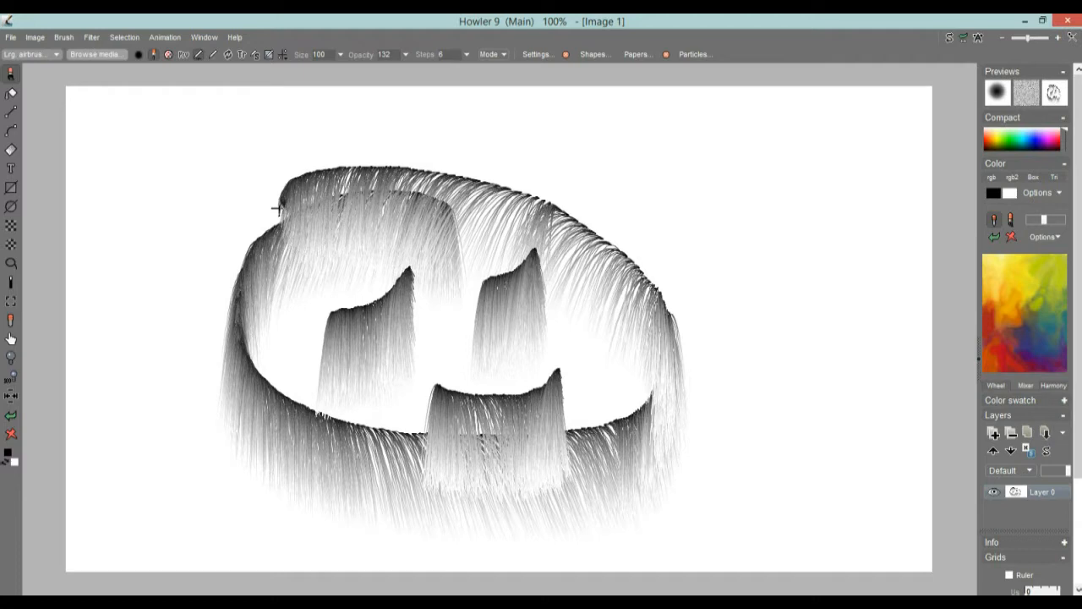
pyautogui.moveTo(147, 175)
pyautogui.mouseDown()
pyautogui.moveTo(285, 115)
pyautogui.moveTo(617, 143)
pyautogui.moveTo(843, 209)
pyautogui.moveTo(630, 264)
pyautogui.moveTo(406, 280)
pyautogui.moveTo(189, 372)
pyautogui.moveTo(214, 307)
pyautogui.moveTo(387, 278)
pyautogui.moveTo(496, 203)
pyautogui.mouseUp()
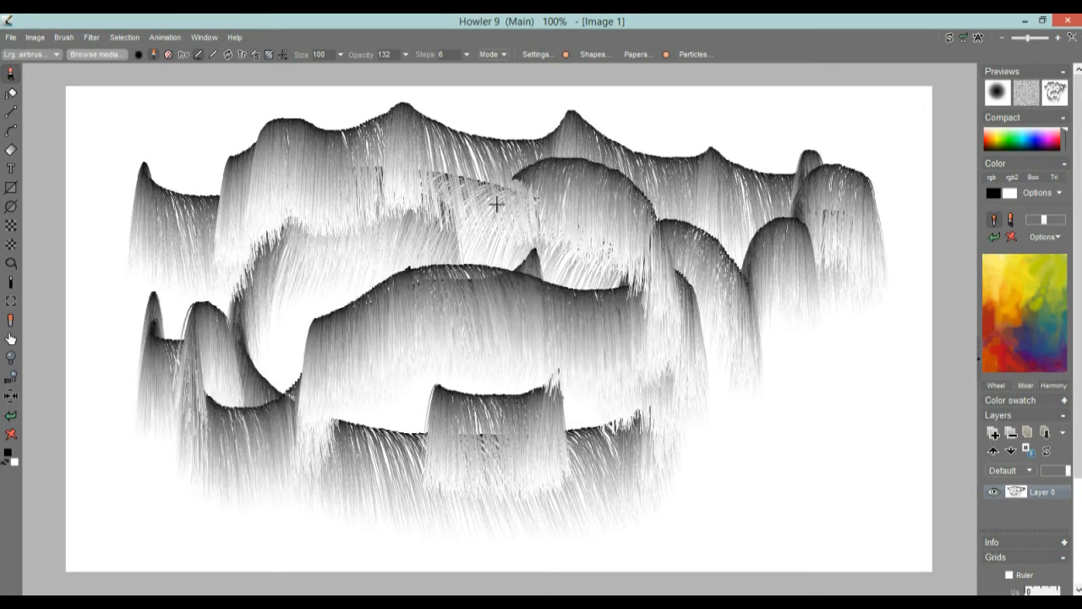
pyautogui.click(11, 434)
pyautogui.moveTo(177, 273)
pyautogui.mouseDown()
pyautogui.moveTo(710, 154)
pyautogui.moveTo(417, 320)
pyautogui.moveTo(727, 279)
pyautogui.moveTo(580, 357)
pyautogui.moveTo(584, 333)
pyautogui.mouseUp()
# - Open the particle settings beside the artwork and paint more wavy black strokes over the existing ones
pyautogui.click(689, 54)
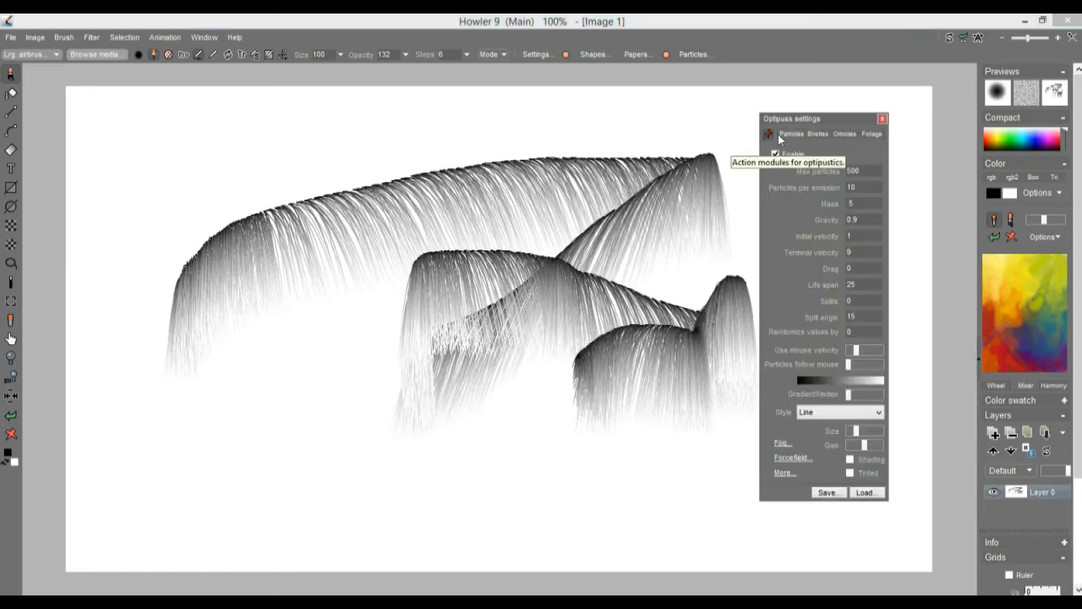
pyautogui.moveTo(236, 386)
pyautogui.mouseDown()
pyautogui.moveTo(259, 344)
pyautogui.moveTo(340, 320)
pyautogui.moveTo(239, 183)
pyautogui.moveTo(499, 290)
pyautogui.moveTo(502, 203)
pyautogui.moveTo(355, 313)
pyautogui.mouseUp()
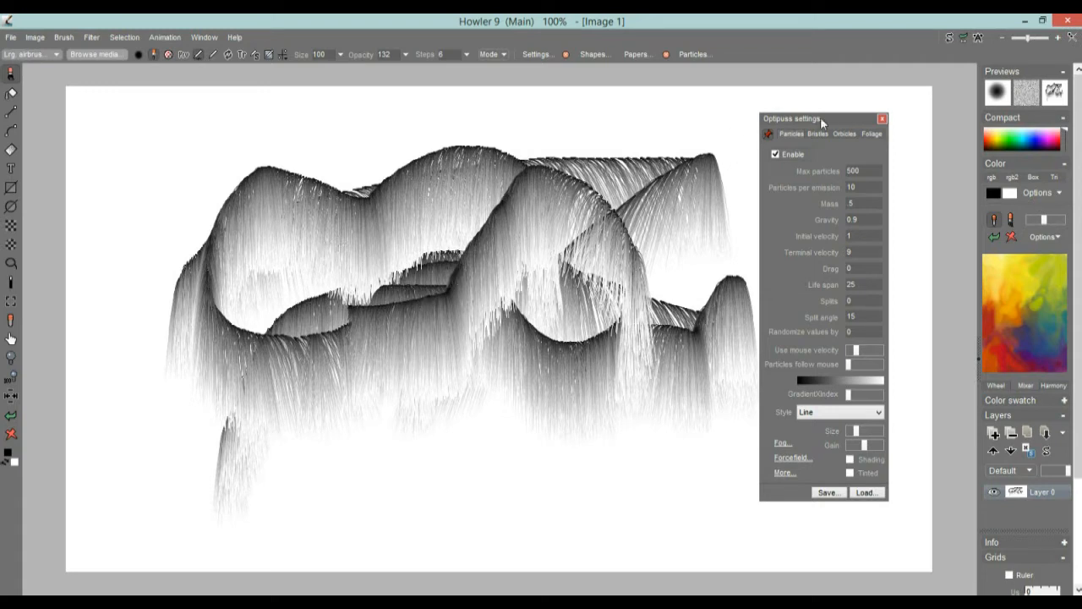
pyautogui.moveTo(837, 121); pyautogui.dragTo(887, 77)
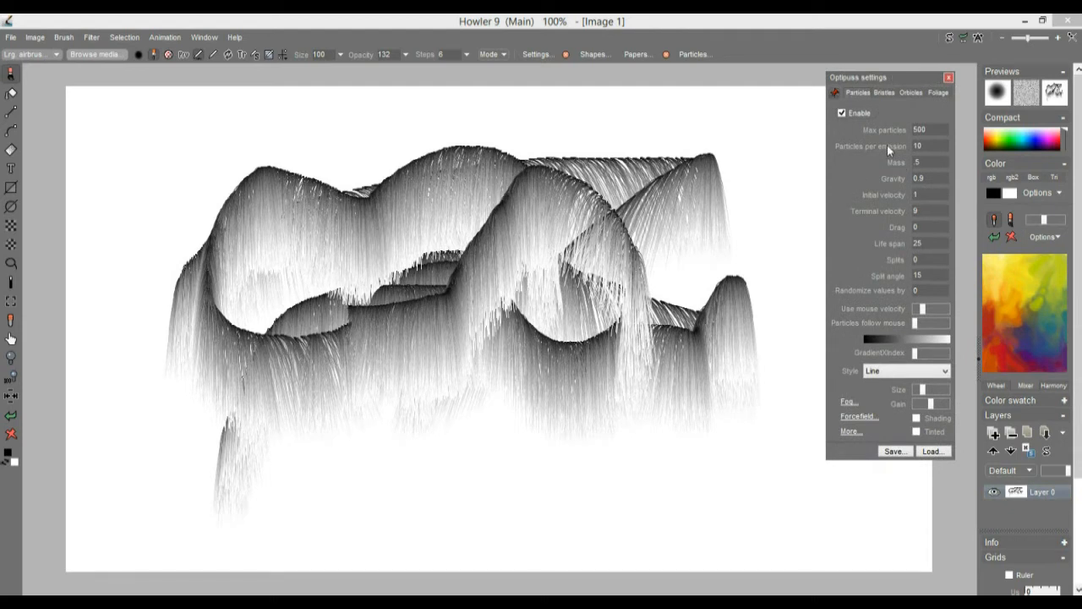
pyautogui.moveTo(739, 208)
pyautogui.mouseDown()
pyautogui.moveTo(474, 187)
pyautogui.moveTo(283, 251)
pyautogui.moveTo(273, 322)
pyautogui.mouseUp()
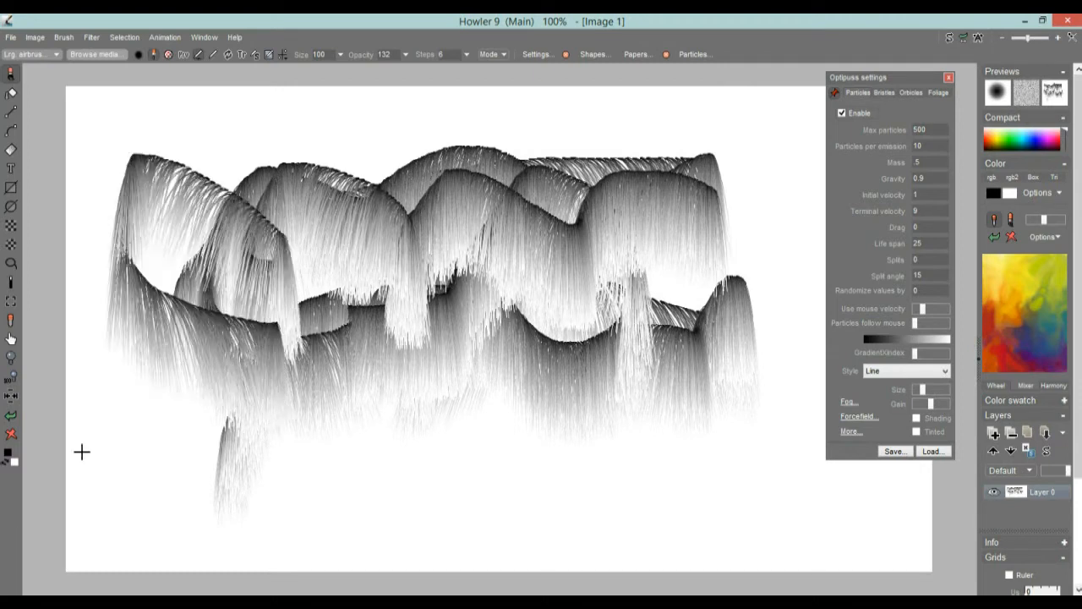
# - Clear the canvas and paint overlapping hill-shaped black particle strokes, including a small one near the middle
pyautogui.press('Delete')
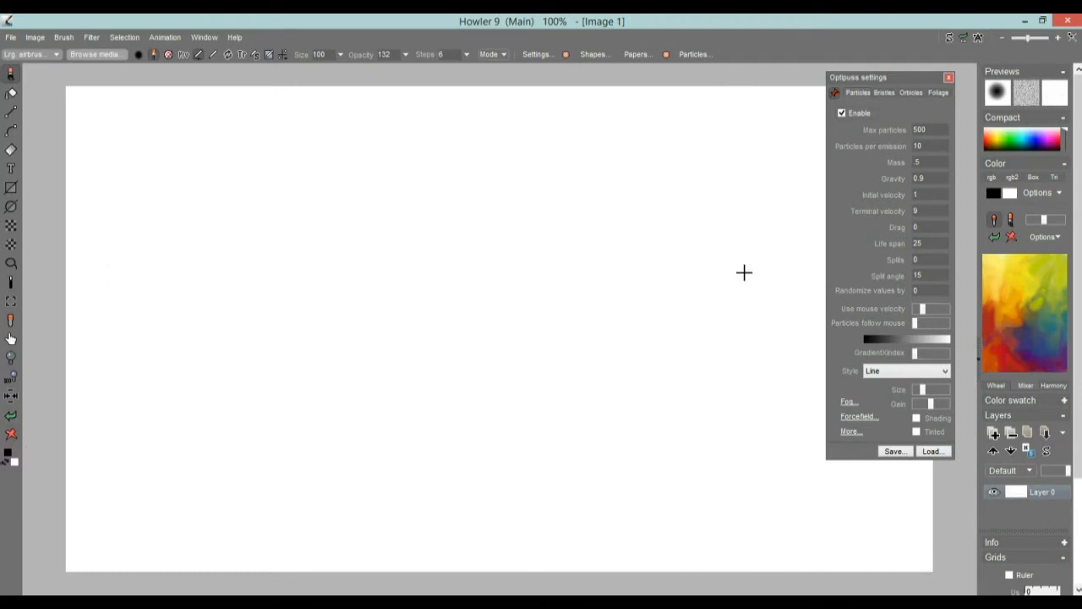
pyautogui.moveTo(474, 259)
pyautogui.mouseDown()
pyautogui.moveTo(686, 211)
pyautogui.moveTo(411, 157)
pyautogui.moveTo(209, 268)
pyautogui.moveTo(510, 345)
pyautogui.moveTo(466, 251)
pyautogui.moveTo(577, 242)
pyautogui.moveTo(735, 347)
pyautogui.moveTo(600, 269)
pyautogui.moveTo(550, 205)
pyautogui.moveTo(436, 203)
pyautogui.moveTo(359, 355)
pyautogui.moveTo(411, 341)
pyautogui.mouseUp()
pyautogui.scroll(5, 410, 341)
pyautogui.moveTo(548, 199)
pyautogui.mouseDown()
pyautogui.moveTo(428, 179)
pyautogui.moveTo(369, 184)
pyautogui.mouseUp()
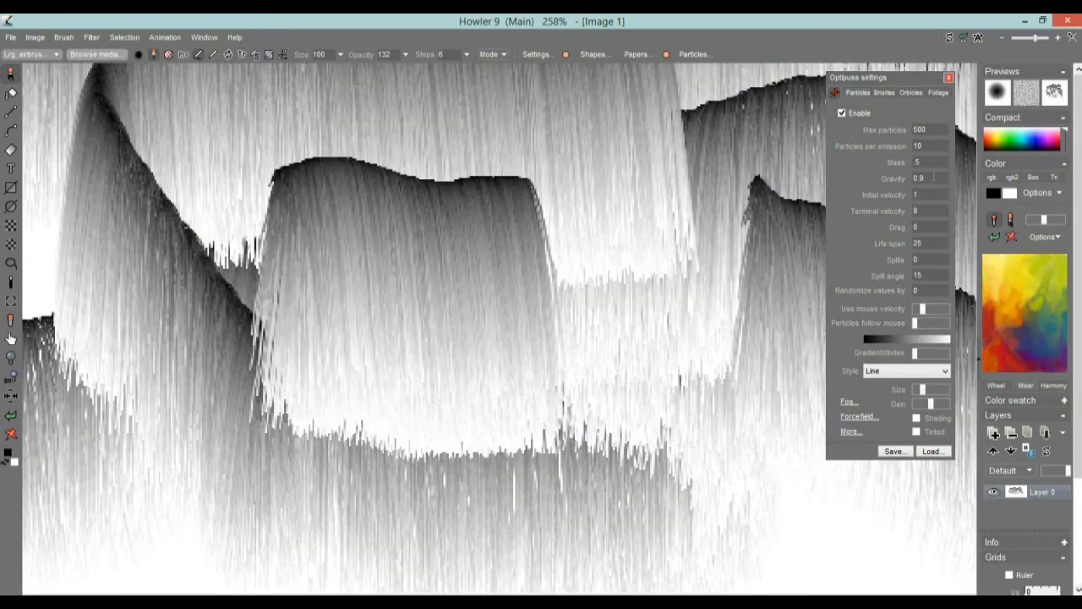
# - Set the particle Gravity to -0.3 and paint a test stroke of upward-growing bristles over the hills
pyautogui.moveTo(934, 177); pyautogui.dragTo(872, 181)
pyautogui.write('-0')
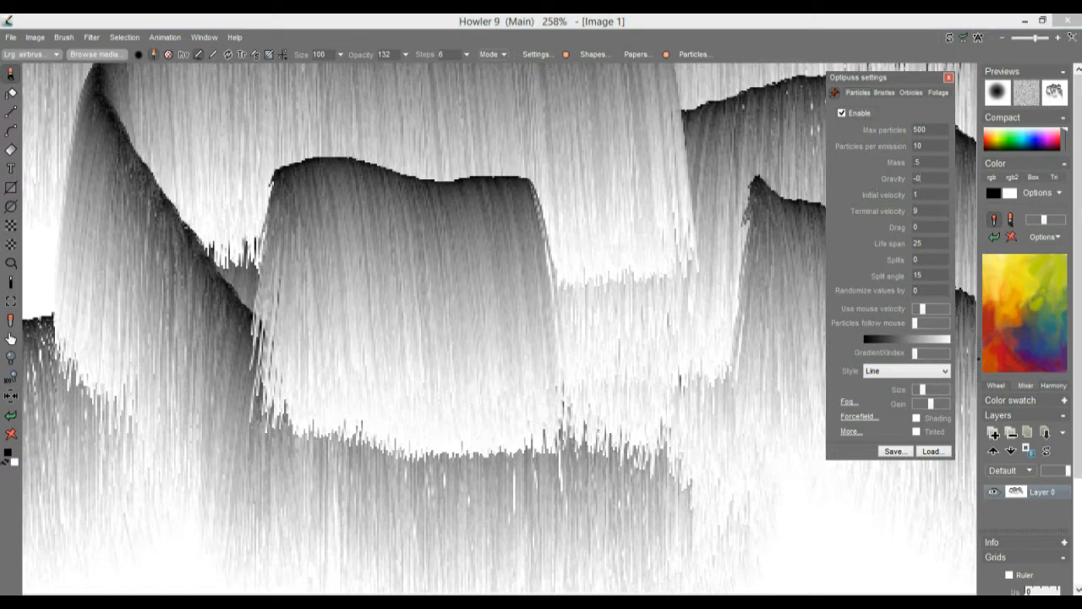
pyautogui.moveTo(382, 354)
pyautogui.mouseDown()
pyautogui.moveTo(473, 398)
pyautogui.moveTo(418, 447)
pyautogui.moveTo(548, 476)
pyautogui.moveTo(570, 502)
pyautogui.moveTo(608, 505)
pyautogui.mouseUp()
# - Raise the GradientXIndex to its maximum and paint grass strokes running from yellow roots to teal tips
pyautogui.moveTo(917, 352); pyautogui.dragTo(939, 359)
pyautogui.moveTo(571, 353)
pyautogui.mouseDown()
pyautogui.moveTo(548, 398)
pyautogui.moveTo(316, 473)
pyautogui.moveTo(592, 397)
pyautogui.mouseUp()
pyautogui.moveTo(934, 355); pyautogui.dragTo(954, 350)
pyautogui.moveTo(642, 279)
pyautogui.mouseDown()
pyautogui.moveTo(476, 423)
pyautogui.moveTo(279, 456)
pyautogui.moveTo(612, 449)
pyautogui.mouseUp()
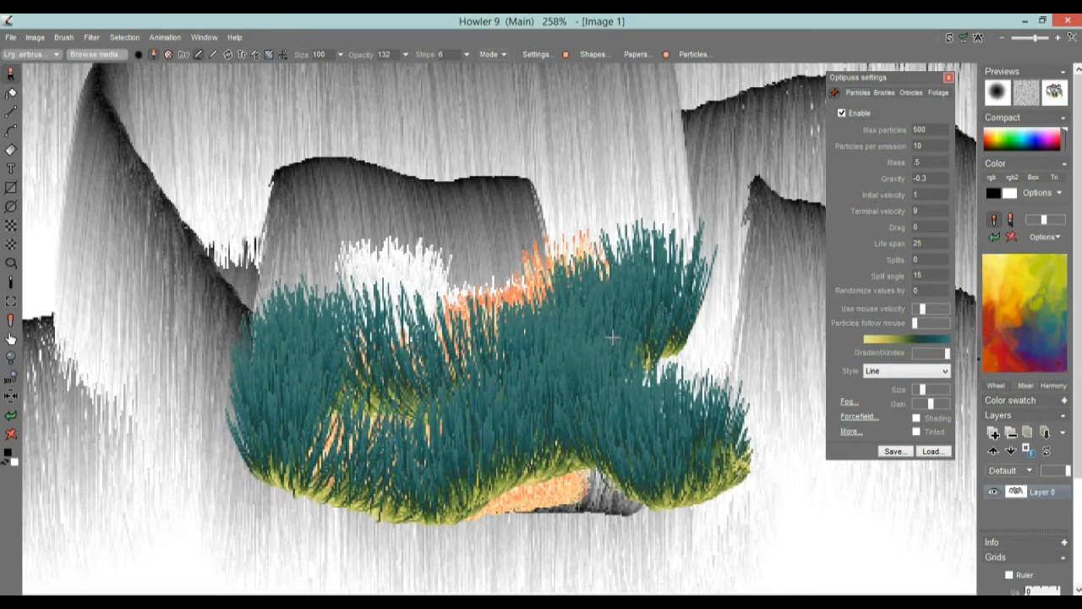
# - Set the particles' Initial velocity to 3 and paint longer grass in front of the hills
pyautogui.scroll(-5, 612, 337)
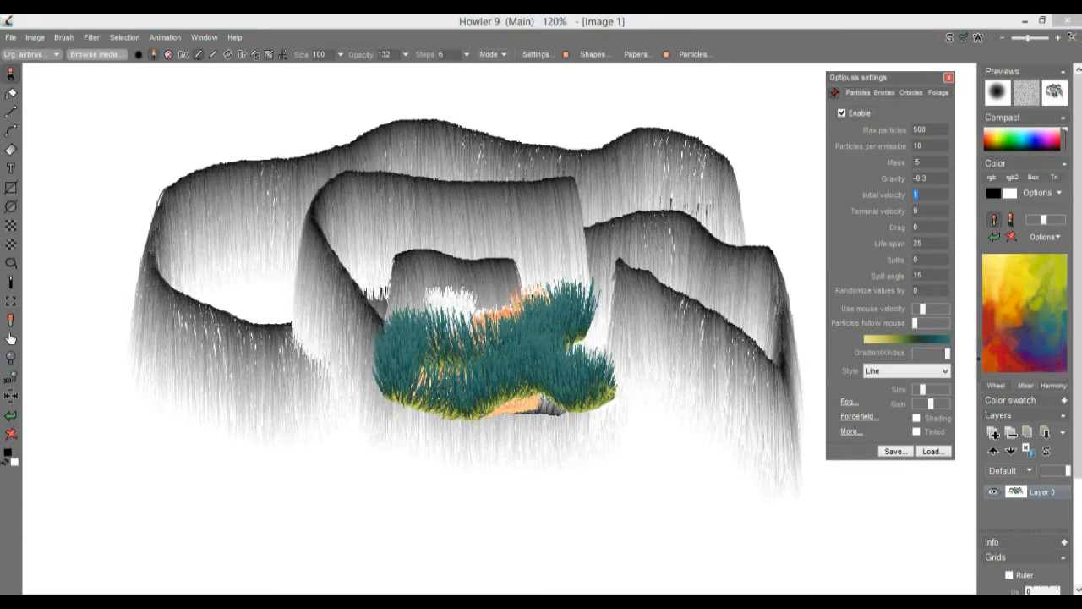
pyautogui.write('3')
pyautogui.moveTo(456, 355)
pyautogui.mouseDown()
pyautogui.moveTo(541, 440)
pyautogui.moveTo(342, 476)
pyautogui.moveTo(254, 512)
pyautogui.moveTo(507, 503)
pyautogui.mouseUp()
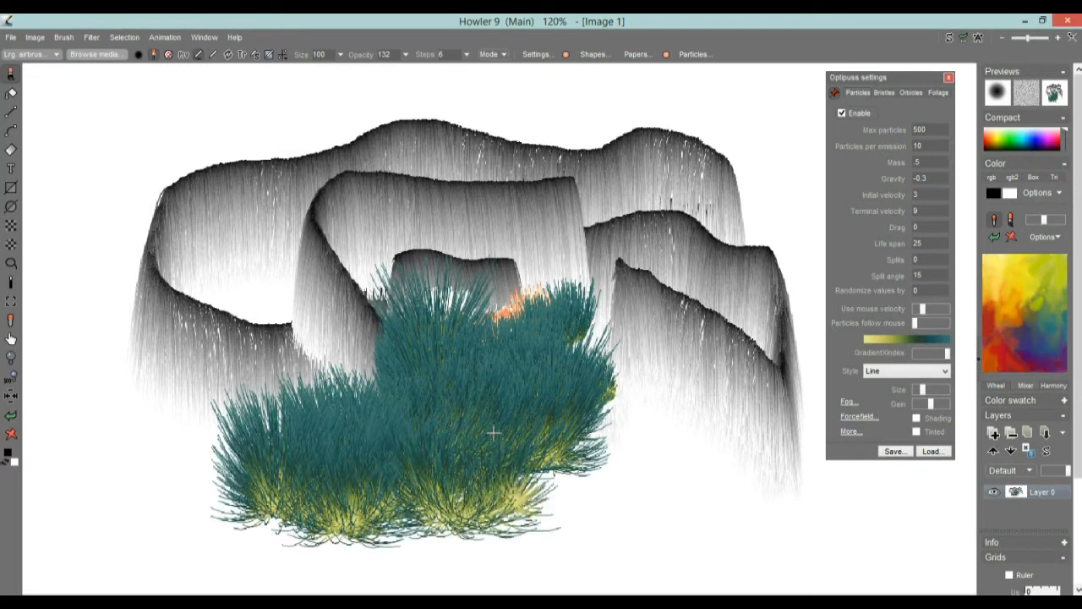
# - Enable Shading for the particles and paint shaded grass across the foreground
pyautogui.click(917, 418)
pyautogui.moveTo(742, 386); pyautogui.dragTo(541, 486)
pyautogui.moveTo(524, 414)
pyautogui.mouseDown()
pyautogui.moveTo(771, 389)
pyautogui.moveTo(522, 446)
pyautogui.moveTo(692, 451)
pyautogui.mouseUp()
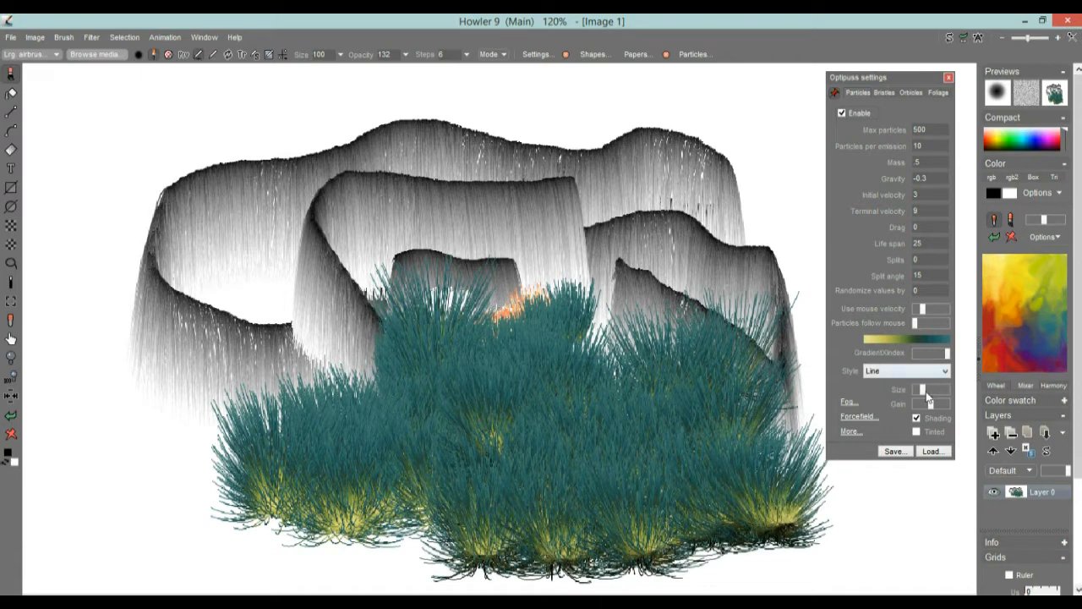
# - Change the particle Style to Shrinking lines and paint a few tapered grass tufts beside the existing grass
pyautogui.click(946, 372)
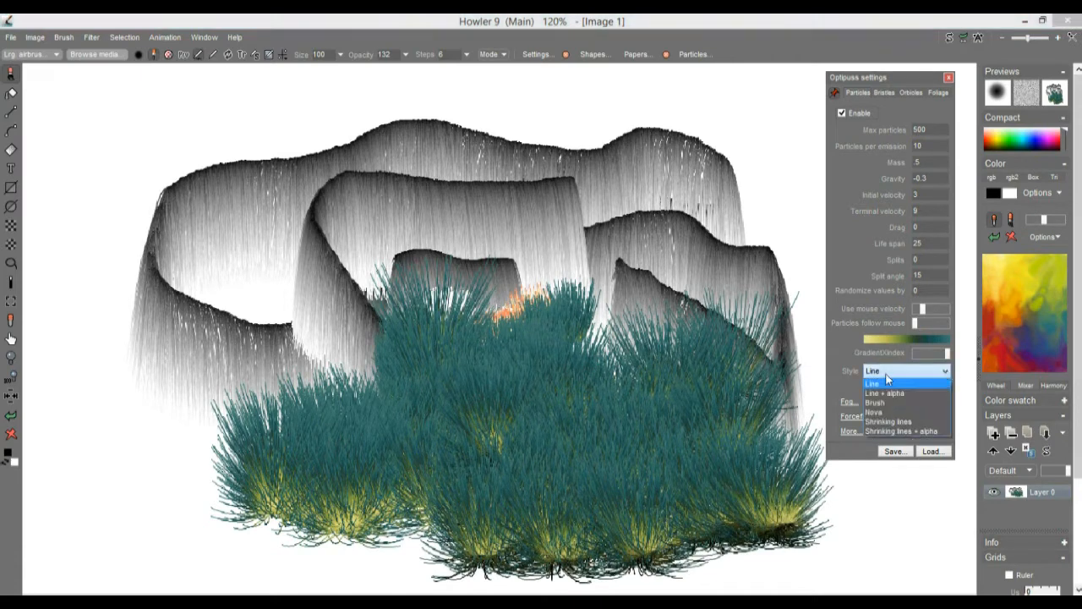
pyautogui.click(881, 425)
pyautogui.moveTo(327, 411)
pyautogui.mouseDown()
pyautogui.moveTo(254, 423)
pyautogui.moveTo(187, 457)
pyautogui.mouseUp()
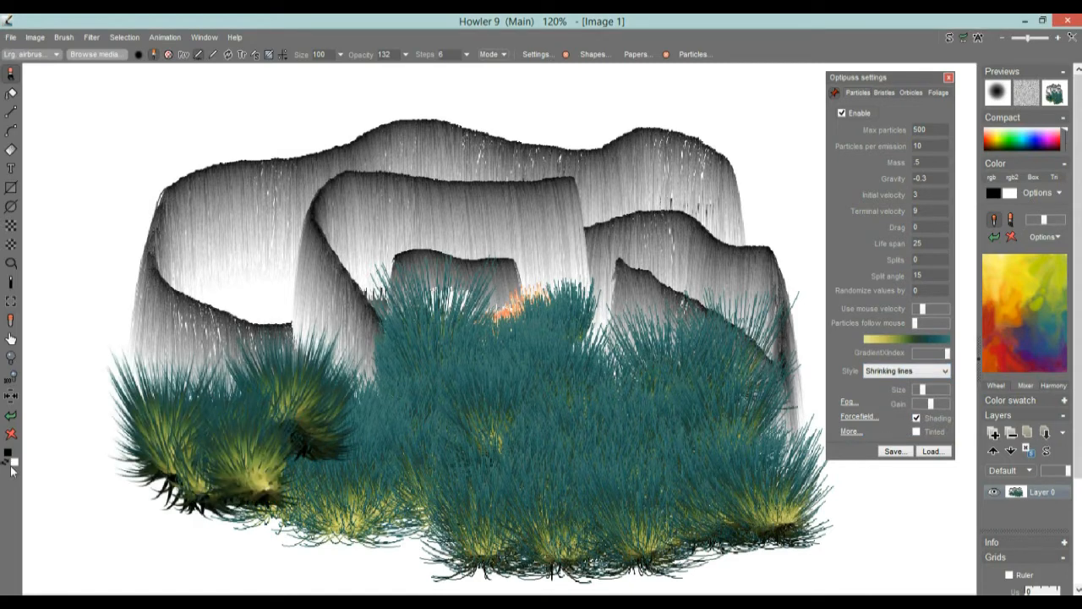
# - Clear the canvas and cover it with rows of tapered, shaded grass tufts
pyautogui.click(11, 434)
pyautogui.moveTo(245, 326)
pyautogui.mouseDown()
pyautogui.moveTo(355, 397)
pyautogui.moveTo(447, 437)
pyautogui.moveTo(191, 492)
pyautogui.moveTo(549, 519)
pyautogui.moveTo(293, 553)
pyautogui.moveTo(236, 507)
pyautogui.mouseUp()
pyautogui.moveTo(626, 381)
pyautogui.mouseDown()
pyautogui.moveTo(659, 405)
pyautogui.moveTo(542, 440)
pyautogui.moveTo(636, 462)
pyautogui.mouseUp()
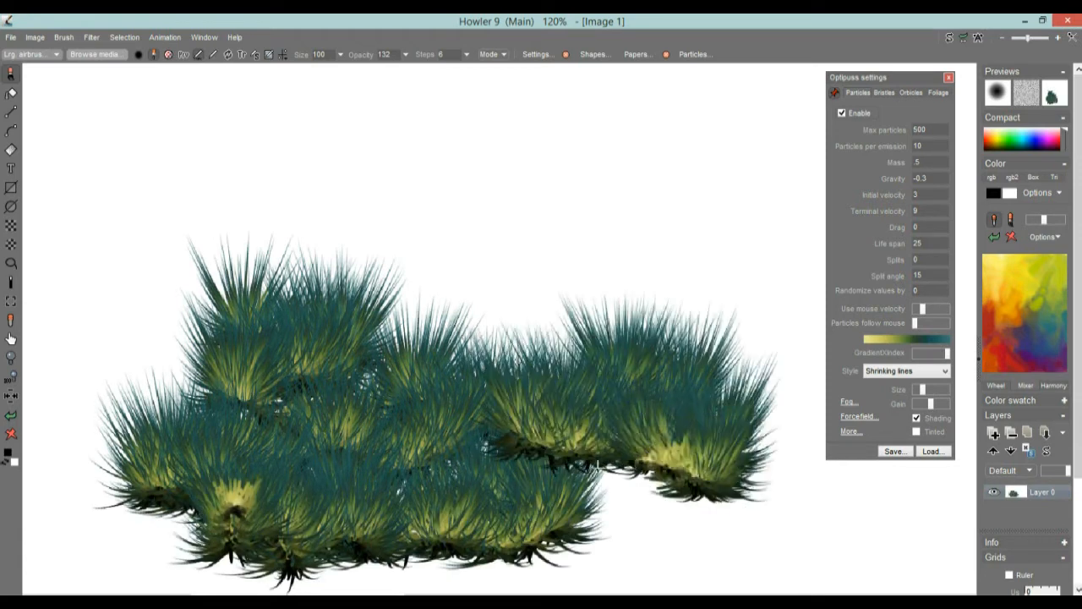
pyautogui.moveTo(664, 293)
pyautogui.mouseDown()
pyautogui.moveTo(500, 280)
pyautogui.moveTo(770, 307)
pyautogui.moveTo(670, 323)
pyautogui.moveTo(802, 386)
pyautogui.moveTo(761, 339)
pyautogui.moveTo(642, 338)
pyautogui.moveTo(605, 378)
pyautogui.moveTo(756, 337)
pyautogui.moveTo(564, 478)
pyautogui.mouseUp()
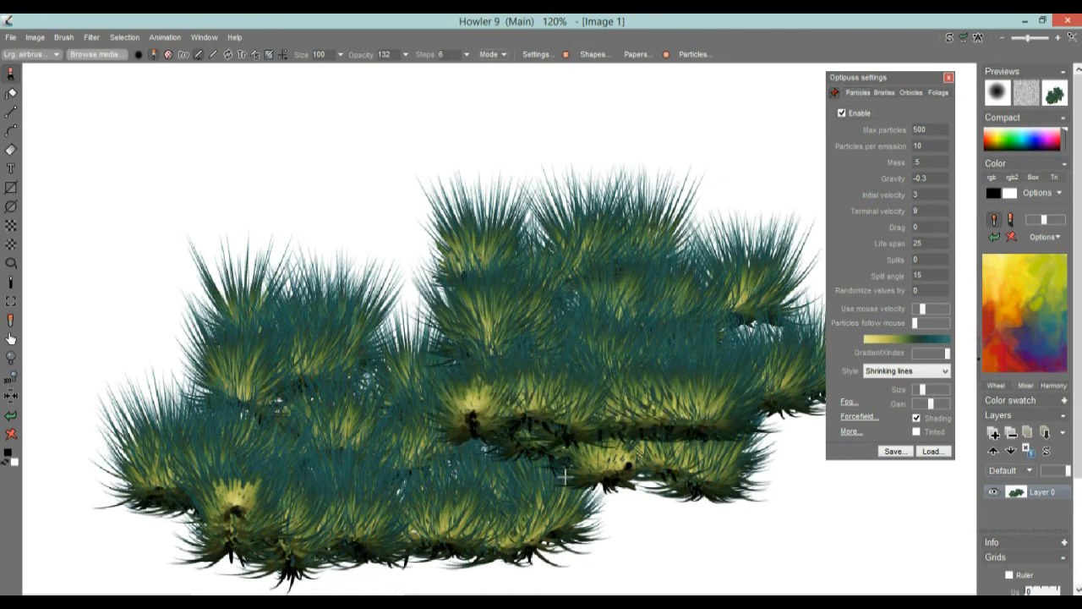
# - Load the Aloe.opt particle preset and paint curved aloe leaves over the grass
pyautogui.click(934, 453)
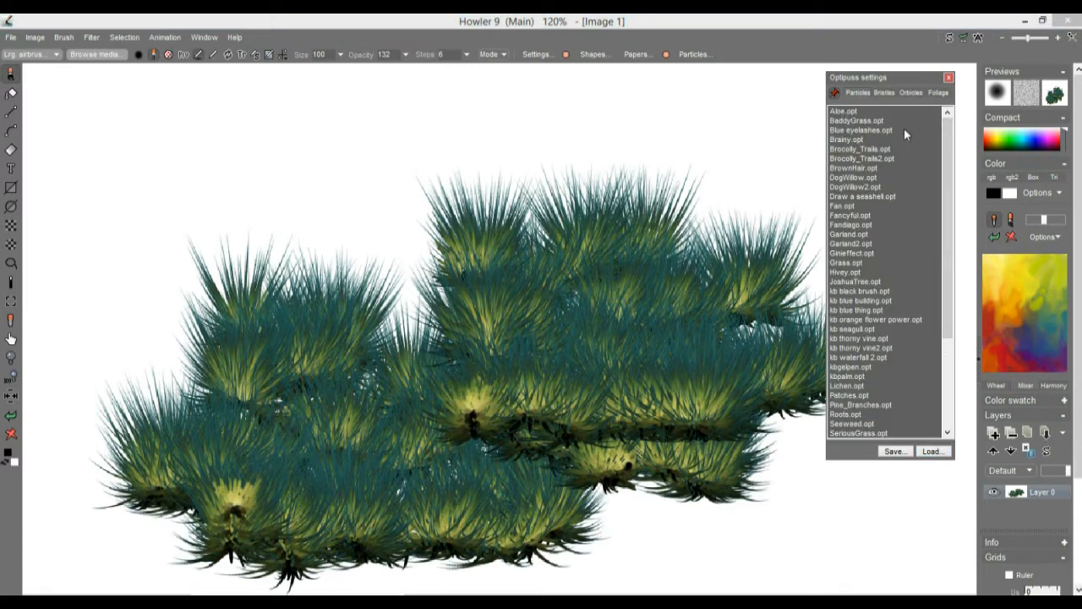
pyautogui.click(846, 113)
pyautogui.moveTo(668, 161)
pyautogui.mouseDown()
pyautogui.moveTo(551, 218)
pyautogui.moveTo(229, 212)
pyautogui.moveTo(703, 383)
pyautogui.mouseUp()
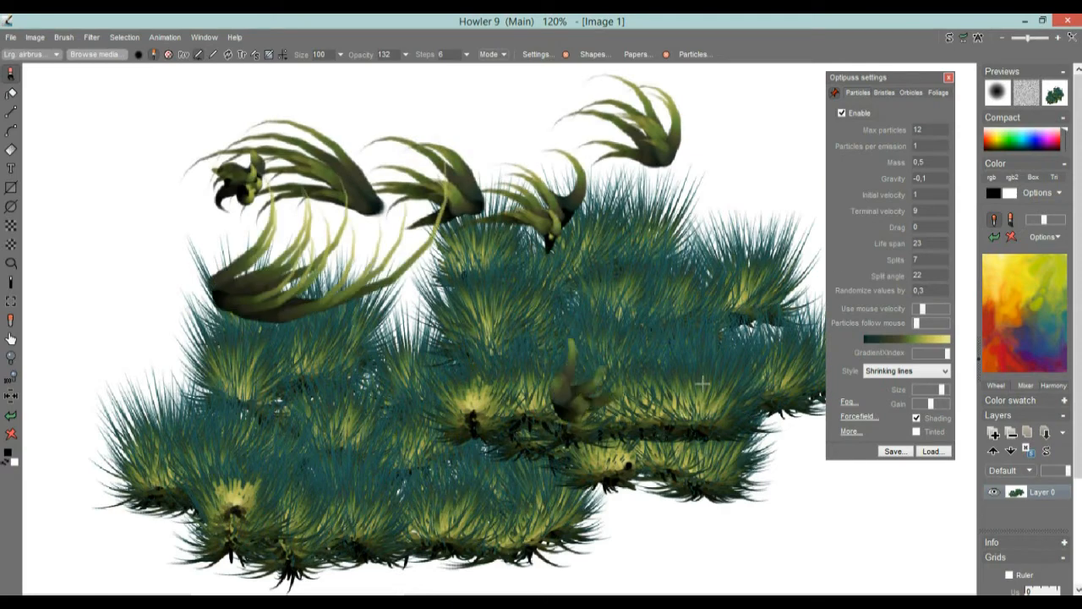
# - Load the BaddyGrass.opt particle preset and paint a dense patch of grass on a cleared canvas
pyautogui.click(932, 452)
pyautogui.click(882, 119)
pyautogui.moveTo(719, 237)
pyautogui.mouseDown()
pyautogui.moveTo(669, 280)
pyautogui.moveTo(614, 299)
pyautogui.moveTo(516, 422)
pyautogui.mouseUp()
pyautogui.click(11, 434)
pyautogui.moveTo(630, 370)
pyautogui.mouseDown()
pyautogui.moveTo(594, 379)
pyautogui.moveTo(505, 460)
pyautogui.moveTo(660, 460)
pyautogui.moveTo(356, 462)
pyautogui.moveTo(527, 459)
pyautogui.moveTo(717, 488)
pyautogui.mouseUp()
# - Load the Blue eyelashes.opt particle preset and paint several diagonal strokes with it
pyautogui.click(931, 451)
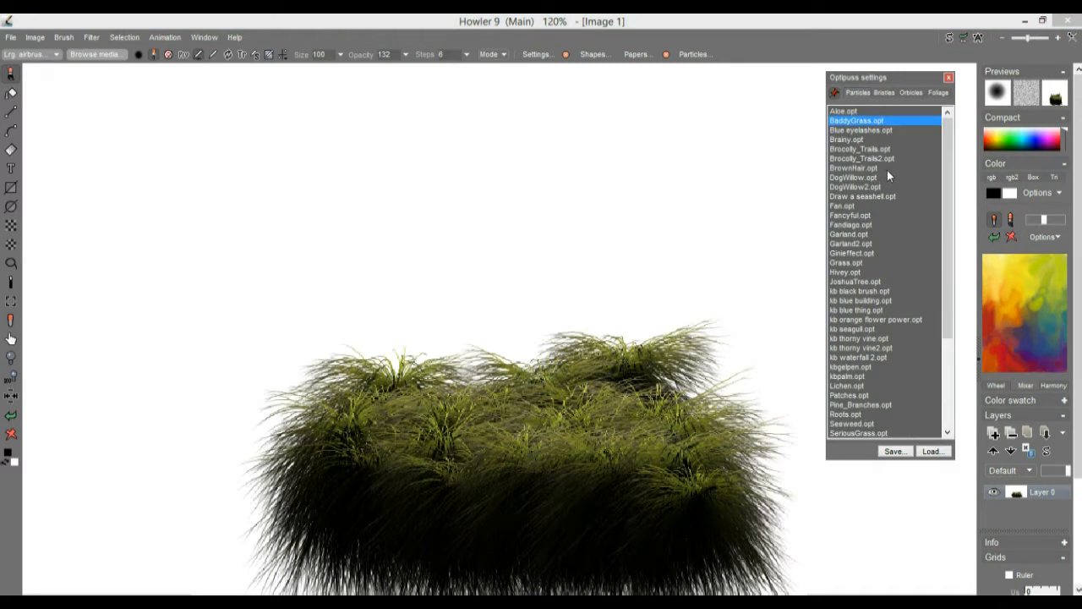
pyautogui.doubleClick(872, 131)
pyautogui.moveTo(642, 258)
pyautogui.mouseDown()
pyautogui.moveTo(430, 239)
pyautogui.moveTo(385, 400)
pyautogui.mouseUp()
pyautogui.moveTo(534, 273)
pyautogui.mouseDown()
pyautogui.moveTo(575, 368)
pyautogui.moveTo(305, 427)
pyautogui.mouseUp()
pyautogui.moveTo(340, 244); pyautogui.dragTo(198, 467)
# - Clear the canvas, set the Initial velocity to 2 and paint curling blue feathery strokes
pyautogui.click(12, 436)
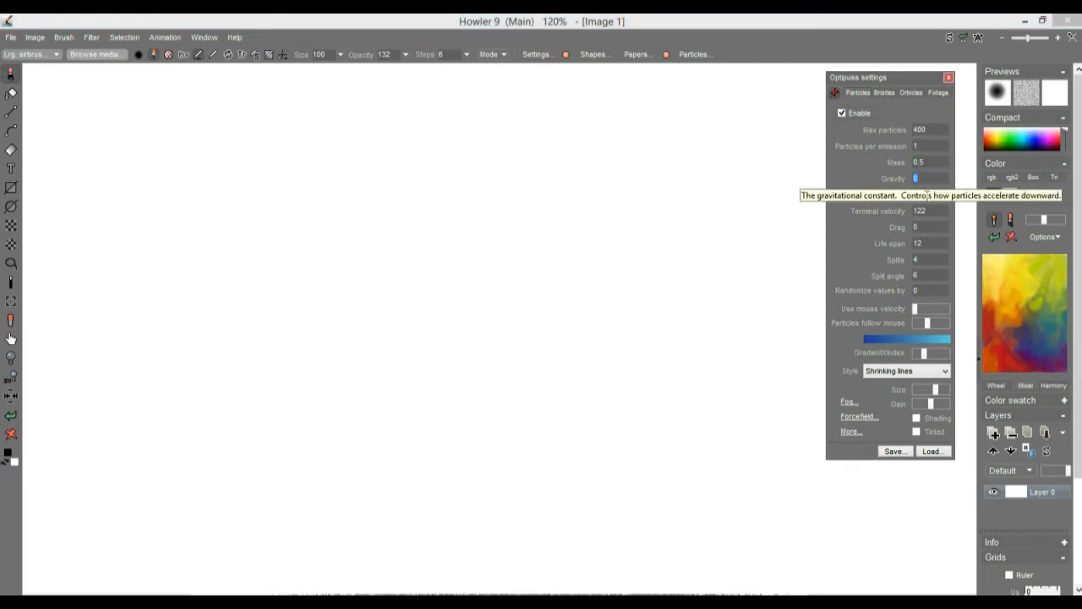
pyautogui.write('2')
pyautogui.moveTo(269, 300)
pyautogui.mouseDown()
pyautogui.moveTo(541, 232)
pyautogui.moveTo(531, 356)
pyautogui.moveTo(253, 435)
pyautogui.moveTo(609, 389)
pyautogui.moveTo(634, 317)
pyautogui.mouseUp()
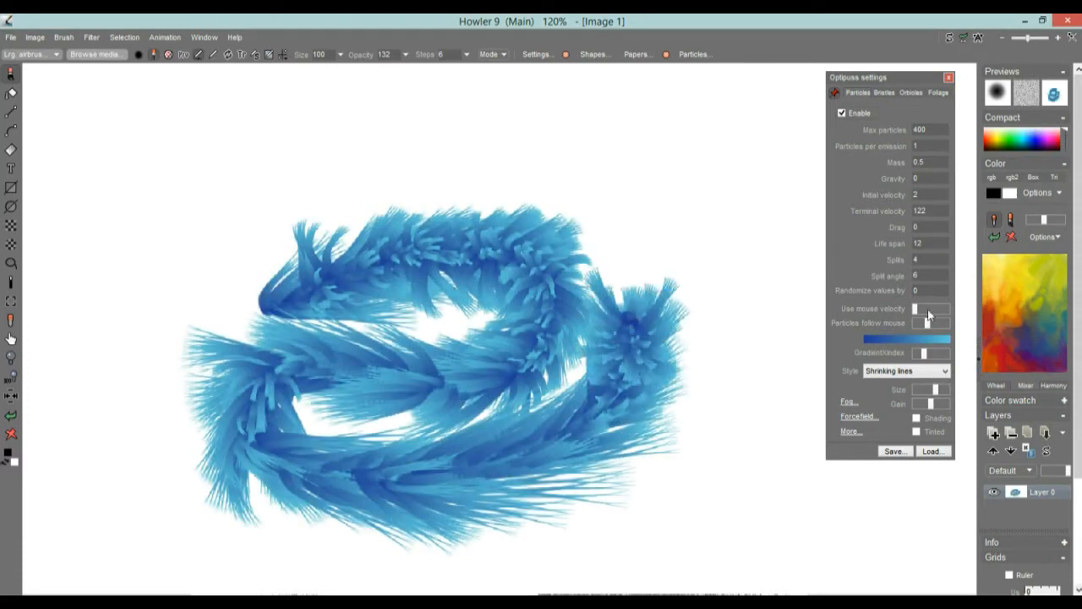
pyautogui.moveTo(752, 185)
pyautogui.mouseDown()
pyautogui.moveTo(623, 145)
pyautogui.moveTo(536, 157)
pyautogui.mouseUp()
pyautogui.moveTo(82, 286)
pyautogui.mouseDown()
pyautogui.moveTo(227, 191)
pyautogui.moveTo(398, 147)
pyautogui.mouseUp()
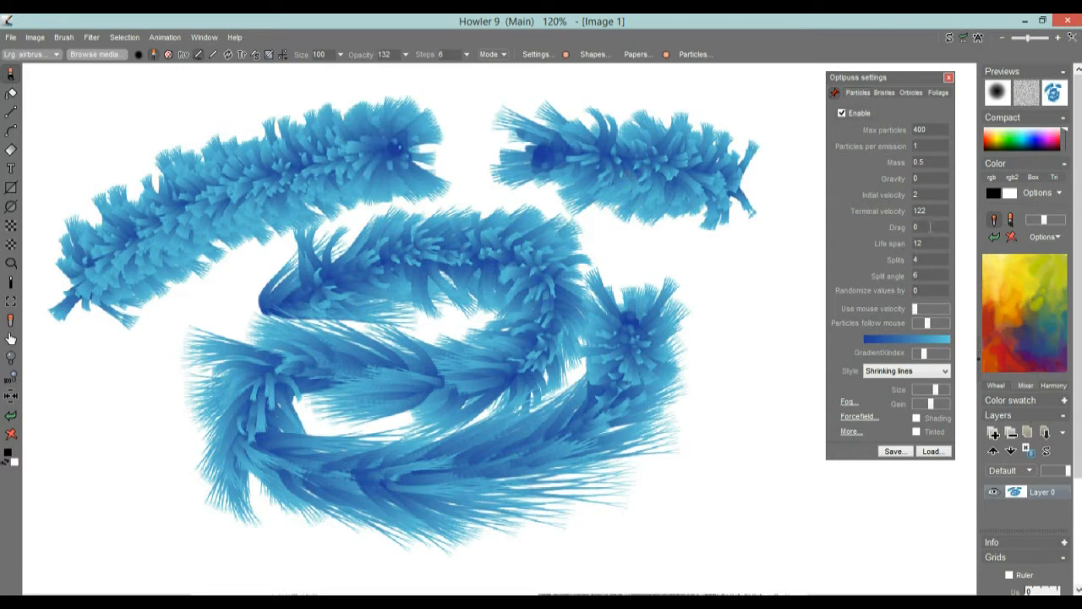
# - Set the particle Drag to 1 and paint a winding vertical test stroke beside the feathery shapes
pyautogui.doubleClick(930, 226)
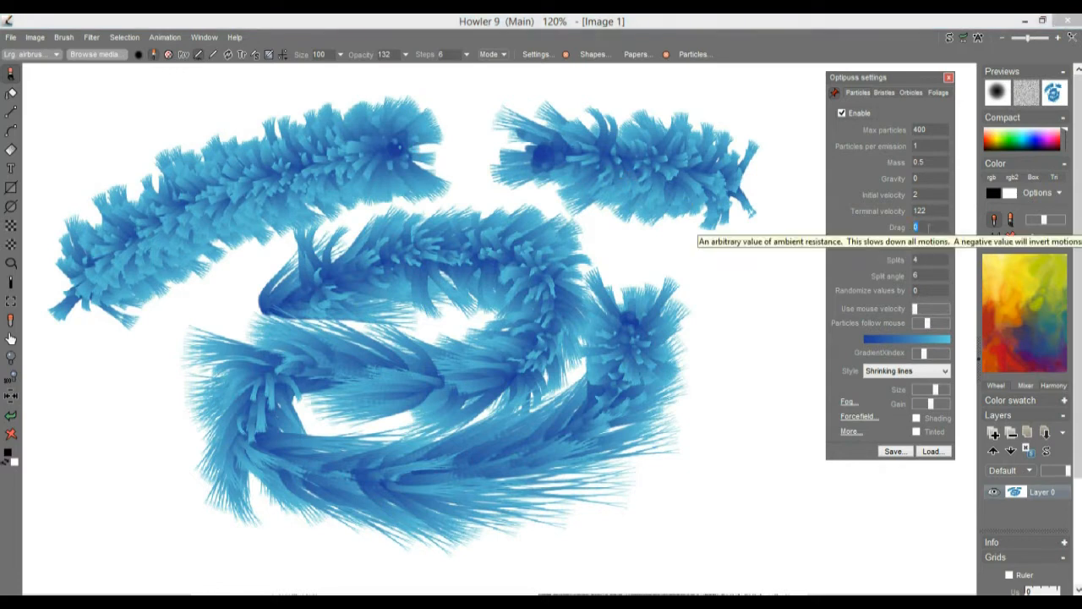
pyautogui.moveTo(711, 490)
pyautogui.mouseDown()
pyautogui.moveTo(736, 428)
pyautogui.moveTo(739, 292)
pyautogui.moveTo(692, 239)
pyautogui.mouseUp()
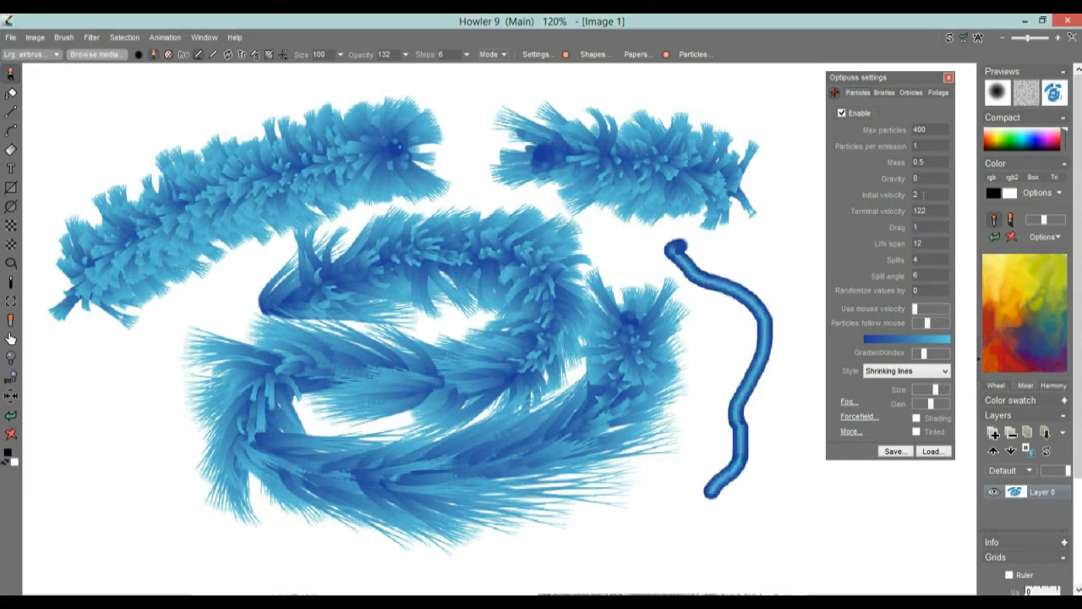
# - Set the particle Drag to 2 and test it with blue strokes, clearing the canvas before a long curved one
pyautogui.click(934, 228)
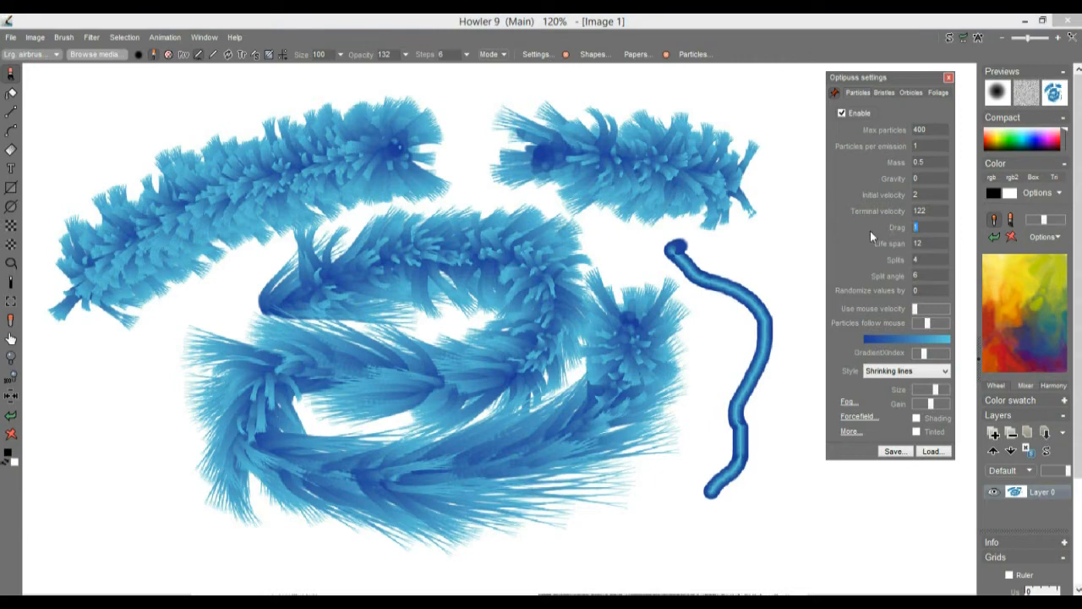
pyautogui.write('2')
pyautogui.moveTo(634, 372)
pyautogui.mouseDown()
pyautogui.moveTo(355, 406)
pyautogui.moveTo(182, 481)
pyautogui.mouseUp()
pyautogui.click(11, 435)
pyautogui.moveTo(30, 416)
pyautogui.mouseDown()
pyautogui.moveTo(275, 352)
pyautogui.moveTo(586, 440)
pyautogui.moveTo(525, 195)
pyautogui.moveTo(502, 184)
pyautogui.mouseUp()
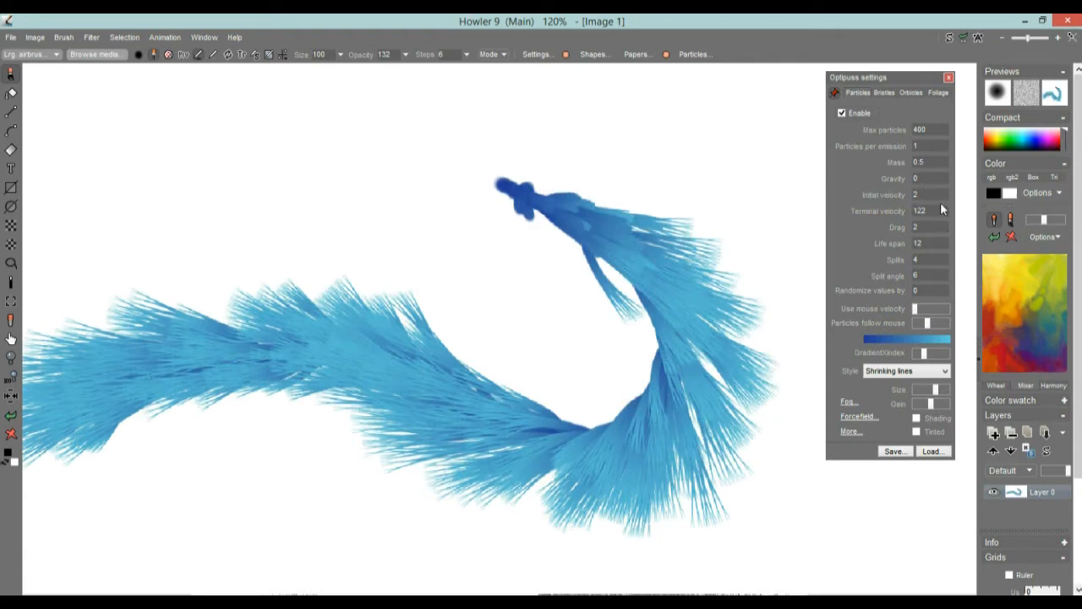
pyautogui.moveTo(624, 159)
pyautogui.mouseDown()
pyautogui.moveTo(592, 152)
pyautogui.moveTo(533, 169)
pyautogui.mouseUp()
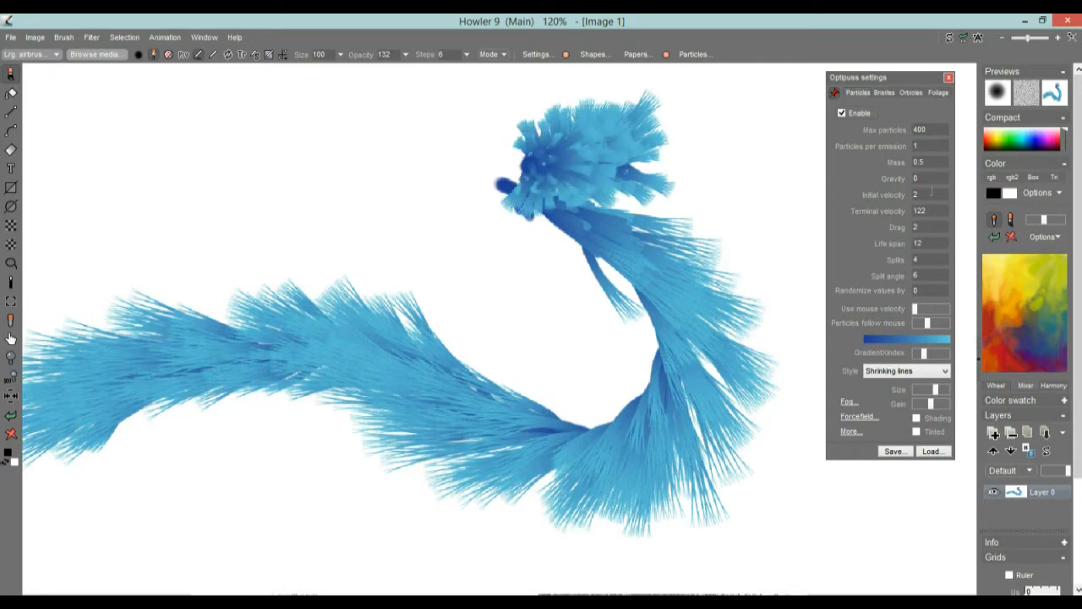
# - Set the particle Drag to 7 and test it with wide strokes, clearing the canvas between them
pyautogui.click(929, 226)
pyautogui.write('7')
pyautogui.moveTo(592, 331)
pyautogui.mouseDown()
pyautogui.moveTo(329, 279)
pyautogui.moveTo(113, 413)
pyautogui.mouseUp()
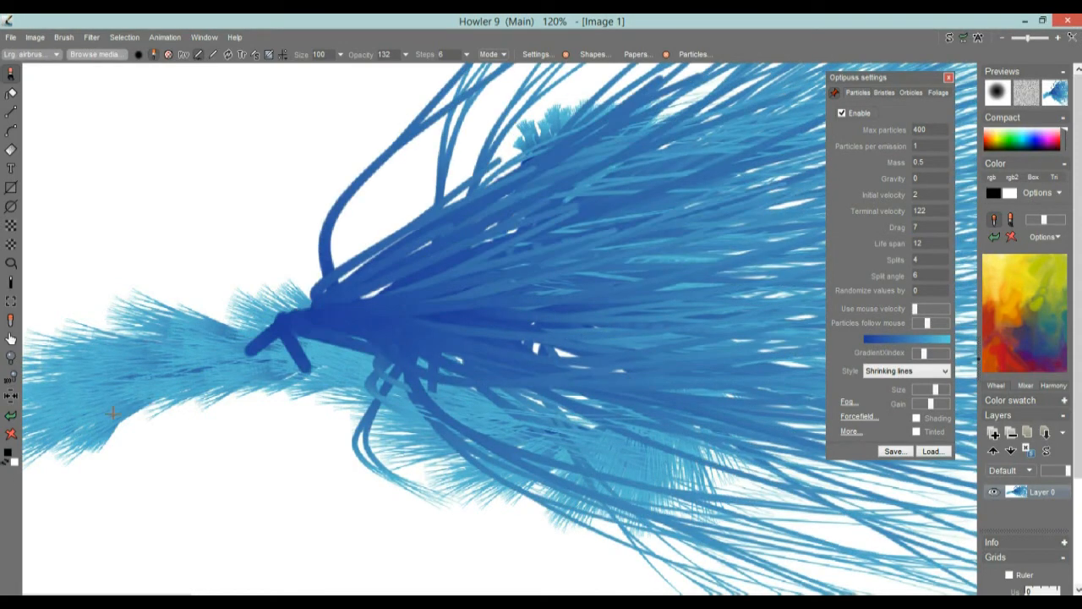
pyautogui.click(9, 436)
pyautogui.moveTo(227, 330)
pyautogui.mouseDown()
pyautogui.moveTo(384, 363)
pyautogui.moveTo(405, 379)
pyautogui.moveTo(517, 375)
pyautogui.moveTo(667, 332)
pyautogui.mouseUp()
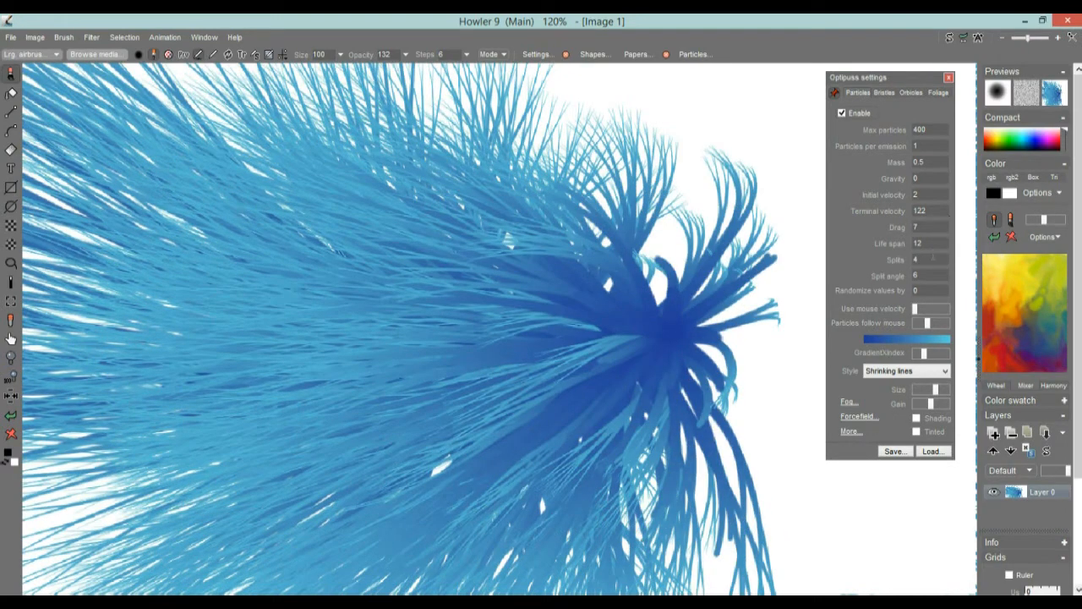
# - Clear the canvas, set Splits to 0 and paint two spiky blue strokes
pyautogui.click(10, 434)
pyautogui.doubleClick(931, 260)
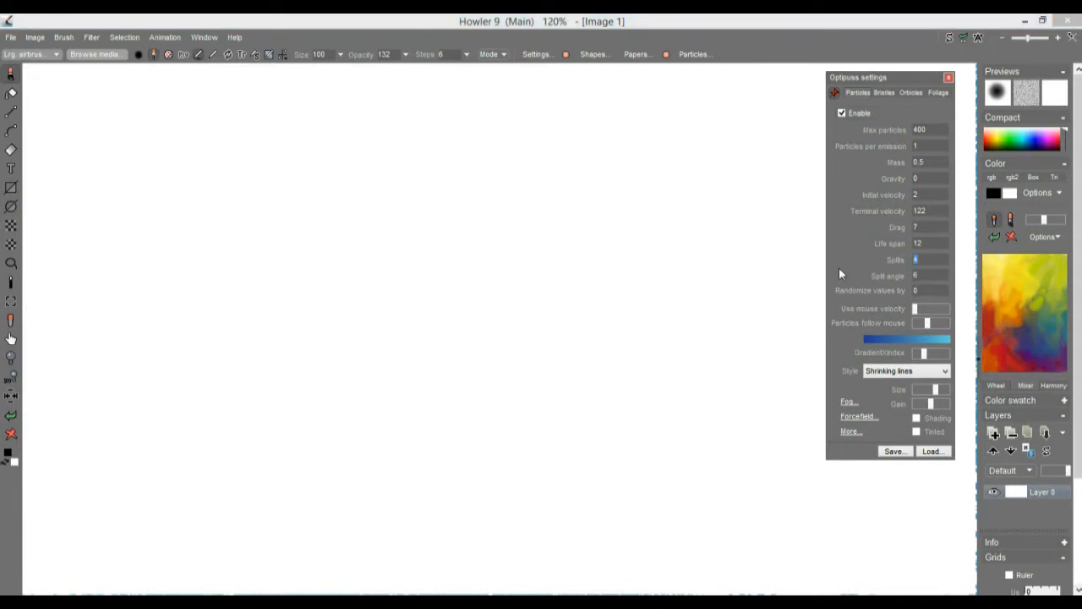
pyautogui.write('0')
pyautogui.moveTo(337, 393)
pyautogui.mouseDown()
pyautogui.moveTo(353, 367)
pyautogui.moveTo(483, 338)
pyautogui.moveTo(592, 358)
pyautogui.mouseUp()
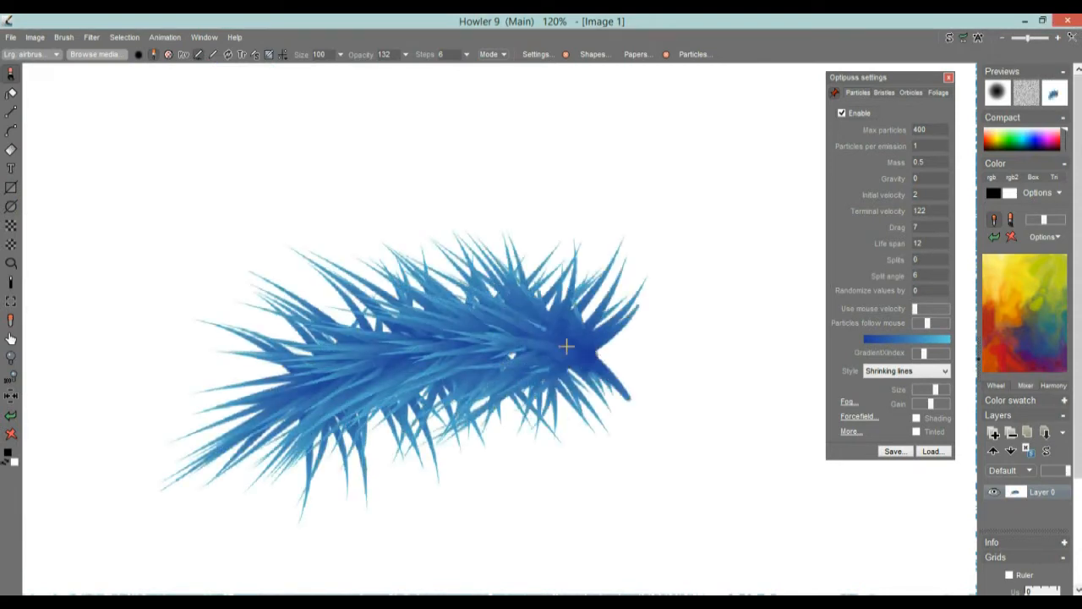
pyautogui.moveTo(165, 226)
pyautogui.mouseDown()
pyautogui.moveTo(322, 195)
pyautogui.moveTo(532, 234)
pyautogui.moveTo(630, 313)
pyautogui.moveTo(649, 376)
pyautogui.mouseUp()
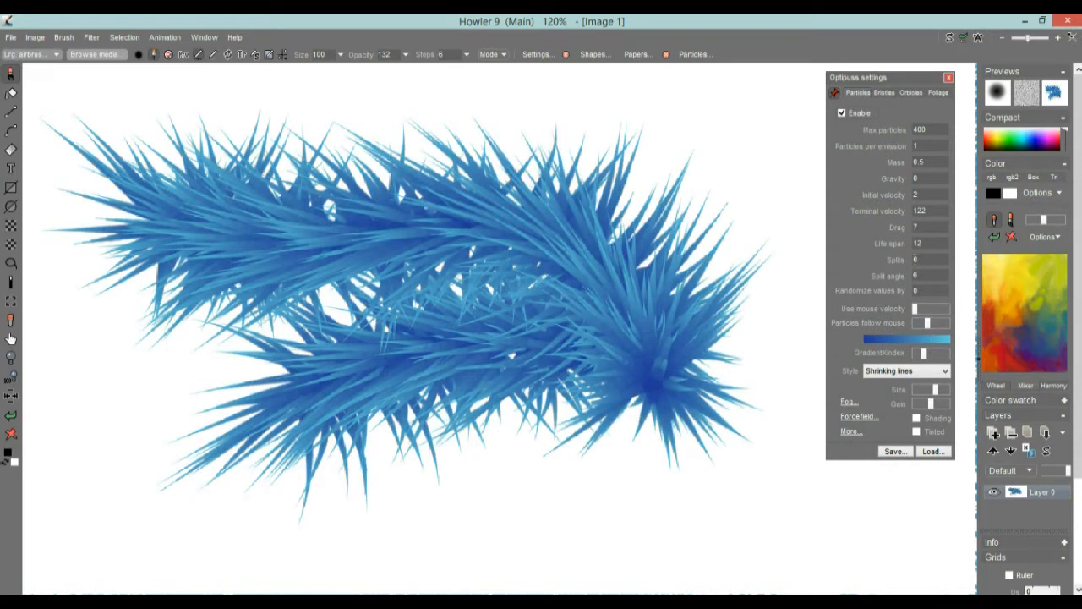
# - Set the particle Life span to 44 and paint a stroke of long bristles over the spiky shapes
pyautogui.write('6')
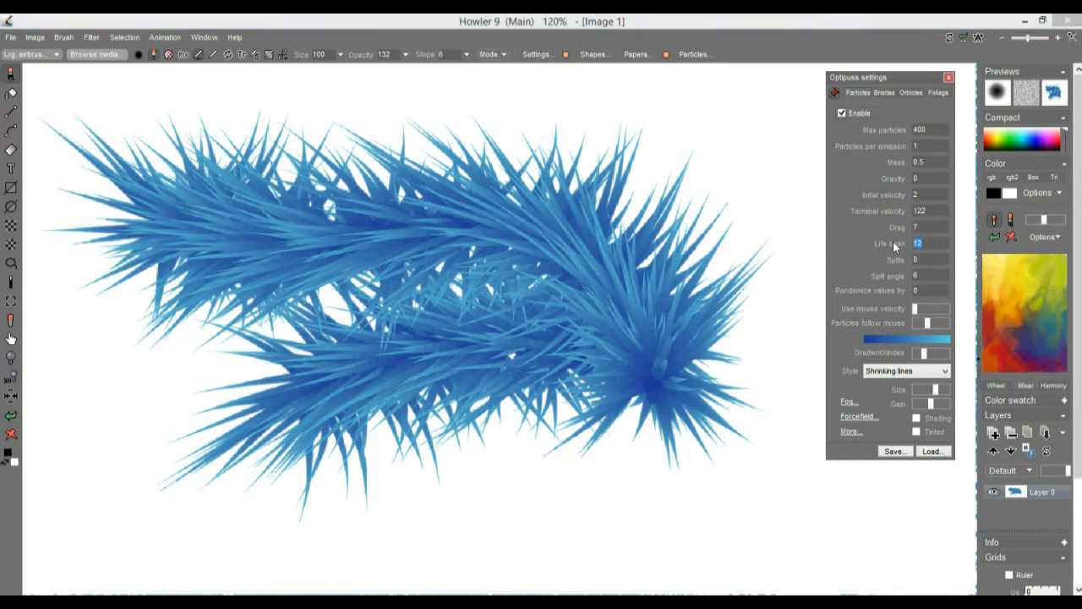
pyautogui.write('44')
pyautogui.moveTo(230, 326); pyautogui.dragTo(411, 365)
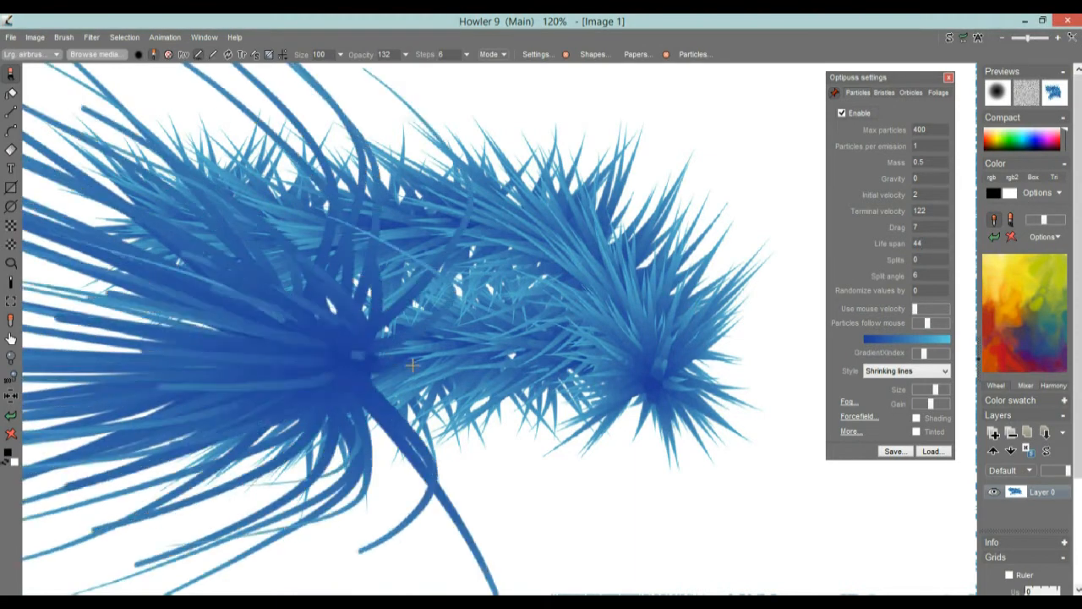
# - Clear the canvas and paint a long bristly blue stroke across it
pyautogui.click(11, 434)
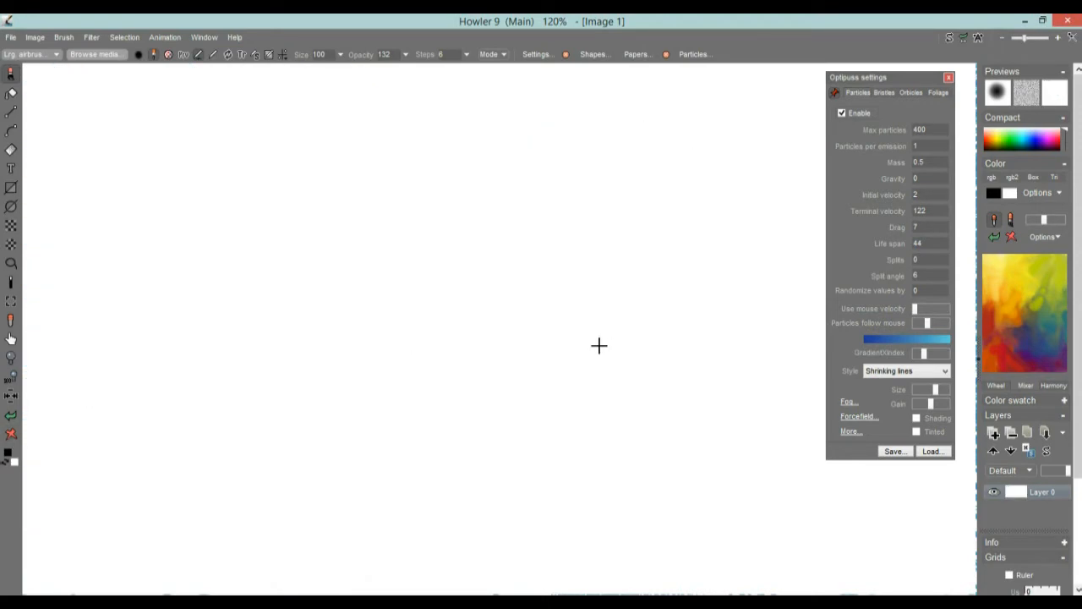
pyautogui.scroll(-3, 598, 345)
pyautogui.scroll(2, 599, 345)
pyautogui.moveTo(485, 321)
pyautogui.mouseDown()
pyautogui.moveTo(665, 330)
pyautogui.moveTo(773, 289)
pyautogui.mouseUp()
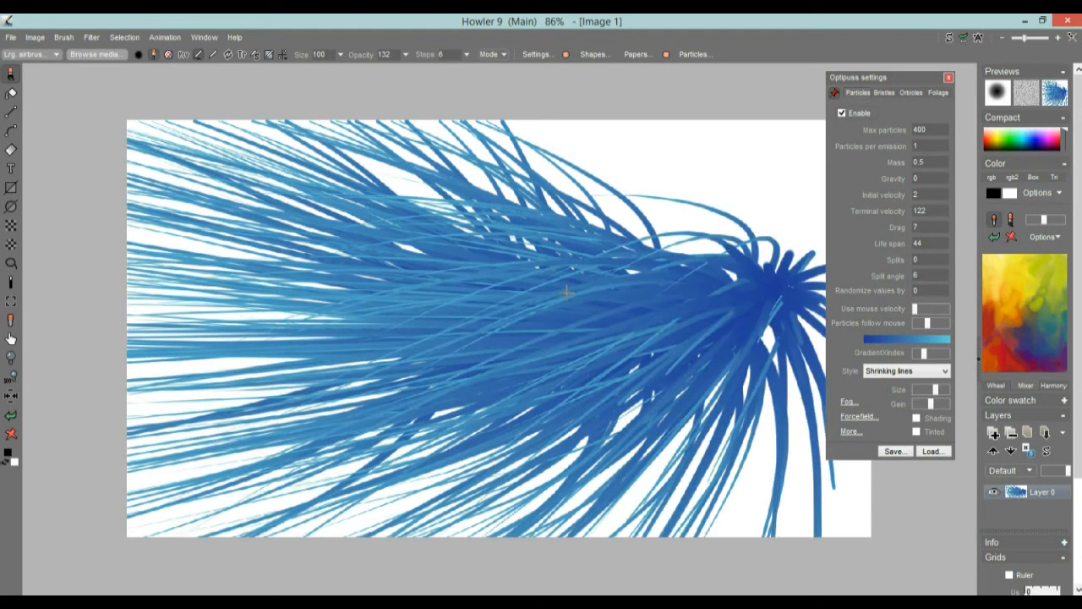
# - Set the particle Style to Brush and test it with soft blue strokes, clearing the canvas after the first one
pyautogui.click(898, 376)
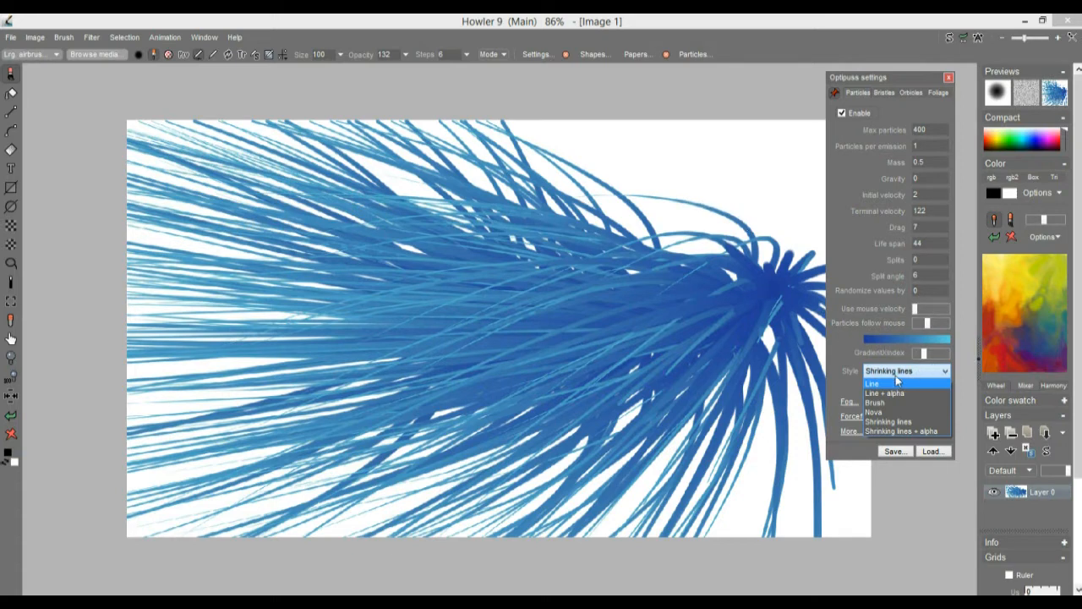
pyautogui.click(875, 403)
pyautogui.moveTo(439, 325)
pyautogui.mouseDown()
pyautogui.moveTo(495, 312)
pyautogui.moveTo(114, 379)
pyautogui.mouseUp()
pyautogui.click(11, 434)
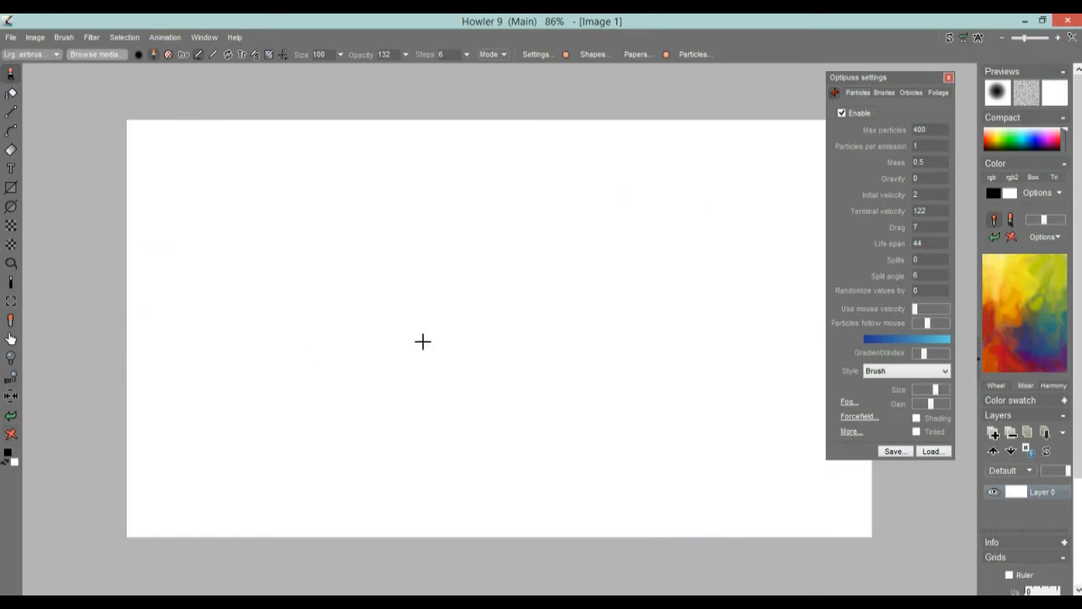
pyautogui.scroll(-1, 546, 301)
pyautogui.scroll(-1, 546, 300)
pyautogui.moveTo(558, 338)
pyautogui.mouseDown()
pyautogui.moveTo(657, 313)
pyautogui.moveTo(802, 229)
pyautogui.mouseUp()
pyautogui.moveTo(359, 319)
pyautogui.mouseDown()
pyautogui.moveTo(463, 304)
pyautogui.moveTo(564, 273)
pyautogui.moveTo(692, 296)
pyautogui.moveTo(510, 333)
pyautogui.moveTo(491, 355)
pyautogui.moveTo(584, 324)
pyautogui.moveTo(643, 319)
pyautogui.mouseUp()
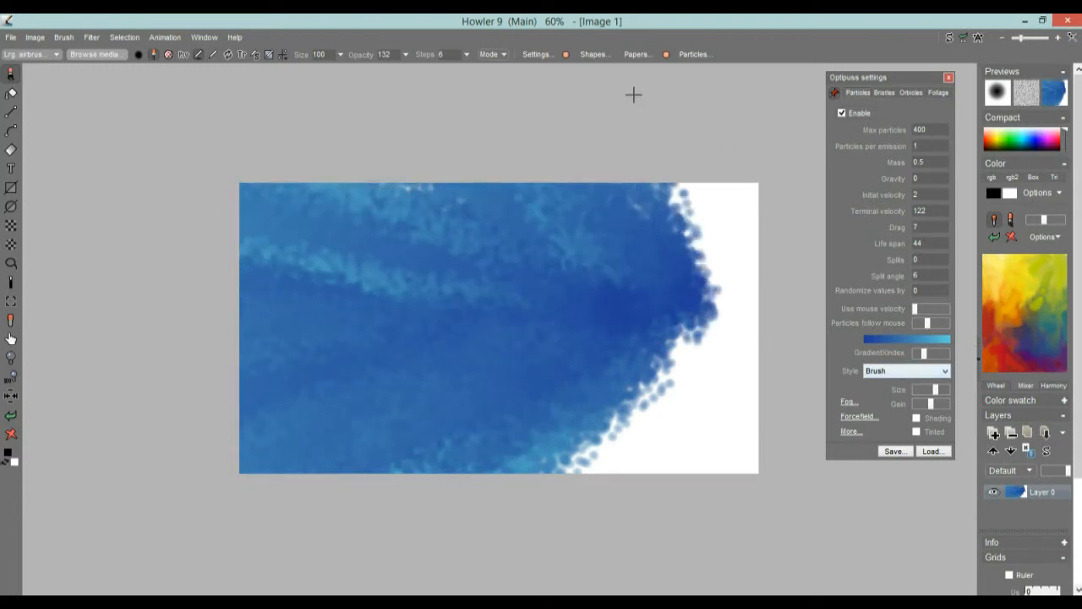
# - Open the brush settings beside the canvas, set Rand pos to 0 and test it with a stroke on a cleared canvas
pyautogui.click(539, 56)
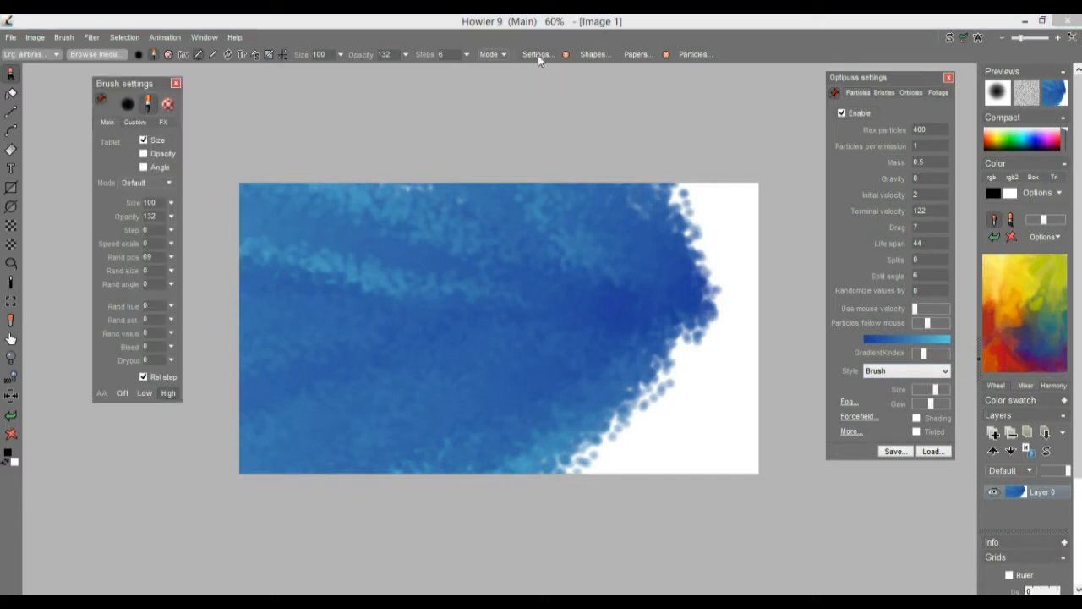
pyautogui.moveTo(135, 85); pyautogui.dragTo(157, 137)
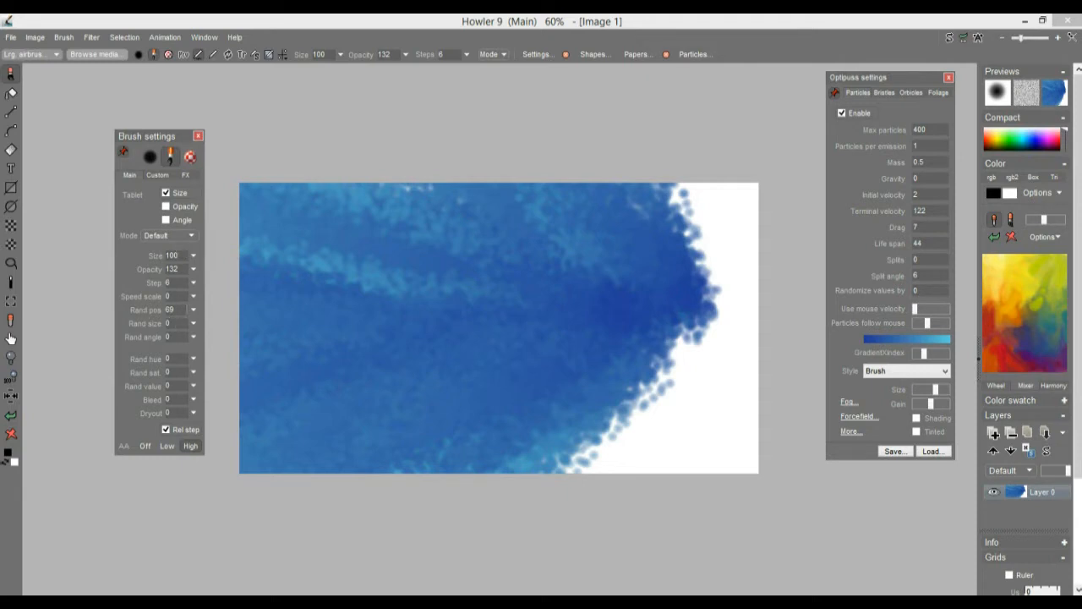
pyautogui.moveTo(362, 326); pyautogui.dragTo(513, 297)
pyautogui.click(12, 438)
pyautogui.moveTo(493, 349)
pyautogui.mouseDown()
pyautogui.moveTo(526, 322)
pyautogui.moveTo(717, 252)
pyautogui.moveTo(737, 208)
pyautogui.moveTo(531, 326)
pyautogui.moveTo(435, 257)
pyautogui.moveTo(293, 215)
pyautogui.moveTo(227, 242)
pyautogui.mouseUp()
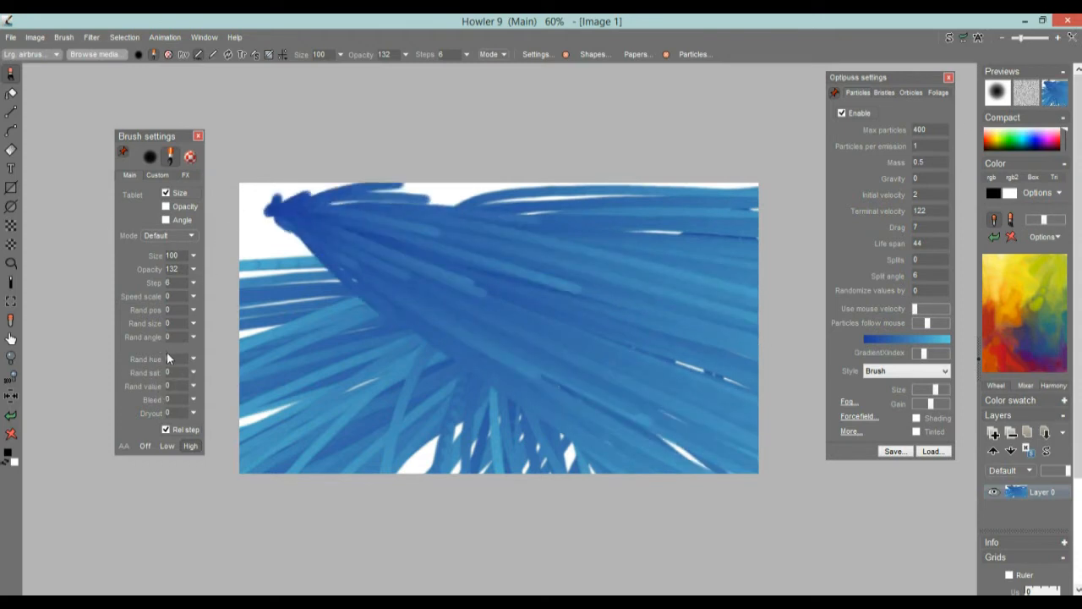
# - Set the brush's Rand pos to 55 and test it with scattered blue strokes, clearing the canvas between them
pyautogui.doubleClick(179, 310)
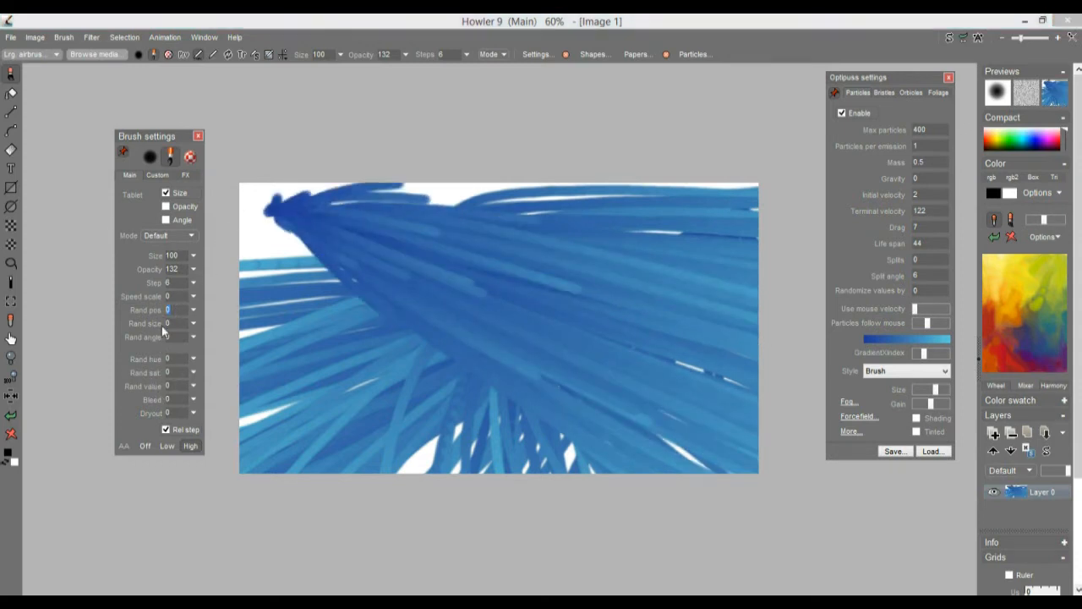
pyautogui.write('55')
pyautogui.moveTo(513, 357)
pyautogui.mouseDown()
pyautogui.moveTo(482, 330)
pyautogui.moveTo(336, 268)
pyautogui.mouseUp()
pyautogui.click(11, 432)
pyautogui.moveTo(500, 374)
pyautogui.mouseDown()
pyautogui.moveTo(483, 307)
pyautogui.moveTo(415, 285)
pyautogui.moveTo(372, 245)
pyautogui.moveTo(338, 283)
pyautogui.mouseUp()
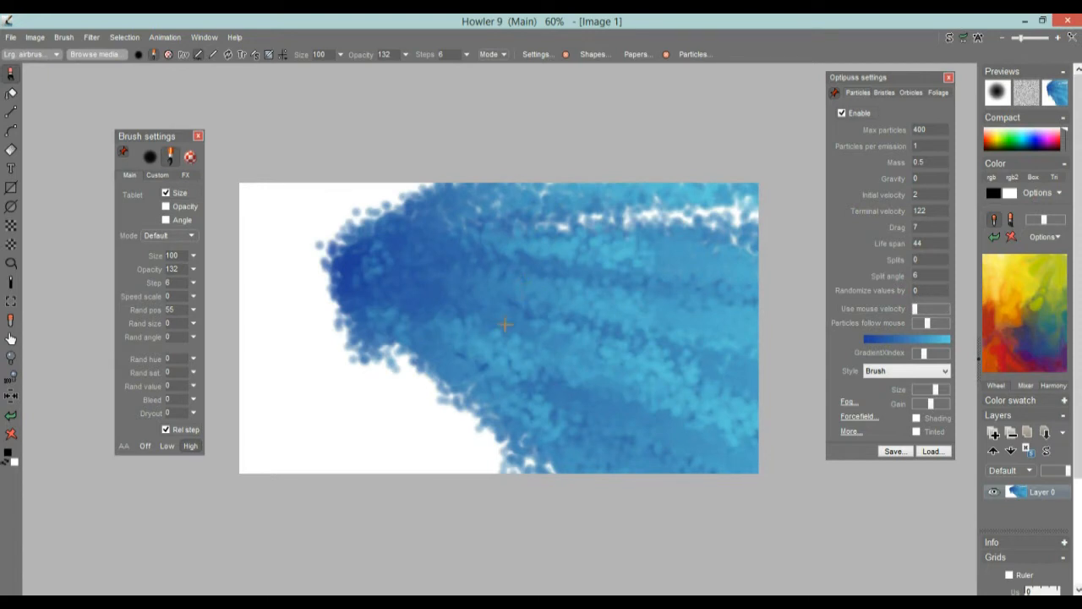
# - Paint further scattered blue strokes over the existing shape, working at a closer zoom
pyautogui.scroll(4, 490, 300)
pyautogui.moveTo(594, 310)
pyautogui.mouseDown()
pyautogui.moveTo(525, 283)
pyautogui.moveTo(461, 291)
pyautogui.moveTo(530, 285)
pyautogui.moveTo(441, 255)
pyautogui.moveTo(464, 259)
pyautogui.mouseUp()
pyautogui.press('capslock')
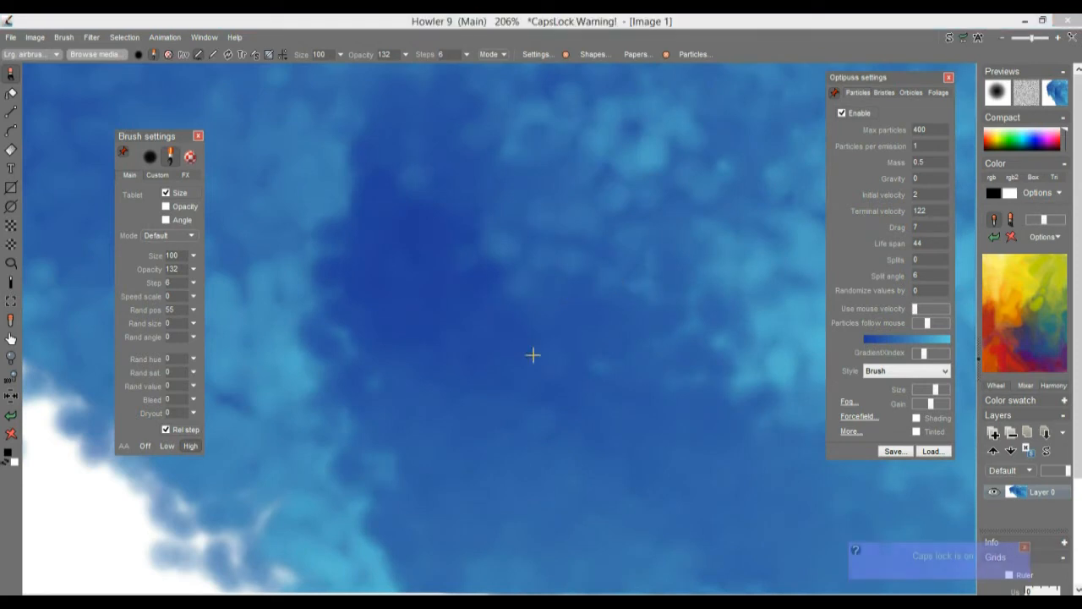
pyautogui.press('capslock')
pyautogui.moveTo(592, 311); pyautogui.dragTo(433, 333)
pyautogui.moveTo(521, 276)
pyautogui.mouseDown()
pyautogui.moveTo(479, 294)
pyautogui.moveTo(358, 279)
pyautogui.mouseUp()
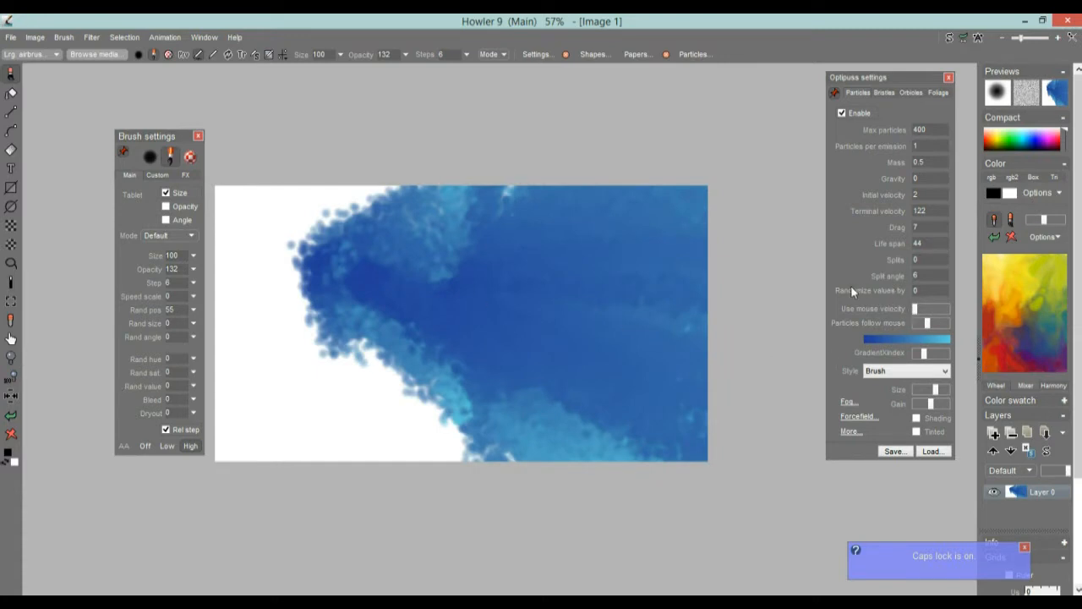
# - Set Randomize values by to 4 and test it with blue strokes, clearing the canvas between them
pyautogui.click(915, 290)
pyautogui.write('4')
pyautogui.moveTo(613, 363)
pyautogui.mouseDown()
pyautogui.moveTo(365, 297)
pyautogui.moveTo(231, 322)
pyautogui.mouseUp()
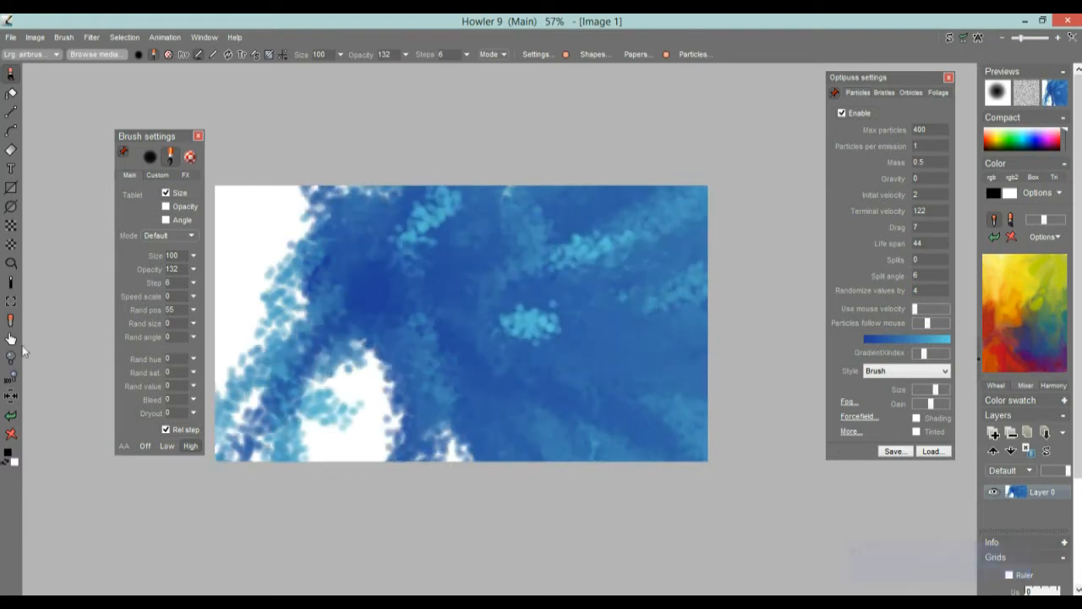
pyautogui.click(11, 433)
pyautogui.moveTo(539, 322); pyautogui.dragTo(372, 290)
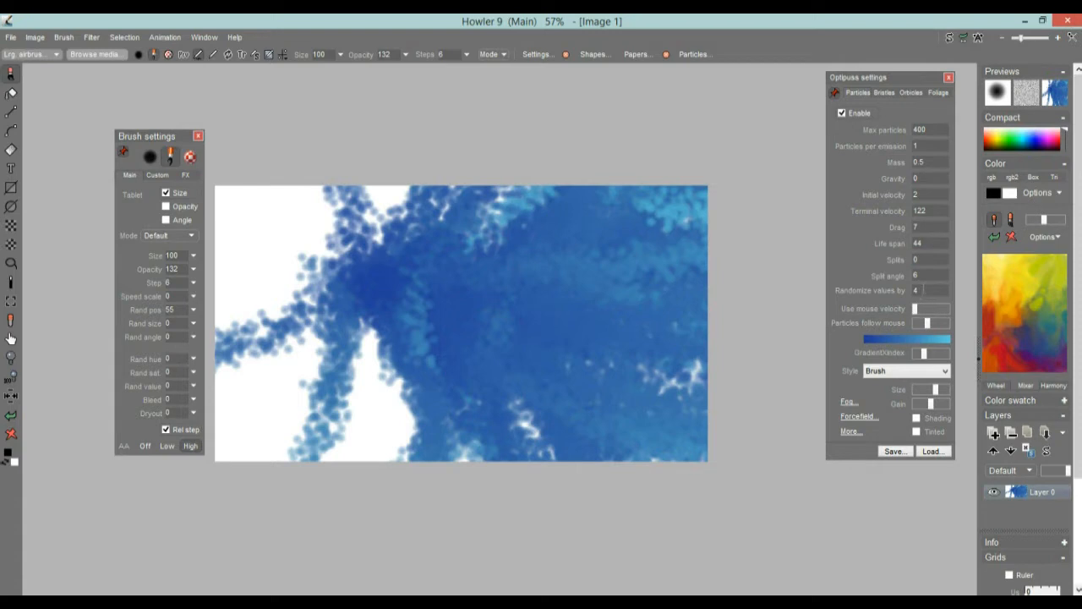
# - Try Randomize values by at 2 and at 1, painting a stroke over the existing shape with each value
pyautogui.doubleClick(923, 290)
pyautogui.write('2')
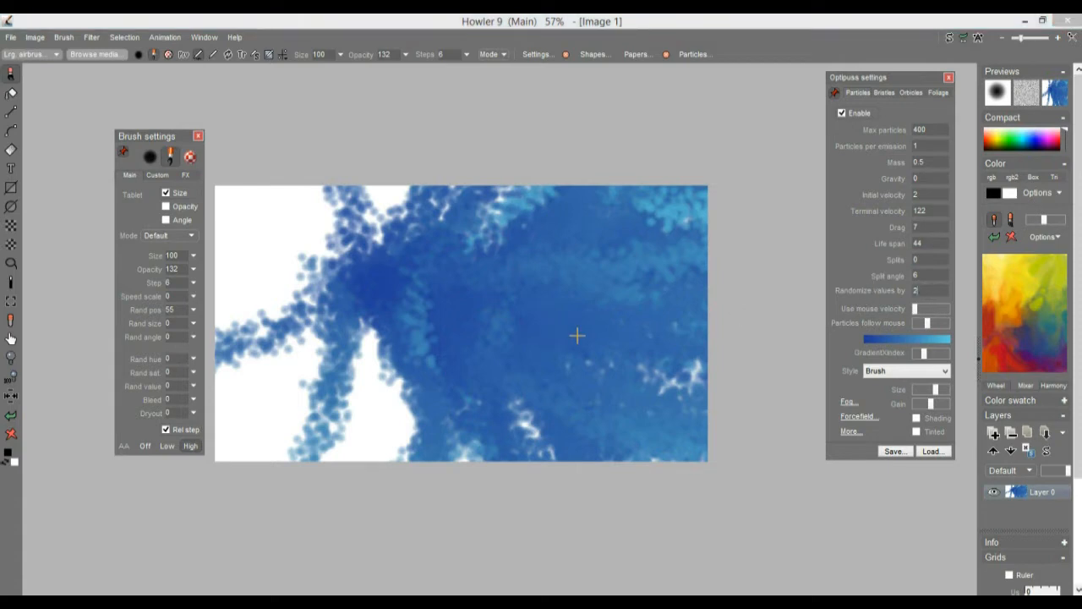
pyautogui.moveTo(575, 336); pyautogui.dragTo(407, 314)
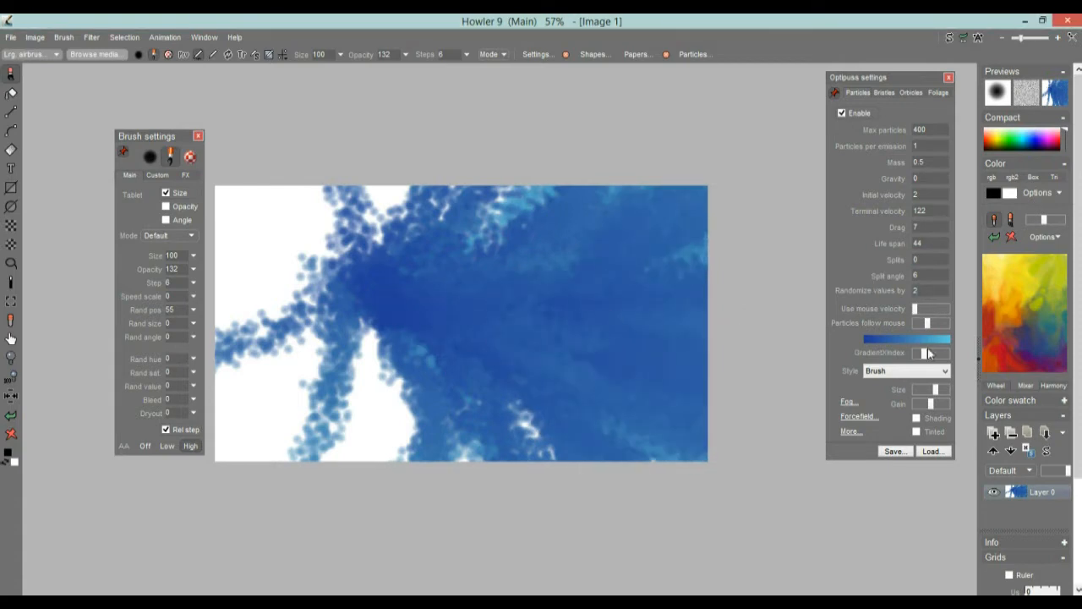
pyautogui.doubleClick(927, 290)
pyautogui.write('1')
pyautogui.moveTo(606, 370); pyautogui.dragTo(414, 279)
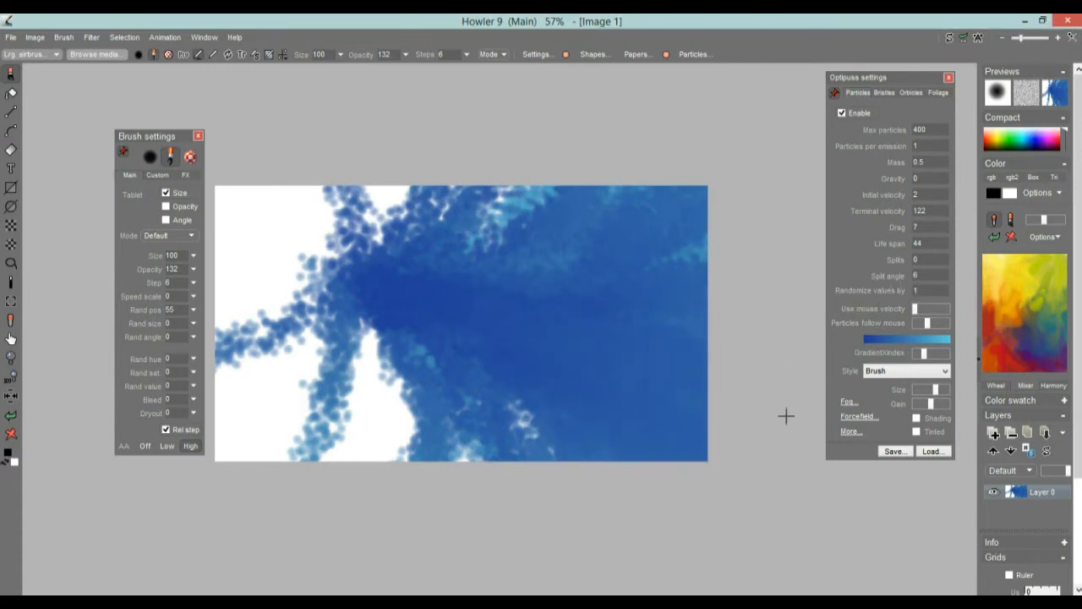
# - Test the black-to-white particle gradient, clear the canvas and paint a stroke with the black-orange-white gradient
pyautogui.moveTo(928, 353); pyautogui.dragTo(915, 353)
pyautogui.moveTo(583, 333); pyautogui.dragTo(276, 269)
pyautogui.click(11, 433)
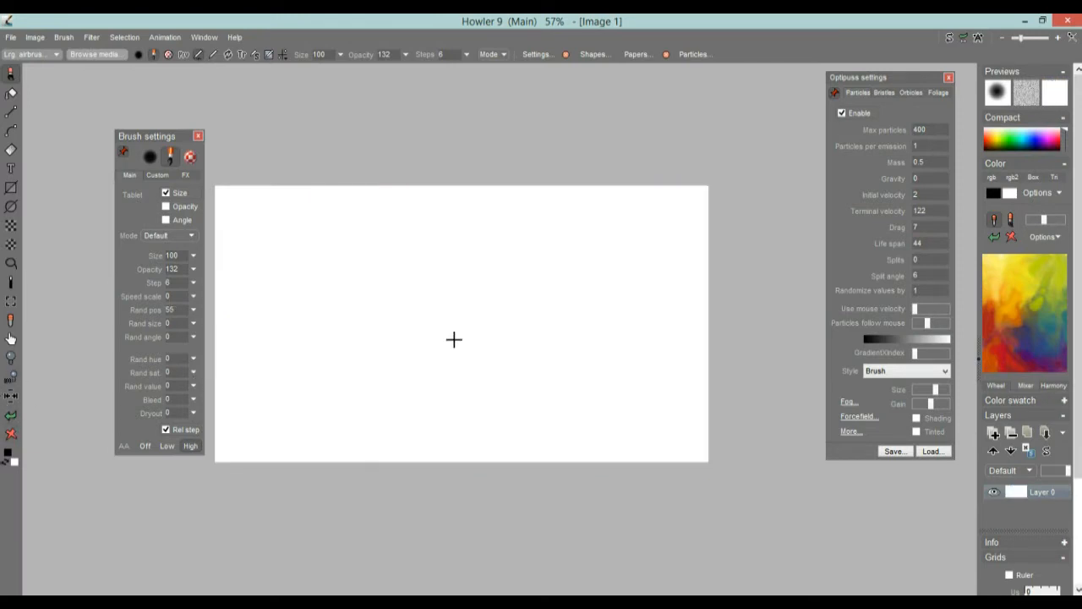
pyautogui.moveTo(915, 354); pyautogui.dragTo(930, 354)
pyautogui.moveTo(594, 305); pyautogui.dragTo(224, 328)
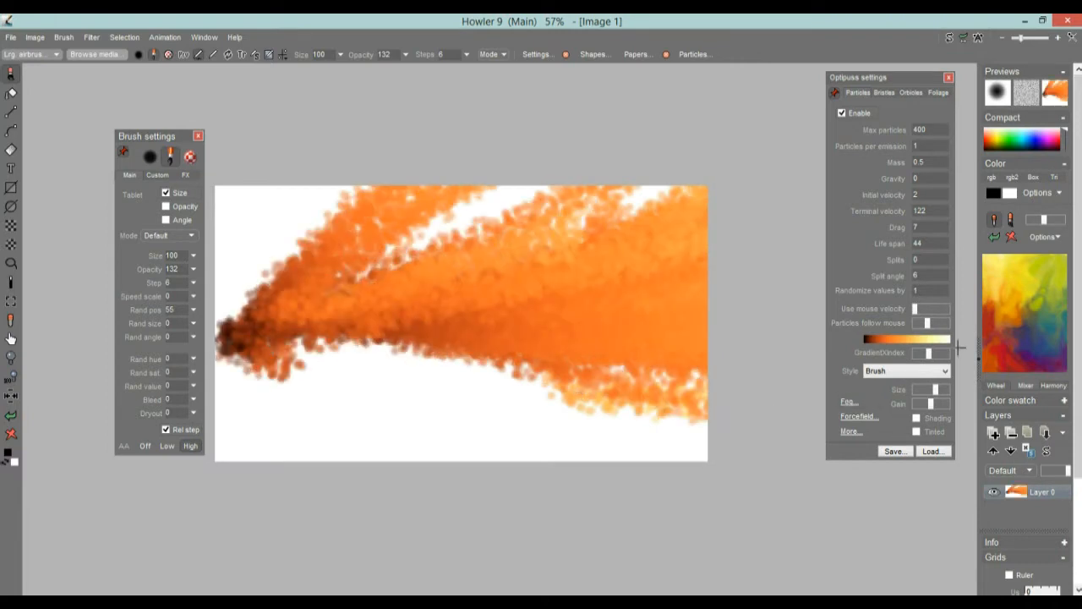
# - Open the particle gradient in the gradient sweep editor, move it aside and cover the canvas with orange strokes
pyautogui.click(914, 341)
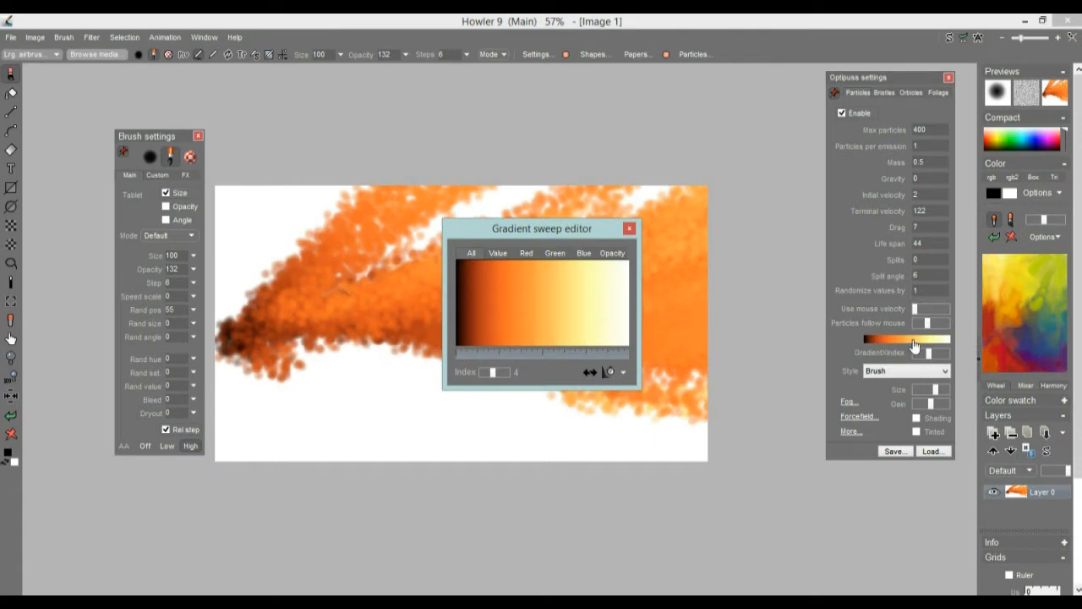
pyautogui.moveTo(542, 230); pyautogui.dragTo(681, 115)
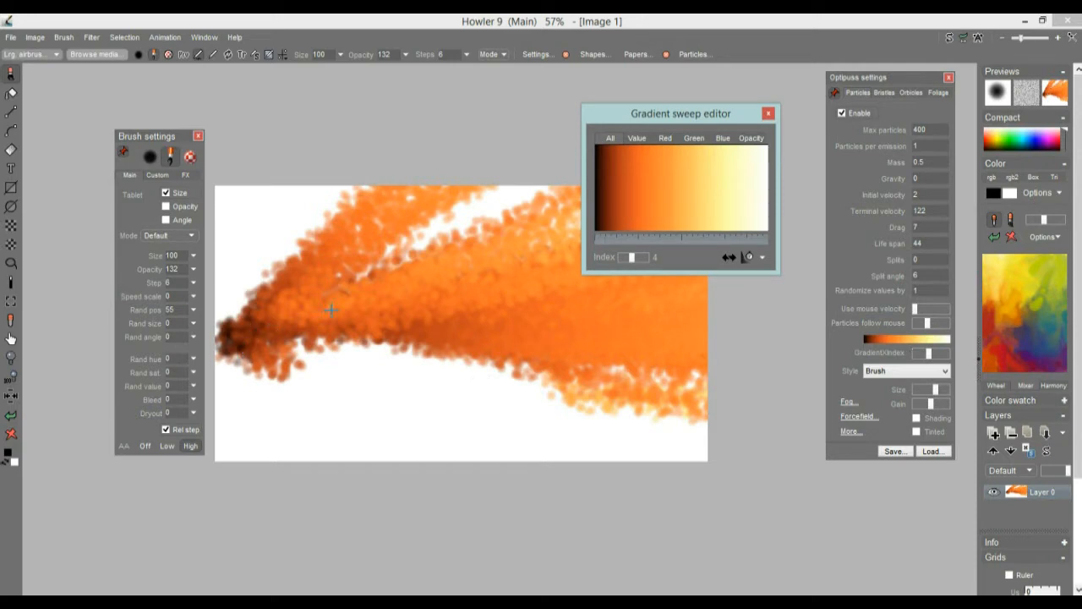
pyautogui.moveTo(434, 331)
pyautogui.mouseDown()
pyautogui.moveTo(234, 239)
pyautogui.moveTo(225, 255)
pyautogui.mouseUp()
pyautogui.moveTo(587, 369)
pyautogui.mouseDown()
pyautogui.moveTo(503, 354)
pyautogui.moveTo(350, 296)
pyautogui.moveTo(364, 306)
pyautogui.mouseUp()
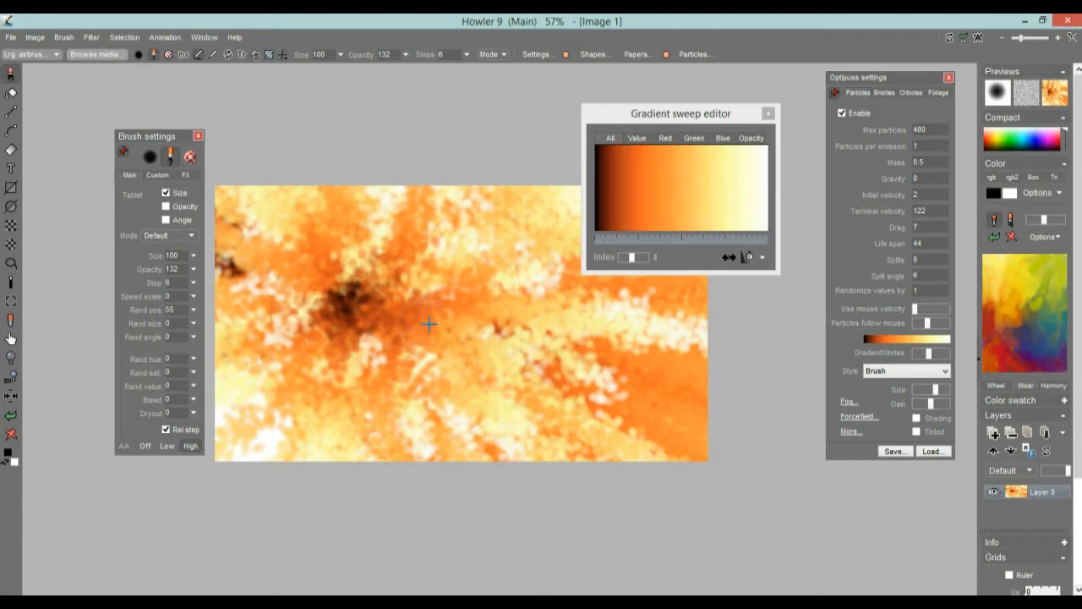
pyautogui.moveTo(587, 359)
pyautogui.mouseDown()
pyautogui.moveTo(461, 380)
pyautogui.moveTo(338, 258)
pyautogui.moveTo(285, 254)
pyautogui.mouseUp()
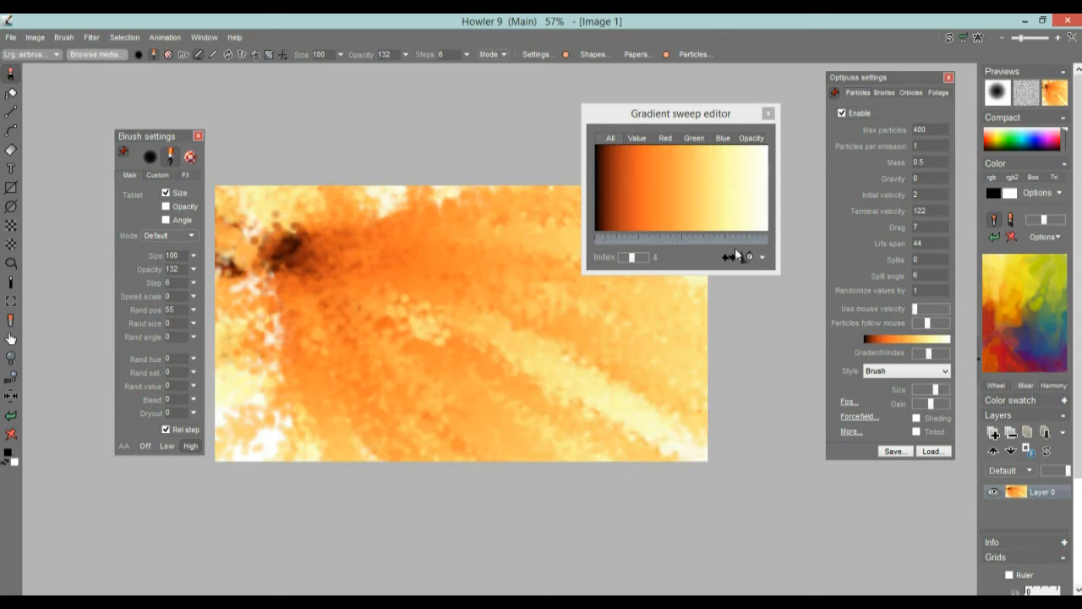
# - Reverse the orange gradient's direction and test it with strokes, clearing the canvas between them
pyautogui.click(731, 260)
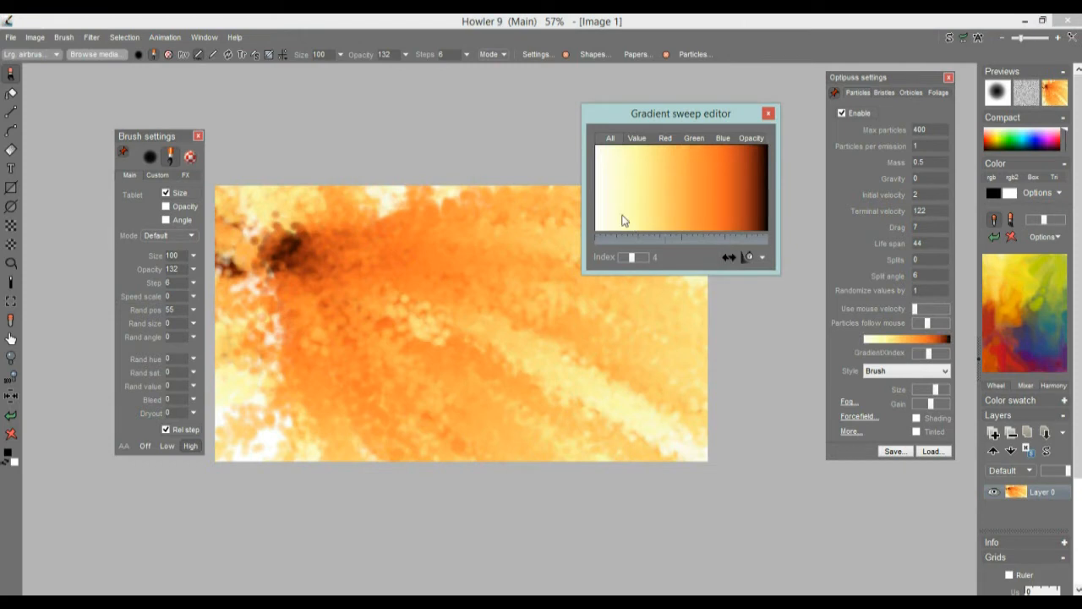
pyautogui.moveTo(524, 350); pyautogui.dragTo(400, 304)
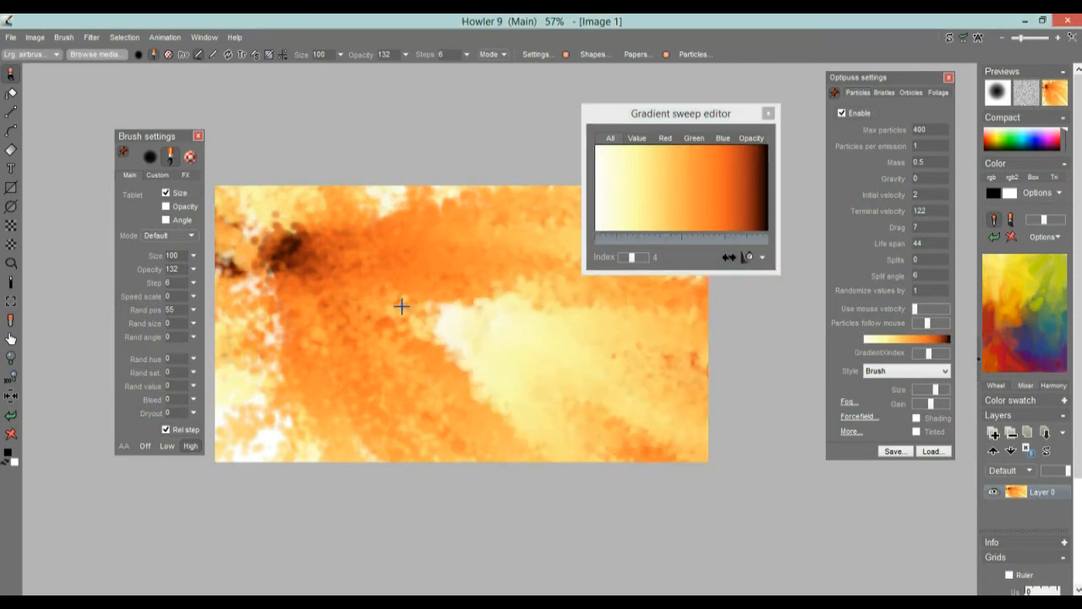
pyautogui.click(11, 435)
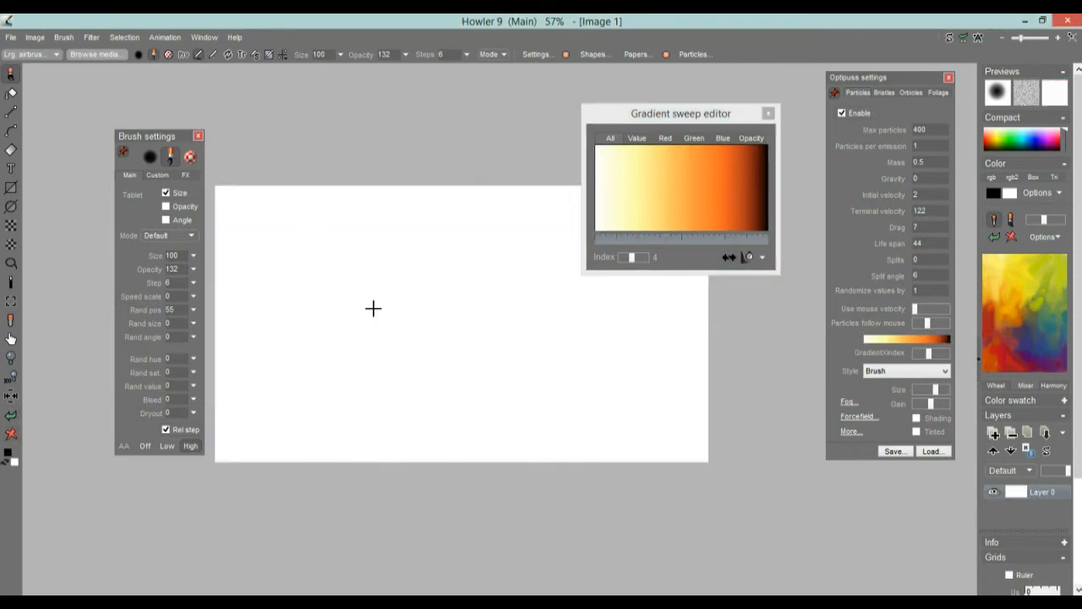
pyautogui.press('+')
pyautogui.moveTo(391, 312)
pyautogui.mouseDown()
pyautogui.moveTo(331, 339)
pyautogui.moveTo(389, 253)
pyautogui.moveTo(466, 177)
pyautogui.moveTo(529, 138)
pyautogui.mouseUp()
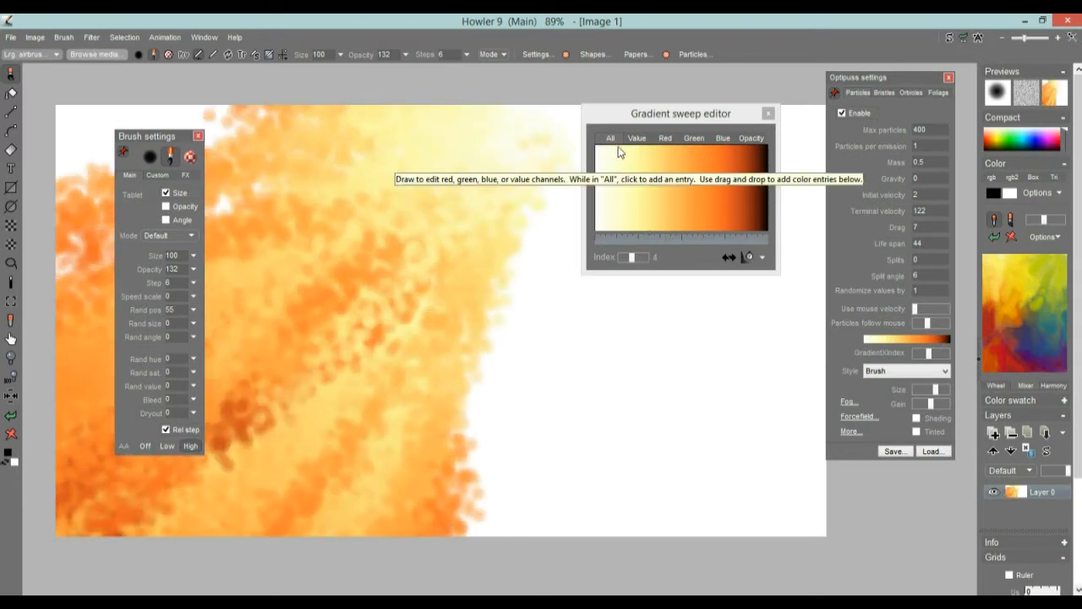
# - Reshape the red channel curve twice at the gradient's light end, painting a test stroke after each change
pyautogui.click(668, 138)
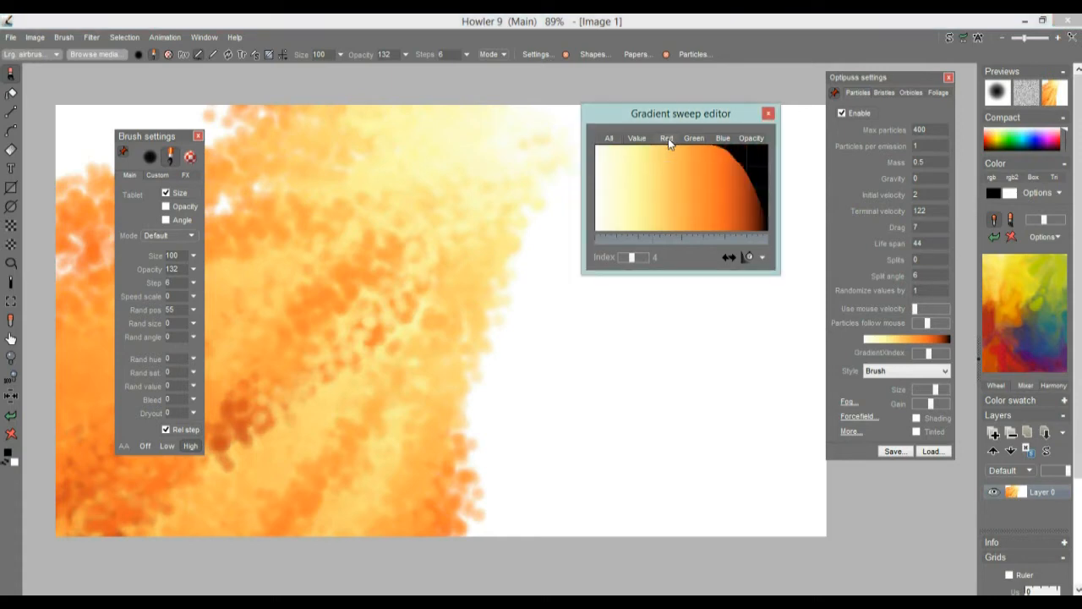
pyautogui.moveTo(598, 219)
pyautogui.mouseDown()
pyautogui.moveTo(633, 181)
pyautogui.moveTo(621, 162)
pyautogui.moveTo(657, 150)
pyautogui.mouseUp()
pyautogui.moveTo(499, 248)
pyautogui.mouseDown()
pyautogui.moveTo(504, 278)
pyautogui.moveTo(297, 178)
pyautogui.mouseUp()
pyautogui.moveTo(604, 169)
pyautogui.mouseDown()
pyautogui.moveTo(667, 149)
pyautogui.moveTo(600, 164)
pyautogui.moveTo(640, 148)
pyautogui.mouseUp()
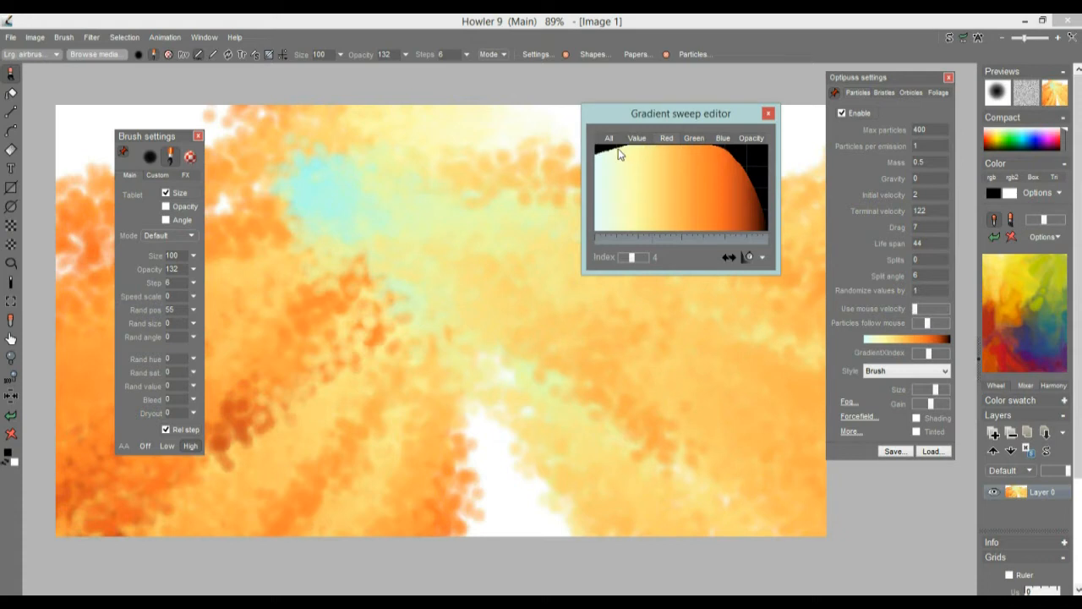
pyautogui.moveTo(519, 355)
pyautogui.mouseDown()
pyautogui.moveTo(327, 200)
pyautogui.moveTo(530, 181)
pyautogui.mouseUp()
# - Lower the gradient's red channel toward its dark end and test it with strokes before and after clearing the canvas
pyautogui.moveTo(674, 159)
pyautogui.mouseDown()
pyautogui.moveTo(718, 171)
pyautogui.moveTo(757, 204)
pyautogui.mouseUp()
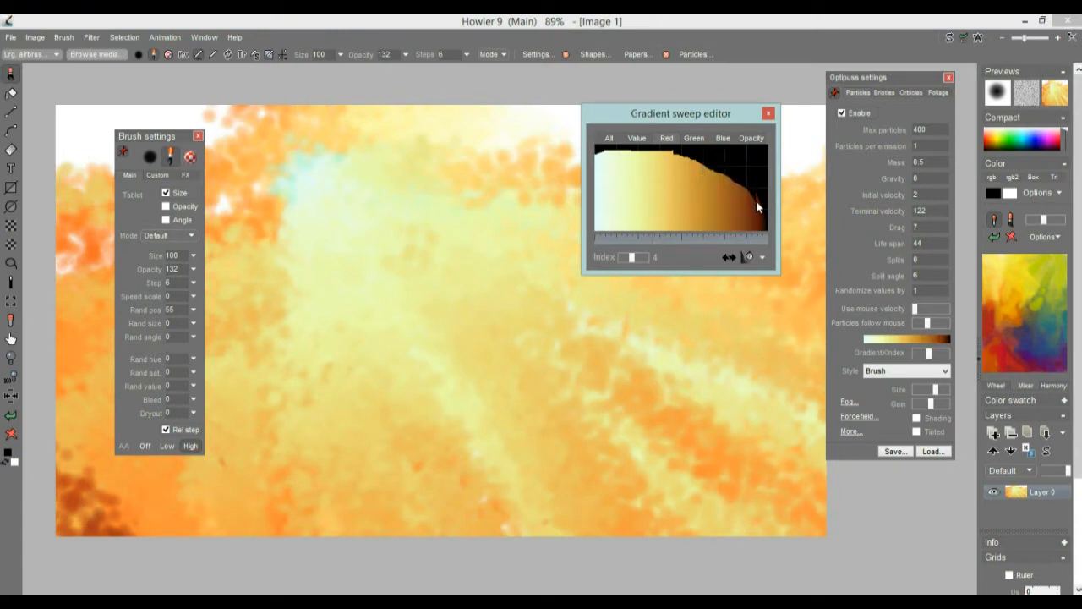
pyautogui.moveTo(524, 347); pyautogui.dragTo(312, 210)
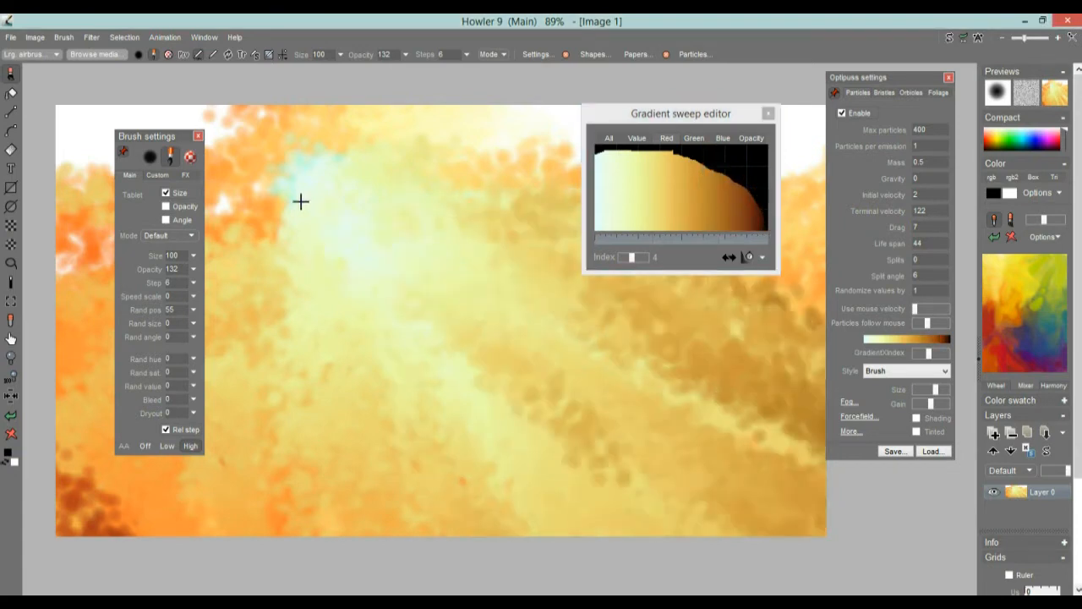
pyautogui.click(11, 433)
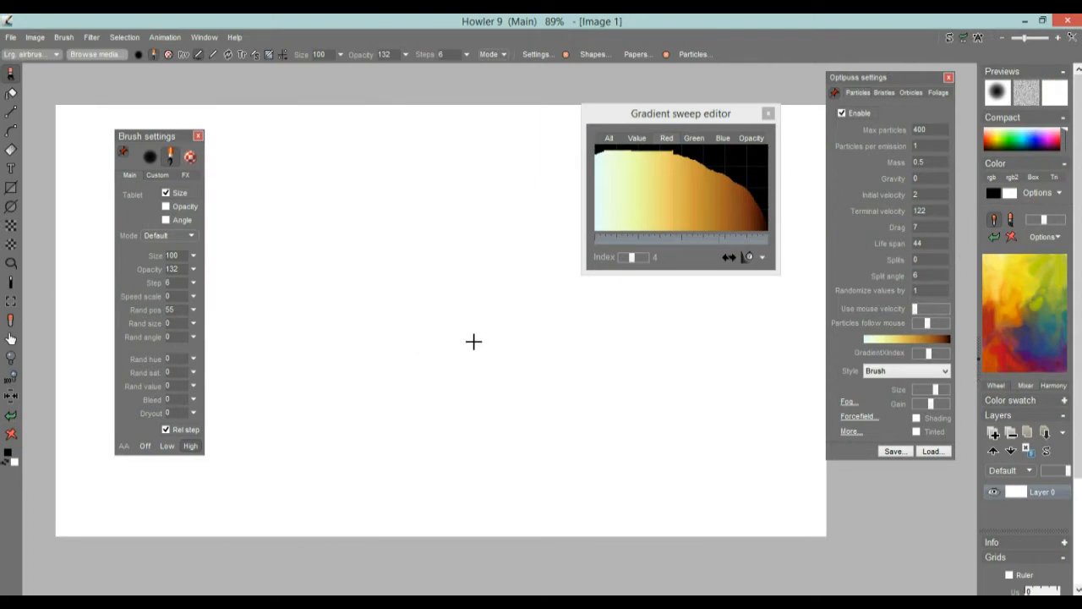
pyautogui.scroll(-5, 473, 341)
pyautogui.scroll(1, 473, 342)
pyautogui.moveTo(612, 352); pyautogui.dragTo(217, 242)
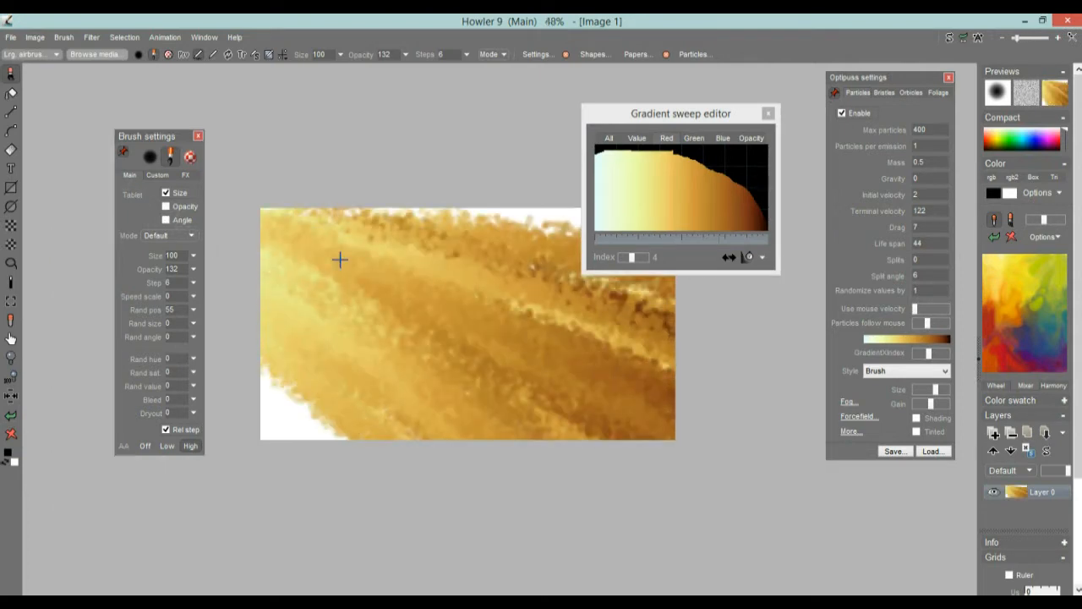
pyautogui.moveTo(497, 347); pyautogui.dragTo(276, 260)
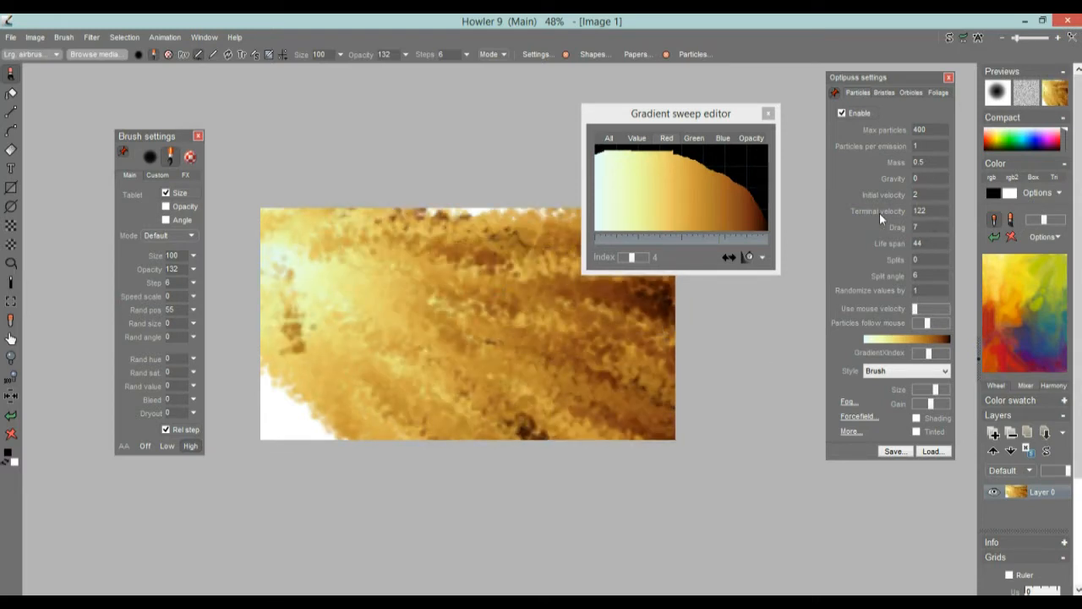
# - Set the particle Terminal velocity to 33 and paint a golden stroke across the canvas
pyautogui.click(921, 211)
pyautogui.write('33')
pyautogui.moveTo(635, 383); pyautogui.dragTo(333, 275)
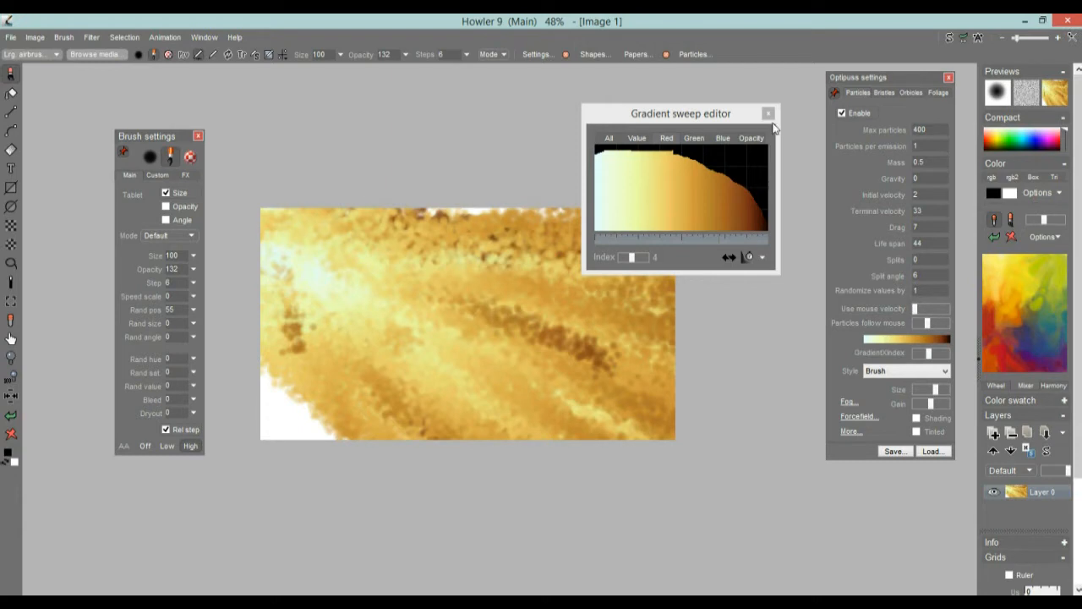
# - Move the gradient editor below the canvas and test Initial velocity at 1 and at 0 with a stroke each
pyautogui.moveTo(737, 113); pyautogui.dragTo(750, 412)
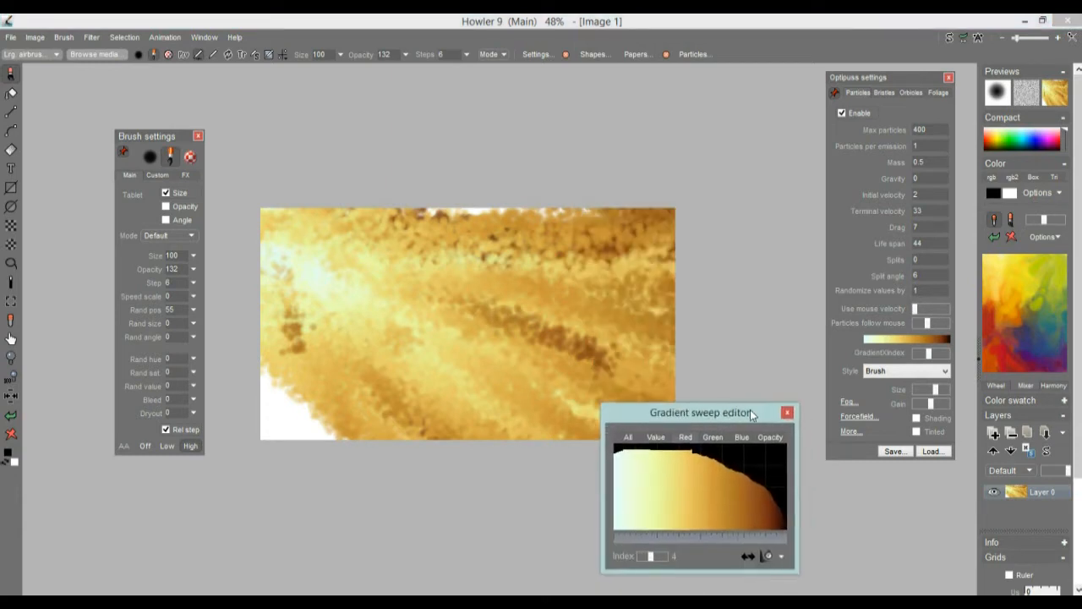
pyautogui.click(920, 195)
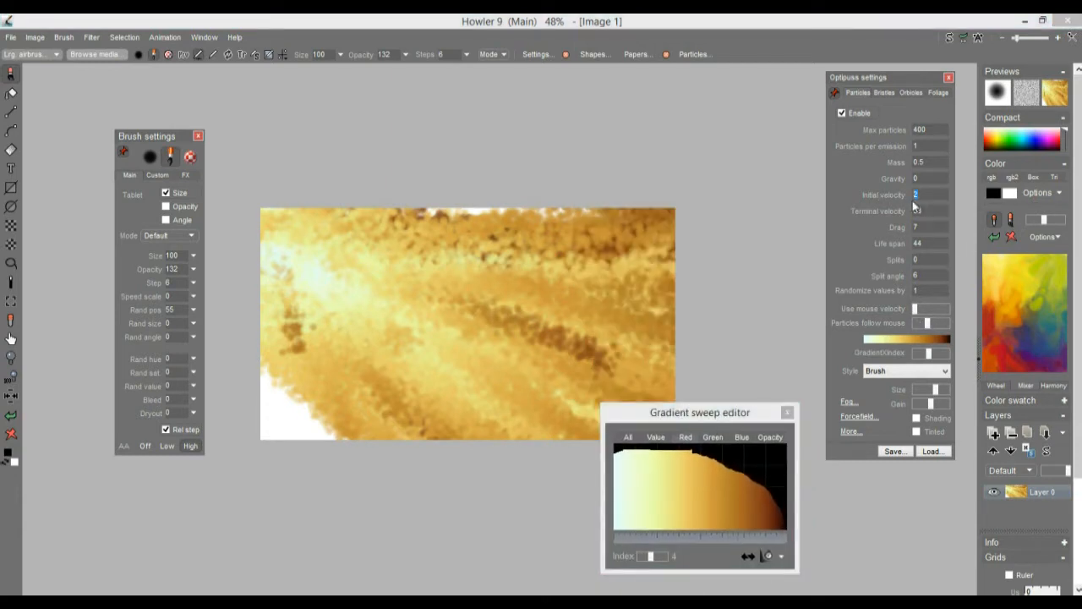
pyautogui.write('1')
pyautogui.moveTo(580, 320)
pyautogui.mouseDown()
pyautogui.moveTo(568, 326)
pyautogui.moveTo(471, 297)
pyautogui.moveTo(310, 273)
pyautogui.moveTo(350, 304)
pyautogui.mouseUp()
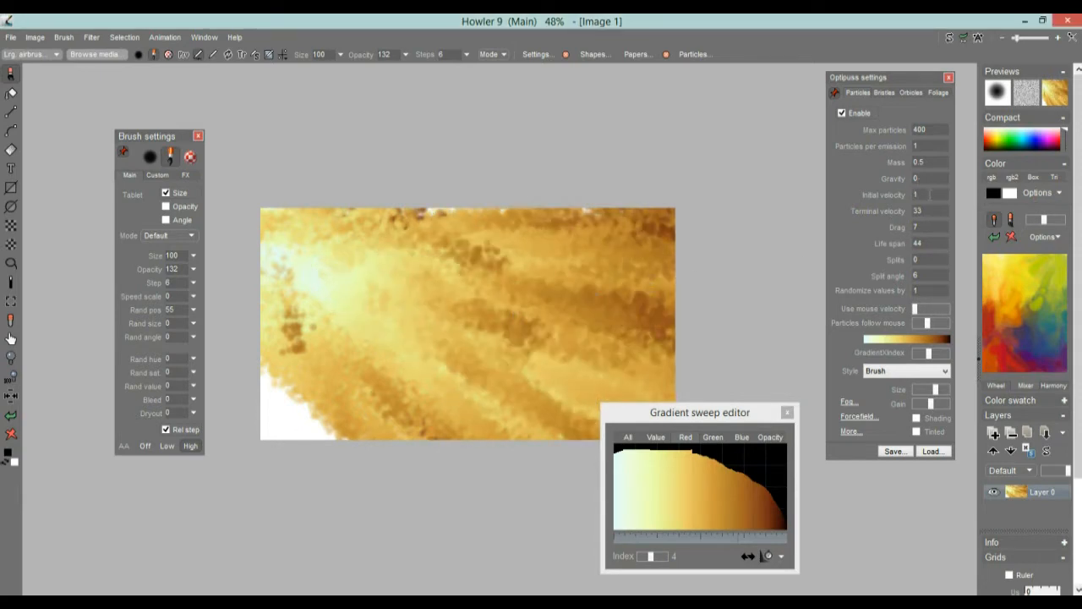
pyautogui.click(854, 195)
pyautogui.write('0')
pyautogui.moveTo(675, 259)
pyautogui.mouseDown()
pyautogui.moveTo(583, 296)
pyautogui.moveTo(314, 288)
pyautogui.moveTo(333, 297)
pyautogui.mouseUp()
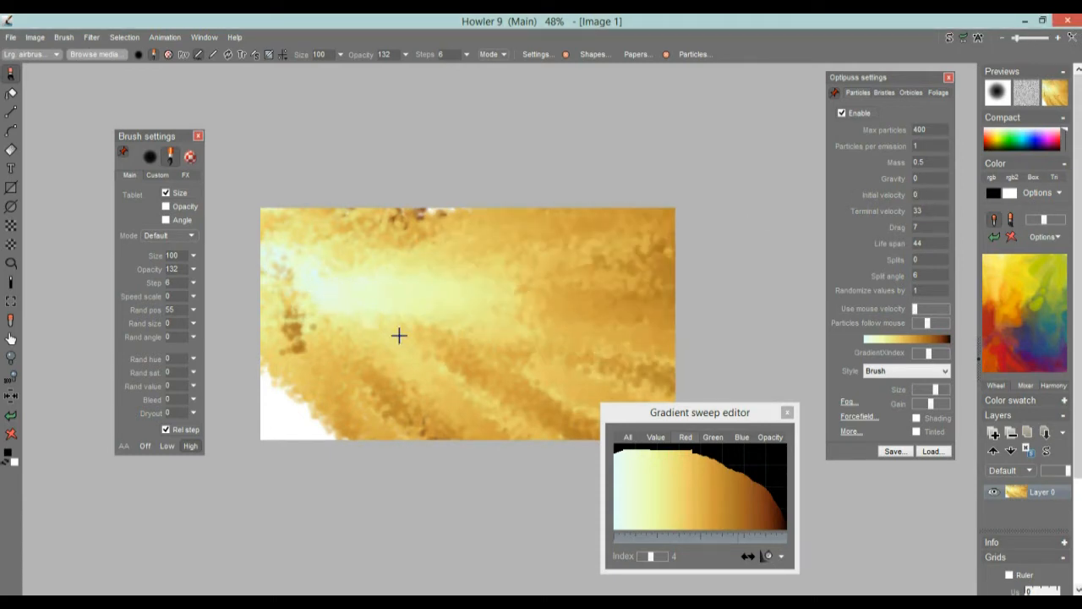
# - Set the particle Life span to 33 and paint a test stroke toward the canvas's light area
pyautogui.click(892, 279)
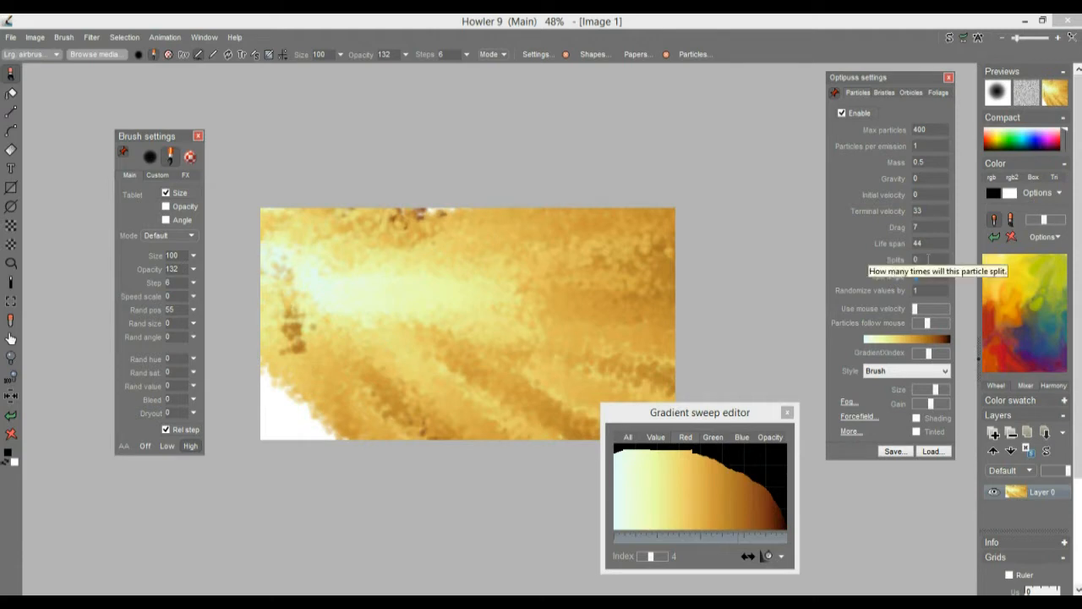
pyautogui.write('33')
pyautogui.moveTo(519, 309); pyautogui.dragTo(359, 280)
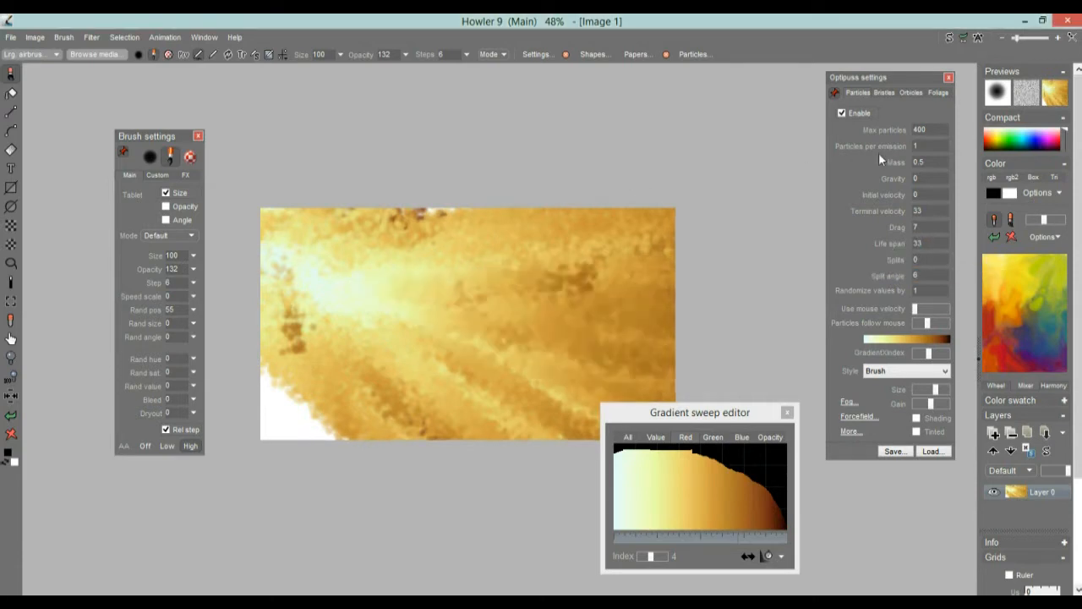
# - Set Particles per emission to 5 and paint a test stroke inward from the canvas's right half
pyautogui.click(920, 129)
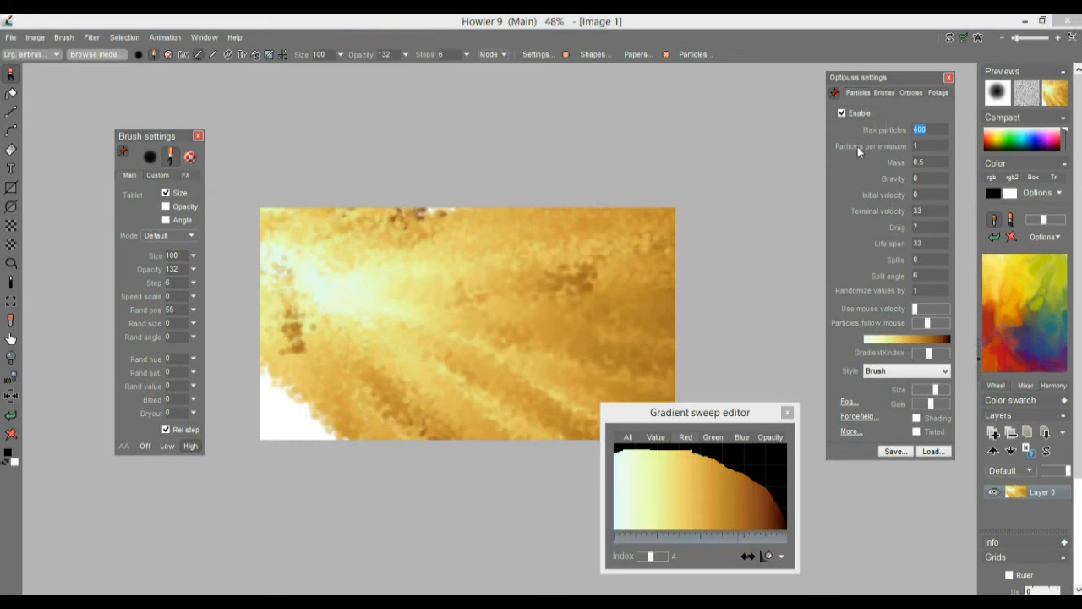
pyautogui.press('Tab')
pyautogui.write('5')
pyautogui.moveTo(610, 340); pyautogui.dragTo(399, 303)
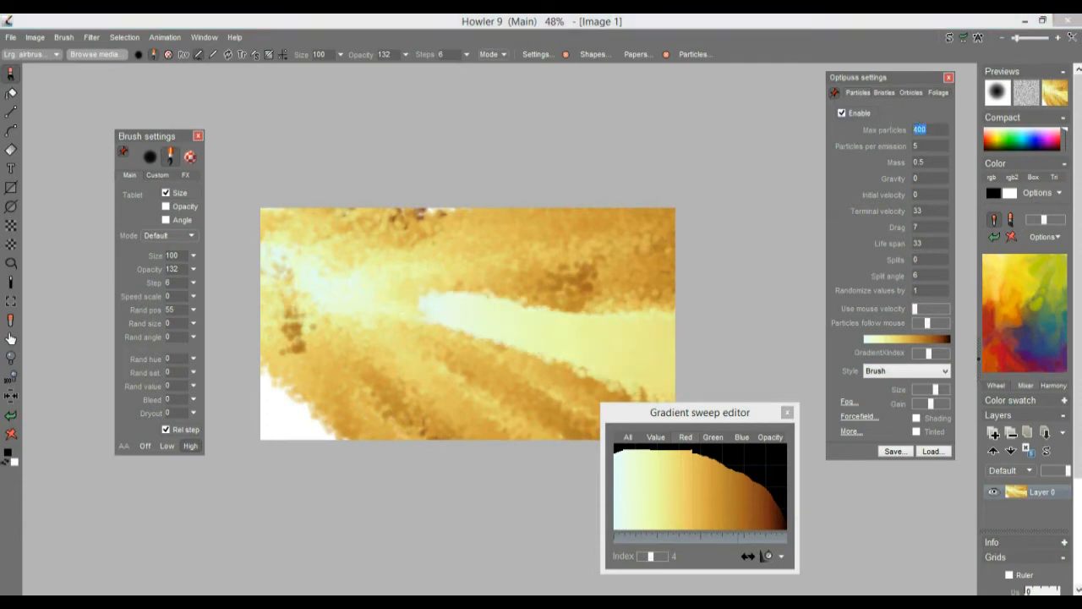
# - Test Max particles at 33 and at 222, painting a stroke through the canvas's middle after each change
pyautogui.write('33')
pyautogui.moveTo(558, 338); pyautogui.dragTo(383, 293)
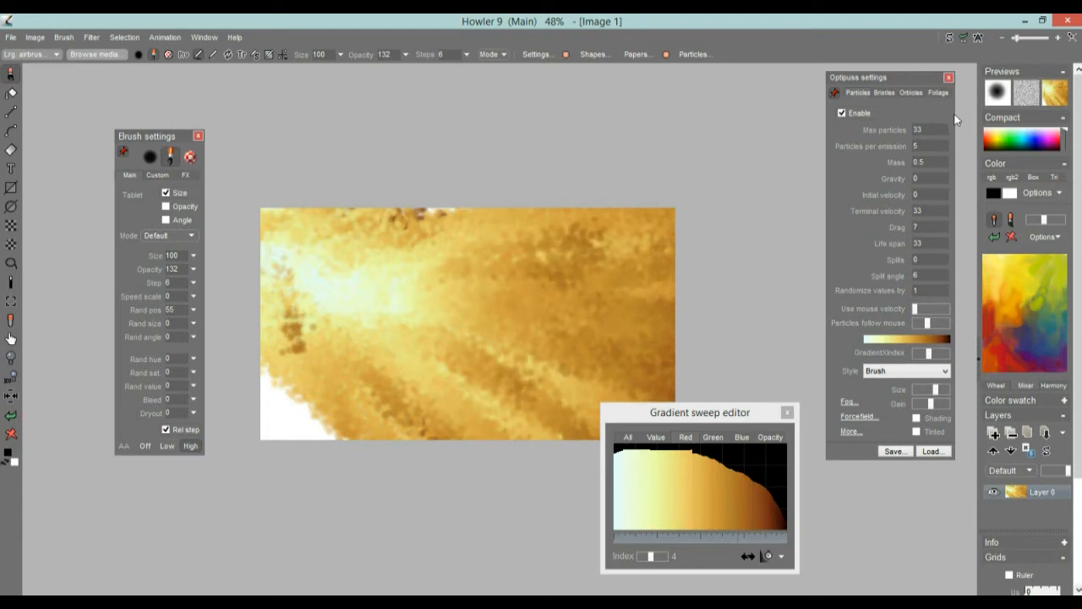
pyautogui.click(928, 130)
pyautogui.write('22')
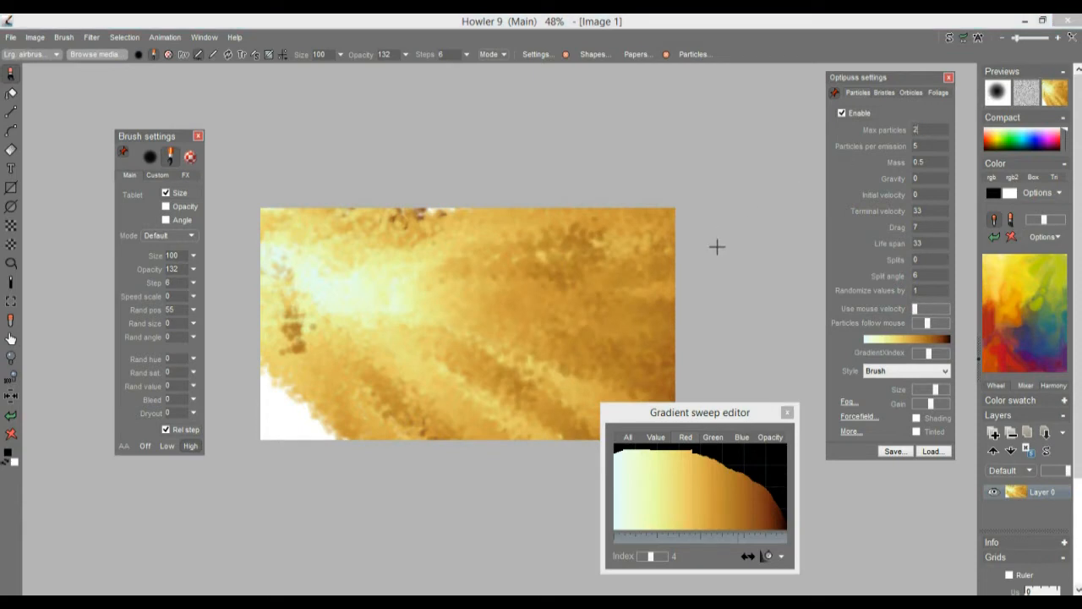
pyautogui.moveTo(509, 286); pyautogui.dragTo(340, 297)
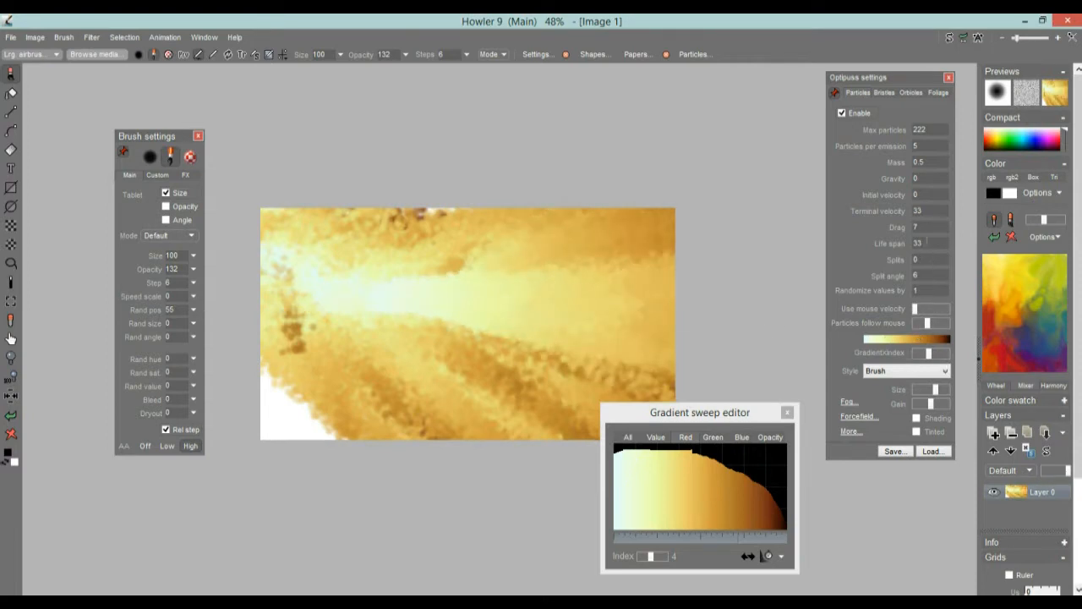
# - Set the particle Life span to 22 and paint a long stroke past the canvas's lower-left edge
pyautogui.doubleClick(926, 242)
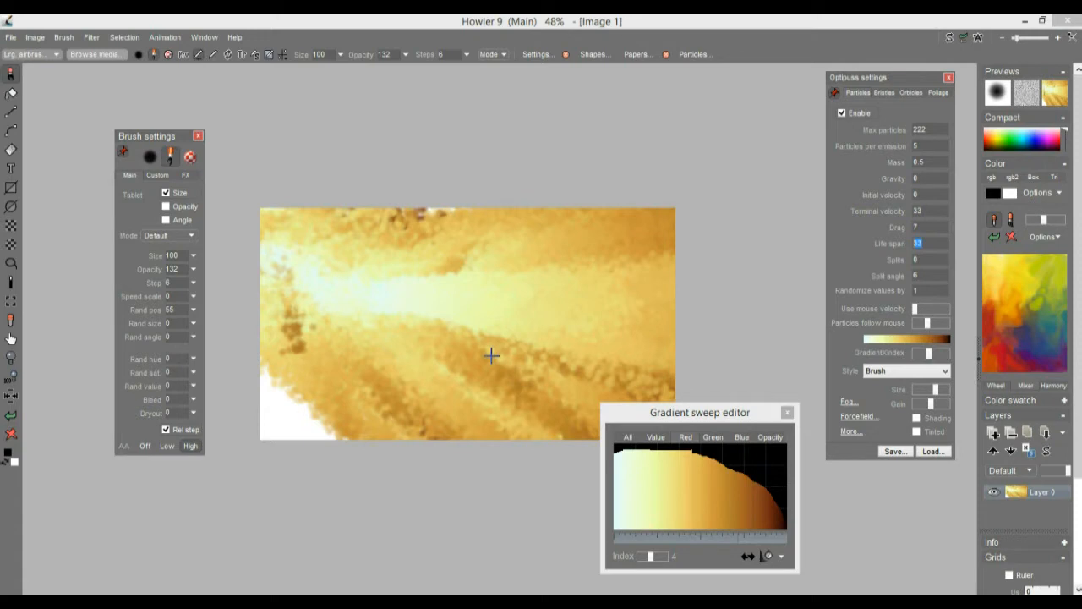
pyautogui.write('22')
pyautogui.moveTo(467, 381)
pyautogui.mouseDown()
pyautogui.moveTo(505, 322)
pyautogui.moveTo(426, 350)
pyautogui.moveTo(248, 380)
pyautogui.moveTo(60, 451)
pyautogui.mouseUp()
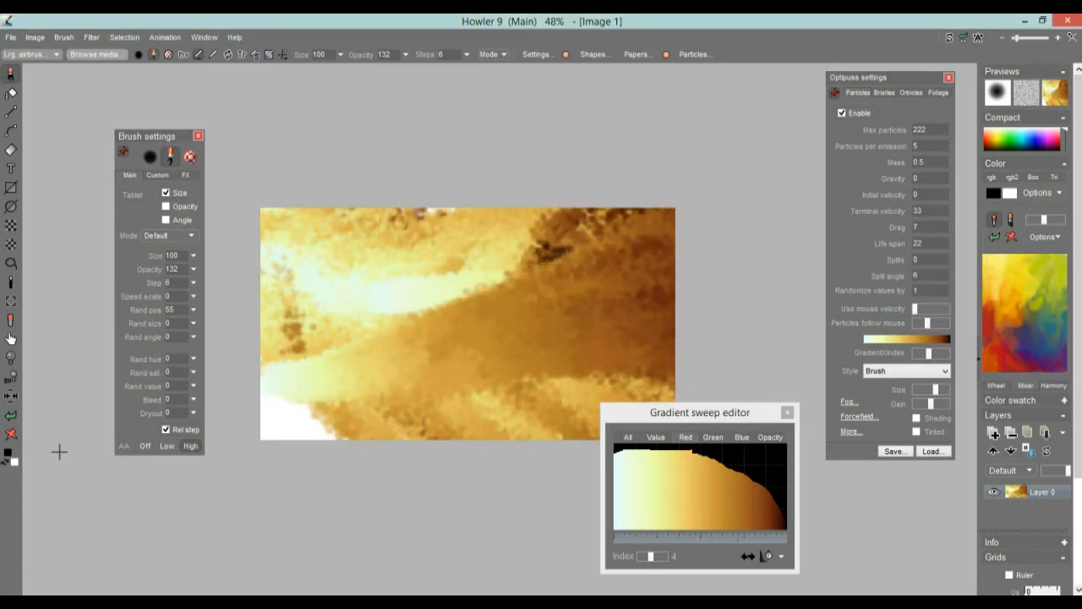
# - Swap the primary and secondary colors, clear the canvas to black, and paint three golden particle strokes across it
pyautogui.click(7, 465)
pyautogui.click(11, 434)
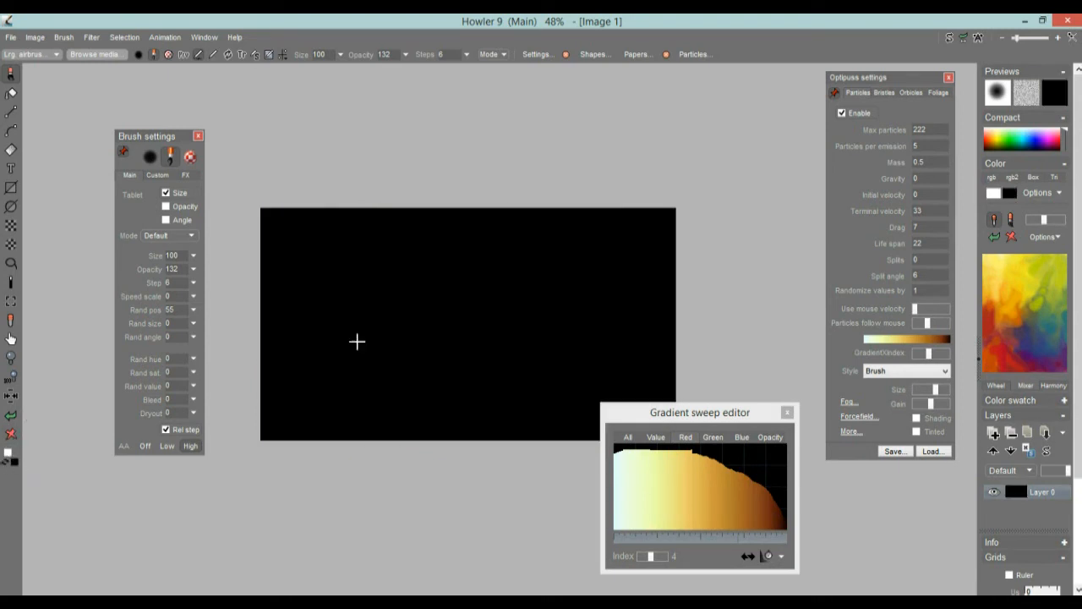
pyautogui.moveTo(671, 254)
pyautogui.mouseDown()
pyautogui.moveTo(211, 338)
pyautogui.moveTo(253, 343)
pyautogui.mouseUp()
pyautogui.moveTo(621, 304); pyautogui.dragTo(353, 310)
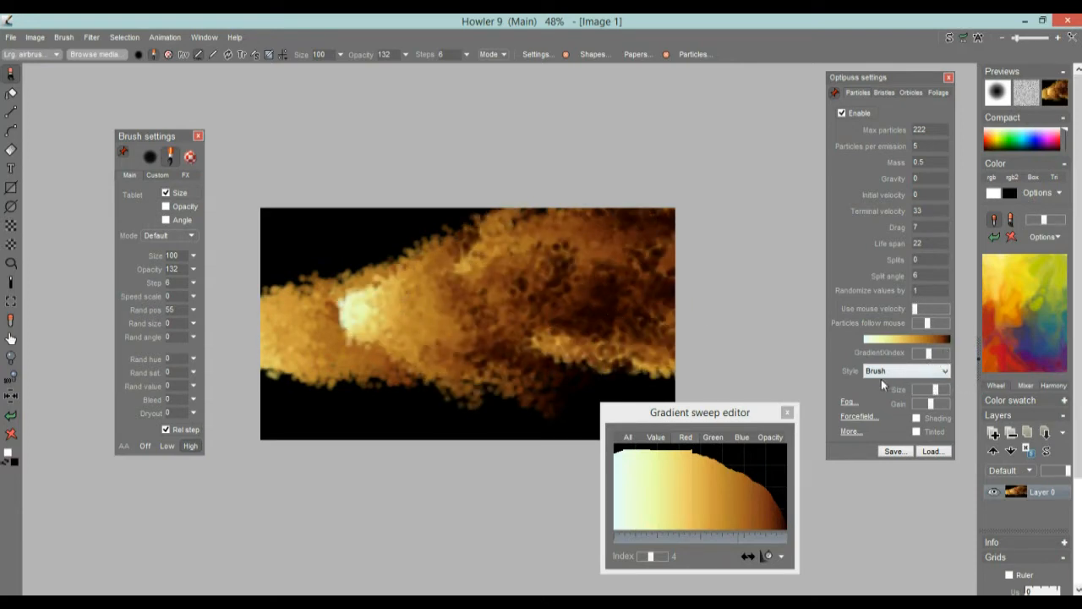
pyautogui.moveTo(616, 312); pyautogui.dragTo(470, 319)
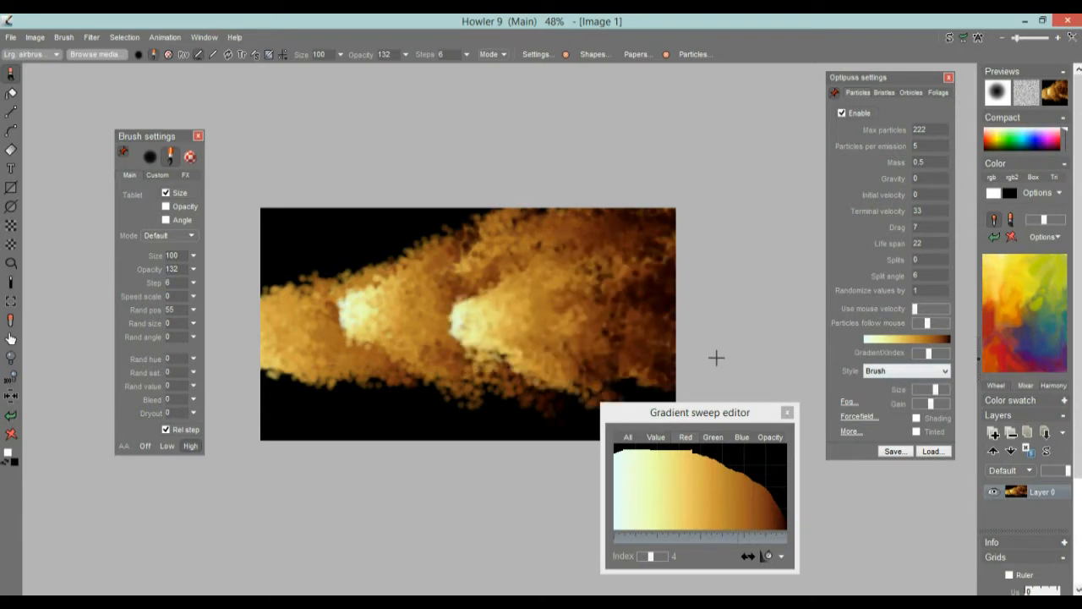
# - Switch the particle style to Nova and paint glowing strokes over the golden ones
pyautogui.click(941, 378)
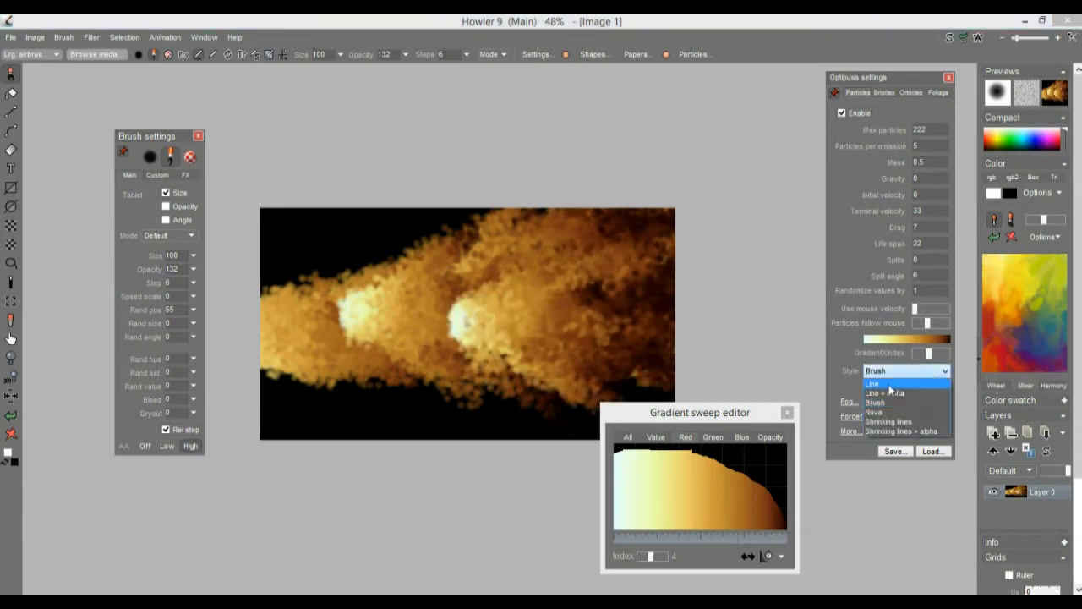
pyautogui.click(879, 412)
pyautogui.moveTo(570, 353)
pyautogui.mouseDown()
pyautogui.moveTo(480, 336)
pyautogui.moveTo(454, 319)
pyautogui.moveTo(546, 288)
pyautogui.mouseUp()
pyautogui.moveTo(369, 310)
pyautogui.mouseDown()
pyautogui.moveTo(353, 307)
pyautogui.moveTo(478, 283)
pyautogui.moveTo(558, 284)
pyautogui.mouseUp()
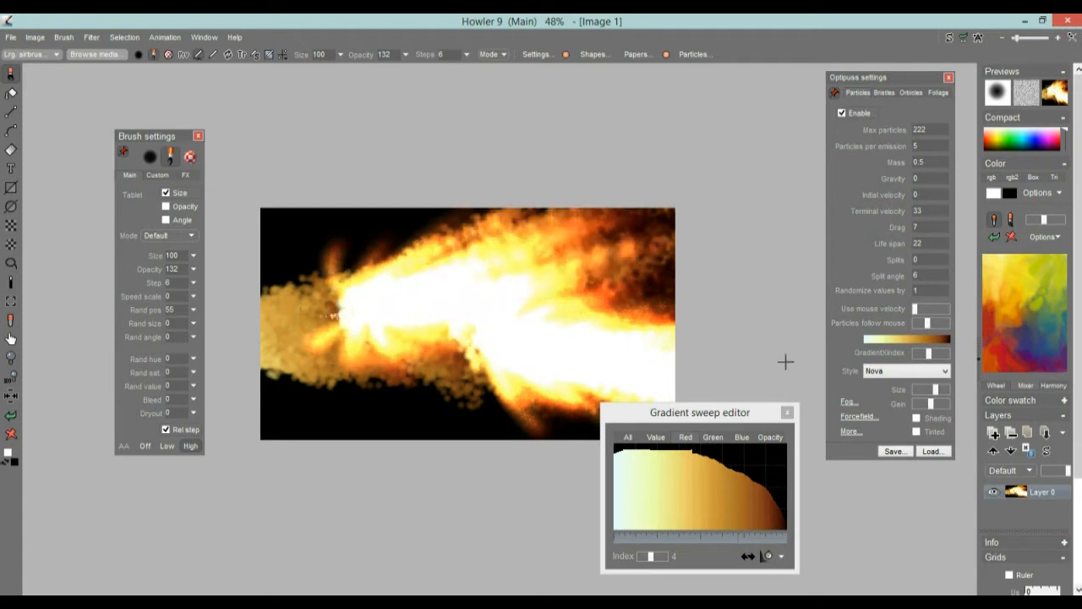
# - Return the particle style to Brush and paint a horizontal stroke over the glowing area
pyautogui.click(928, 377)
pyautogui.click(880, 400)
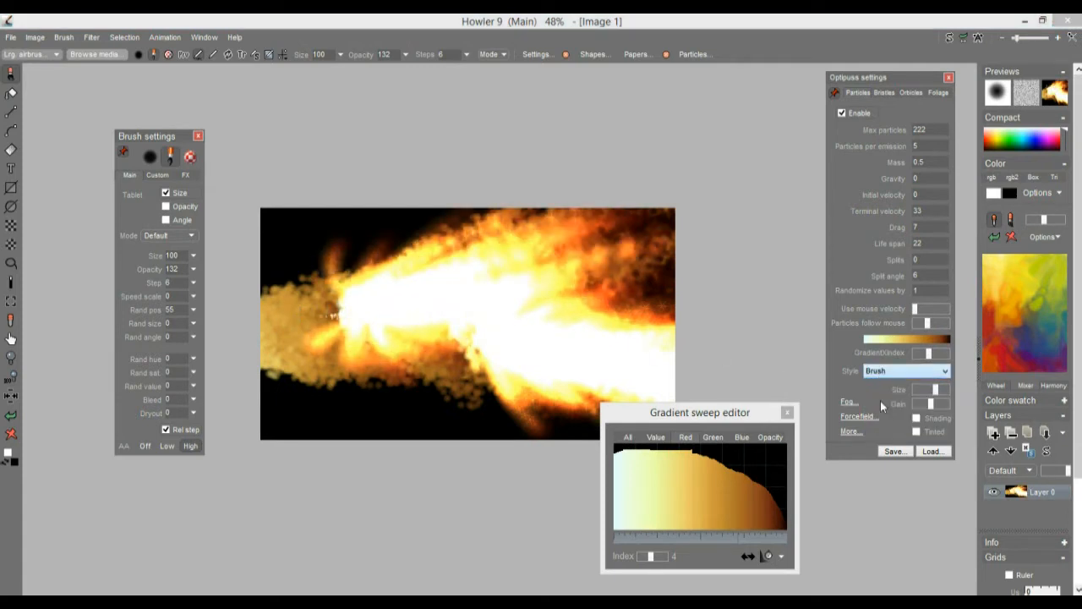
pyautogui.moveTo(615, 303)
pyautogui.mouseDown()
pyautogui.moveTo(353, 321)
pyautogui.moveTo(316, 312)
pyautogui.mouseUp()
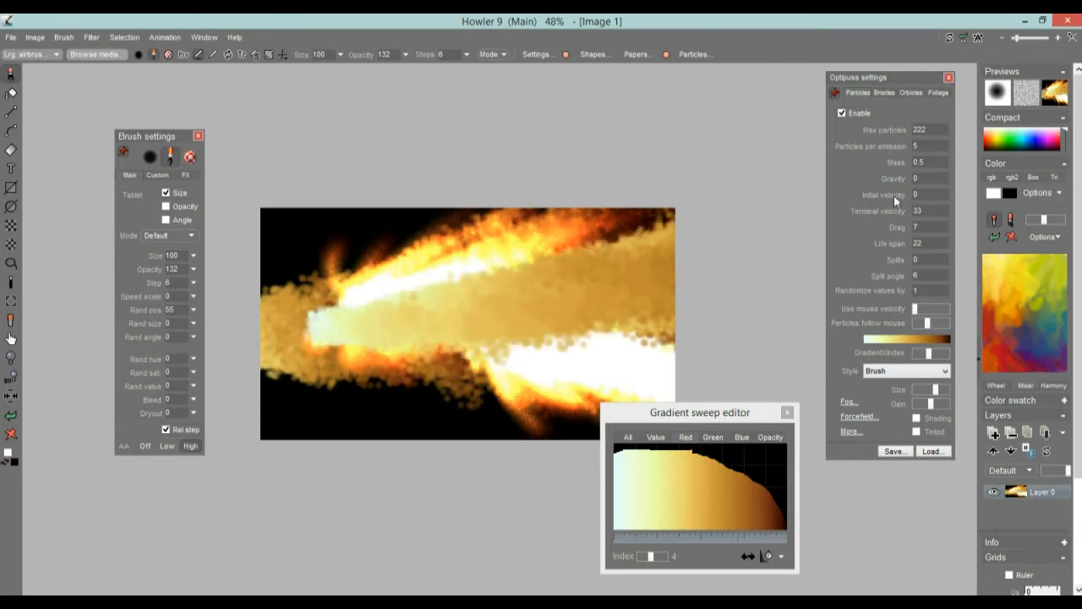
# - Set the particle Drag to 3 and paint a horizontal test stroke across the canvas's middle
pyautogui.doubleClick(915, 227)
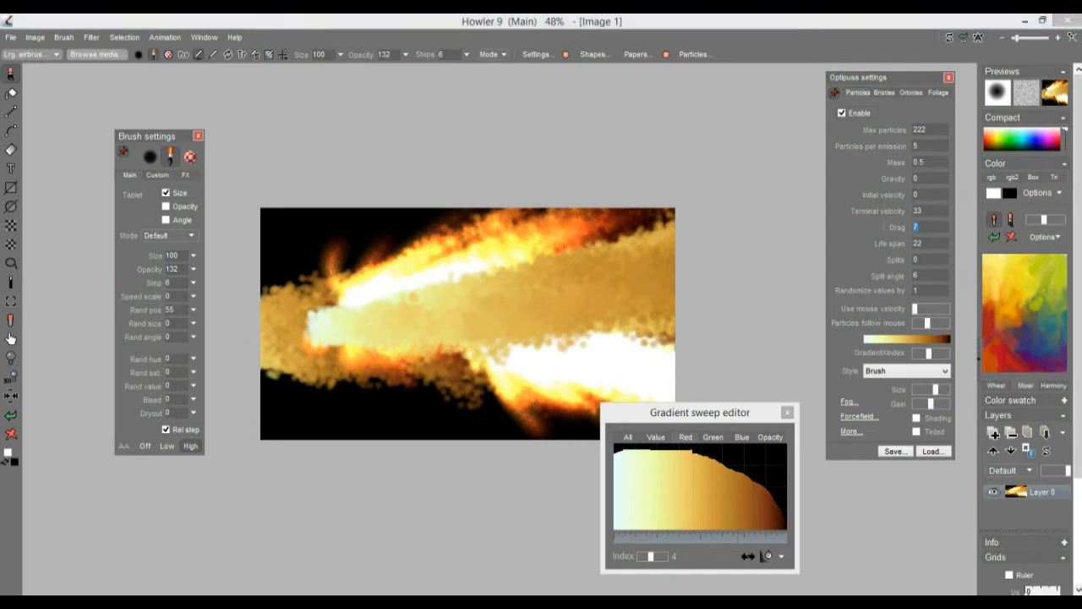
pyautogui.write('3')
pyautogui.moveTo(577, 320); pyautogui.dragTo(414, 319)
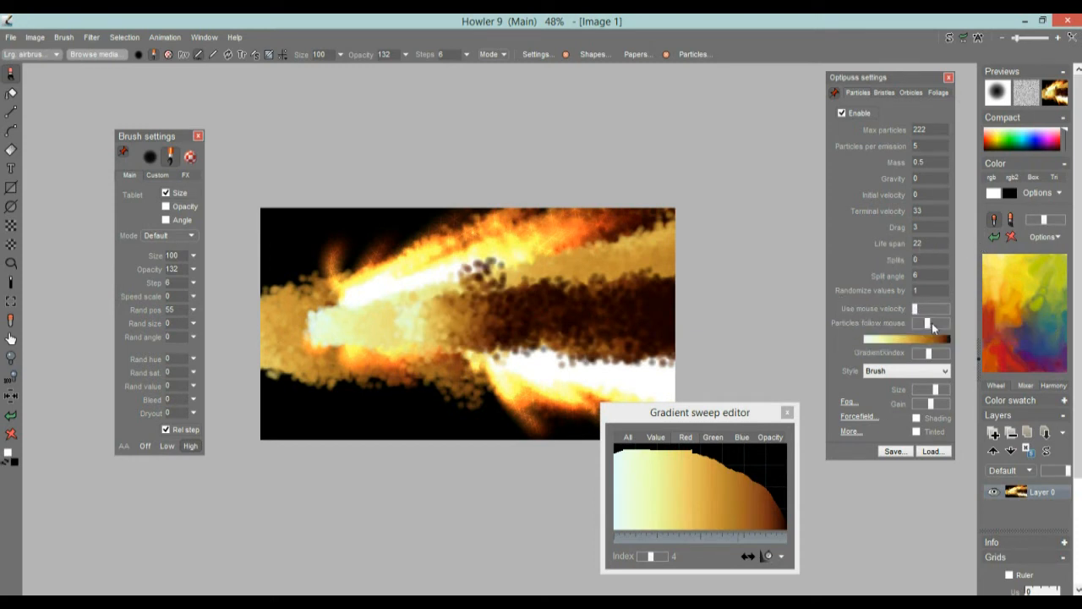
# - Lower Particles follow mouse to its minimum and test it with strokes before and after clearing the canvas
pyautogui.moveTo(927, 326); pyautogui.dragTo(919, 328)
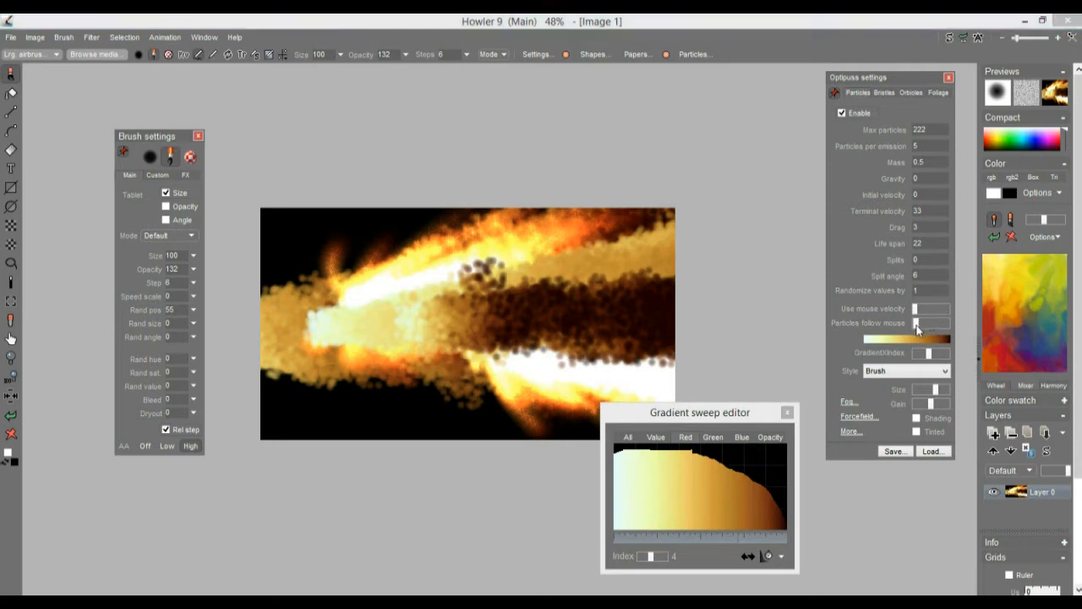
pyautogui.moveTo(623, 310)
pyautogui.mouseDown()
pyautogui.moveTo(384, 309)
pyautogui.moveTo(493, 314)
pyautogui.mouseUp()
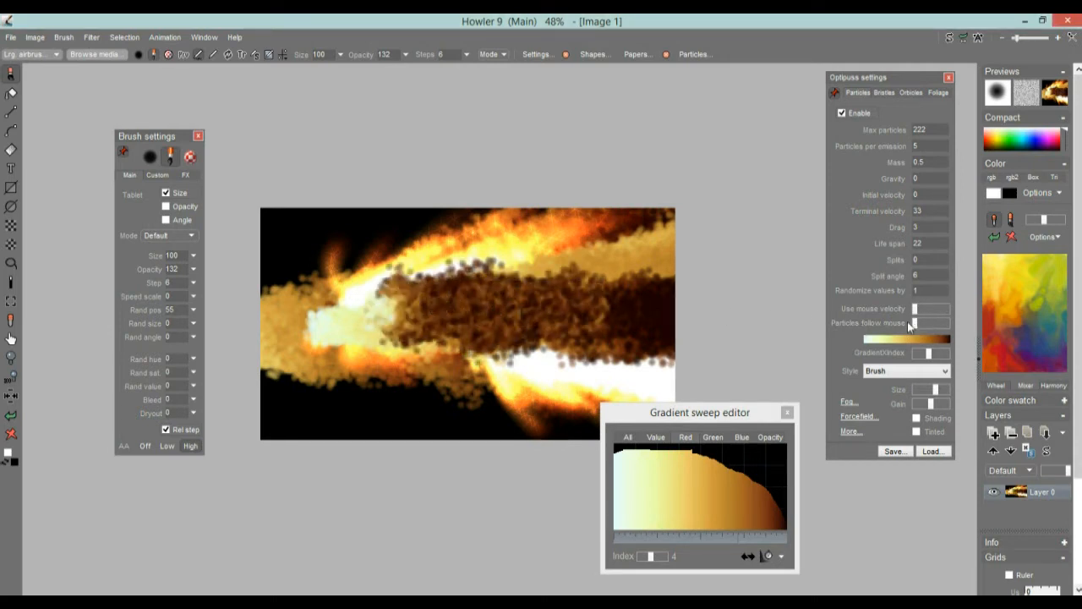
pyautogui.click(11, 436)
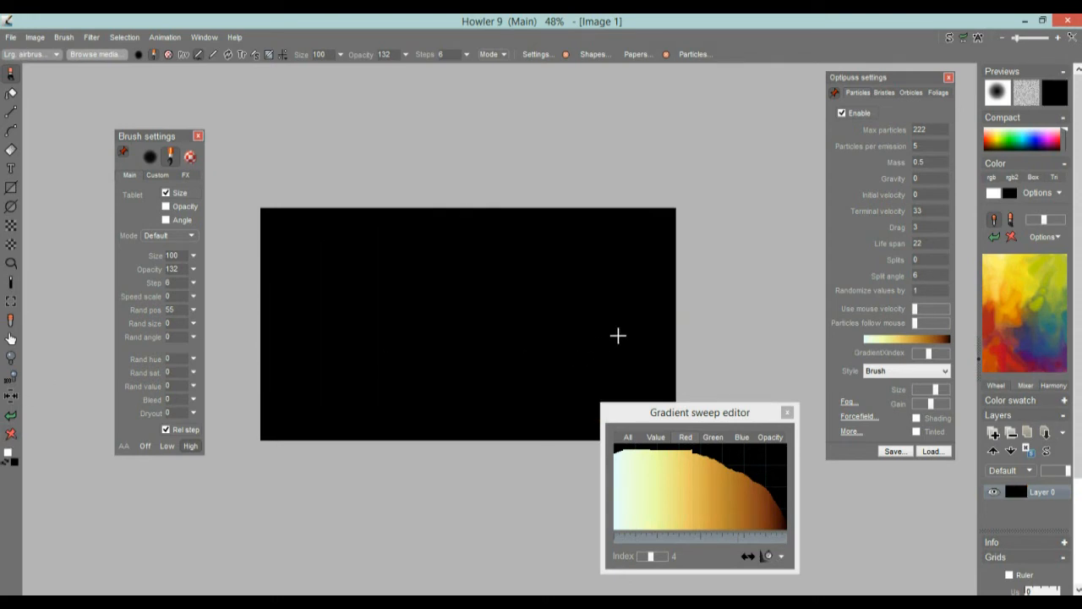
pyautogui.moveTo(287, 440)
pyautogui.mouseDown()
pyautogui.moveTo(454, 266)
pyautogui.moveTo(567, 210)
pyautogui.mouseUp()
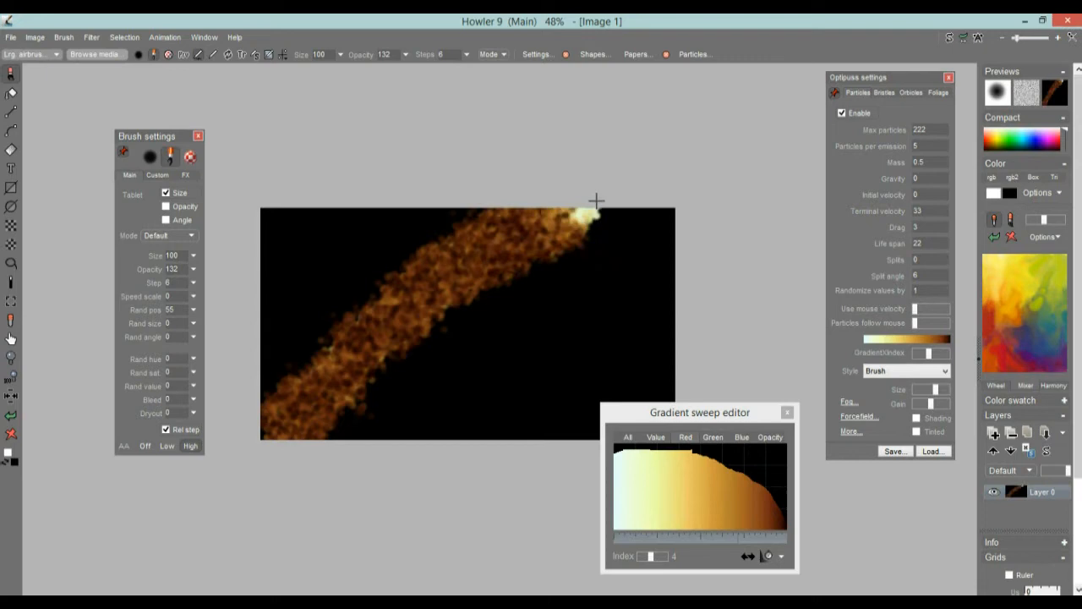
# - Raise Particles follow mouse slightly and test Drag at -4 and at 4, painting diagonally after each change
pyautogui.scroll(2, 443, 271)
pyautogui.scroll(-3, 444, 273)
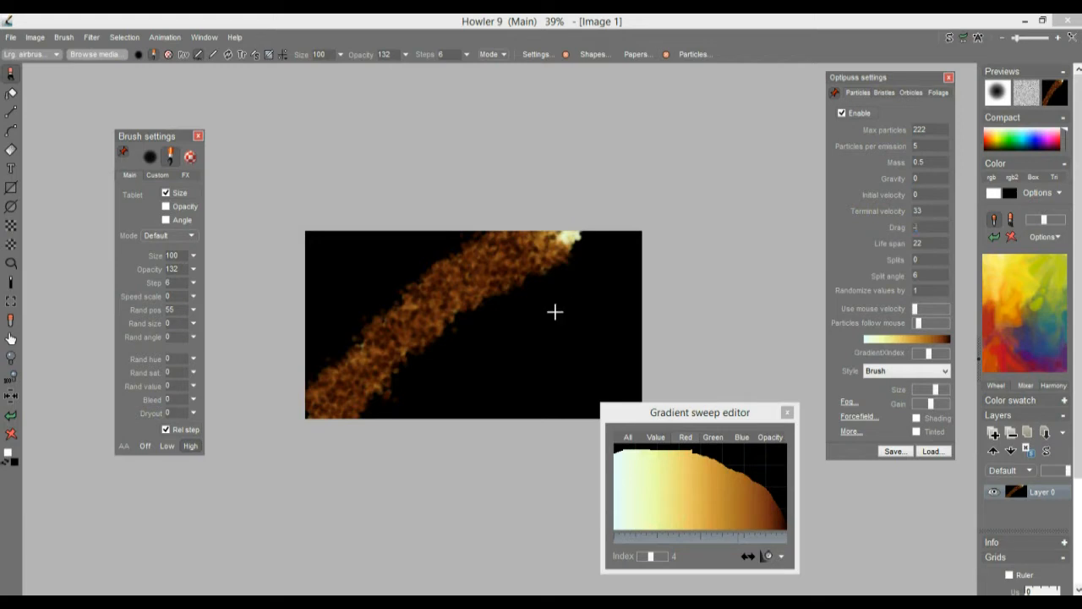
pyautogui.moveTo(356, 411)
pyautogui.mouseDown()
pyautogui.moveTo(386, 381)
pyautogui.moveTo(398, 316)
pyautogui.moveTo(430, 304)
pyautogui.moveTo(505, 329)
pyautogui.moveTo(551, 307)
pyautogui.moveTo(358, 386)
pyautogui.moveTo(491, 310)
pyautogui.moveTo(553, 300)
pyautogui.mouseUp()
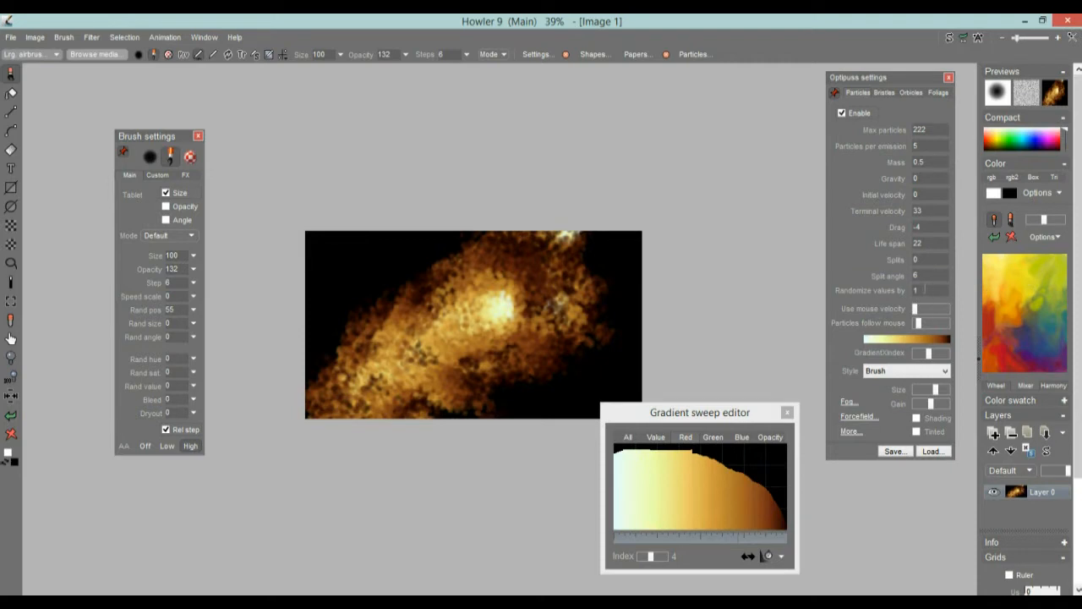
pyautogui.moveTo(934, 226); pyautogui.dragTo(884, 228)
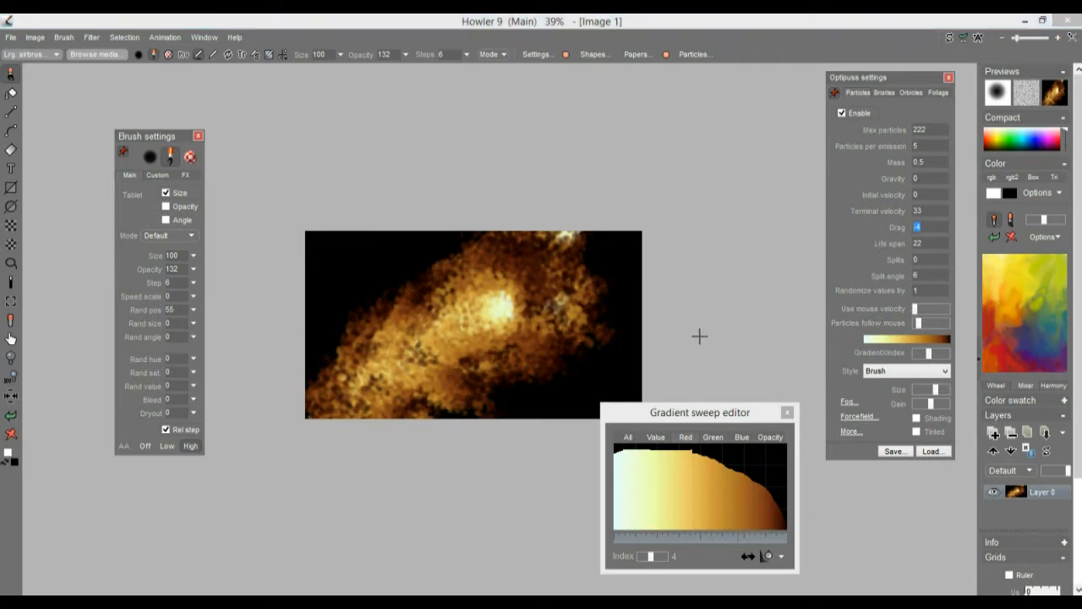
pyautogui.moveTo(336, 392)
pyautogui.mouseDown()
pyautogui.moveTo(442, 332)
pyautogui.moveTo(633, 259)
pyautogui.moveTo(674, 256)
pyautogui.moveTo(644, 273)
pyautogui.mouseUp()
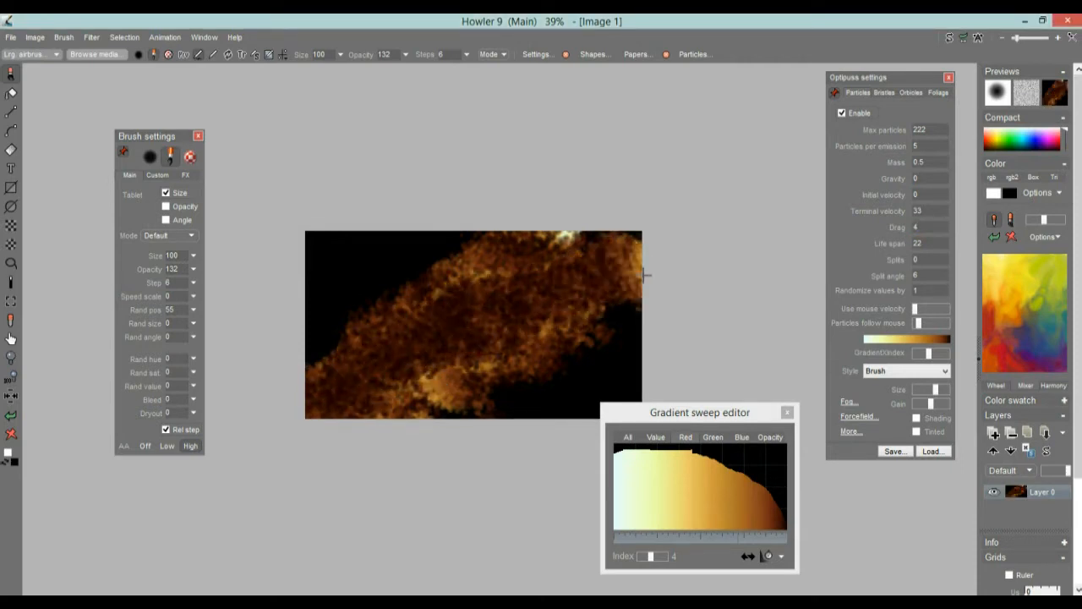
# - Raise Particles follow mouse a little further and paint diagonal strokes before and after clearing the canvas
pyautogui.click(921, 324)
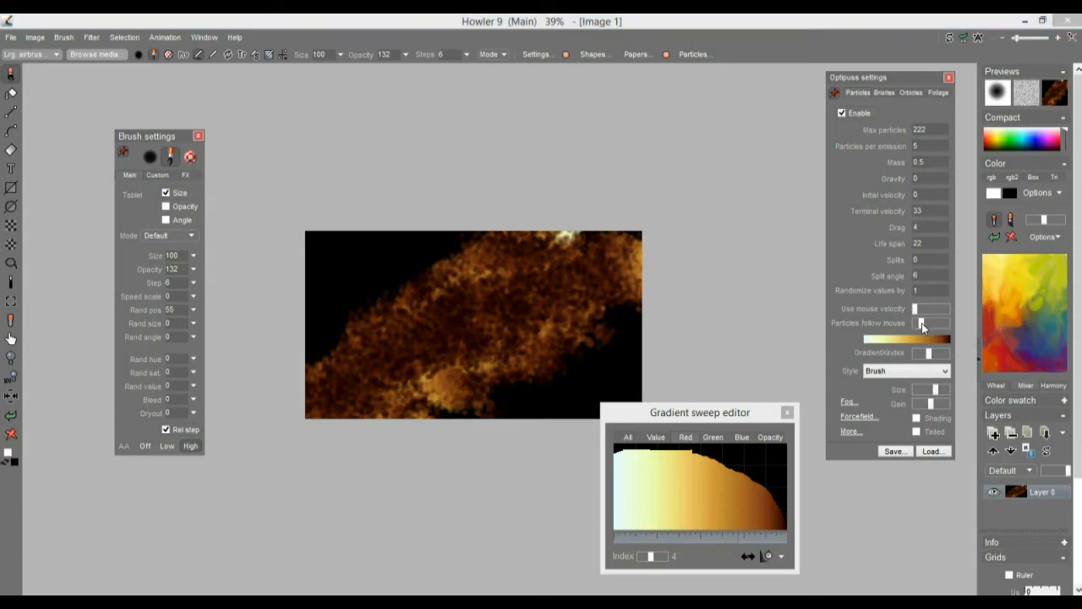
pyautogui.moveTo(397, 385)
pyautogui.mouseDown()
pyautogui.moveTo(476, 326)
pyautogui.moveTo(626, 292)
pyautogui.mouseUp()
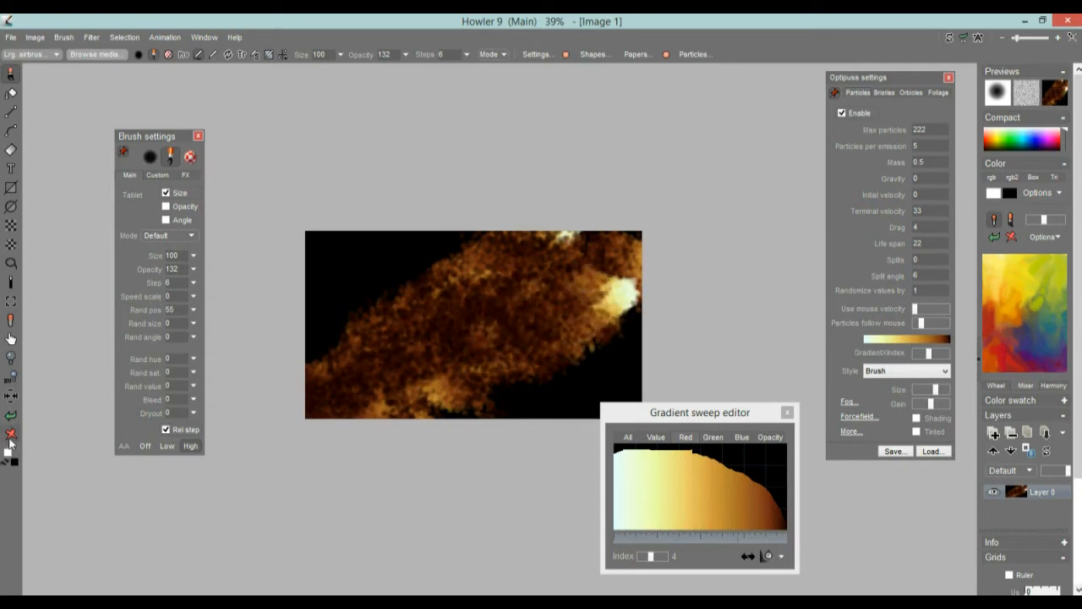
pyautogui.click(10, 435)
pyautogui.moveTo(342, 394)
pyautogui.mouseDown()
pyautogui.moveTo(464, 331)
pyautogui.moveTo(671, 286)
pyautogui.mouseUp()
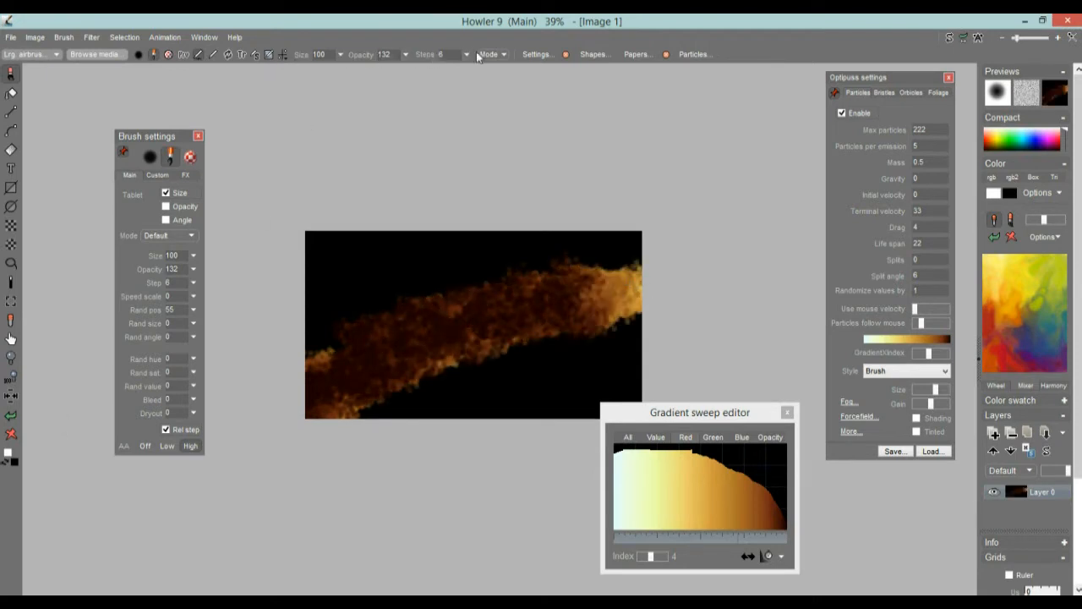
# - Set the brush's paint mode to Paint smear
pyautogui.click(504, 54)
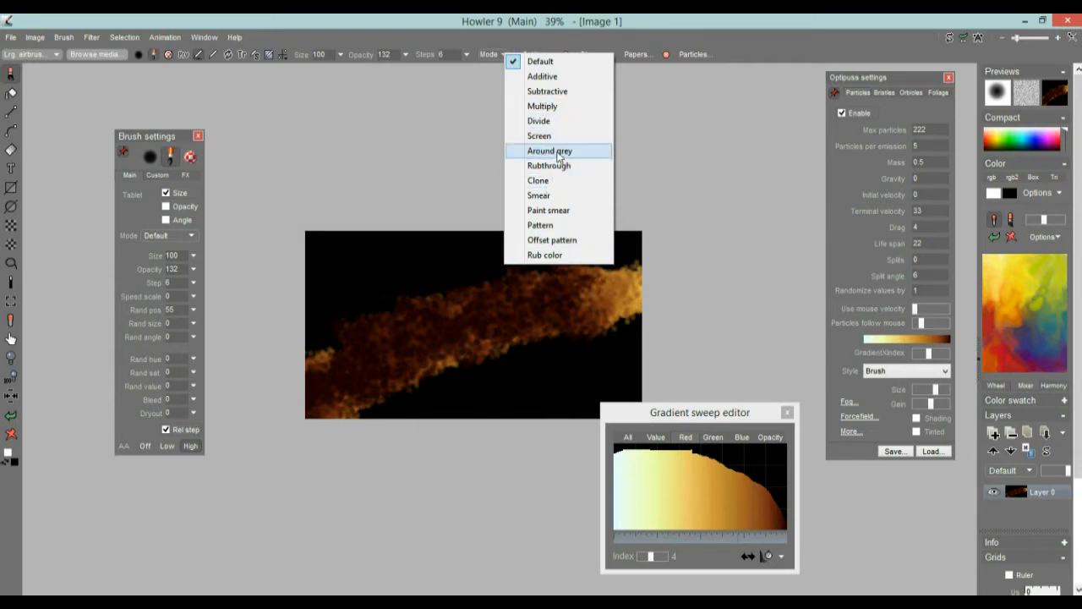
pyautogui.click(545, 211)
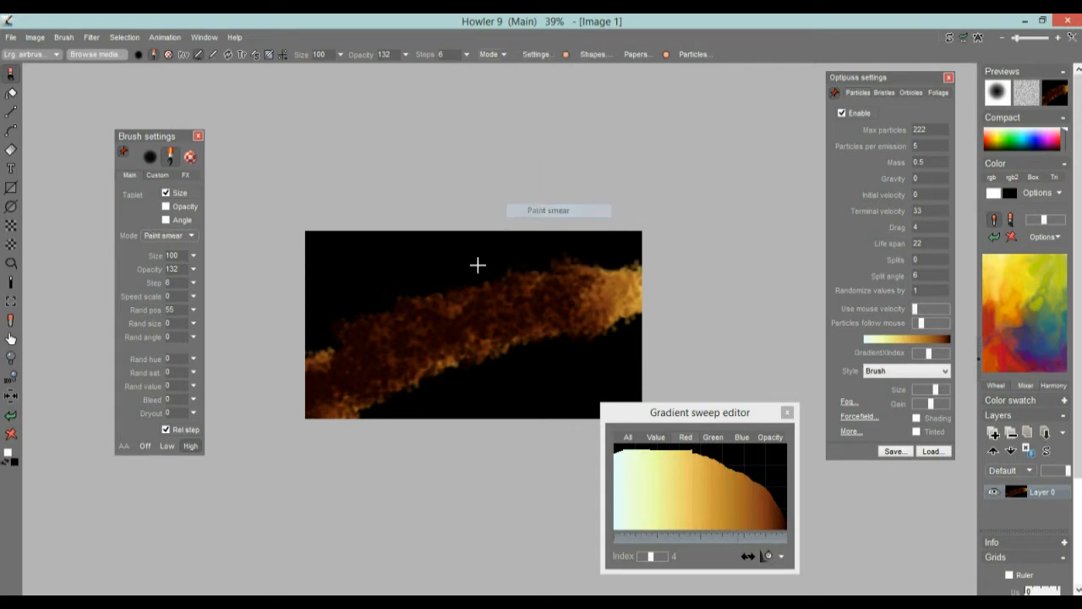
# - Smear the fiery trail with strokes in Paint smear mode, then set the paint mode to Smear and push the trail around
pyautogui.moveTo(602, 308)
pyautogui.mouseDown()
pyautogui.moveTo(603, 296)
pyautogui.moveTo(553, 306)
pyautogui.moveTo(401, 370)
pyautogui.moveTo(424, 361)
pyautogui.moveTo(452, 307)
pyautogui.moveTo(587, 232)
pyautogui.mouseUp()
pyautogui.moveTo(392, 263)
pyautogui.mouseDown()
pyautogui.moveTo(403, 321)
pyautogui.moveTo(473, 374)
pyautogui.moveTo(563, 312)
pyautogui.moveTo(550, 201)
pyautogui.moveTo(523, 182)
pyautogui.mouseUp()
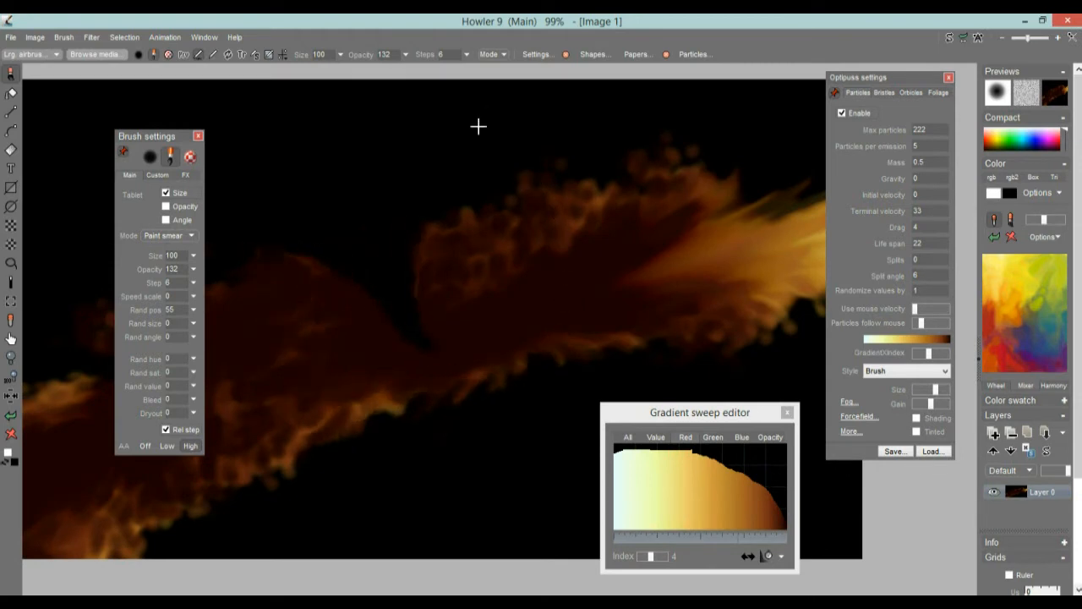
pyautogui.click(501, 56)
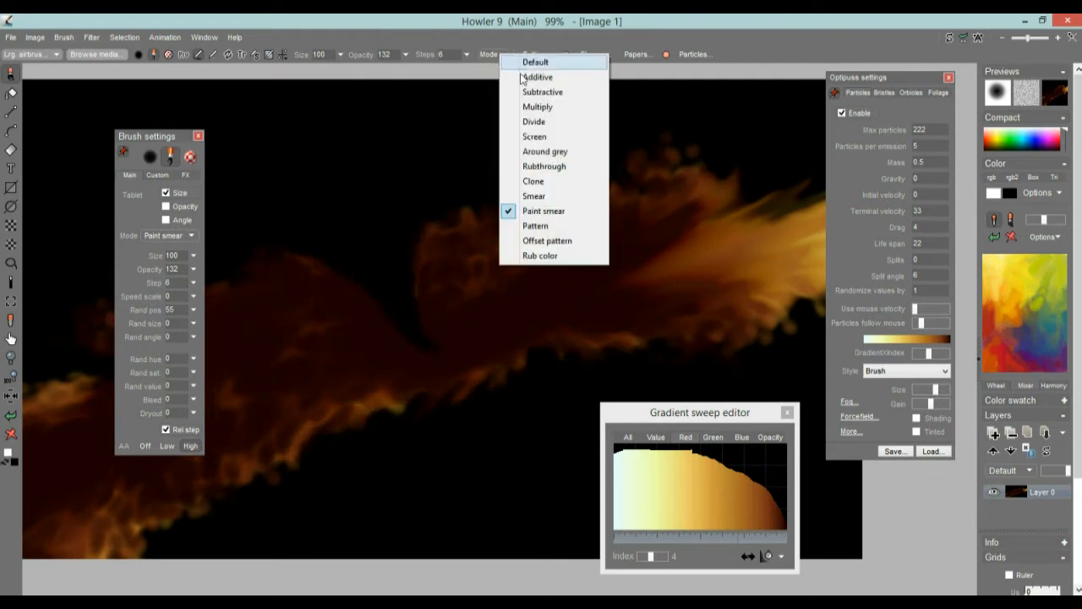
pyautogui.click(545, 197)
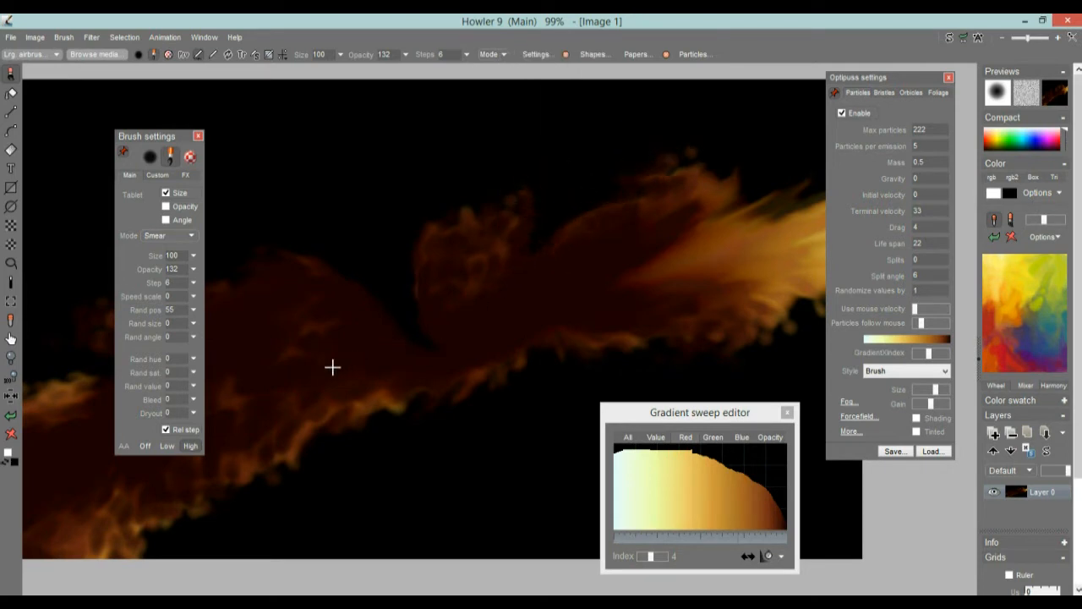
# - Set the paint mode to Multiply and paint diagonally over the smeared trail on the black canvas
pyautogui.click(501, 57)
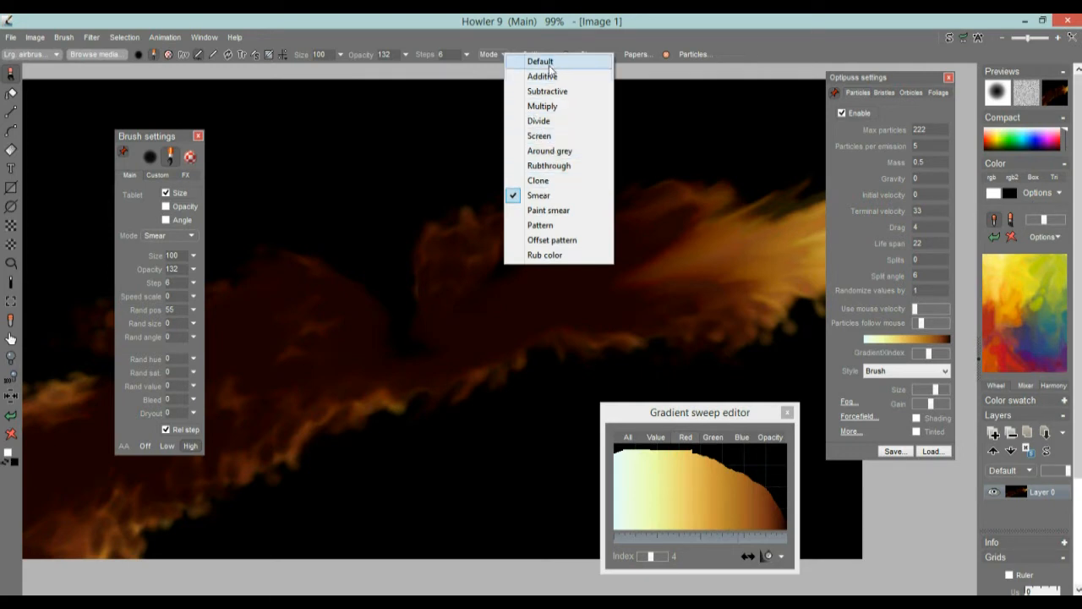
pyautogui.click(542, 106)
pyautogui.moveTo(654, 234)
pyautogui.mouseDown()
pyautogui.moveTo(546, 254)
pyautogui.moveTo(425, 301)
pyautogui.mouseUp()
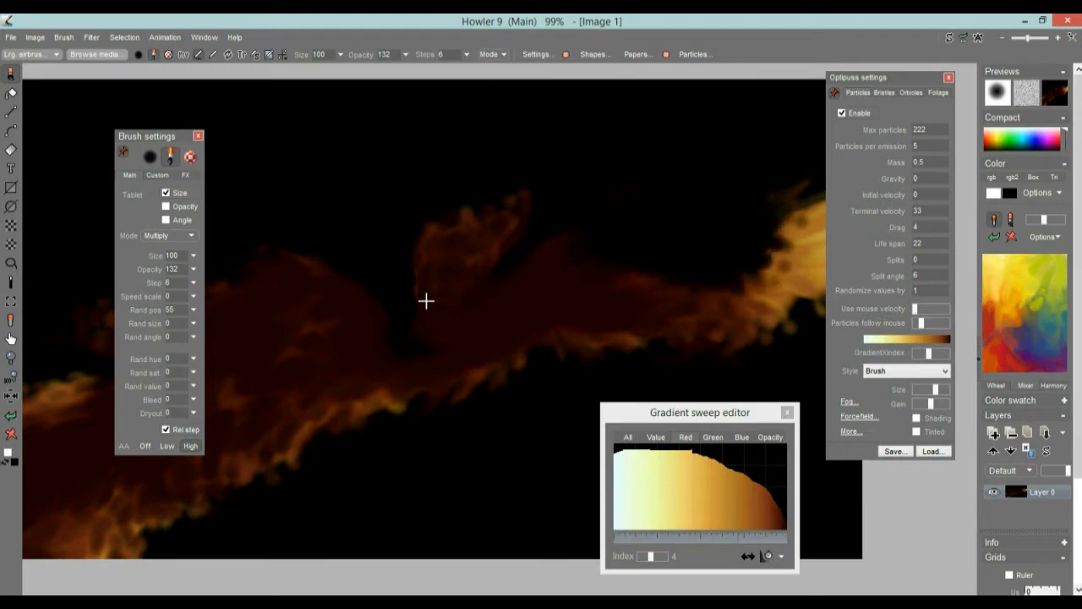
pyautogui.scroll(-4, 420, 329)
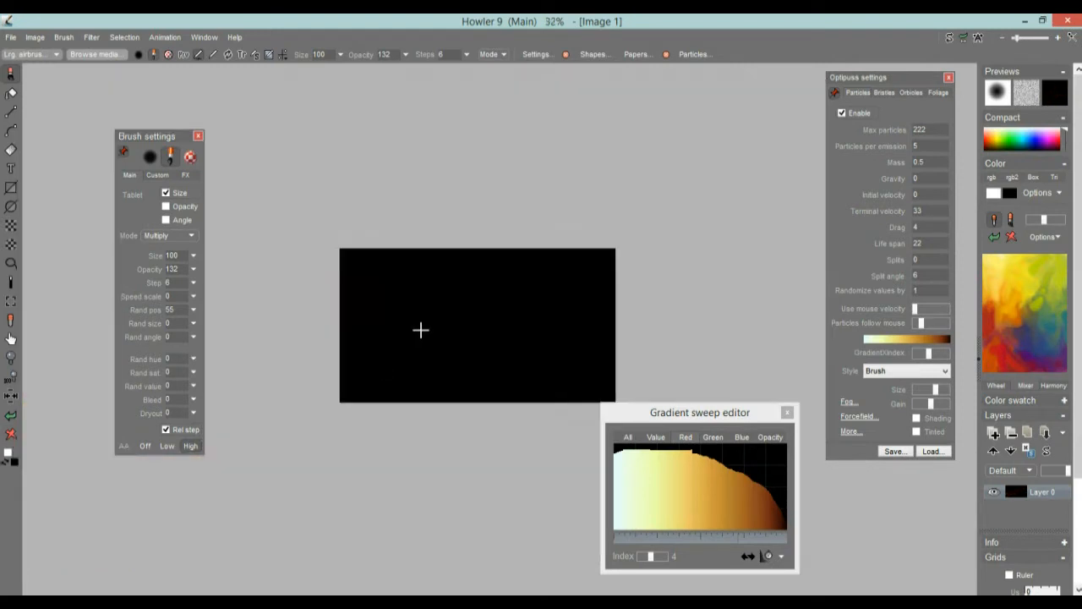
pyautogui.scroll(2, 420, 329)
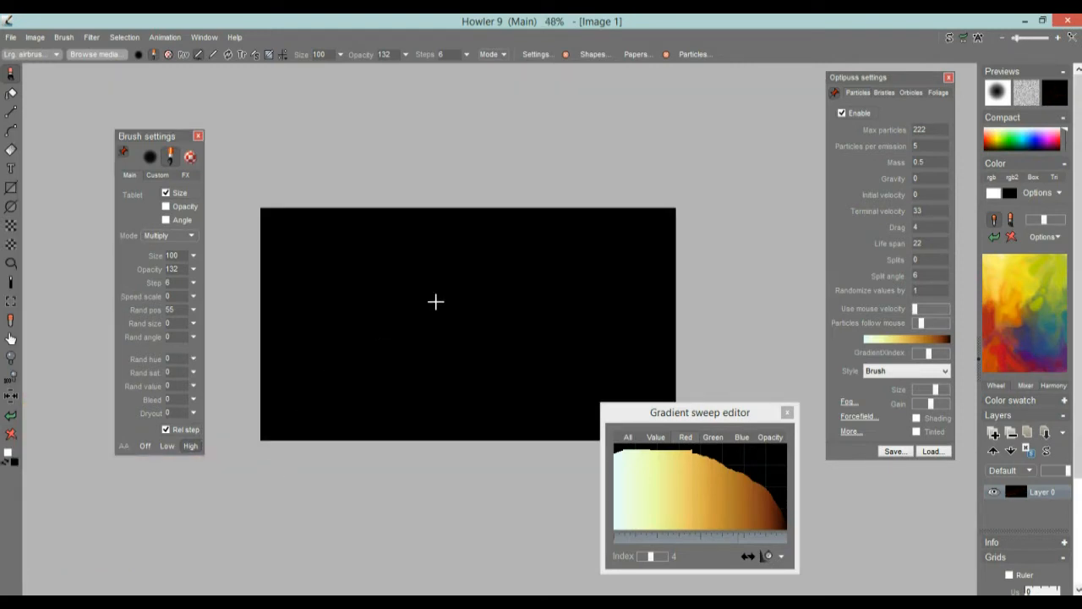
# - Swap the primary and secondary colors, clear the canvas to white and paint a diagonal stroke in Multiply mode
pyautogui.click(7, 463)
pyautogui.click(11, 433)
pyautogui.moveTo(271, 372)
pyautogui.mouseDown()
pyautogui.moveTo(555, 278)
pyautogui.moveTo(478, 286)
pyautogui.mouseUp()
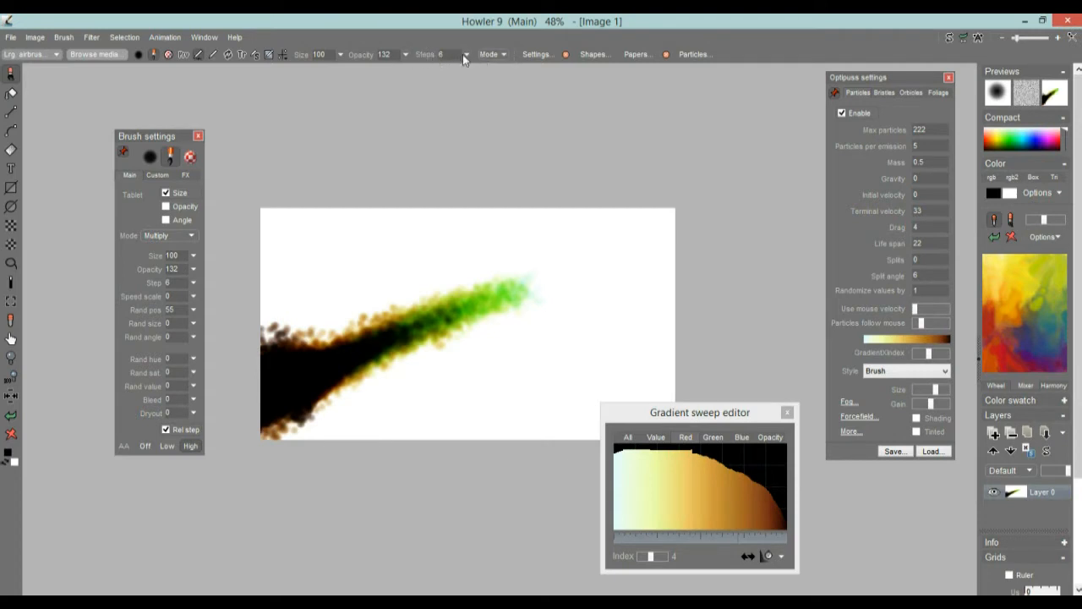
# - Set the paint mode to Additive and paint over the dark diagonal stroke on the white canvas
pyautogui.click(499, 58)
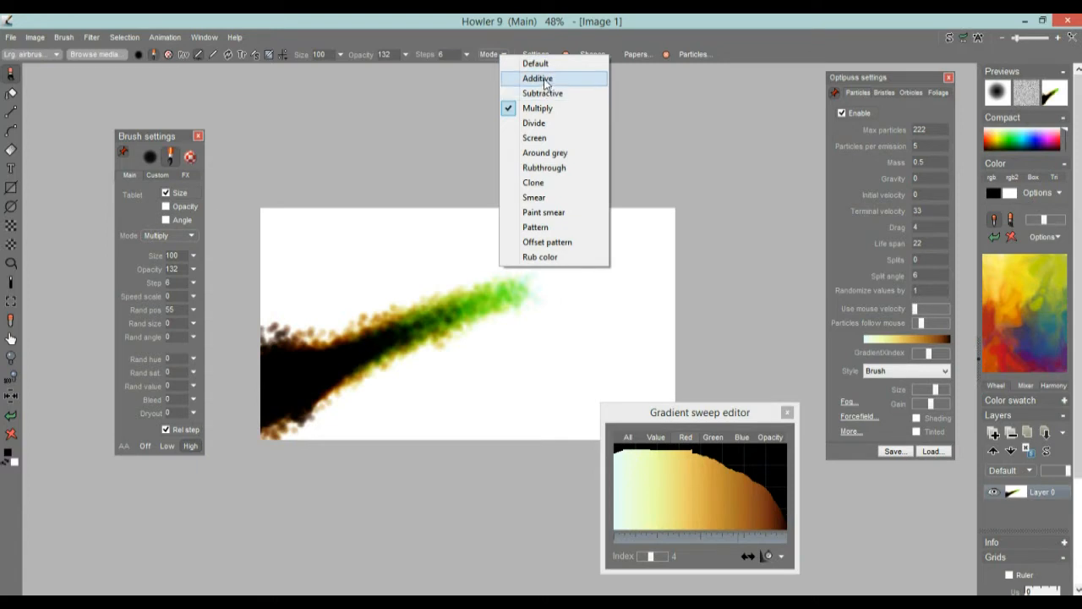
pyautogui.click(546, 78)
pyautogui.moveTo(330, 363)
pyautogui.mouseDown()
pyautogui.moveTo(398, 333)
pyautogui.moveTo(279, 398)
pyautogui.moveTo(444, 315)
pyautogui.mouseUp()
# - Swap the colors back, clear the canvas to black and paint a long diagonal stroke in Additive mode
pyautogui.click(8, 461)
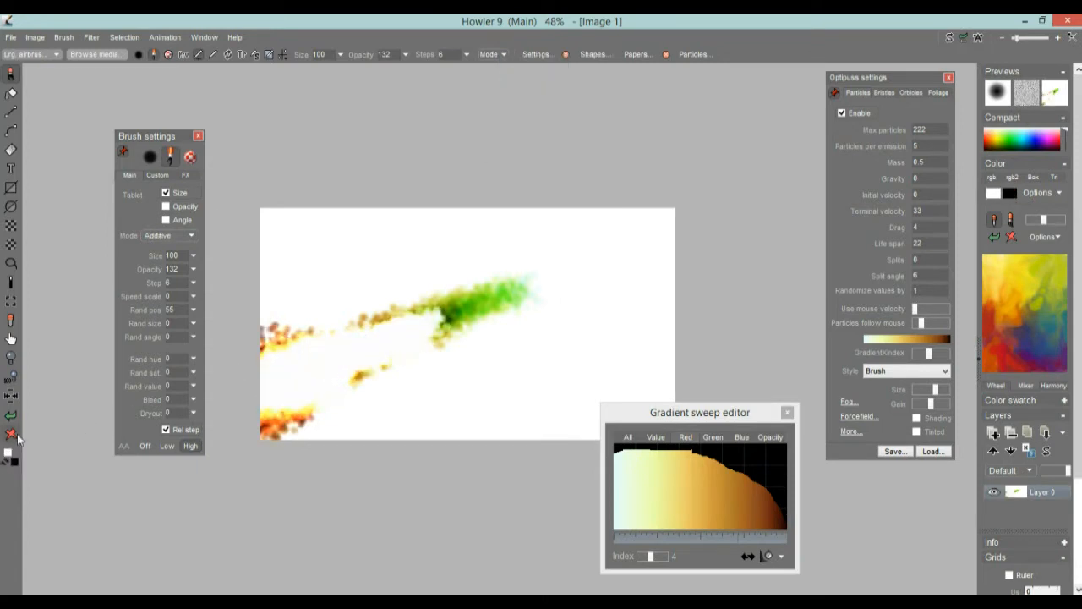
pyautogui.press('Delete')
pyautogui.moveTo(355, 365); pyautogui.dragTo(497, 296)
pyautogui.moveTo(609, 255); pyautogui.dragTo(667, 242)
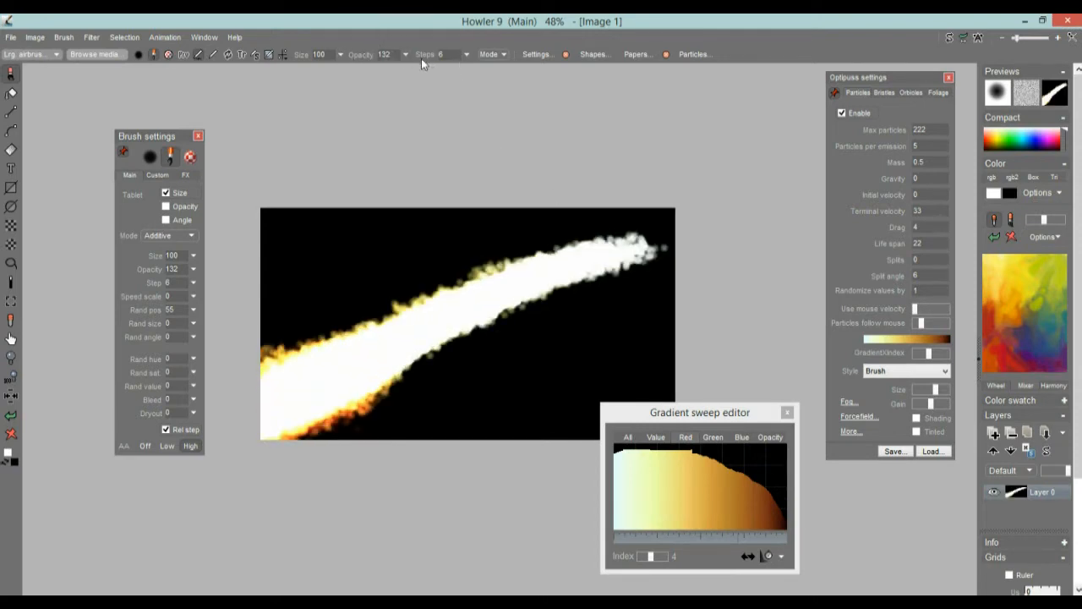
# - Set the paint mode to Default and paint several strokes over the bright additive trail
pyautogui.click(493, 56)
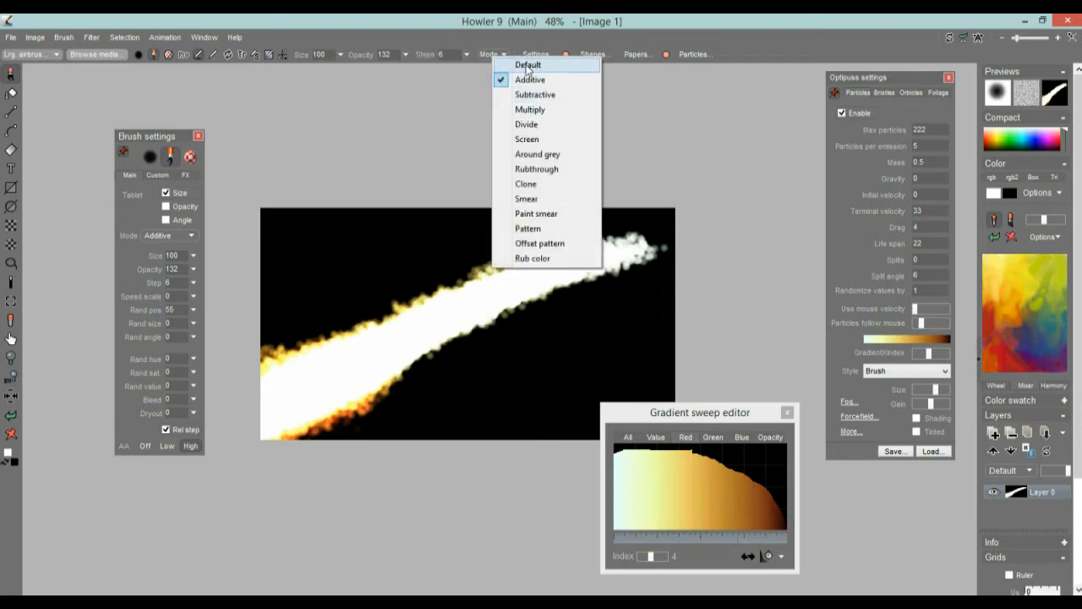
pyautogui.click(527, 67)
pyautogui.moveTo(329, 358)
pyautogui.mouseDown()
pyautogui.moveTo(507, 278)
pyautogui.moveTo(635, 270)
pyautogui.moveTo(642, 308)
pyautogui.moveTo(566, 350)
pyautogui.moveTo(476, 353)
pyautogui.moveTo(449, 379)
pyautogui.moveTo(456, 397)
pyautogui.moveTo(461, 363)
pyautogui.moveTo(498, 381)
pyautogui.moveTo(581, 291)
pyautogui.mouseUp()
pyautogui.scroll(5, 495, 363)
pyautogui.moveTo(394, 343)
pyautogui.mouseDown()
pyautogui.moveTo(404, 322)
pyautogui.moveTo(507, 302)
pyautogui.moveTo(570, 309)
pyautogui.moveTo(561, 290)
pyautogui.mouseUp()
pyautogui.scroll(-4, 553, 294)
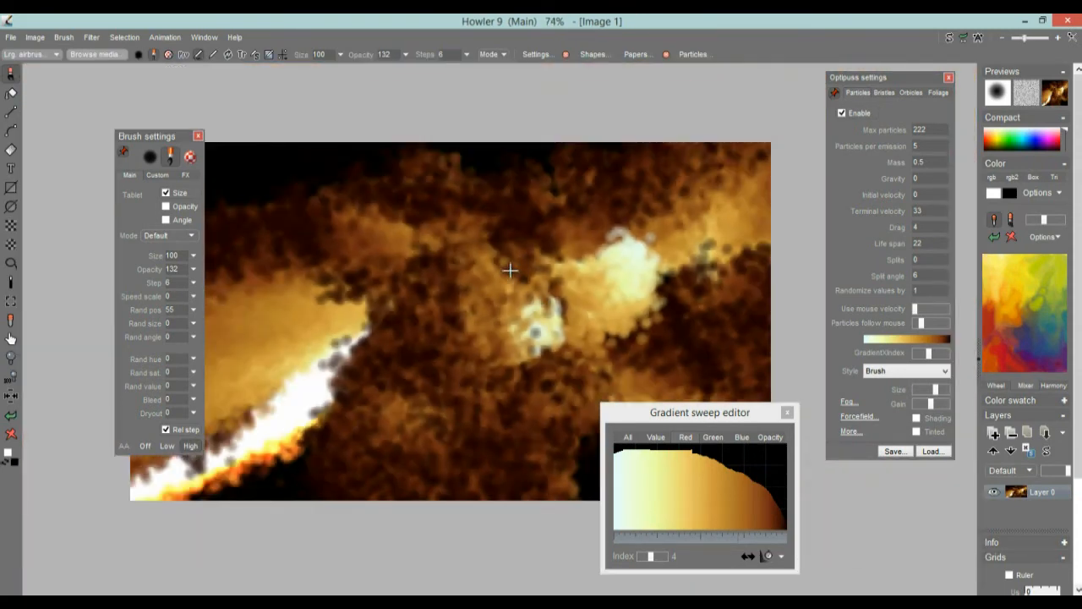
# - Set the brush opacity to 255 and paint strokes across the upper part of the canvas
pyautogui.click(405, 55)
pyautogui.moveTo(406, 215)
pyautogui.mouseDown()
pyautogui.moveTo(397, 254)
pyautogui.moveTo(617, 283)
pyautogui.moveTo(563, 328)
pyautogui.mouseUp()
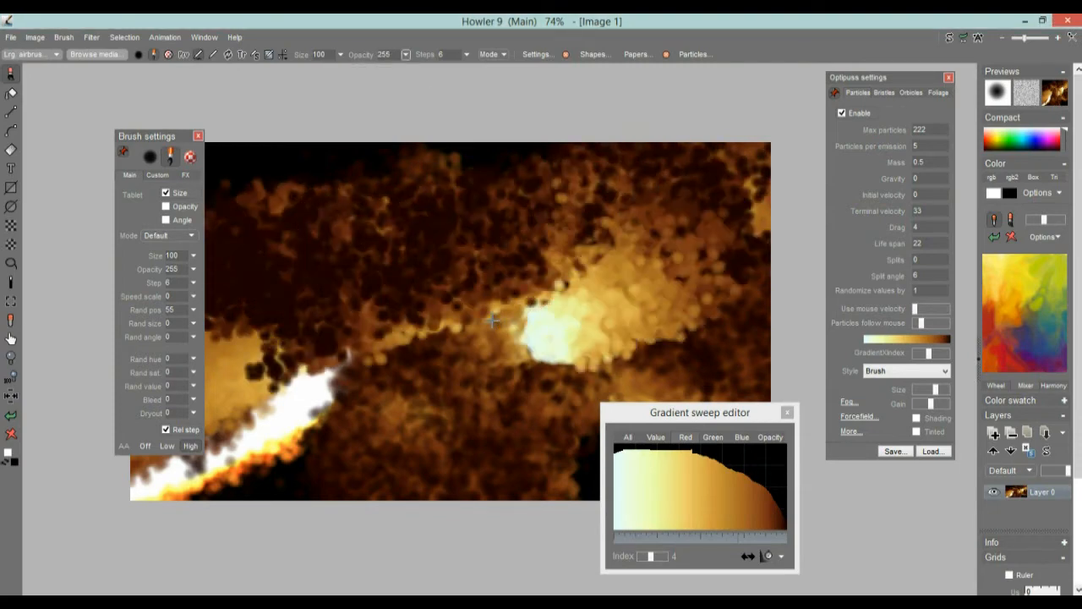
pyautogui.scroll(3, 382, 247)
pyautogui.scroll(-1, 372, 230)
pyautogui.scroll(-3, 372, 230)
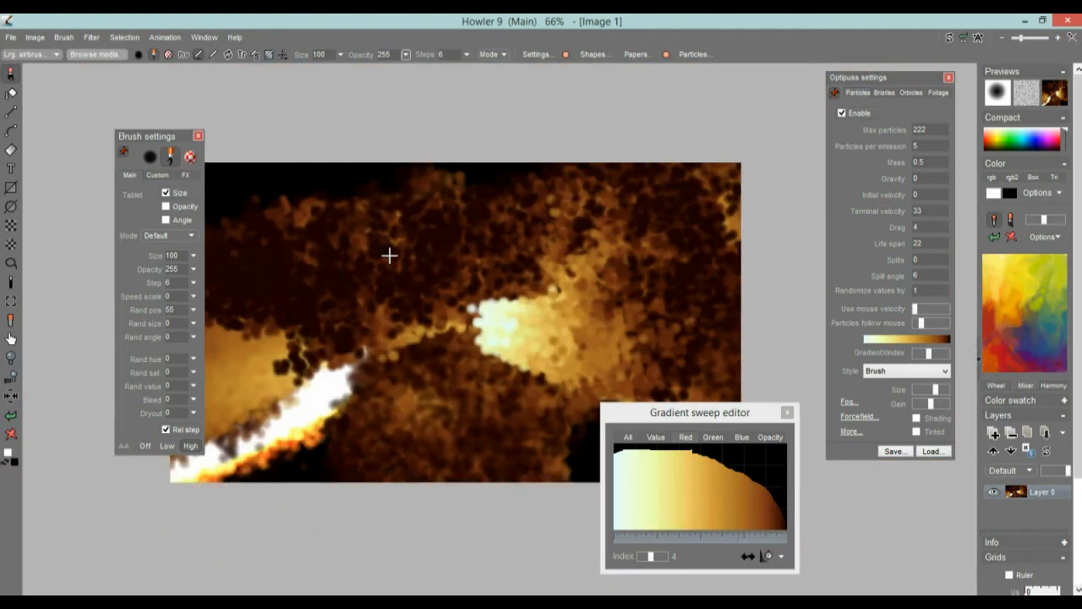
# - Set the brush opacity to 31 and paint strokes across the canvas before and after clearing it
pyautogui.click(407, 55)
pyautogui.moveTo(365, 73); pyautogui.dragTo(341, 83)
pyautogui.moveTo(245, 254); pyautogui.dragTo(667, 320)
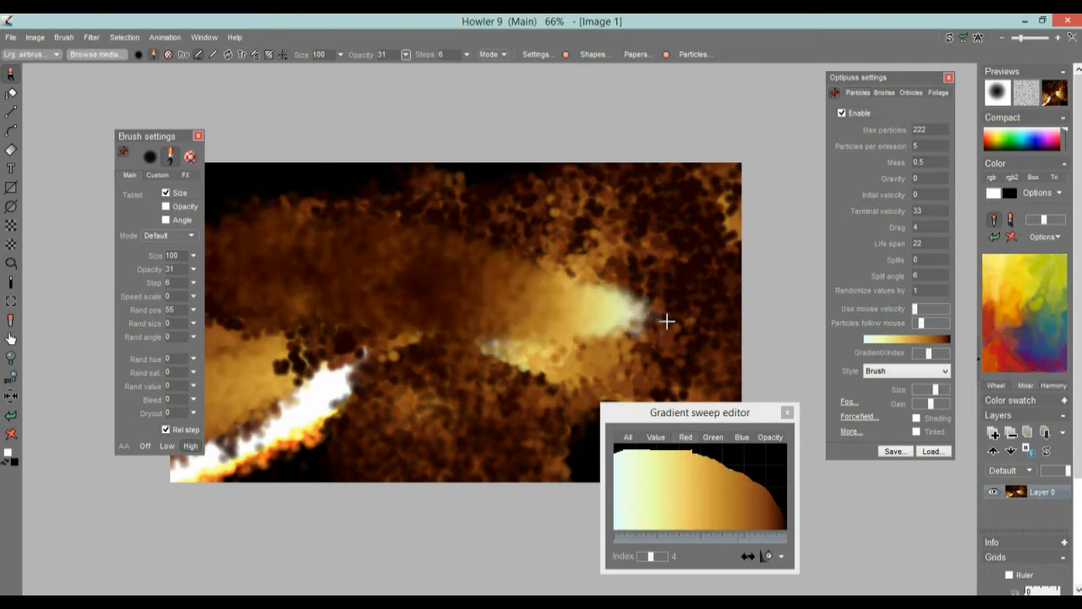
pyautogui.click(11, 433)
pyautogui.moveTo(267, 425)
pyautogui.mouseDown()
pyautogui.moveTo(553, 287)
pyautogui.moveTo(827, 237)
pyautogui.mouseUp()
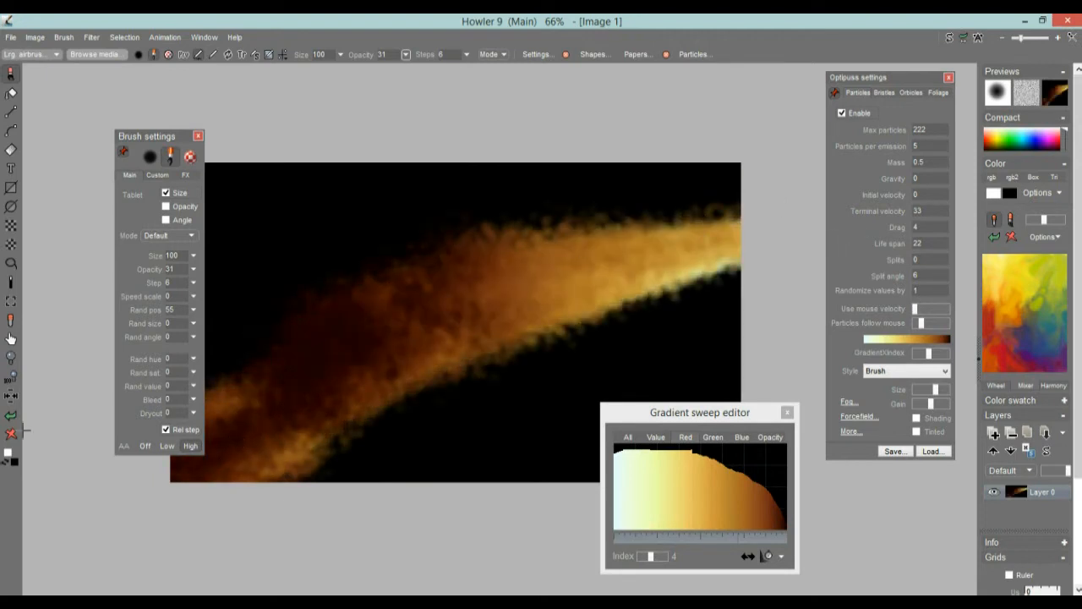
# - On a cleared canvas with the Brush settings panel moved aside, enable Shading and paint diagonal strokes
pyautogui.click(12, 433)
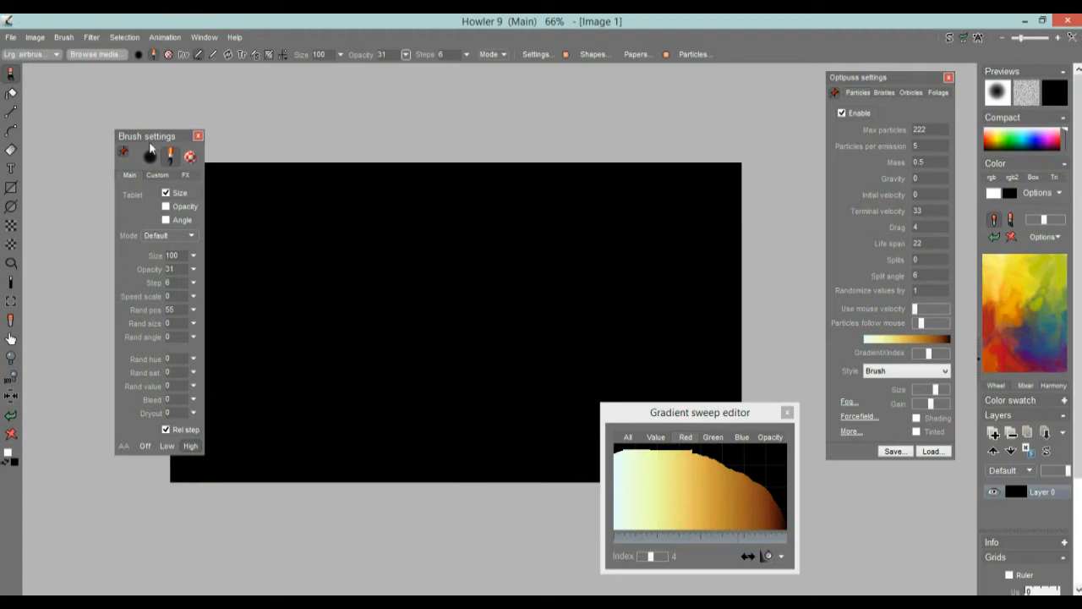
pyautogui.moveTo(150, 136); pyautogui.dragTo(83, 107)
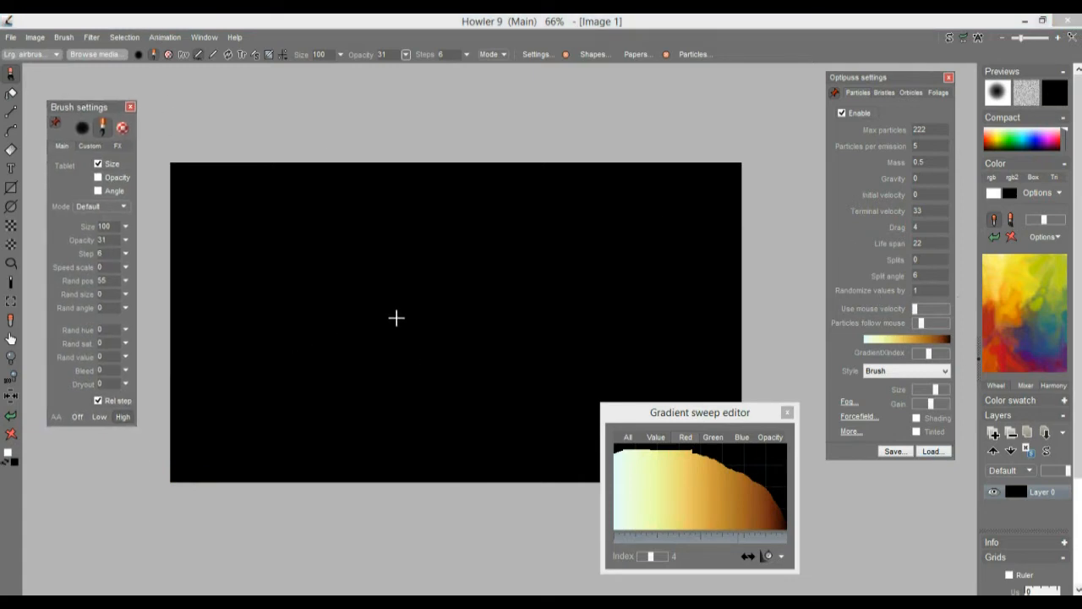
pyautogui.click(917, 419)
pyautogui.moveTo(211, 389)
pyautogui.mouseDown()
pyautogui.moveTo(239, 387)
pyautogui.moveTo(330, 321)
pyautogui.mouseUp()
pyautogui.moveTo(404, 292)
pyautogui.mouseDown()
pyautogui.moveTo(534, 235)
pyautogui.moveTo(743, 189)
pyautogui.mouseUp()
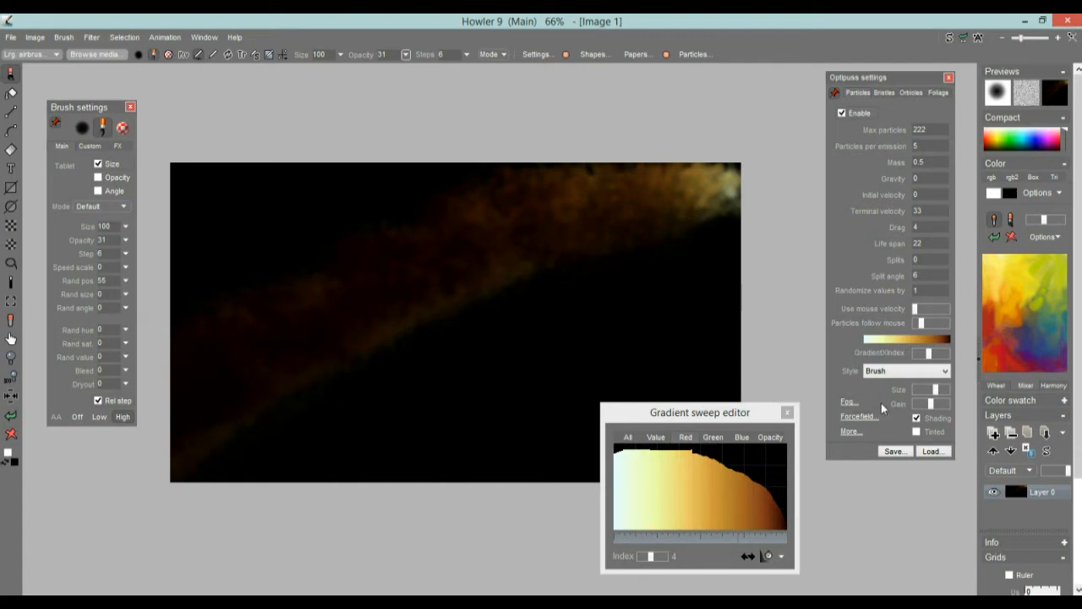
# - Replace Shading with Tinted, paint diagonal strokes tinted blue and then yellow-green, and turn Tinted off
pyautogui.click(918, 420)
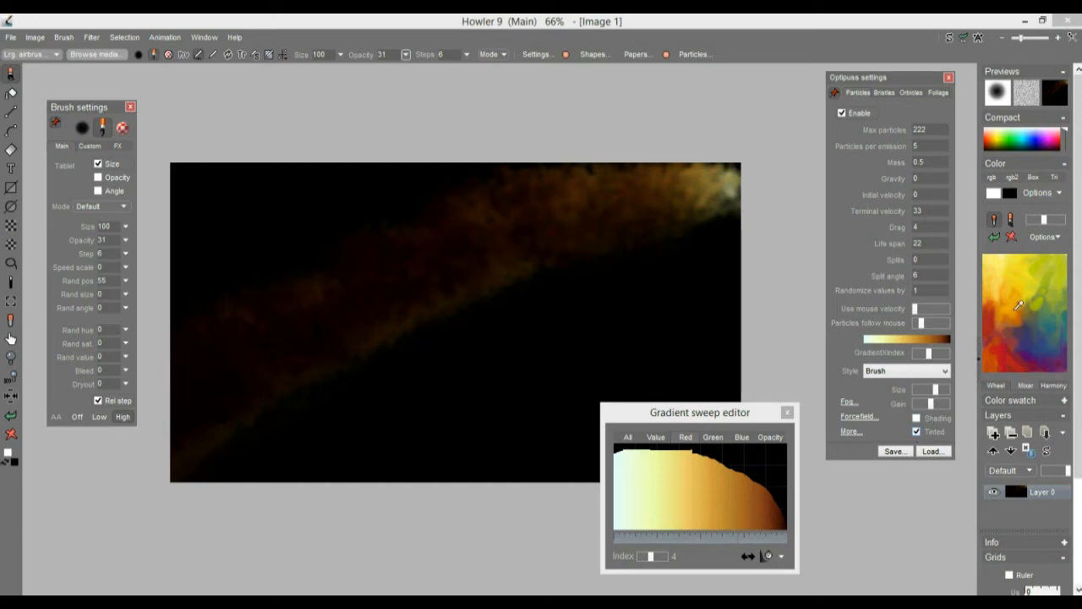
pyautogui.click(1043, 339)
pyautogui.moveTo(203, 444)
pyautogui.mouseDown()
pyautogui.moveTo(287, 375)
pyautogui.moveTo(486, 296)
pyautogui.moveTo(715, 241)
pyautogui.mouseUp()
pyautogui.click(1028, 262)
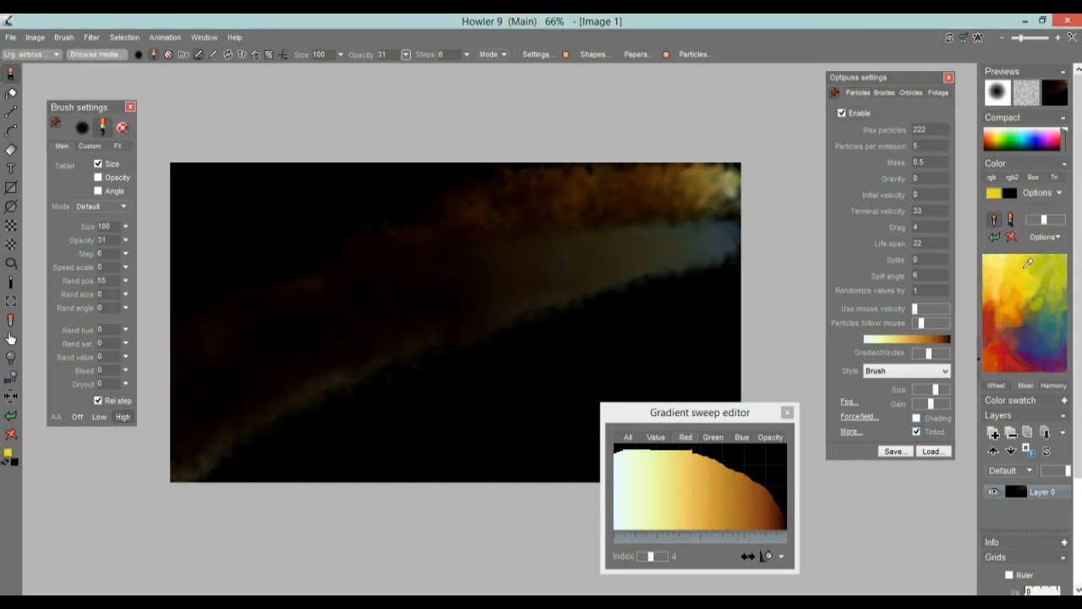
pyautogui.click(279, 432)
pyautogui.moveTo(279, 432)
pyautogui.mouseDown()
pyautogui.moveTo(541, 280)
pyautogui.moveTo(668, 228)
pyautogui.mouseUp()
pyautogui.click(918, 431)
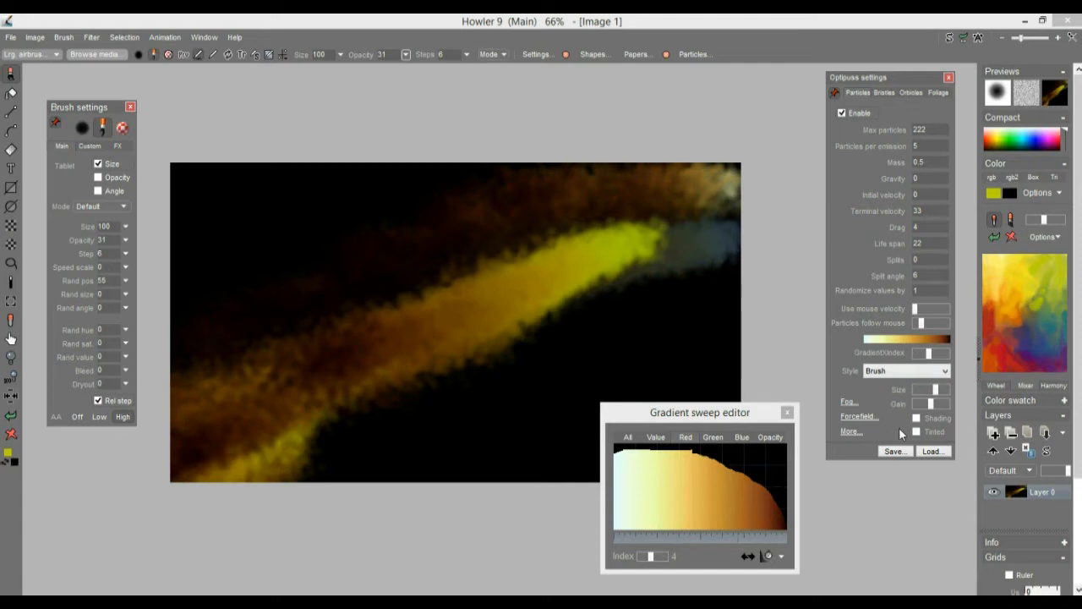
# - Set Age decrement to 2 in the particle brush's extra options and paint a stroke across the canvas
pyautogui.click(851, 432)
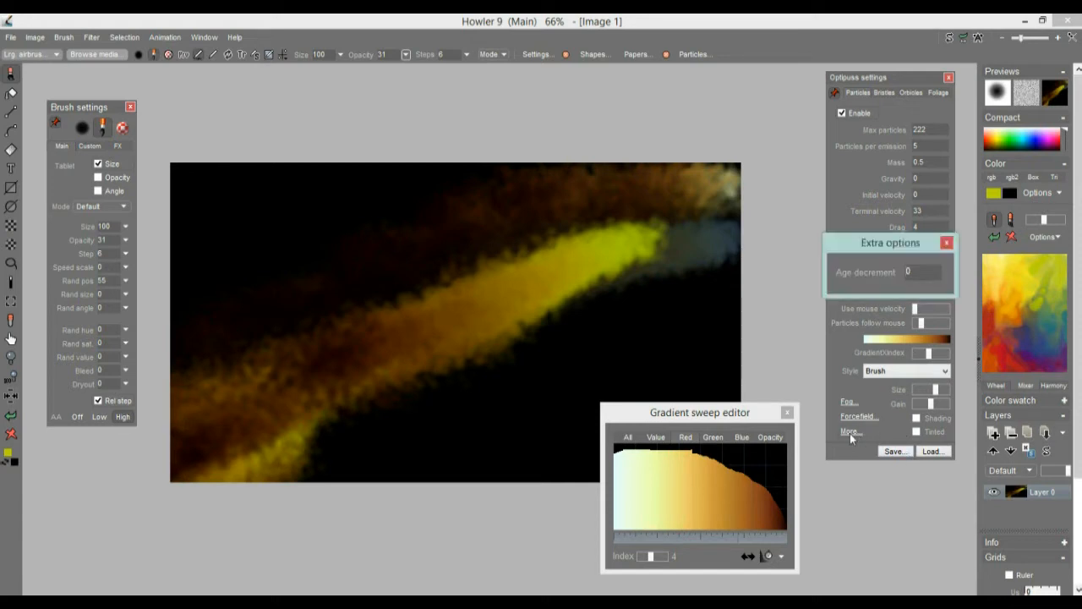
pyautogui.write('2')
pyautogui.moveTo(261, 319)
pyautogui.mouseDown()
pyautogui.moveTo(588, 294)
pyautogui.moveTo(686, 305)
pyautogui.moveTo(742, 326)
pyautogui.mouseUp()
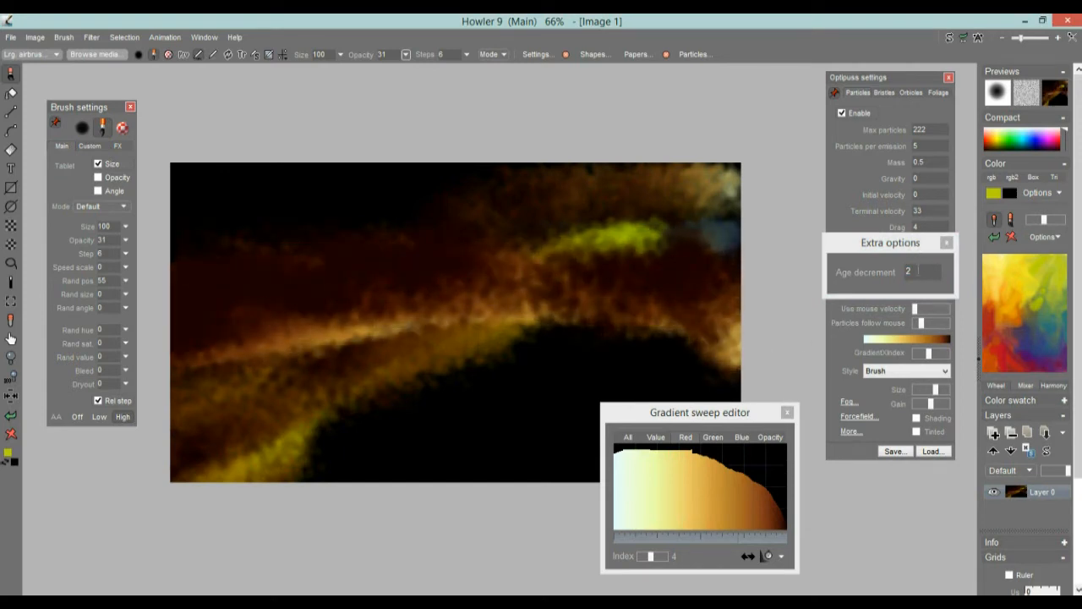
# - Set Age decrement back to 0, paint a diagonal stroke and close the extra options
pyautogui.click(916, 271)
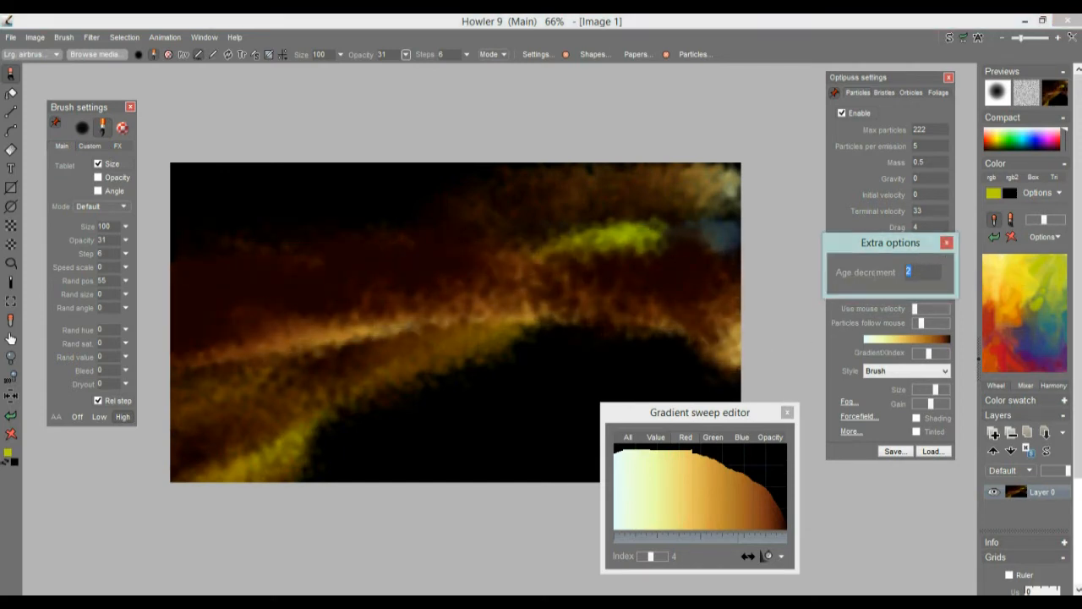
pyautogui.write('0')
pyautogui.moveTo(279, 370)
pyautogui.mouseDown()
pyautogui.moveTo(553, 282)
pyautogui.moveTo(797, 280)
pyautogui.mouseUp()
pyautogui.click(947, 243)
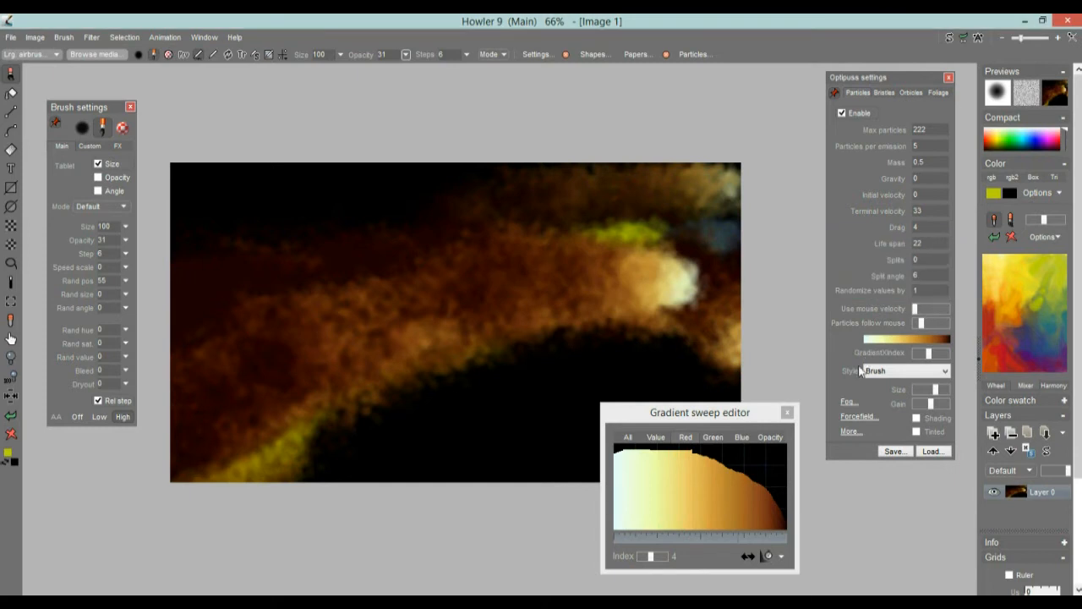
# - Save the particle settings as "my smoke trail 001" in the Particles folder
pyautogui.click(889, 454)
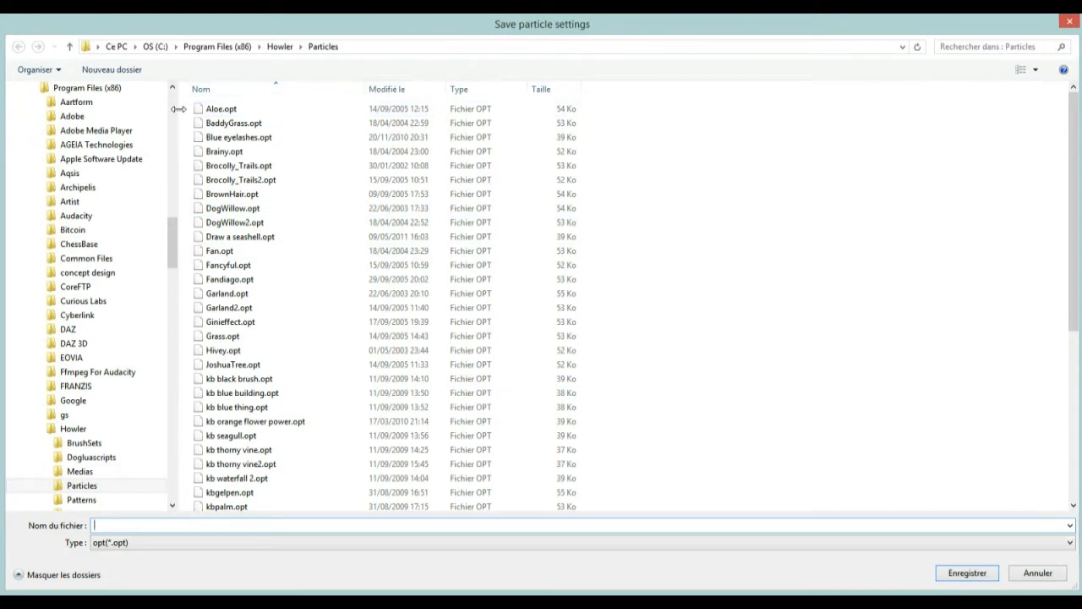
pyautogui.moveTo(178, 108); pyautogui.dragTo(23, 117)
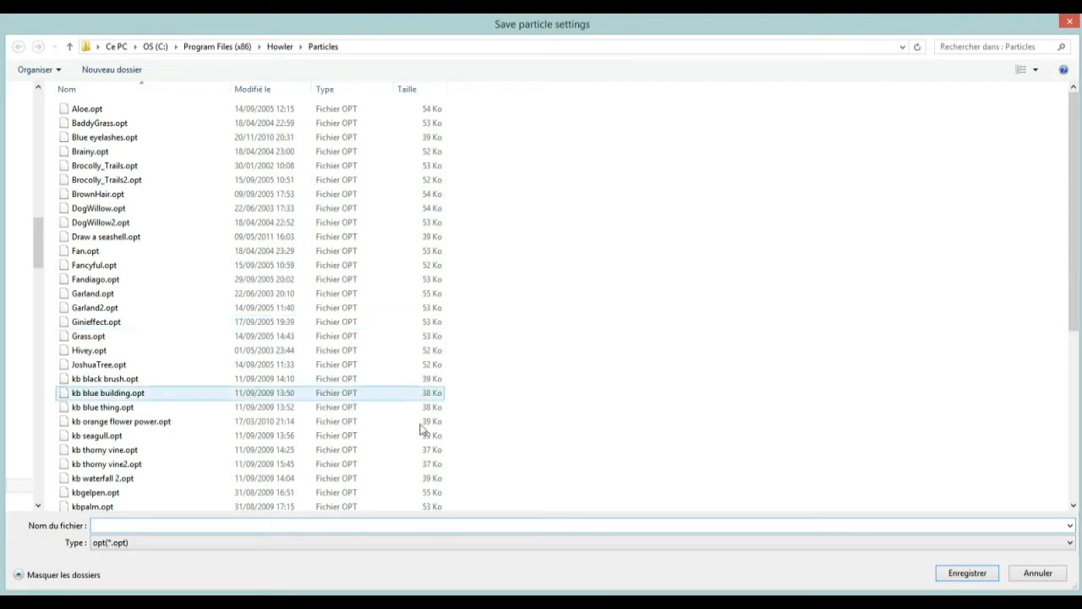
pyautogui.write('my smoke trail 001')
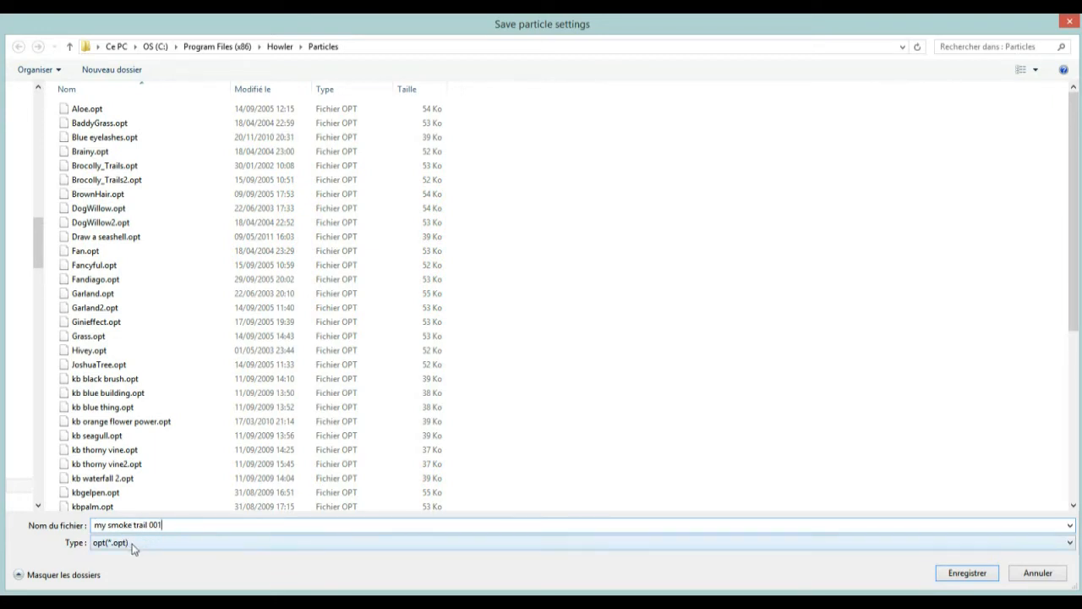
pyautogui.click(969, 574)
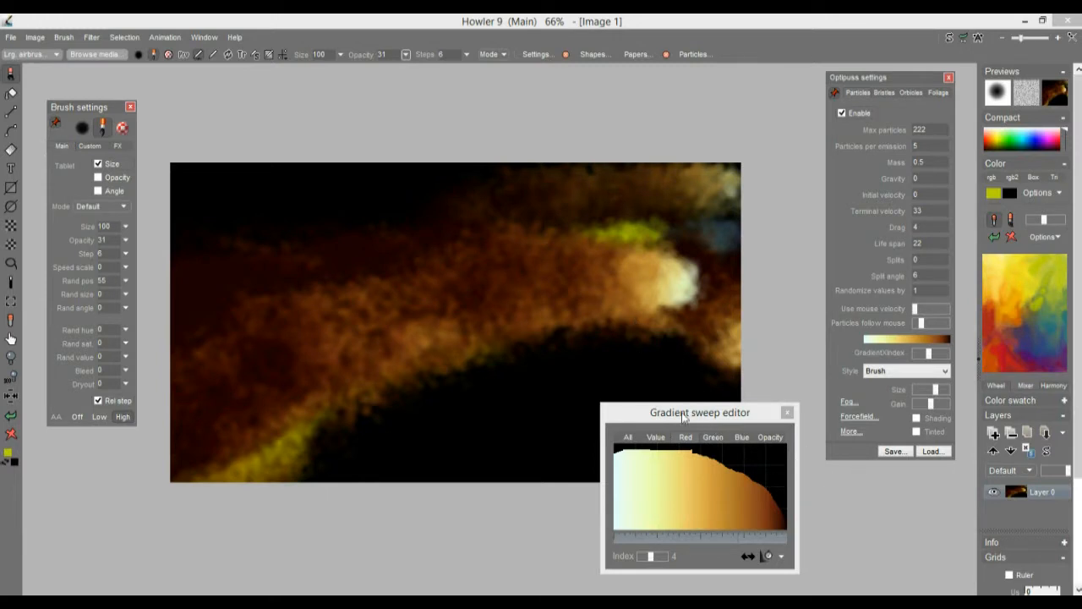
# - Load the kbpalm.opt particle preset and paint a cluster of palms in the lower part of the canvas
pyautogui.click(931, 452)
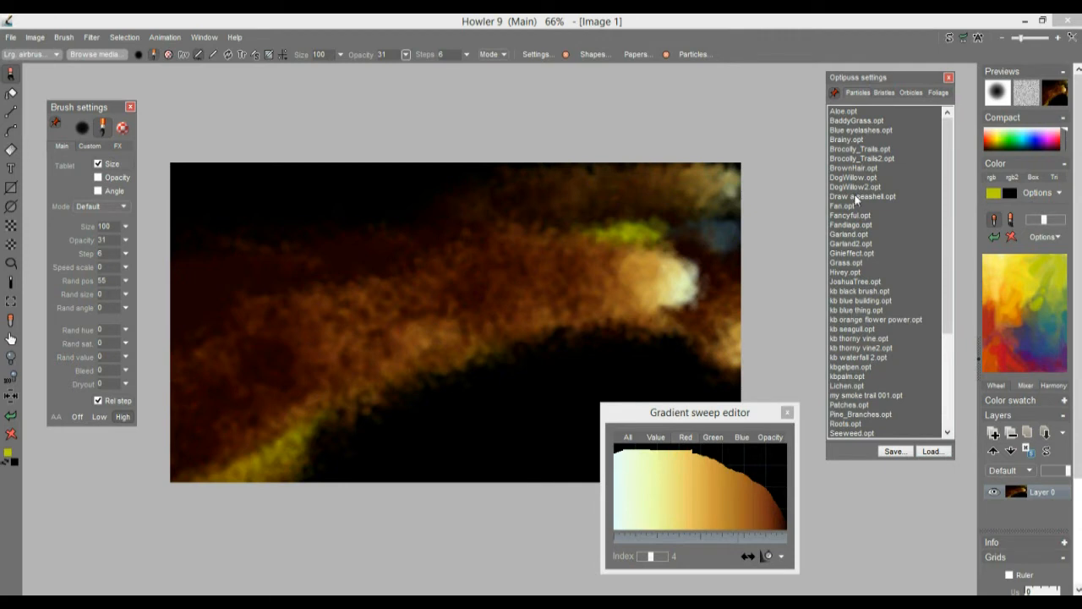
pyautogui.doubleClick(842, 380)
pyautogui.moveTo(411, 363)
pyautogui.mouseDown()
pyautogui.moveTo(521, 336)
pyautogui.moveTo(328, 313)
pyautogui.moveTo(356, 374)
pyautogui.mouseUp()
# - Load the saved my smoke trail 001.opt preset and paint over most of the canvas, moving the Gradient sweep editor aside
pyautogui.click(931, 451)
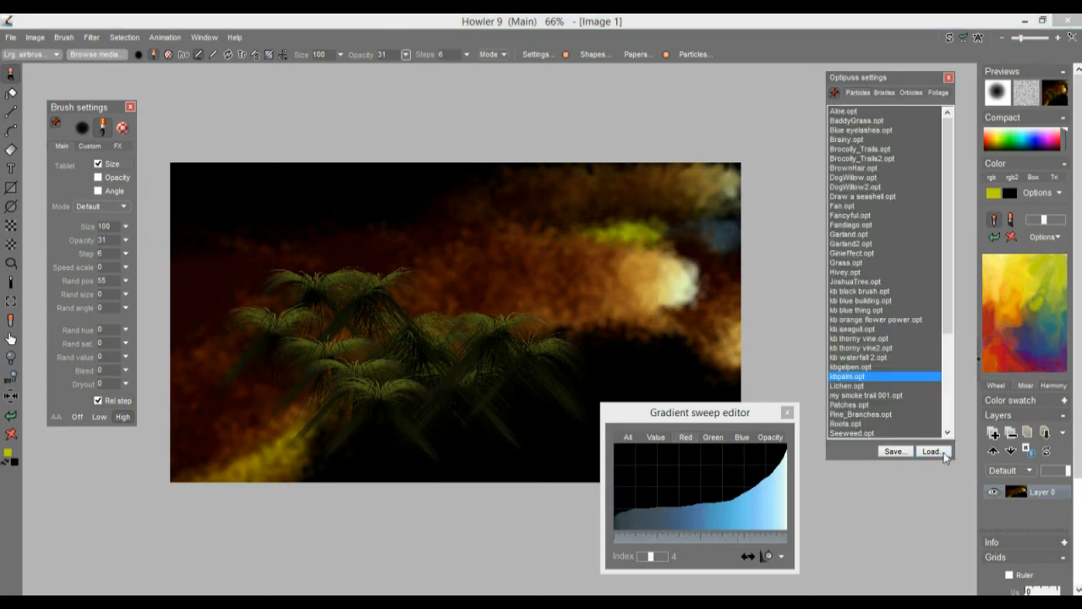
pyautogui.doubleClick(848, 386)
pyautogui.moveTo(336, 331)
pyautogui.mouseDown()
pyautogui.moveTo(471, 280)
pyautogui.moveTo(554, 278)
pyautogui.moveTo(609, 335)
pyautogui.moveTo(386, 392)
pyautogui.moveTo(514, 362)
pyautogui.moveTo(498, 305)
pyautogui.moveTo(355, 279)
pyautogui.moveTo(276, 315)
pyautogui.moveTo(447, 358)
pyautogui.moveTo(587, 347)
pyautogui.moveTo(741, 420)
pyautogui.mouseUp()
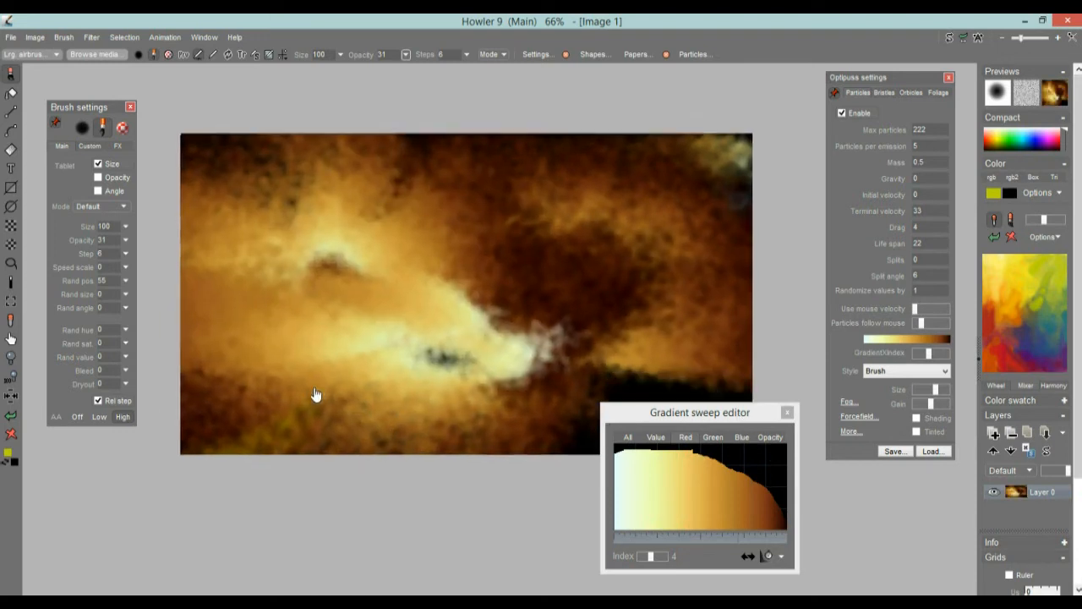
pyautogui.moveTo(729, 418); pyautogui.dragTo(722, 434)
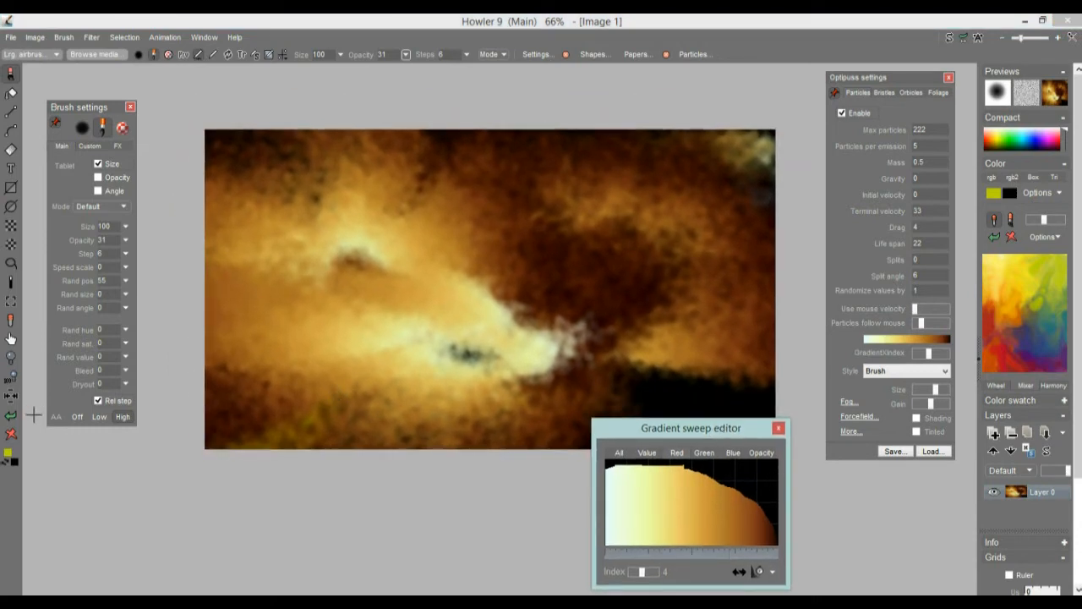
# - Clear the canvas and open the media browser at the Stickers category, pinning it so it stays open
pyautogui.click(12, 435)
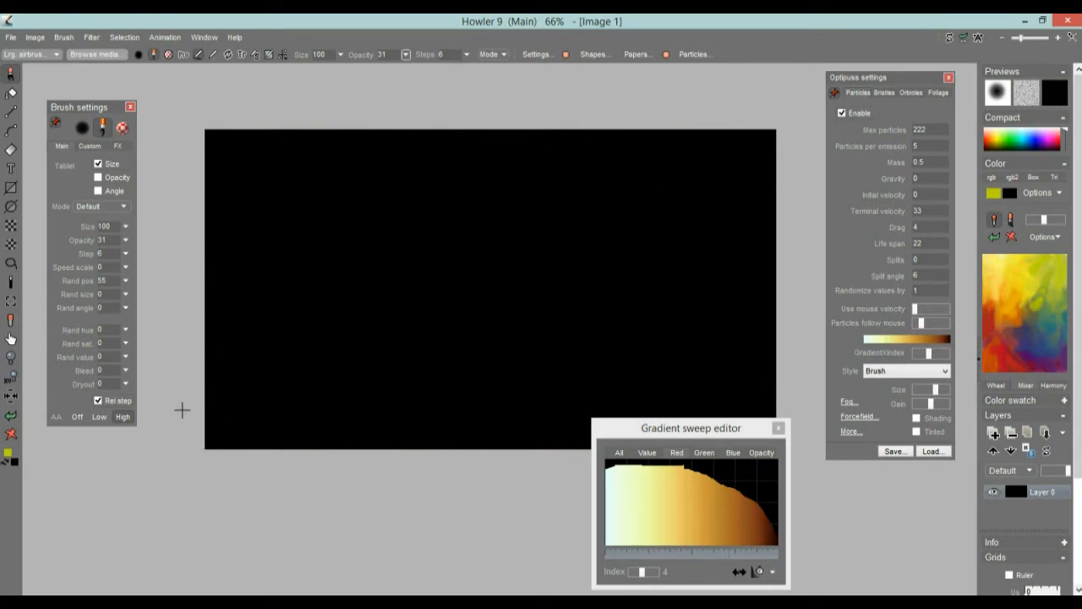
pyautogui.click(84, 54)
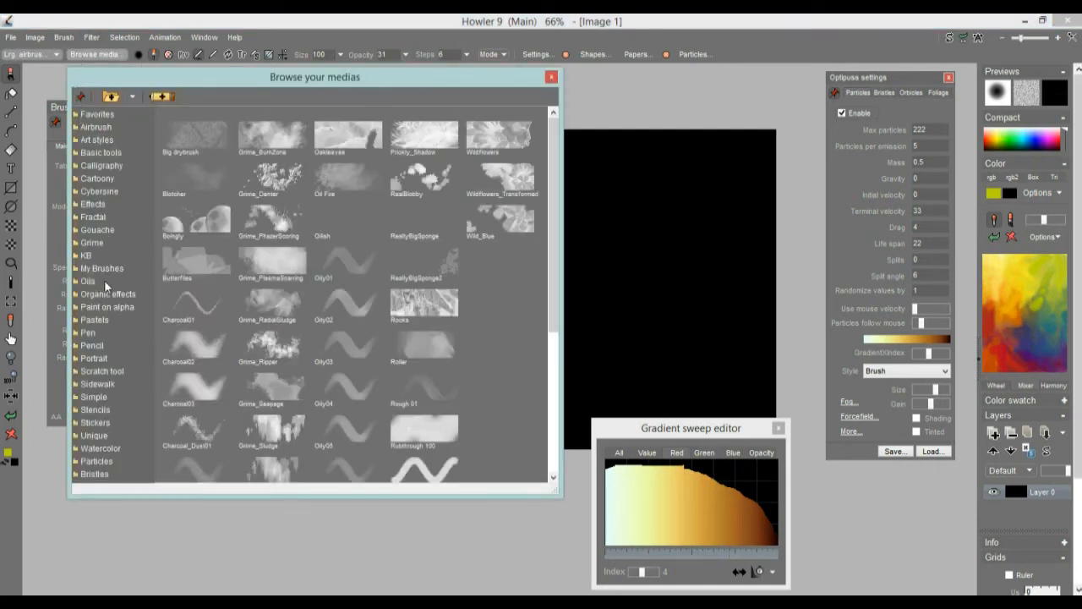
pyautogui.click(97, 422)
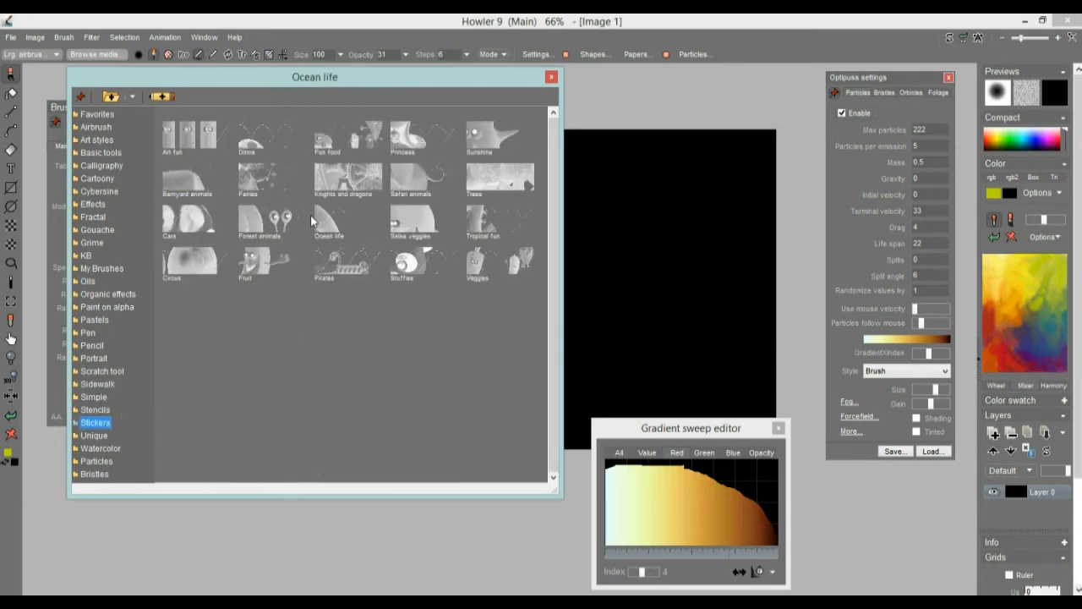
pyautogui.click(81, 99)
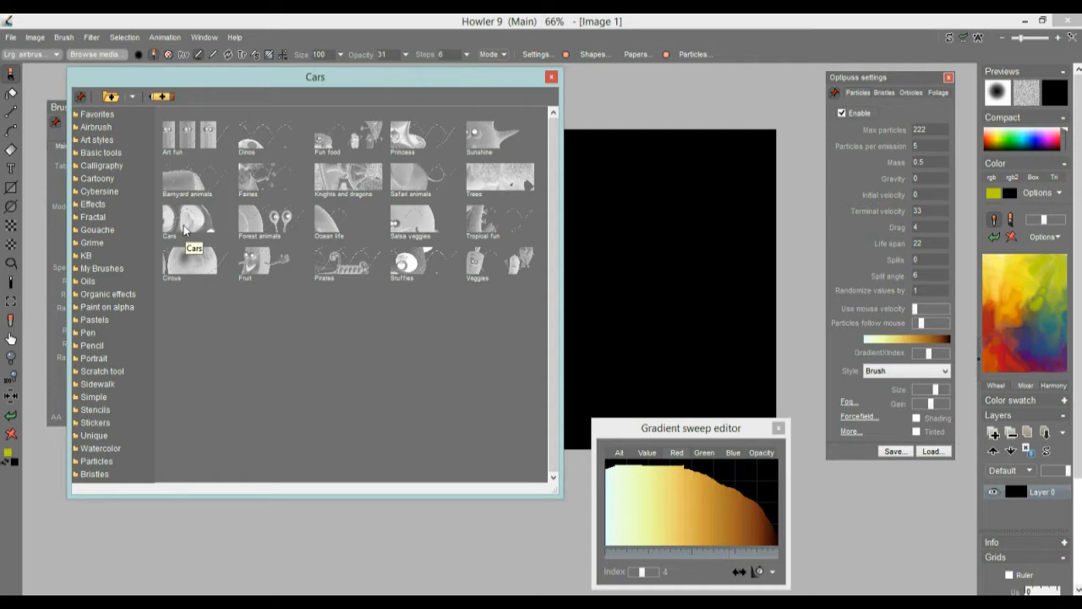
# - Load the Circus sticker brush and stamp overlapping circus images such as balloons and animals on the uncovered part of the canvas
pyautogui.click(191, 263)
pyautogui.moveTo(583, 306); pyautogui.dragTo(692, 280)
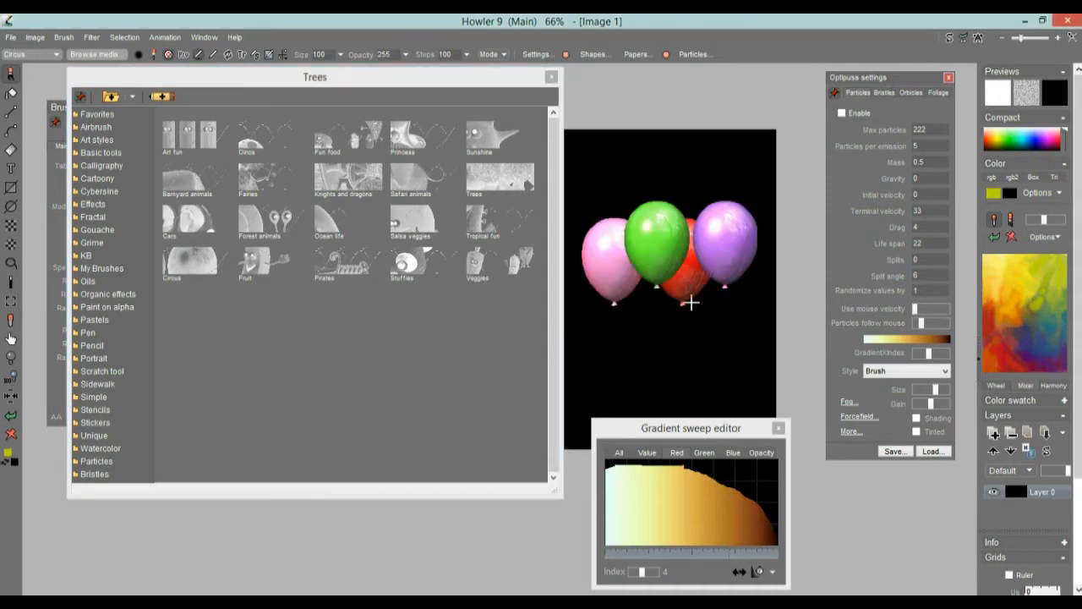
pyautogui.click(674, 325)
pyautogui.click(617, 256)
pyautogui.click(668, 234)
pyautogui.click(669, 315)
pyautogui.click(642, 312)
pyautogui.click(643, 215)
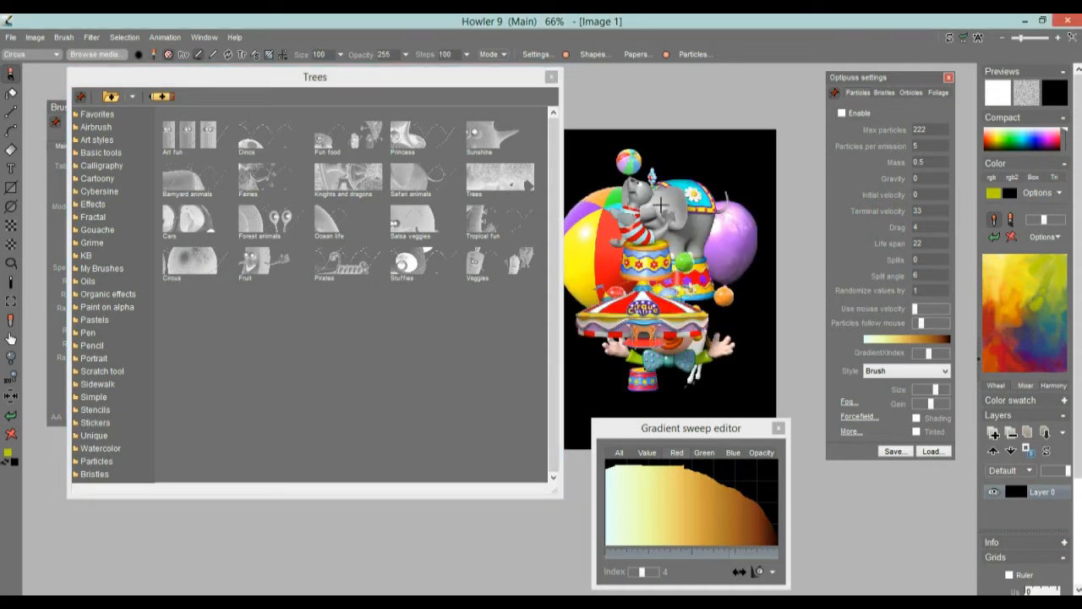
pyautogui.click(673, 245)
pyautogui.click(685, 292)
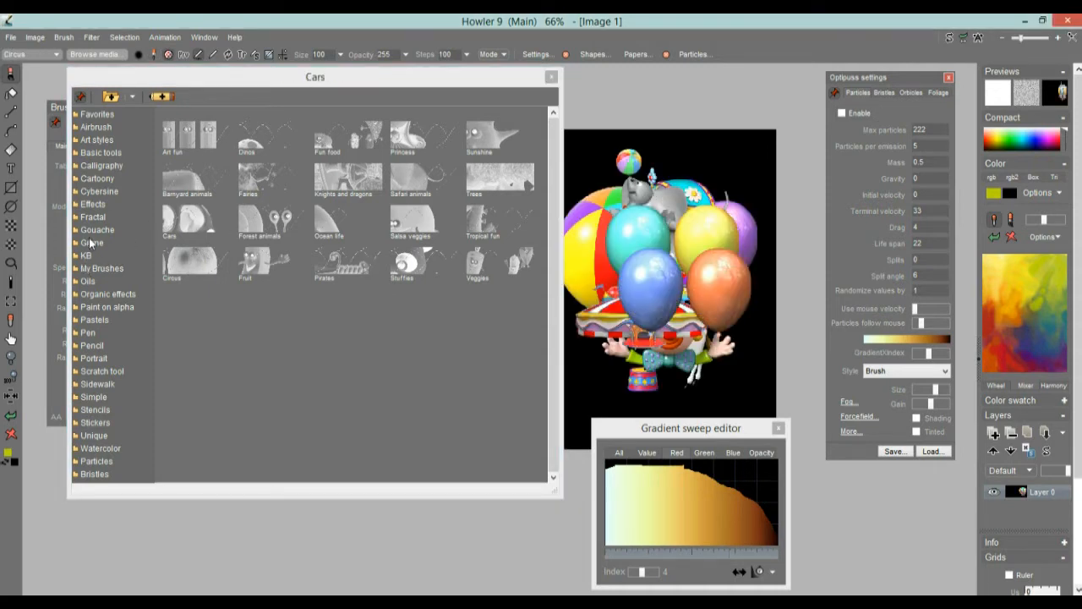
# - Load the Cars sticker brush and stamp several overlapping cars over the circus images
pyautogui.click(187, 225)
pyautogui.click(622, 245)
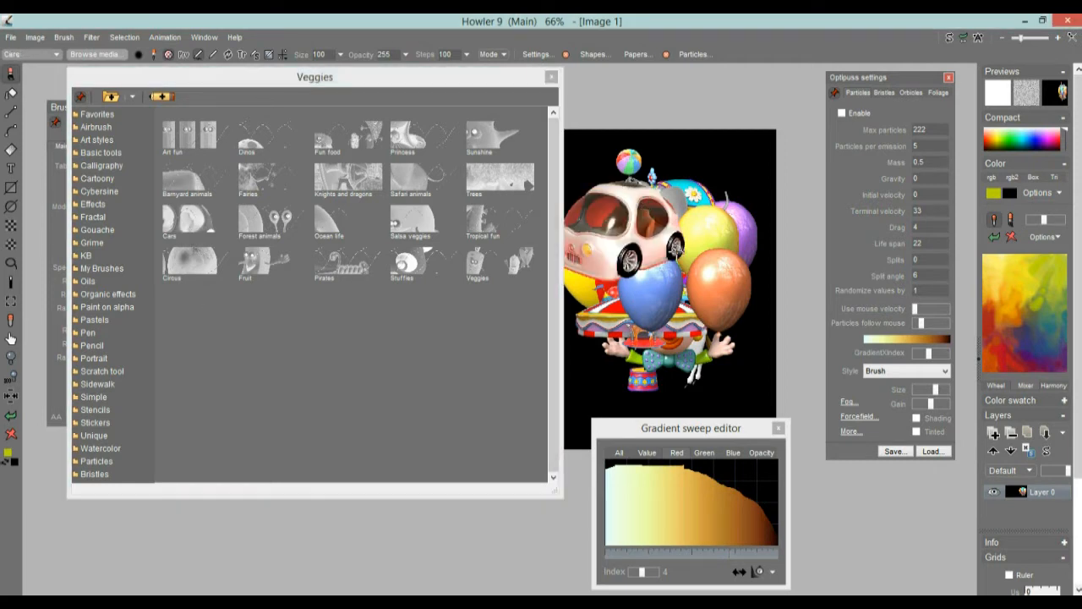
pyautogui.click(667, 227)
pyautogui.click(625, 318)
pyautogui.click(685, 348)
pyautogui.click(669, 282)
pyautogui.click(668, 332)
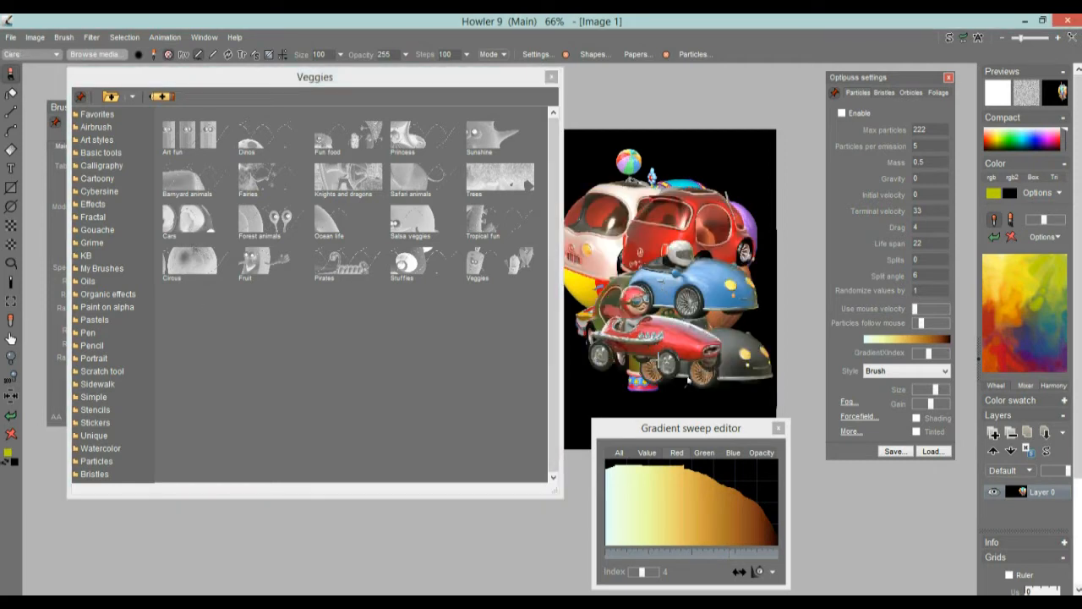
pyautogui.click(693, 326)
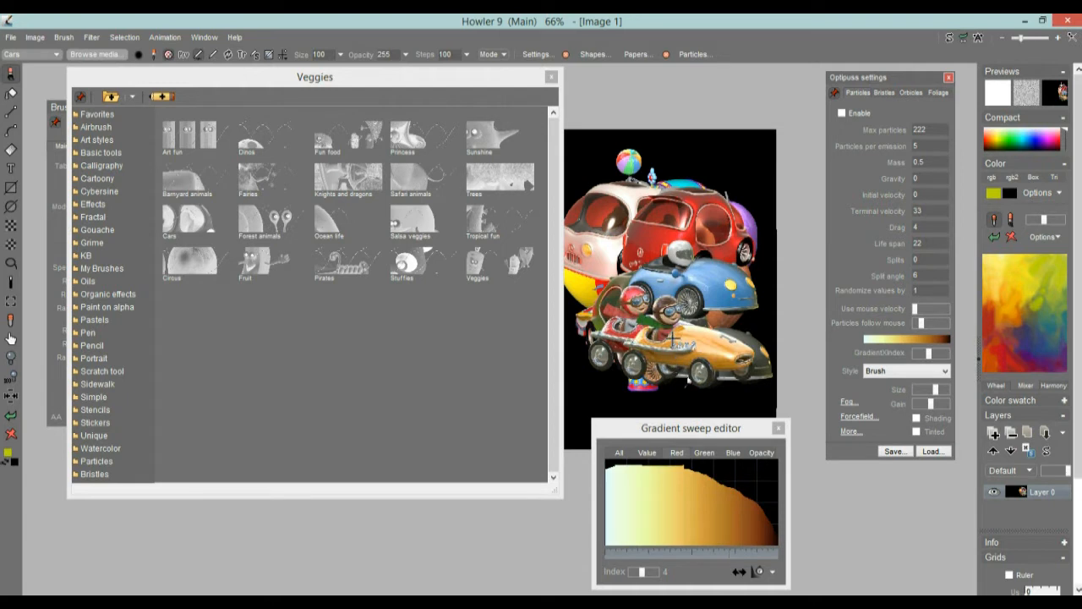
# - Close the media browser and stamp a green and a blue car on the empty part of the canvas
pyautogui.moveTo(430, 80)
pyautogui.mouseDown()
pyautogui.moveTo(392, 164)
pyautogui.moveTo(404, 180)
pyautogui.mouseUp()
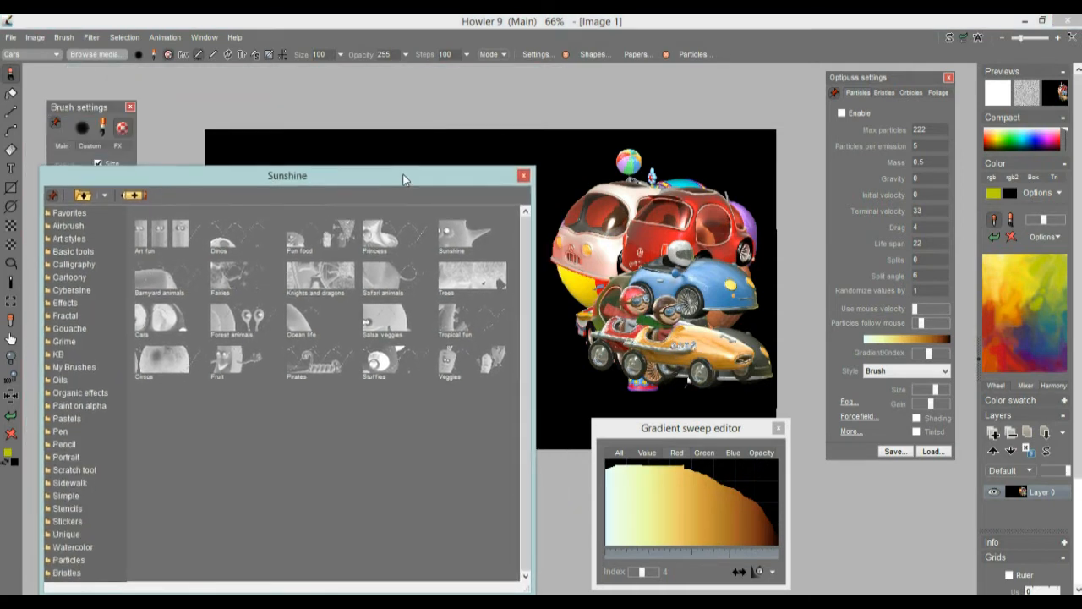
pyautogui.click(523, 176)
pyautogui.click(344, 311)
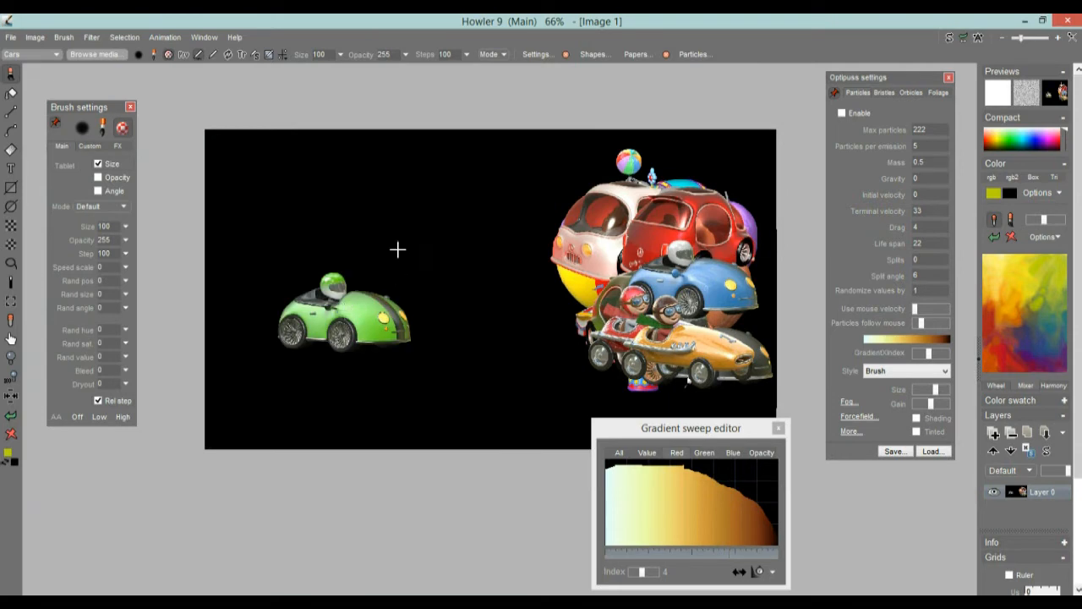
pyautogui.click(421, 292)
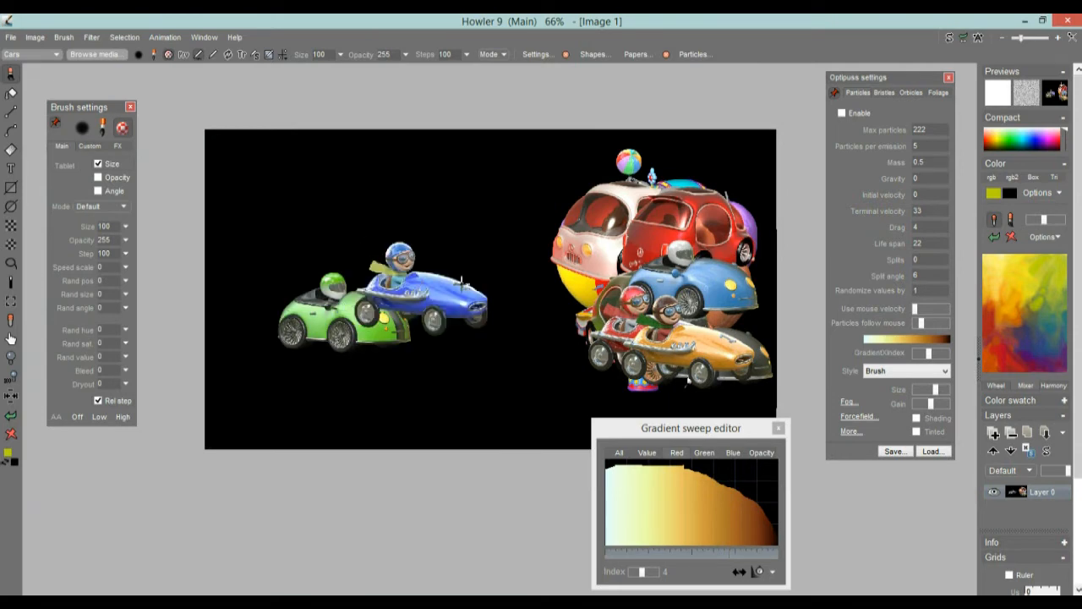
# - Clear the canvas and stamp three round cars in a row across its upper part
pyautogui.click(11, 434)
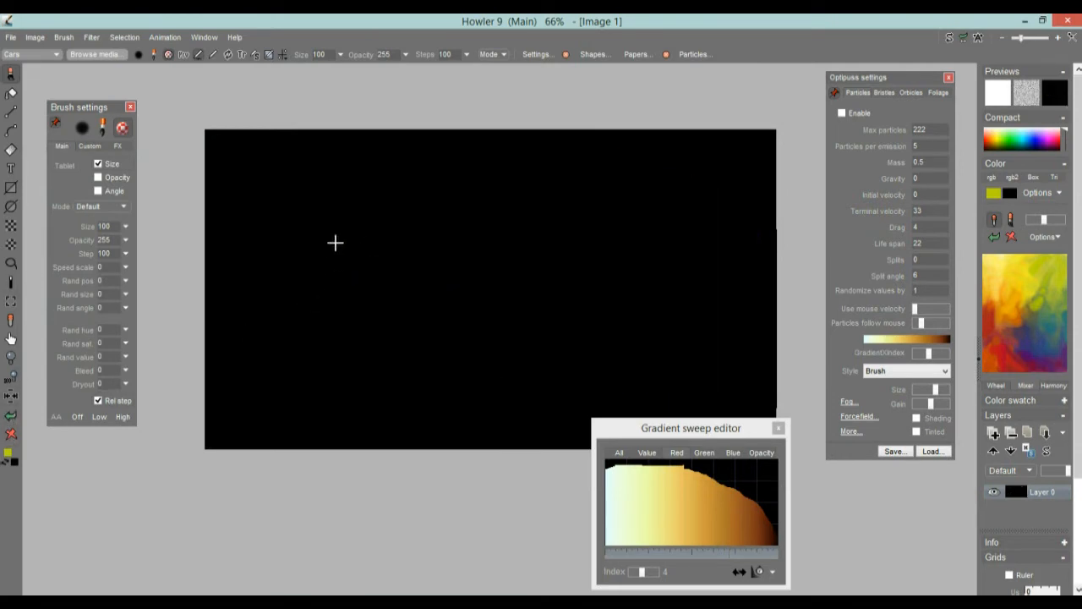
pyautogui.click(335, 238)
pyautogui.click(546, 222)
pyautogui.click(725, 187)
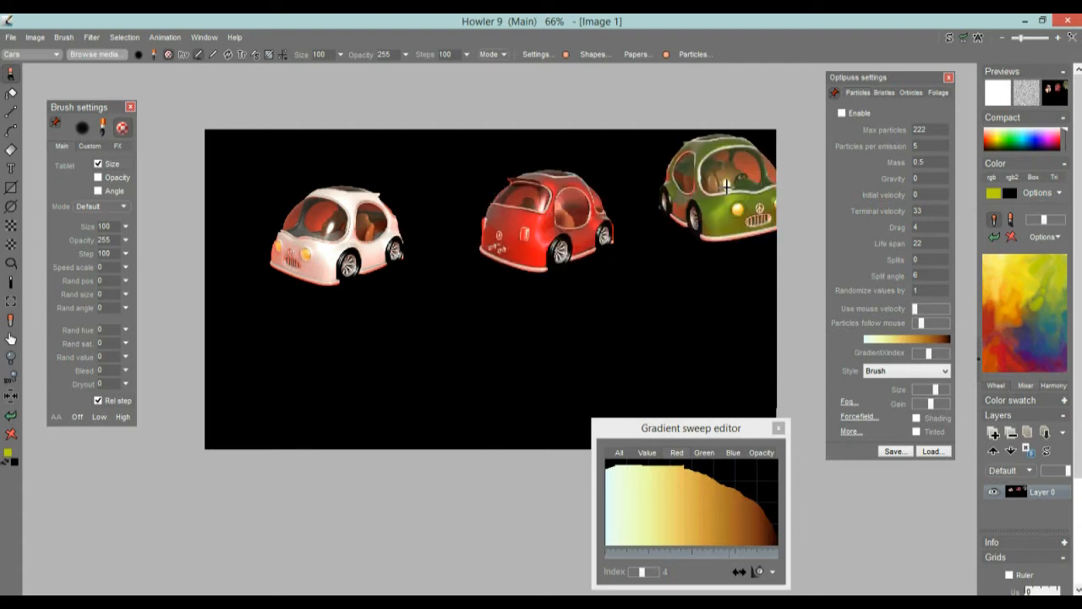
# - Clear the canvas and stamp four separate cars, keeping the yellow racing car apart from the other three
pyautogui.click(11, 435)
pyautogui.click(570, 242)
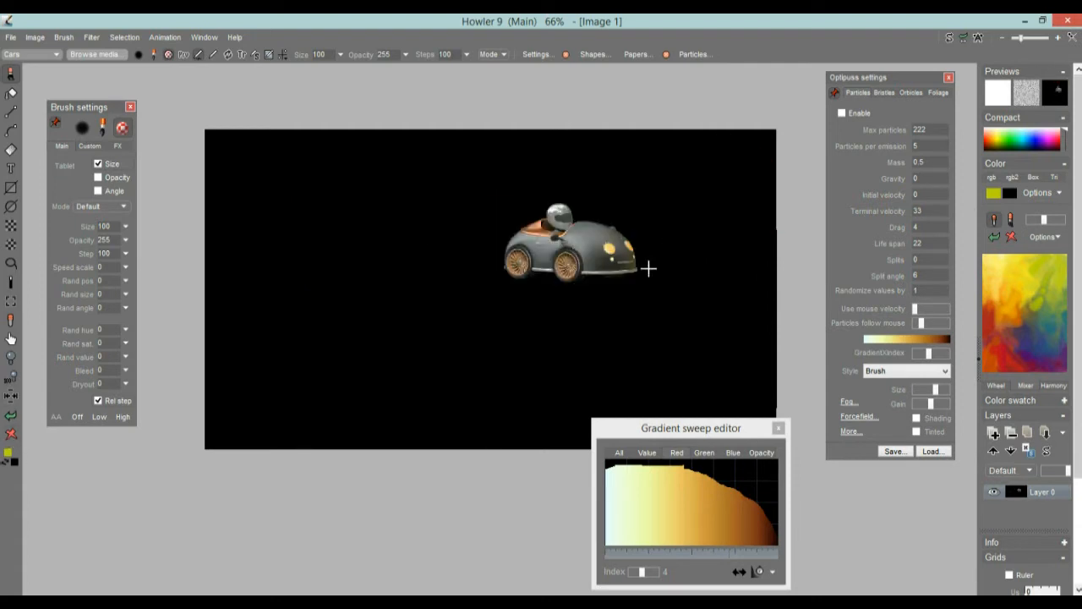
pyautogui.click(622, 317)
pyautogui.click(692, 194)
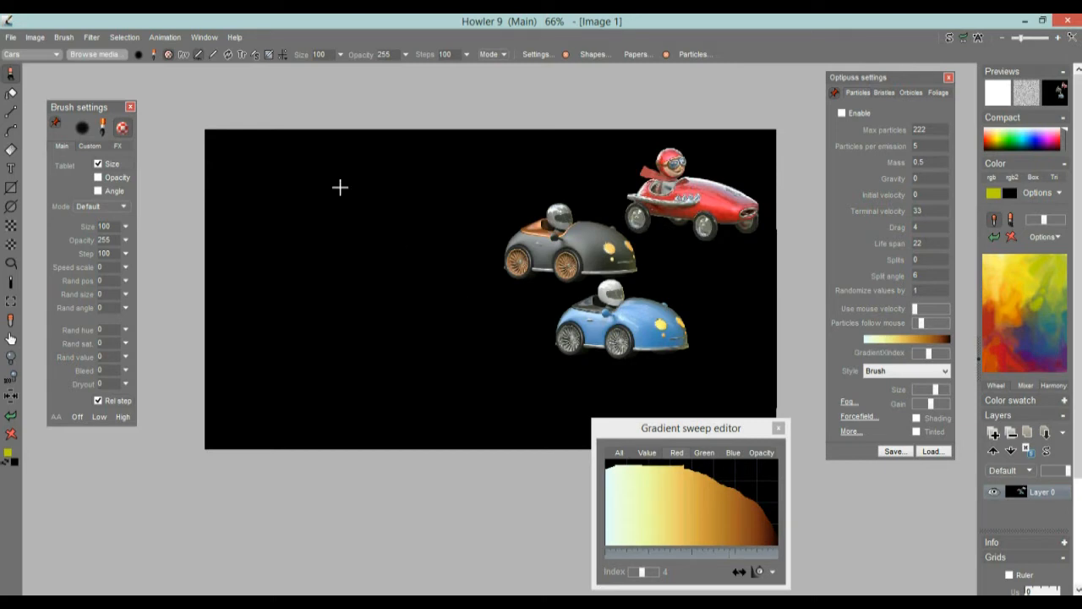
pyautogui.click(325, 269)
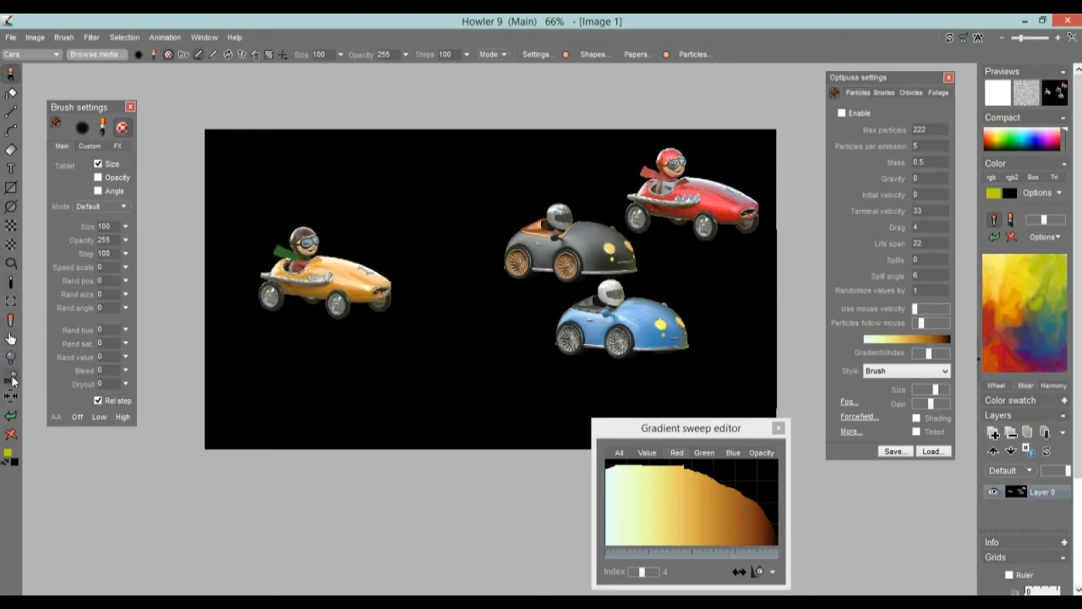
# - Select the black background around the cars with the magic wand, activate the brush selector and invert the alpha selection
pyautogui.click(12, 283)
pyautogui.click(241, 225)
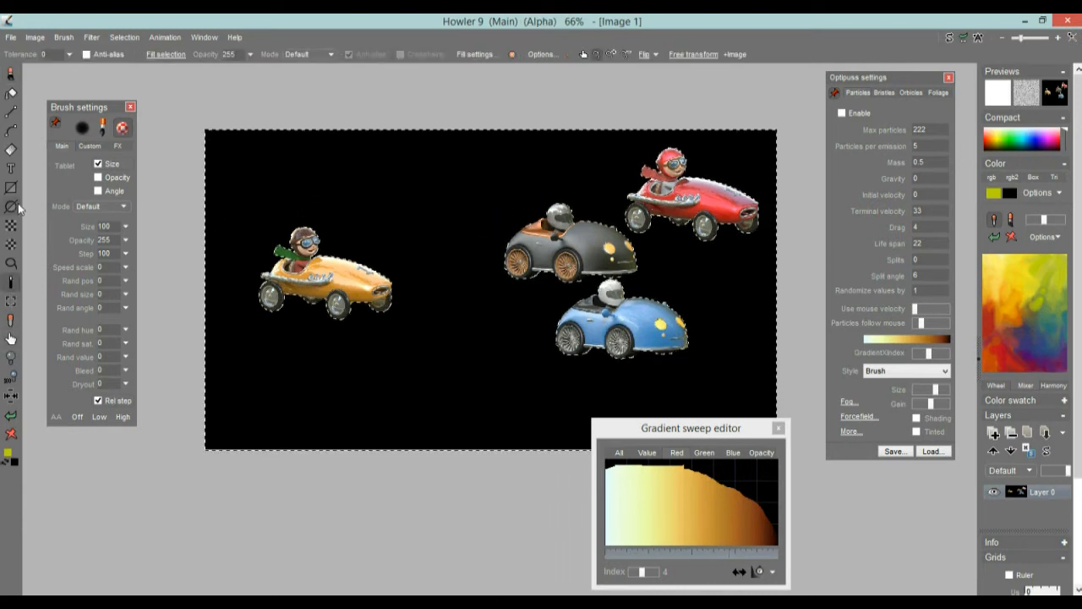
pyautogui.click(11, 302)
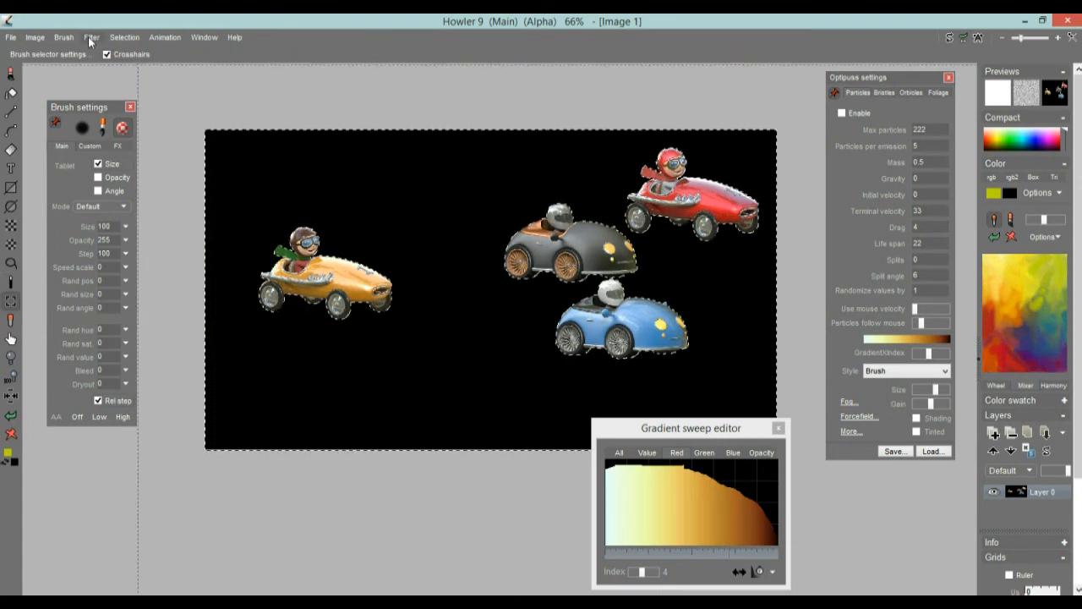
pyautogui.click(122, 38)
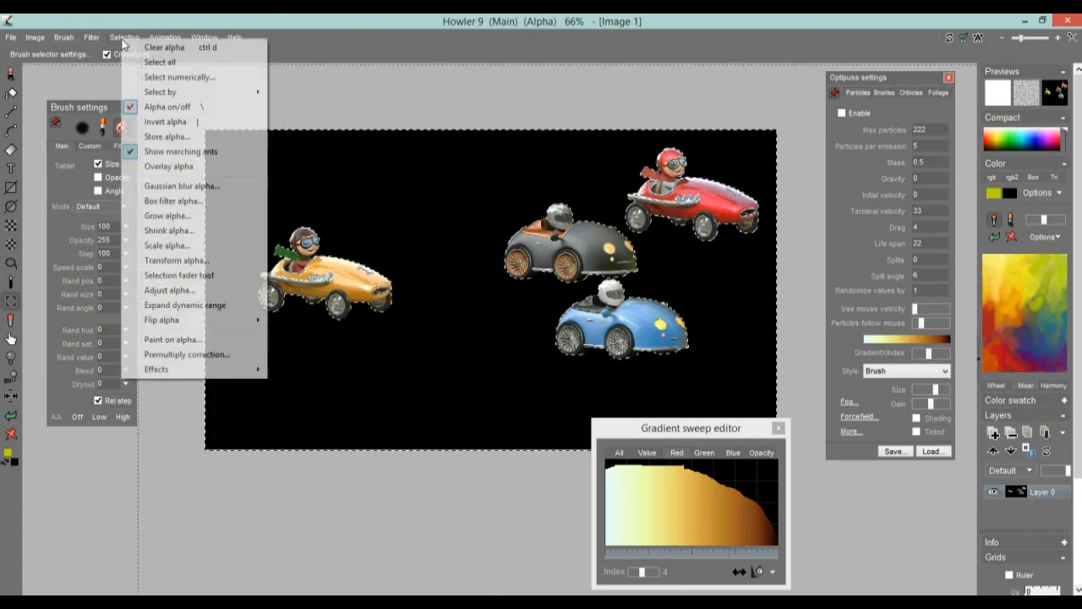
pyautogui.click(165, 122)
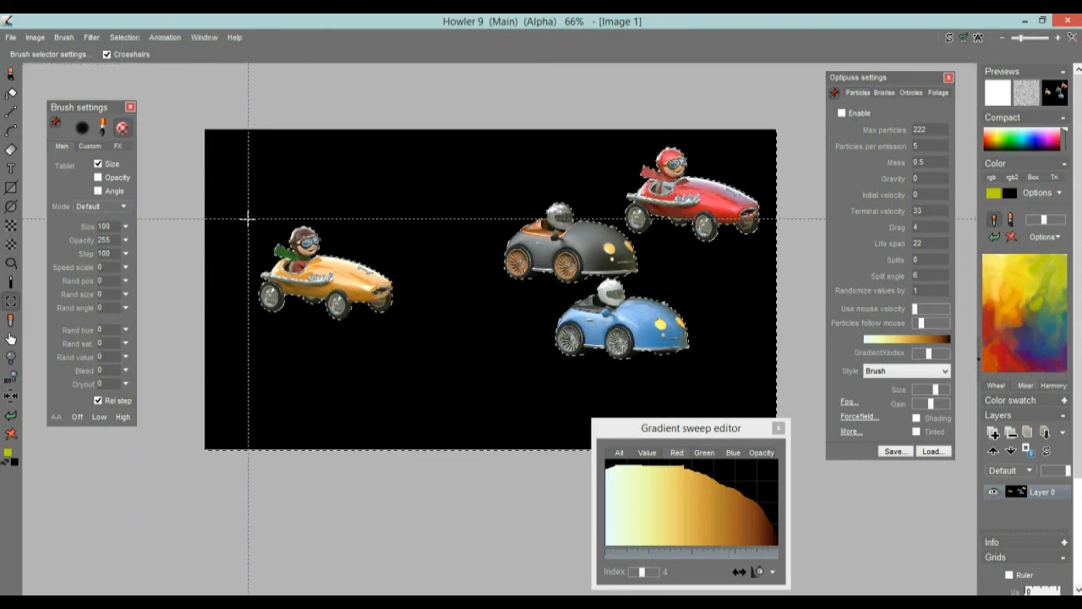
# - Pick up the yellow racing car as a custom brush with a rectangle around it and clear the alpha selection
pyautogui.moveTo(242, 218); pyautogui.dragTo(411, 333)
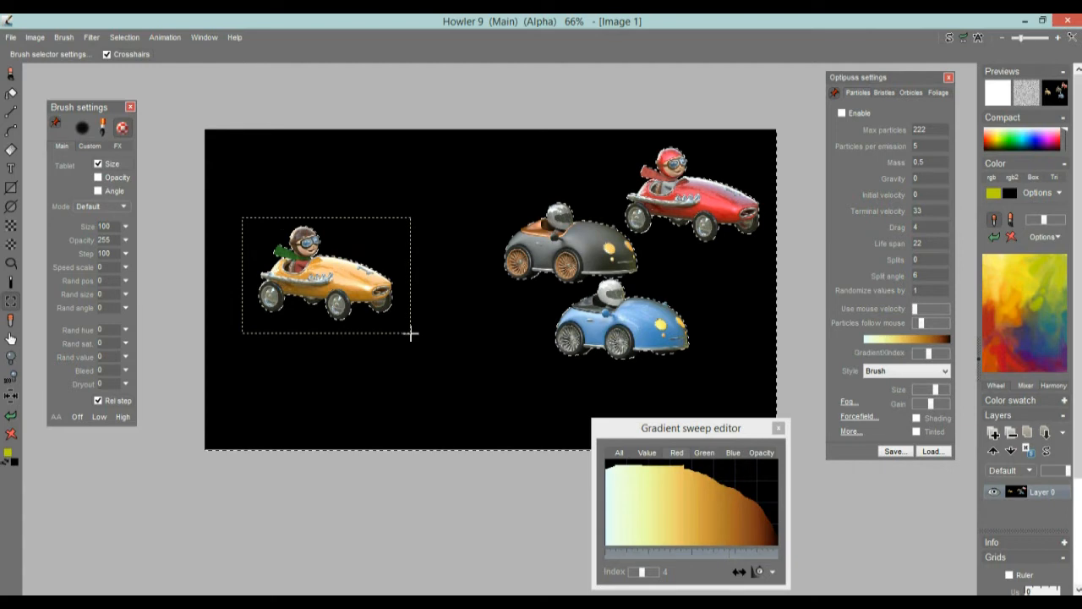
pyautogui.click(125, 39)
pyautogui.click(164, 44)
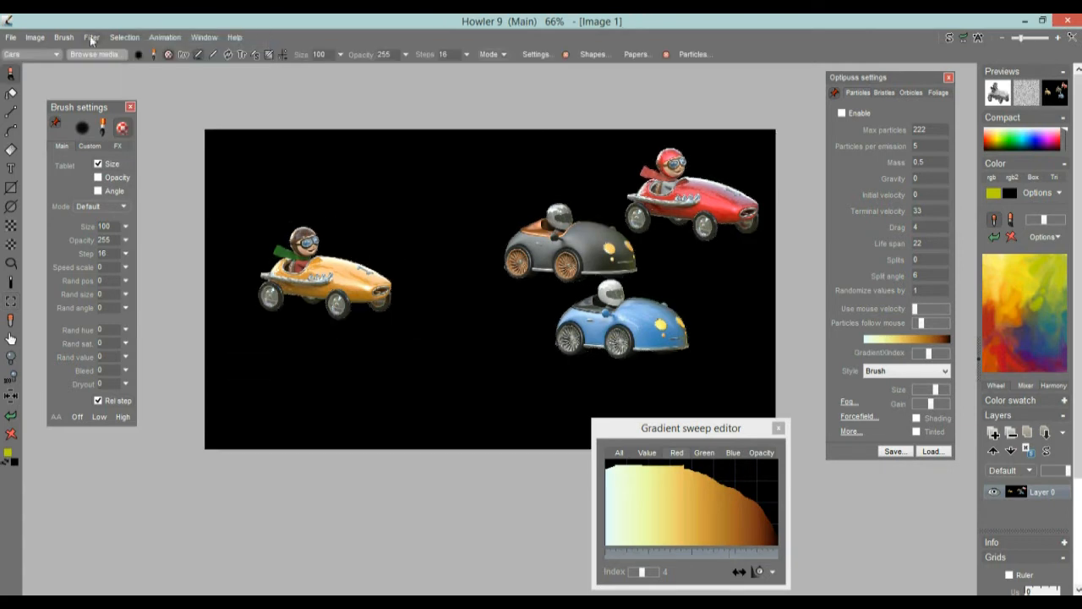
# - Store a copy of the car brush, rotate it to -40 and paint a diagonal stroke across the canvas
pyautogui.click(65, 38)
pyautogui.click(110, 92)
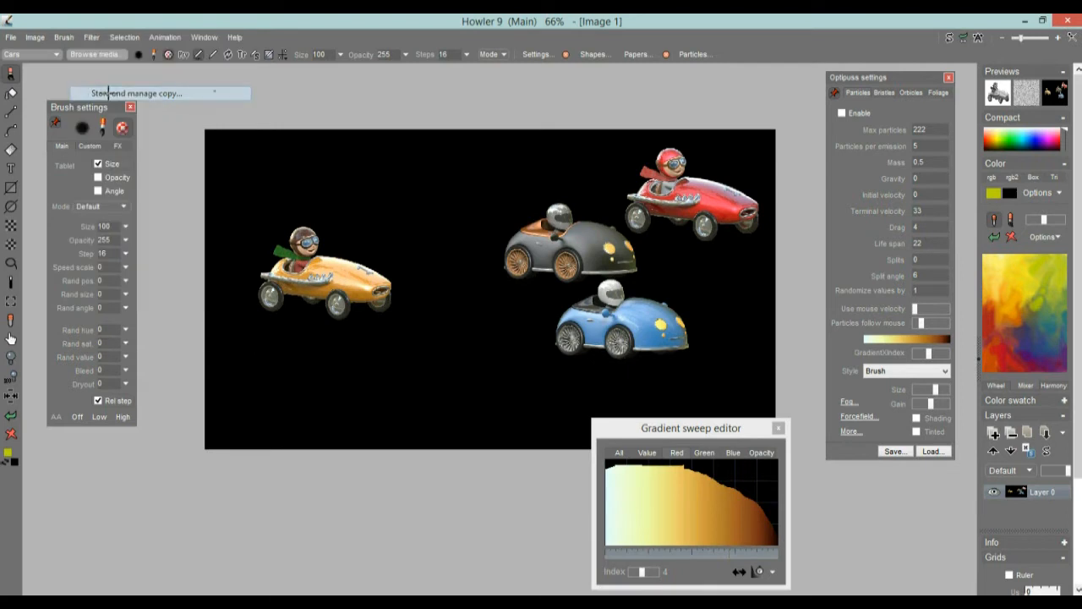
pyautogui.moveTo(849, 395)
pyautogui.mouseDown()
pyautogui.moveTo(174, 339)
pyautogui.moveTo(142, 356)
pyautogui.moveTo(128, 399)
pyautogui.mouseUp()
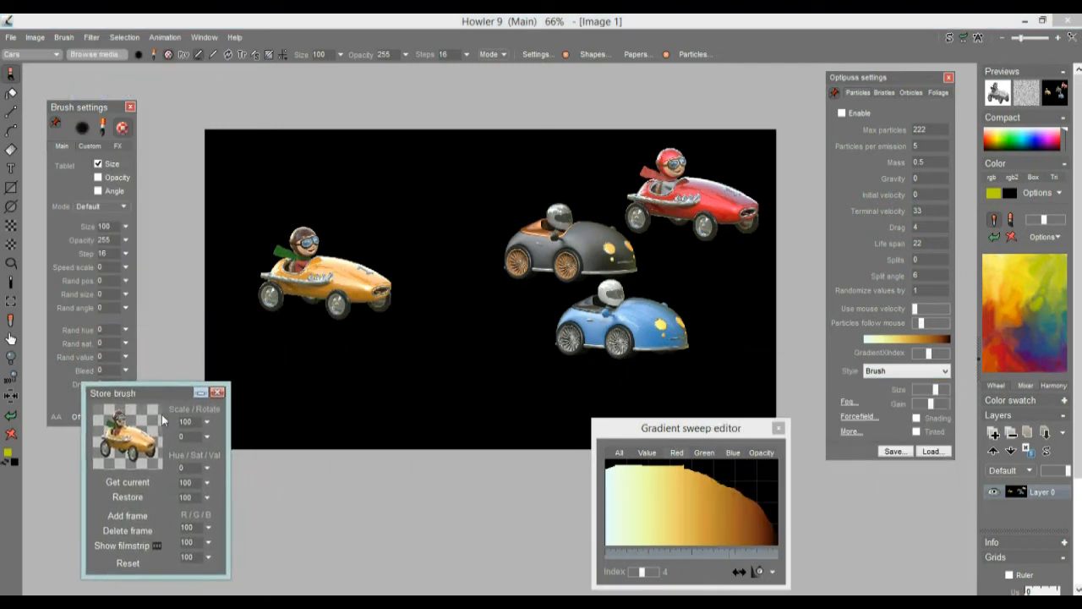
pyautogui.click(206, 436)
pyautogui.moveTo(167, 458); pyautogui.dragTo(159, 461)
pyautogui.moveTo(295, 363); pyautogui.dragTo(592, 218)
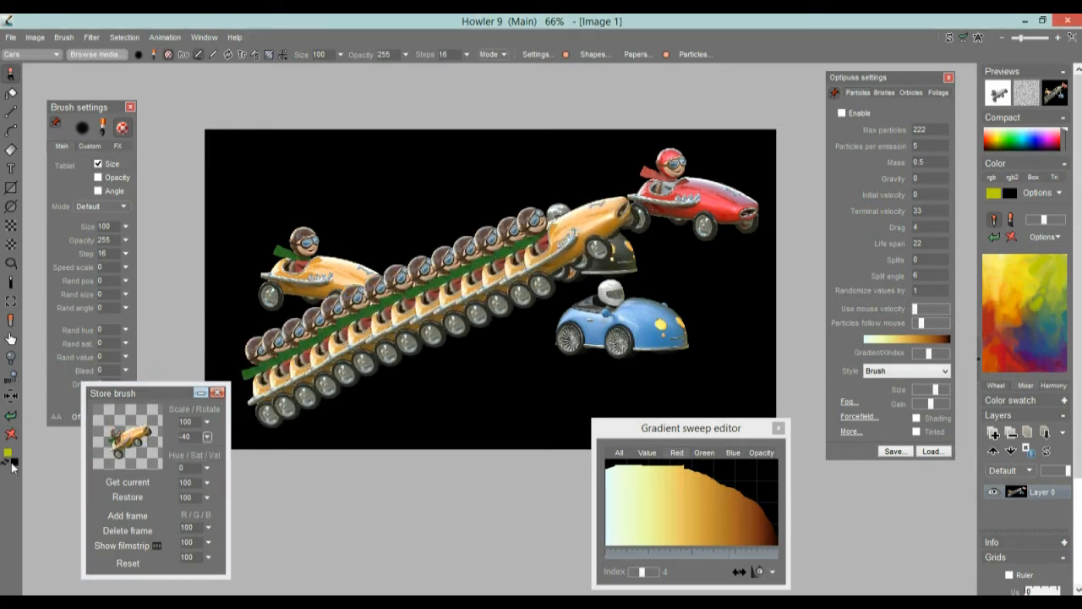
# - Clear the canvas and create a 123-frame animation at 24 fps, initialized with a copy of the current frame
pyautogui.click(12, 434)
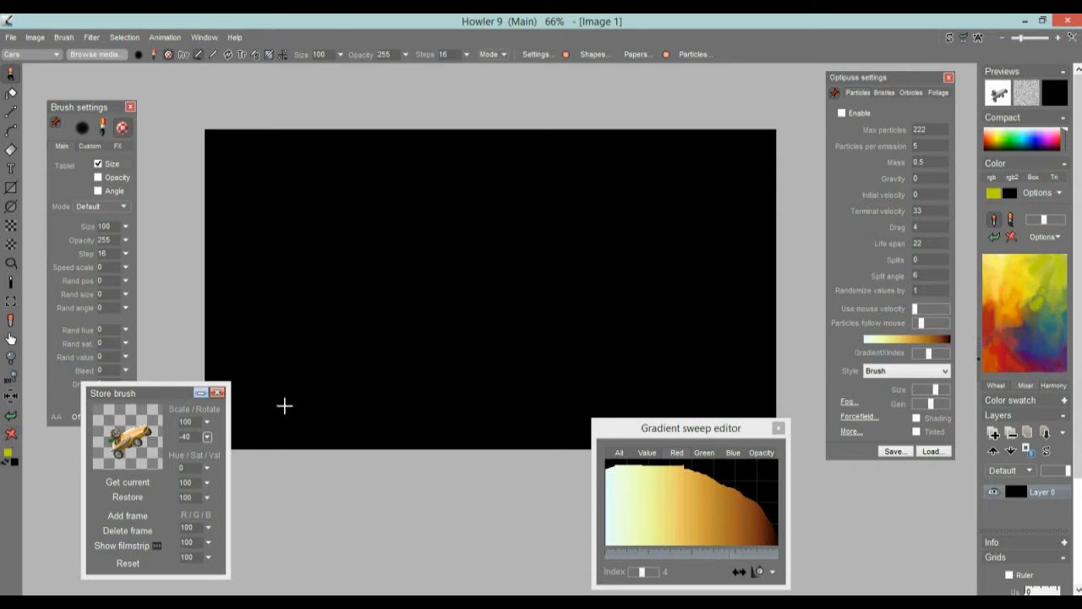
pyautogui.click(169, 39)
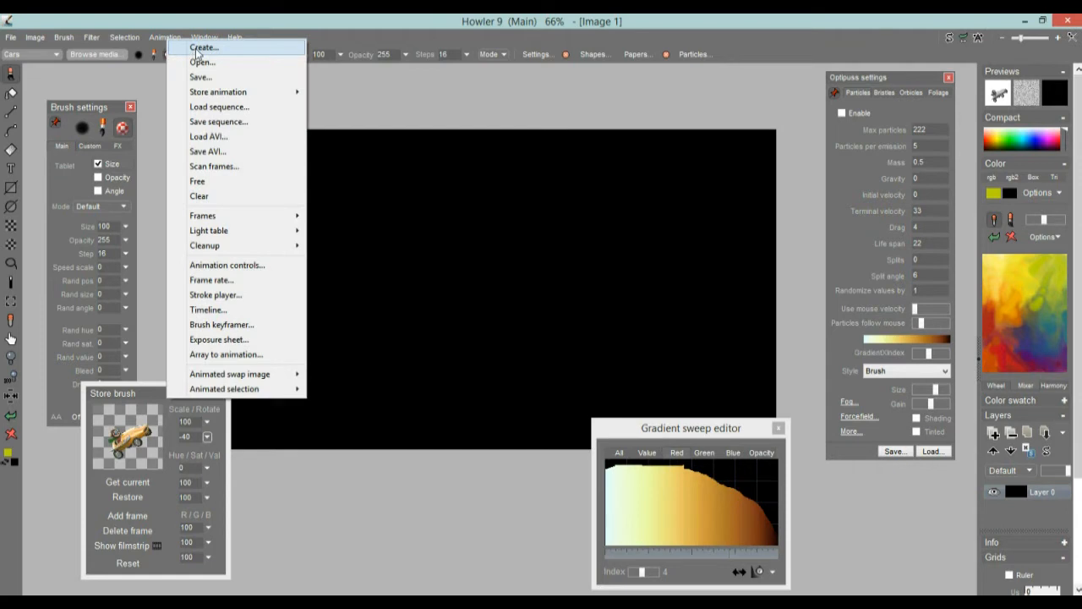
pyautogui.click(194, 47)
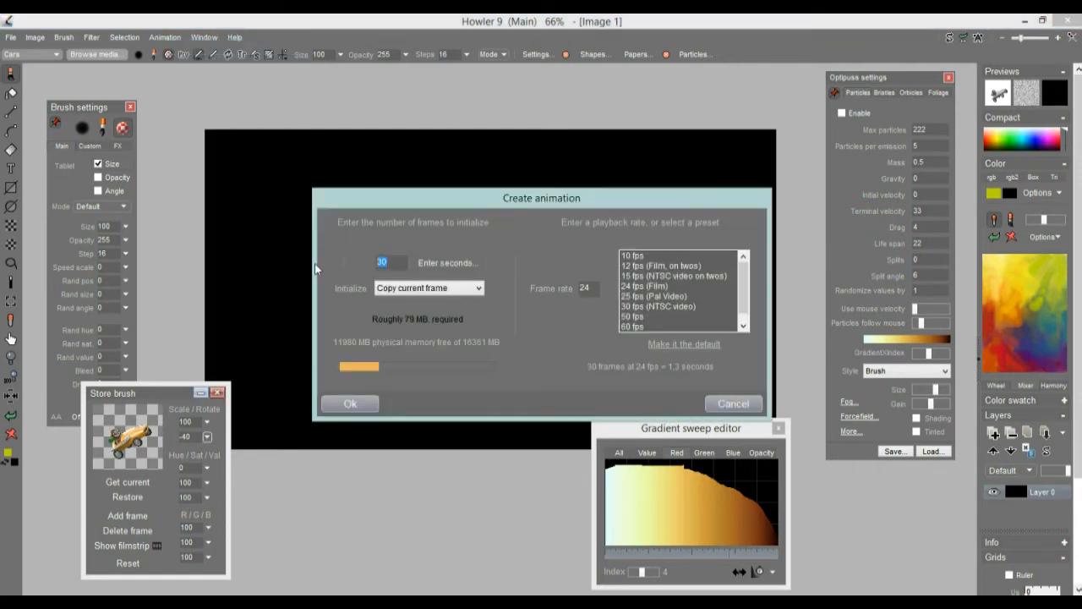
pyautogui.write('123')
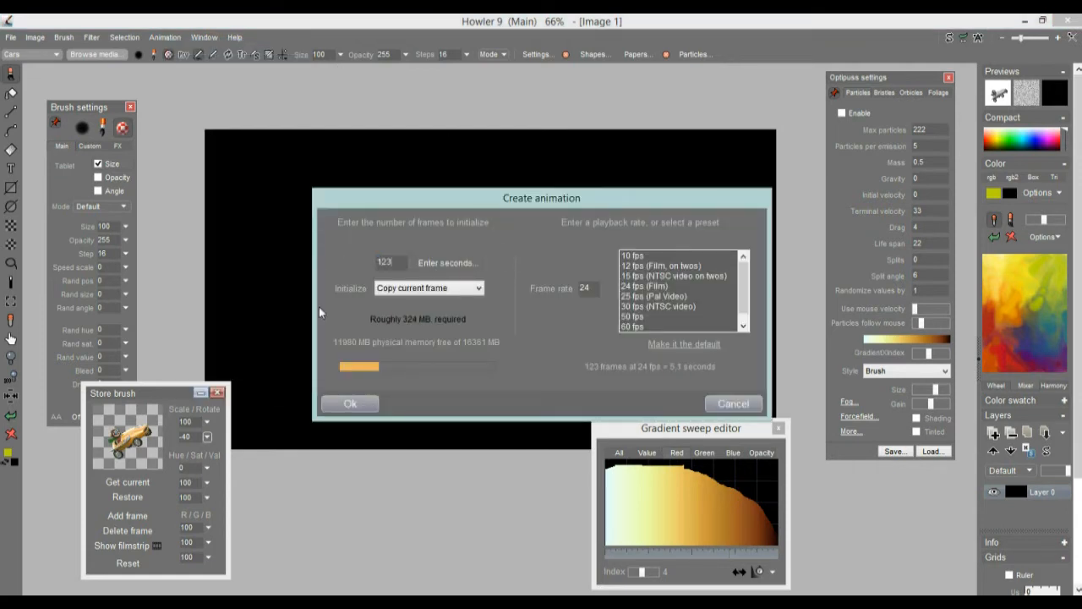
pyautogui.click(358, 406)
pyautogui.click(360, 407)
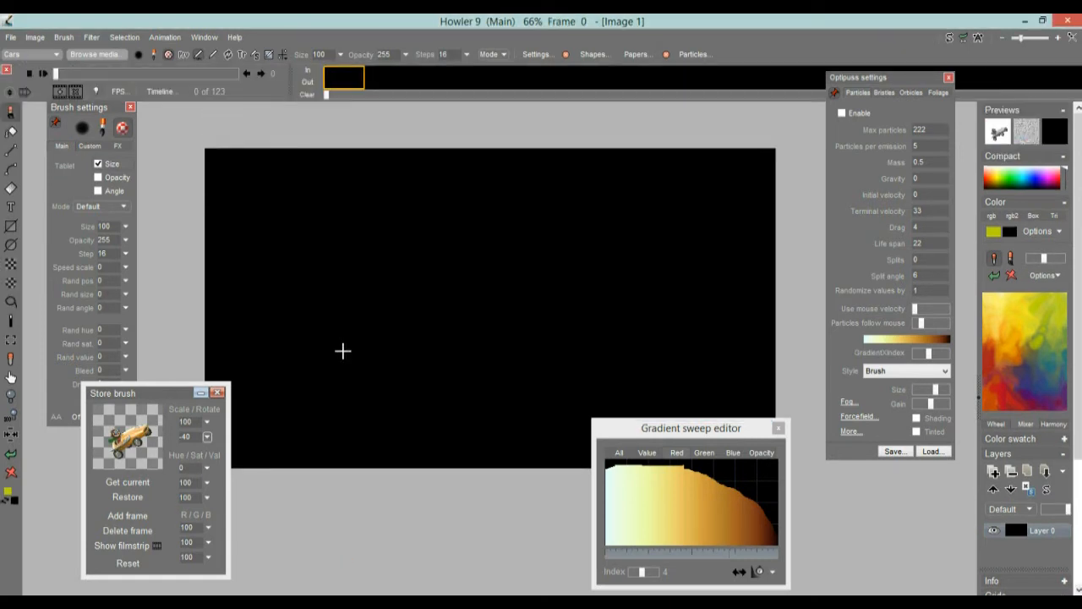
# - Try a rising diagonal stroke of rotated cars on frame 0, clear the canvas and move the Store brush window clear of it
pyautogui.moveTo(264, 411)
pyautogui.mouseDown()
pyautogui.moveTo(354, 345)
pyautogui.moveTo(713, 164)
pyautogui.moveTo(749, 157)
pyautogui.mouseUp()
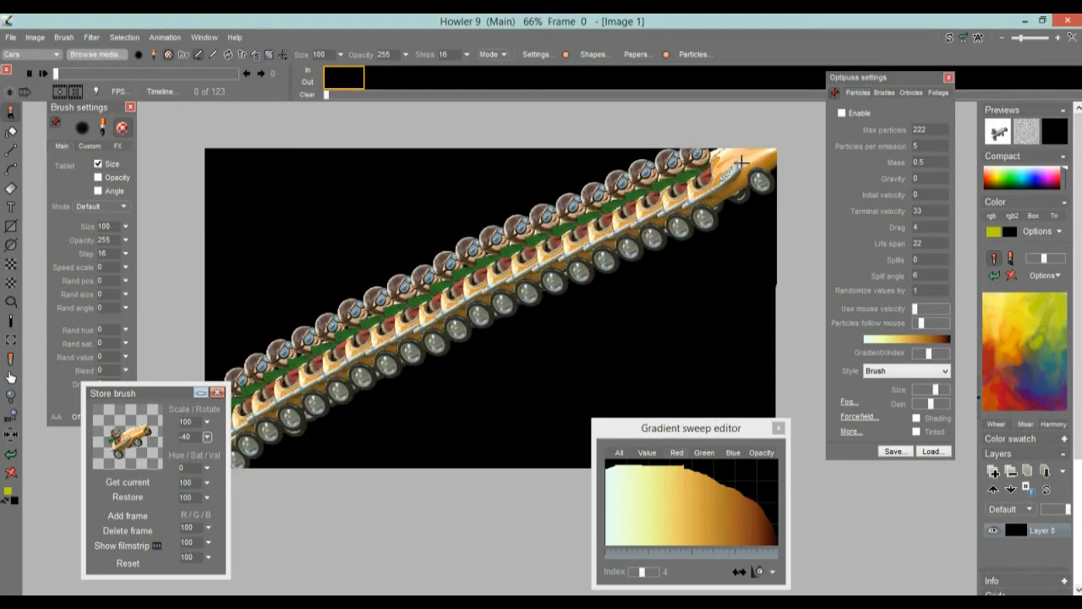
pyautogui.click(12, 472)
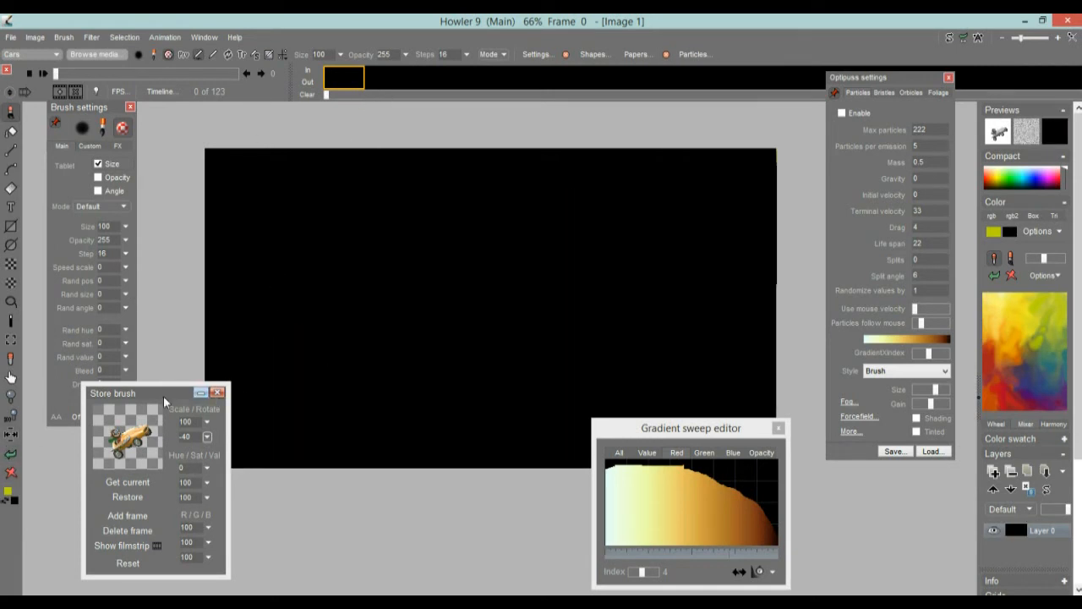
pyautogui.moveTo(167, 396); pyautogui.dragTo(136, 393)
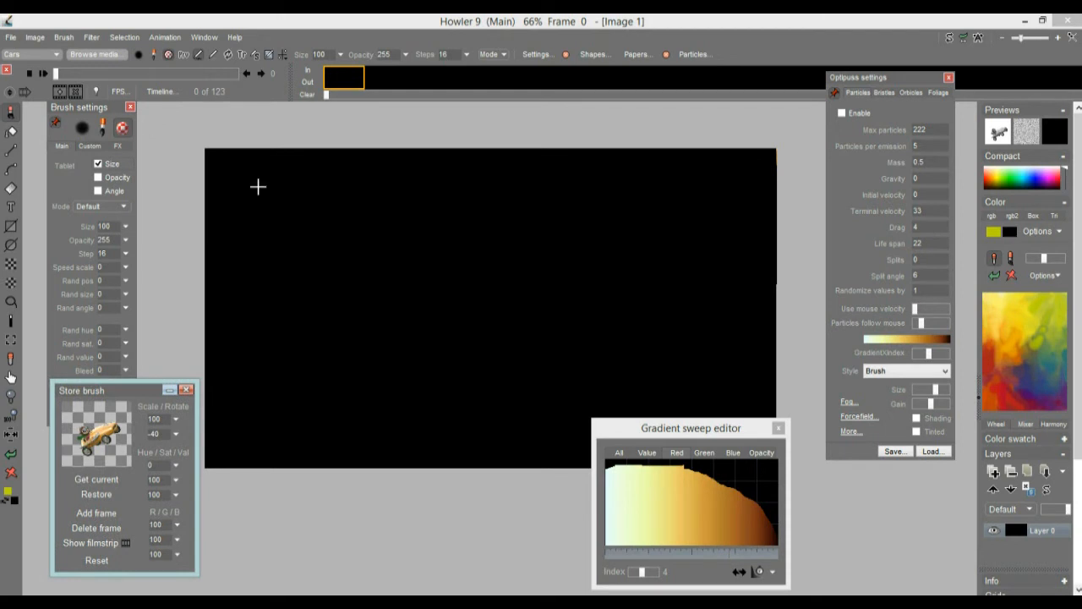
# - Open the Brush keyframer and keyframe the car at frame 0 with scale 141 and angle -21 in the lower-left corner
pyautogui.click(167, 38)
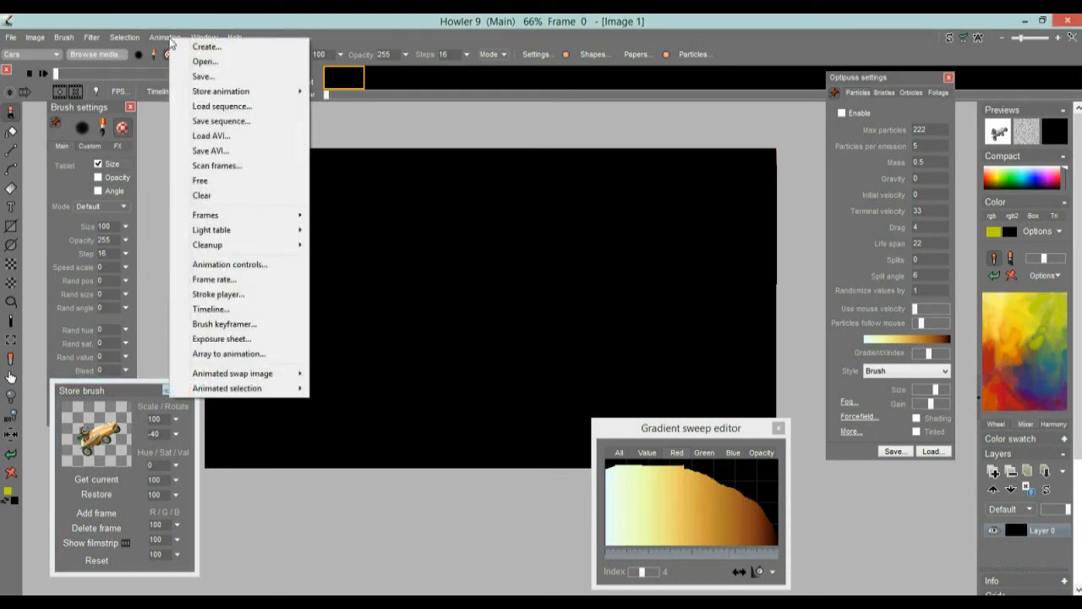
pyautogui.click(235, 328)
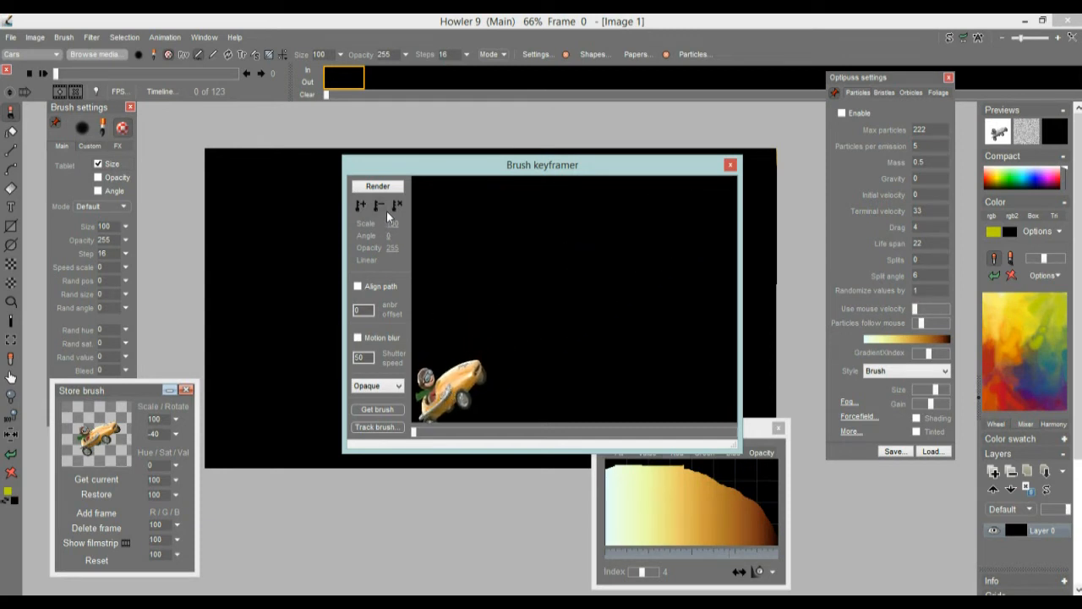
pyautogui.moveTo(395, 236)
pyautogui.mouseDown()
pyautogui.moveTo(380, 236)
pyautogui.moveTo(428, 224)
pyautogui.mouseUp()
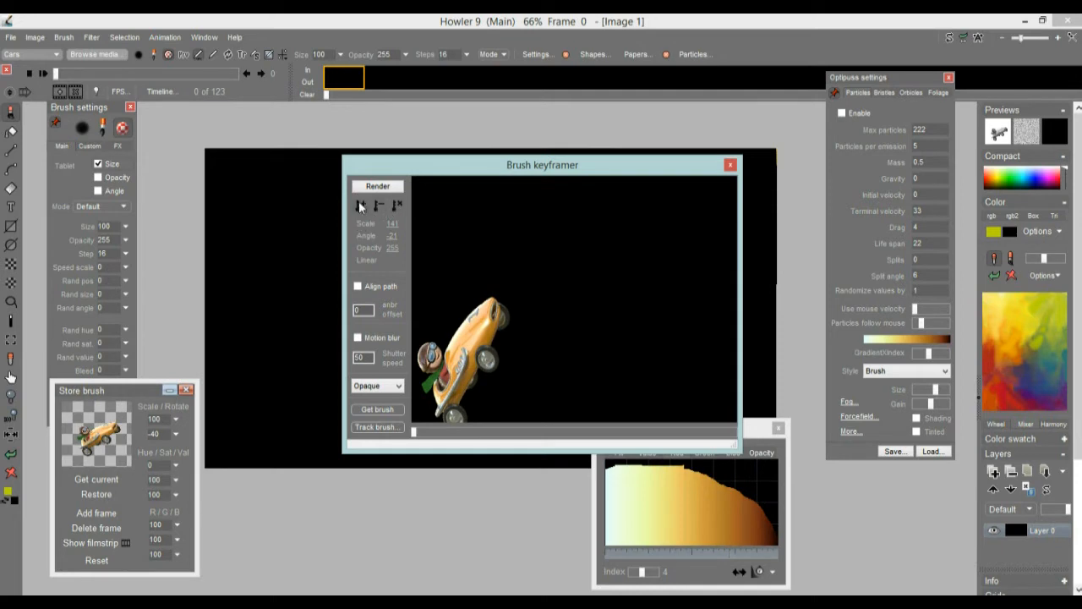
# - Keyframe the car at frame 54 near the middle of the preview with scale 58 and angle -5
pyautogui.moveTo(434, 436); pyautogui.dragTo(555, 434)
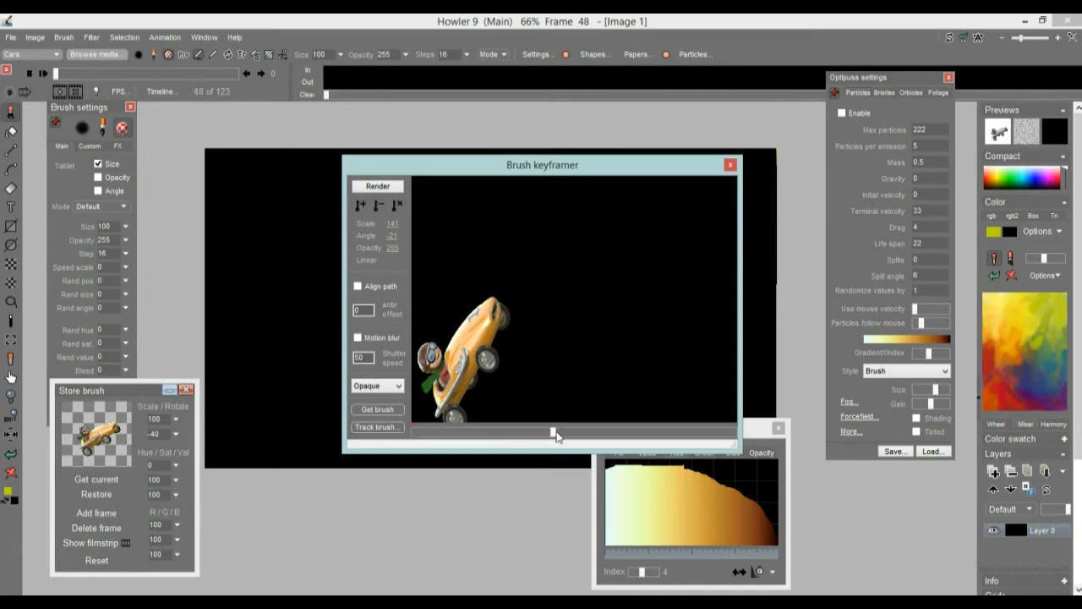
pyautogui.moveTo(554, 268); pyautogui.dragTo(560, 266)
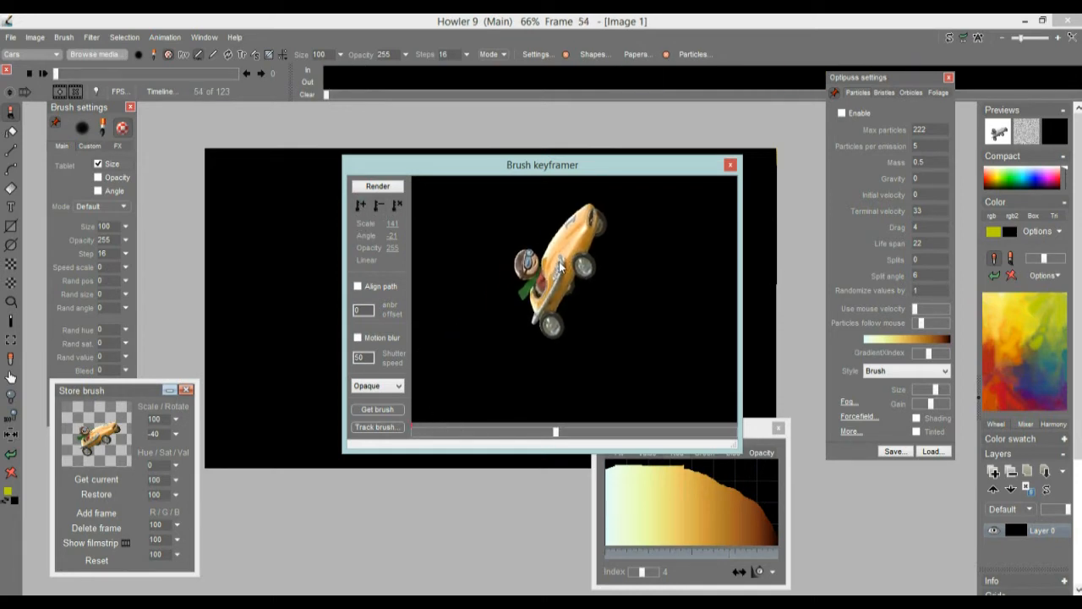
pyautogui.moveTo(394, 223)
pyautogui.mouseDown()
pyautogui.moveTo(373, 223)
pyautogui.moveTo(403, 236)
pyautogui.moveTo(390, 218)
pyautogui.mouseUp()
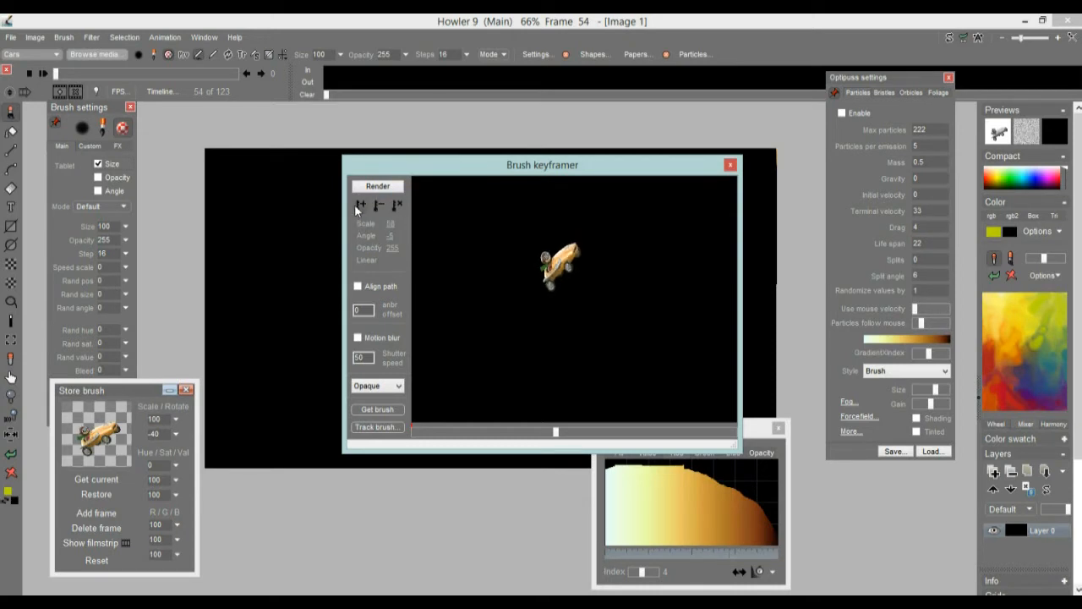
pyautogui.click(361, 206)
# - Keyframe the car at frame 94 near the preview's upper right with scale 45 and angle 11
pyautogui.moveTo(642, 438)
pyautogui.mouseDown()
pyautogui.moveTo(617, 436)
pyautogui.moveTo(663, 434)
pyautogui.mouseUp()
pyautogui.moveTo(595, 280); pyautogui.dragTo(658, 214)
pyautogui.moveTo(390, 235); pyautogui.dragTo(401, 236)
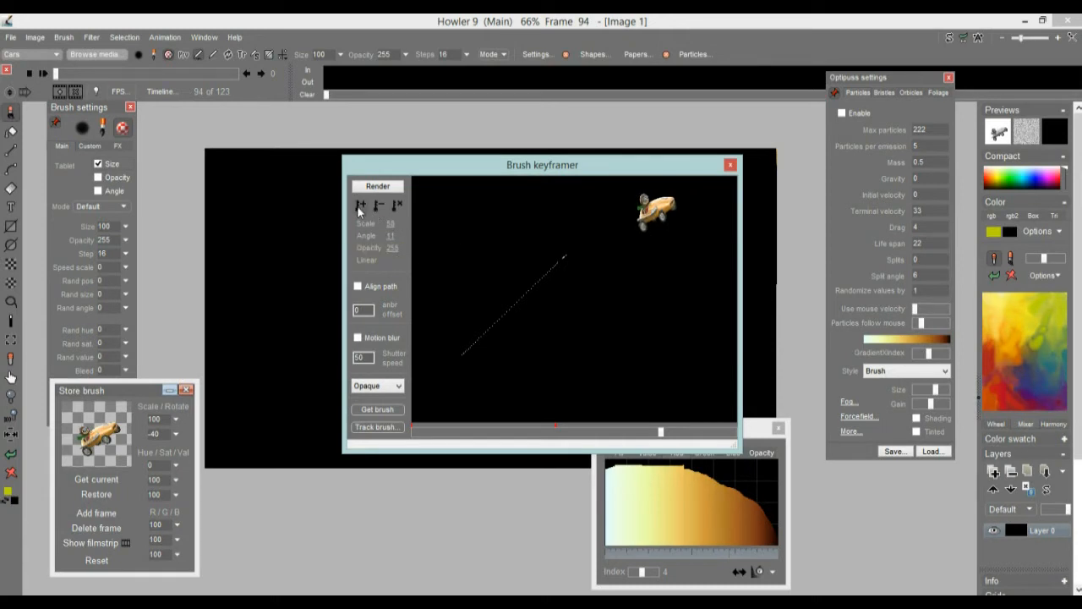
pyautogui.moveTo(398, 223); pyautogui.dragTo(381, 222)
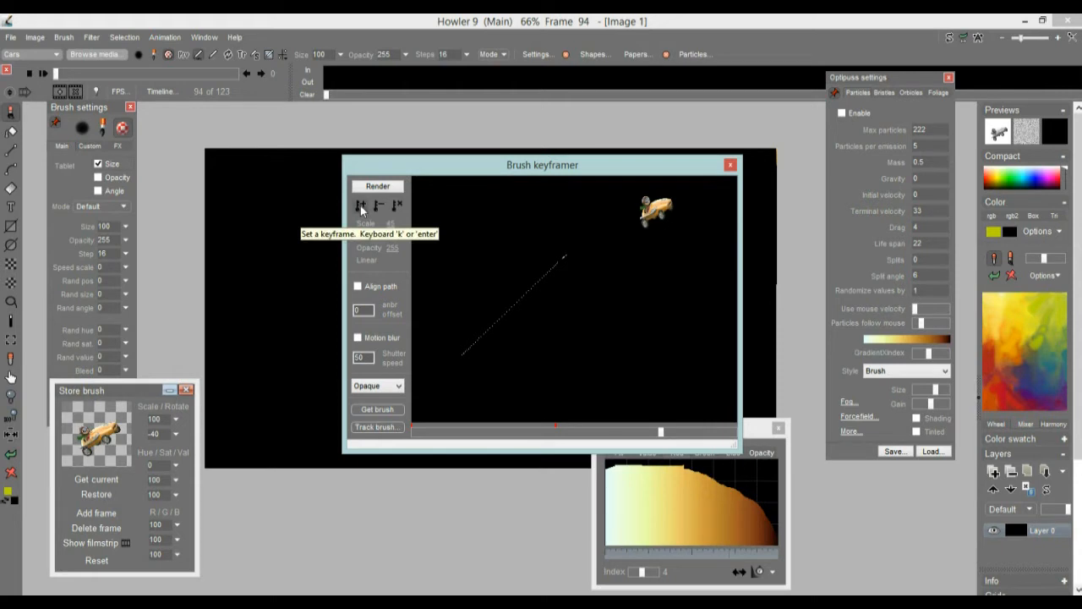
pyautogui.click(361, 207)
# - Keyframe the car at frame 122 in the upper-right corner with scale 21 and angle 22
pyautogui.moveTo(712, 437); pyautogui.dragTo(748, 433)
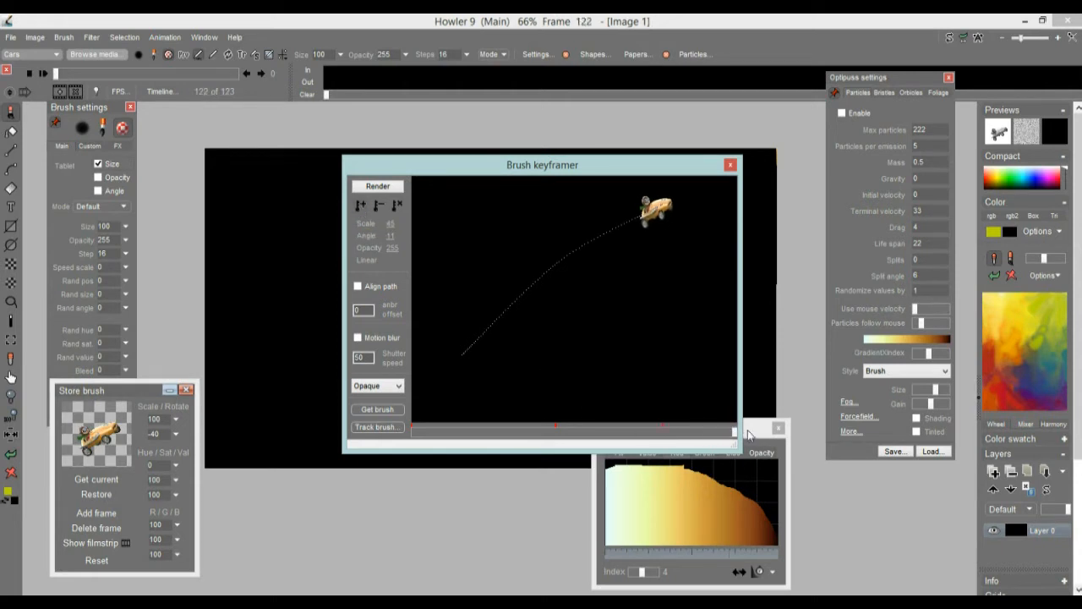
pyautogui.moveTo(674, 212); pyautogui.dragTo(744, 186)
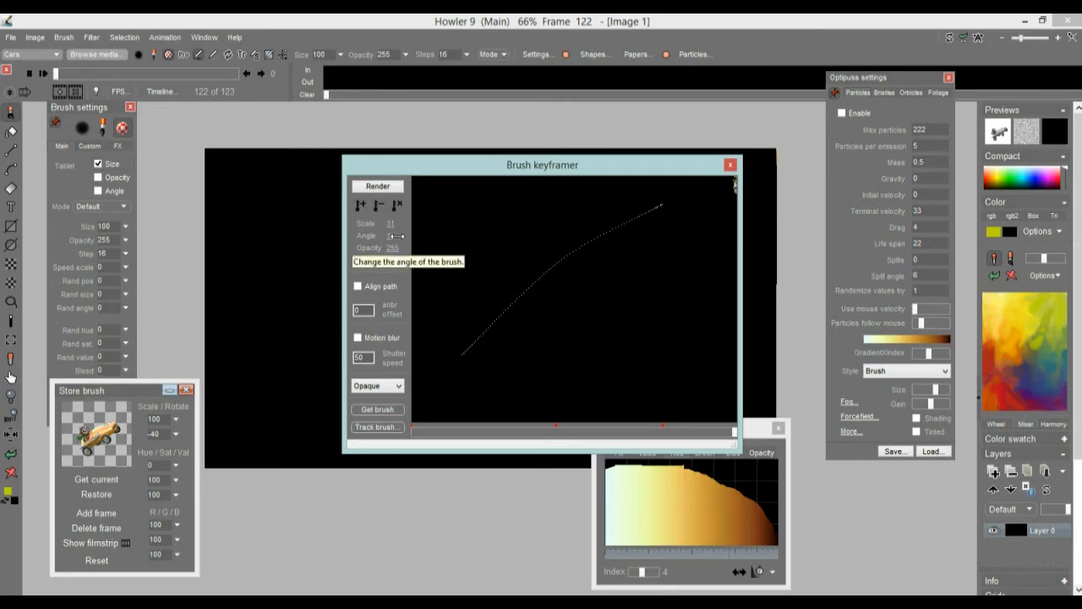
pyautogui.moveTo(393, 236); pyautogui.dragTo(407, 231)
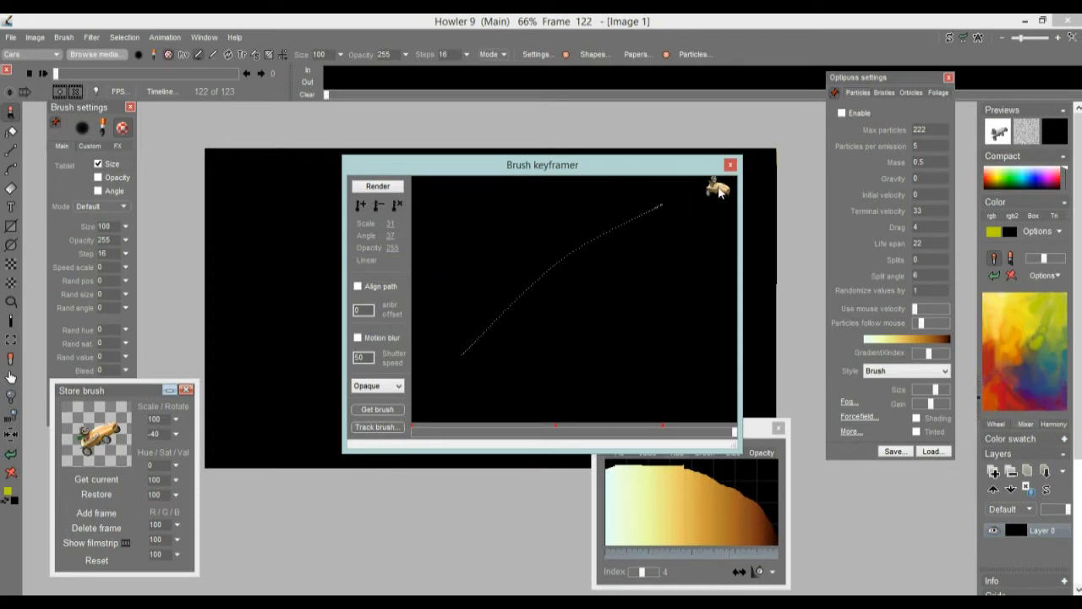
pyautogui.moveTo(390, 236); pyautogui.dragTo(380, 237)
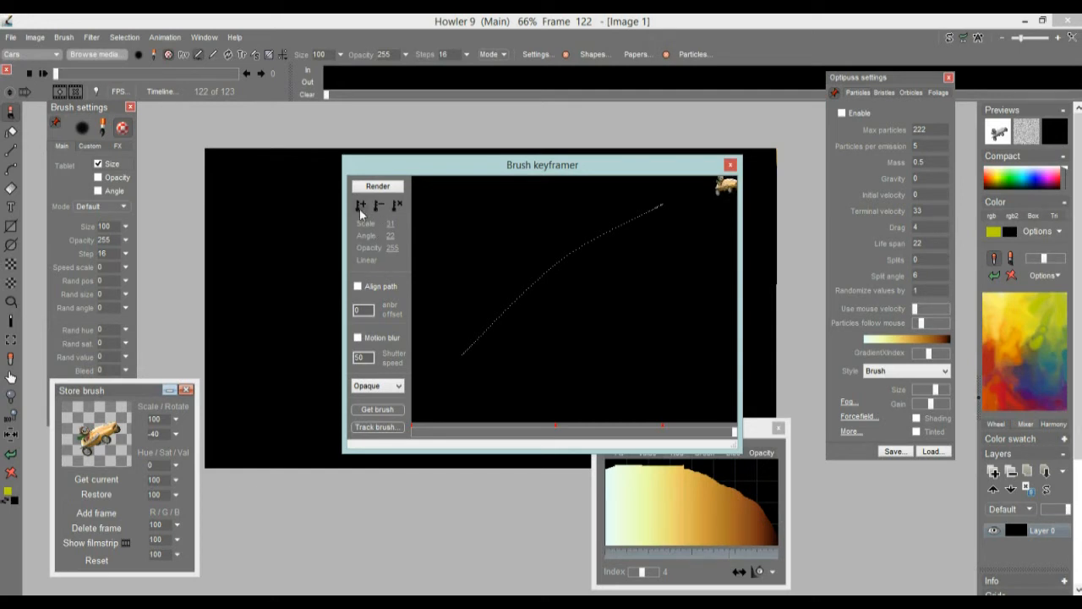
pyautogui.click(361, 206)
# - Shift the frame 0 car closer to the lower-left corner and set its scale to 99
pyautogui.click(420, 432)
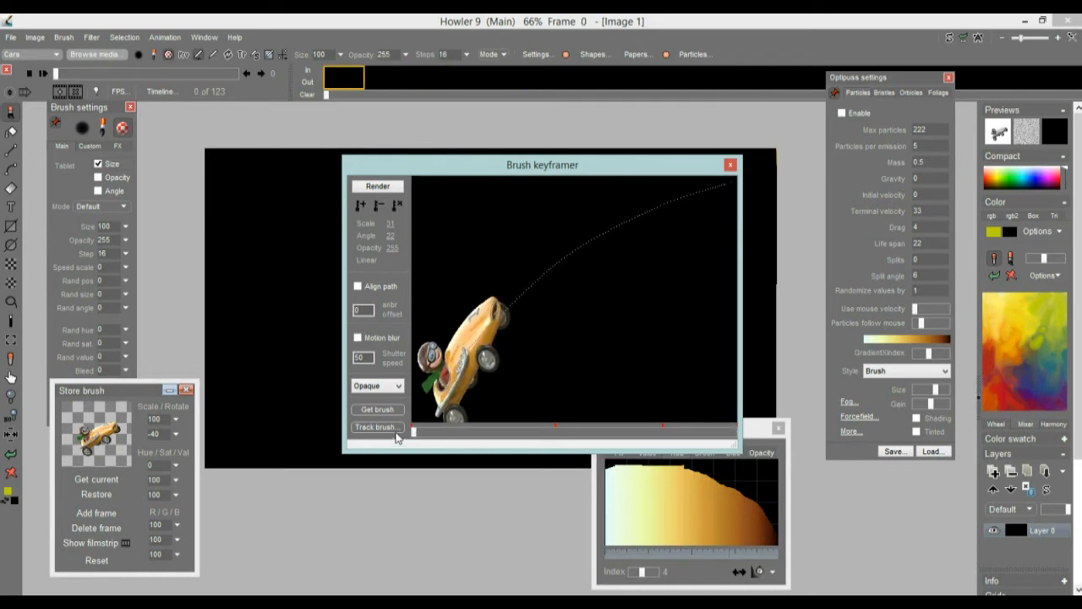
pyautogui.moveTo(398, 421); pyautogui.dragTo(448, 379)
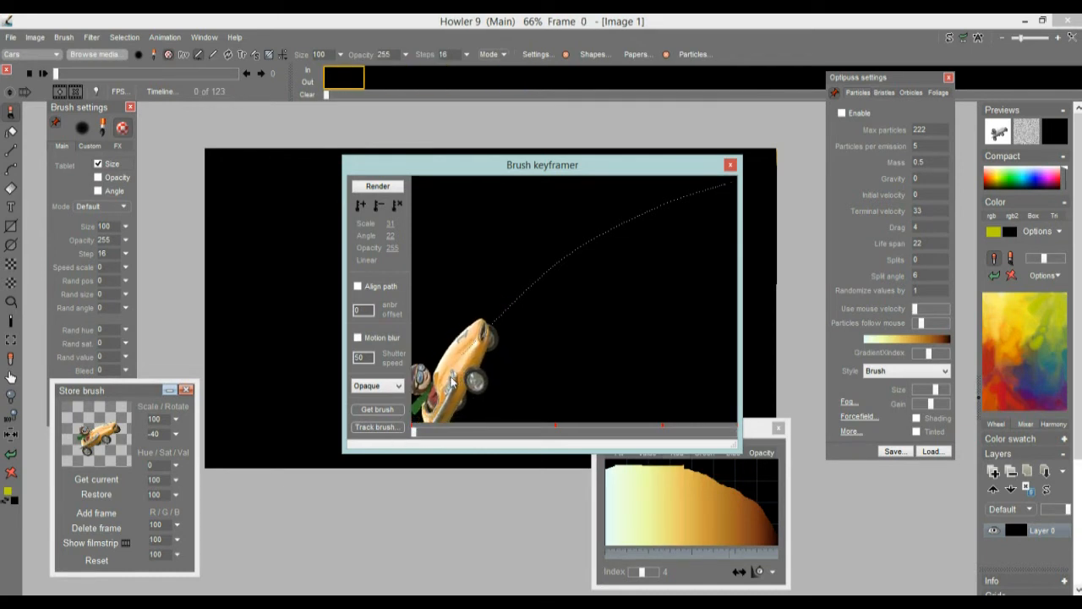
pyautogui.moveTo(389, 222)
pyautogui.mouseDown()
pyautogui.moveTo(375, 225)
pyautogui.moveTo(386, 242)
pyautogui.mouseUp()
pyautogui.moveTo(457, 371); pyautogui.dragTo(450, 369)
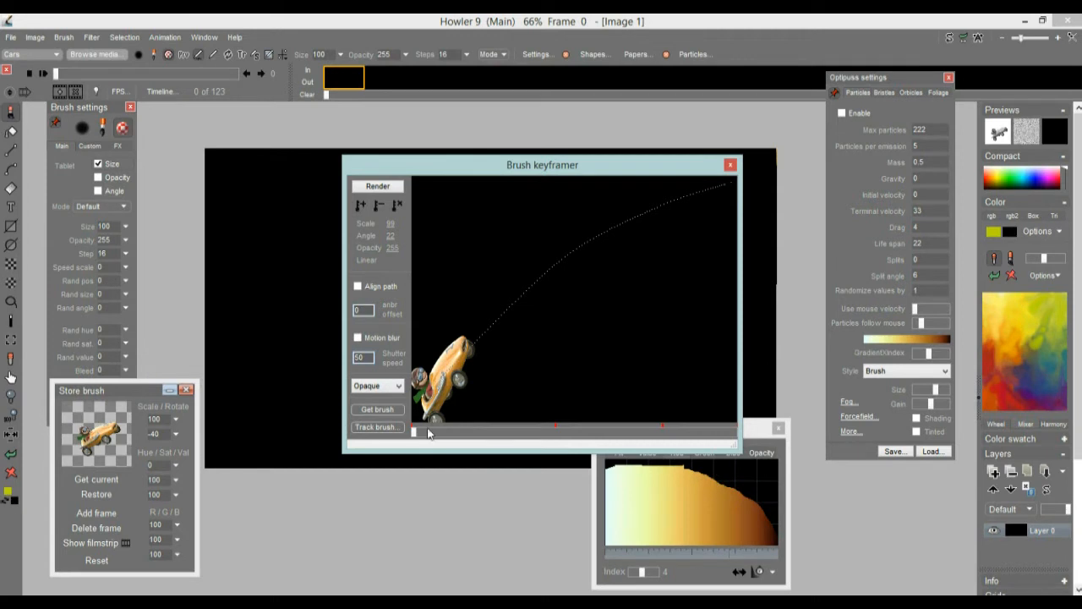
pyautogui.moveTo(415, 435)
pyautogui.mouseDown()
pyautogui.moveTo(751, 416)
pyautogui.moveTo(454, 454)
pyautogui.moveTo(412, 433)
pyautogui.mouseUp()
# - Render the keyframed car path into the animation, close the Brush keyframer and play the result
pyautogui.click(378, 187)
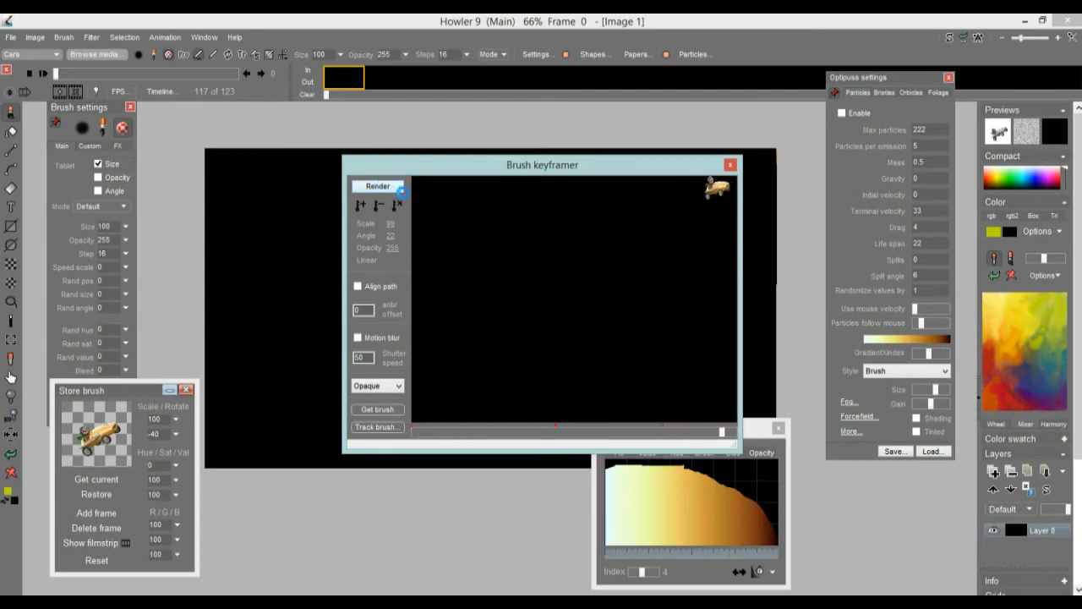
pyautogui.click(731, 165)
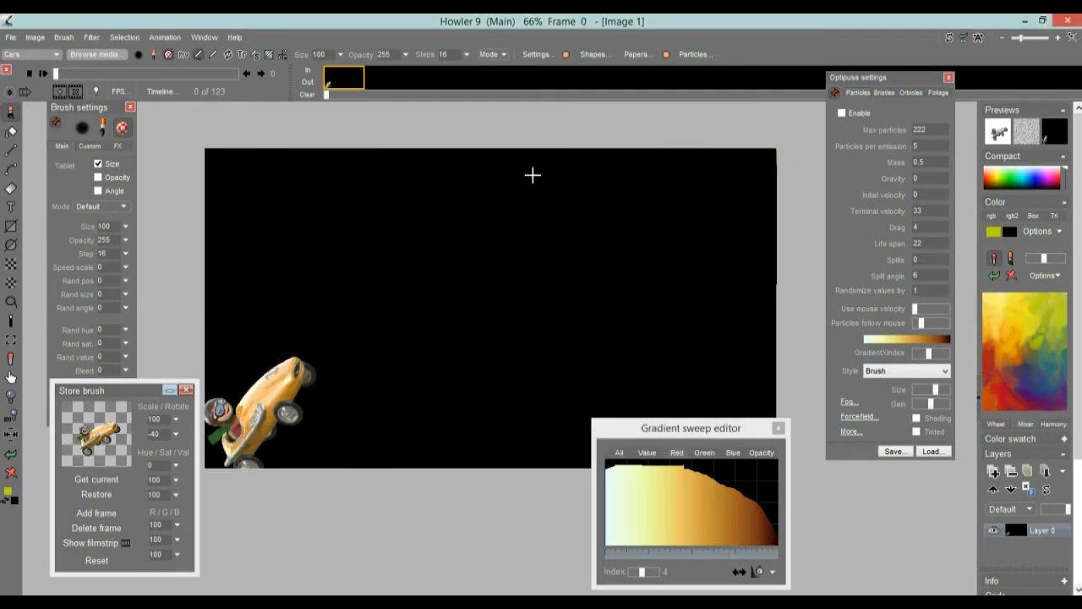
pyautogui.click(235, 74)
pyautogui.moveTo(234, 74)
pyautogui.mouseDown()
pyautogui.moveTo(245, 79)
pyautogui.moveTo(207, 78)
pyautogui.moveTo(240, 80)
pyautogui.moveTo(227, 81)
pyautogui.mouseUp()
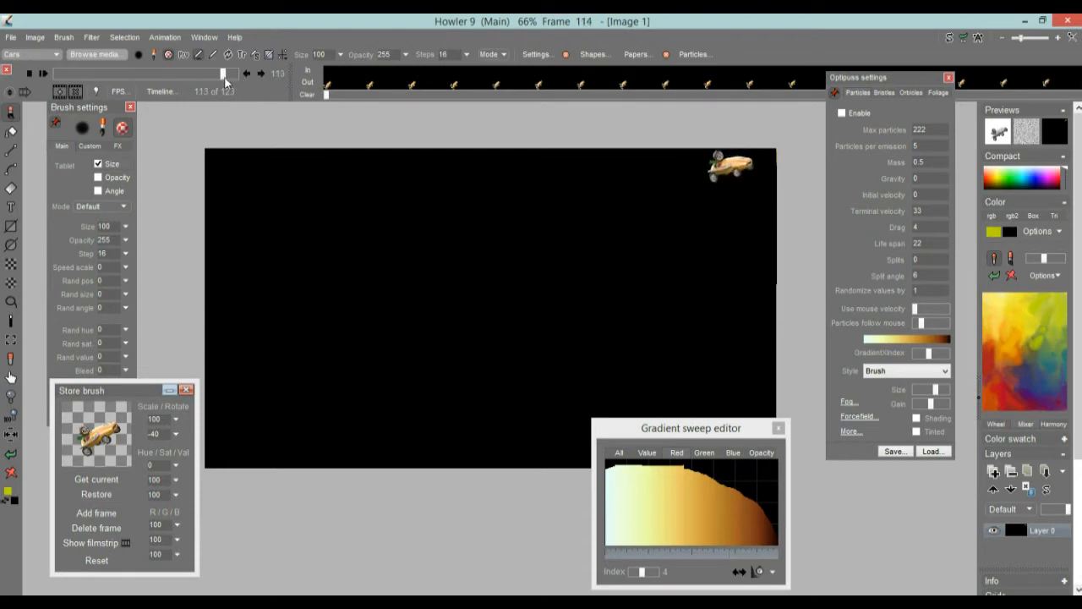
pyautogui.click(43, 73)
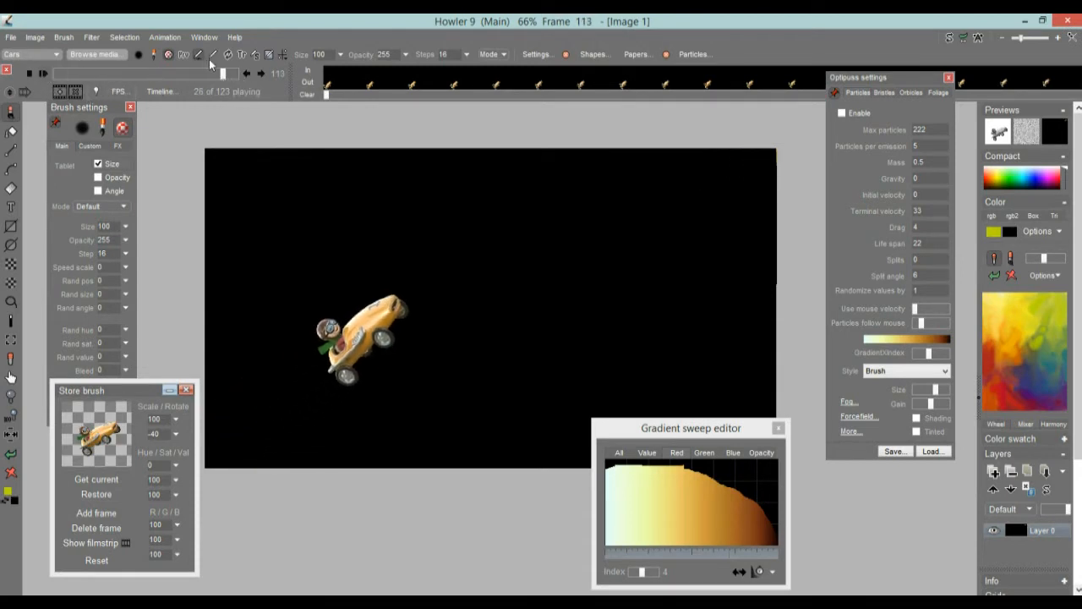
# - Step back and forth through the animation's last frames to examine how the car leaves the upper-right corner
pyautogui.click(235, 75)
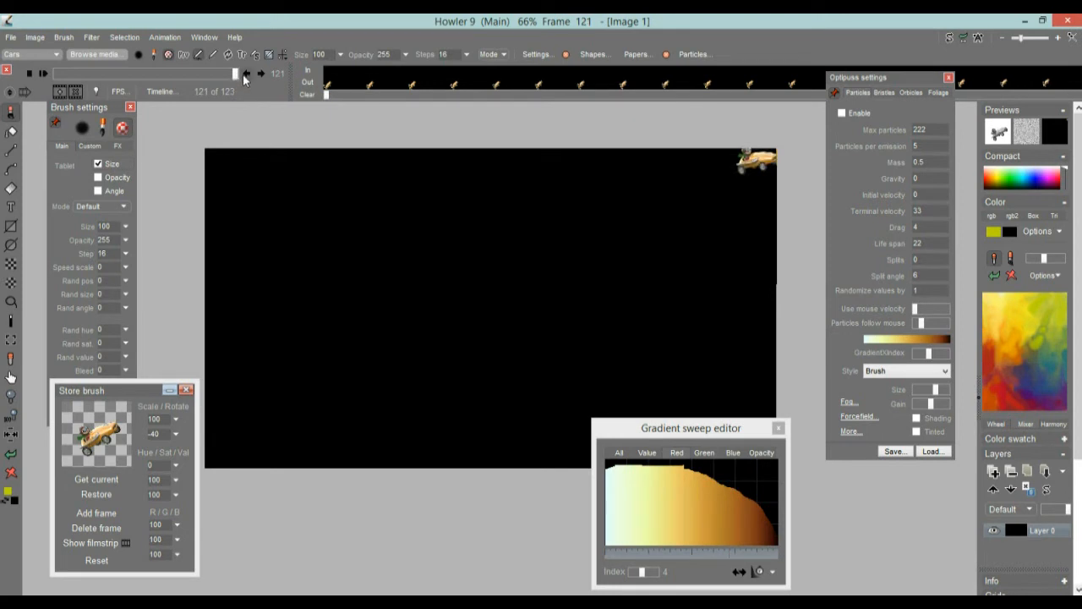
pyautogui.click(261, 75)
pyautogui.click(262, 76)
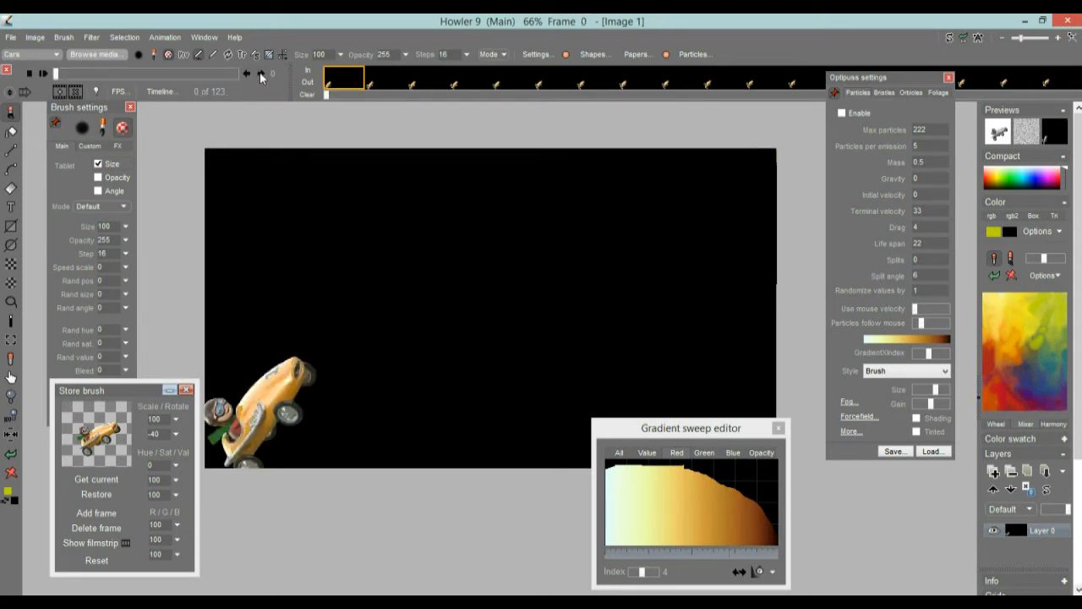
pyautogui.click(248, 75)
pyautogui.click(248, 75)
pyautogui.click(248, 75)
pyautogui.click(248, 75)
pyautogui.click(248, 75)
pyautogui.click(248, 75)
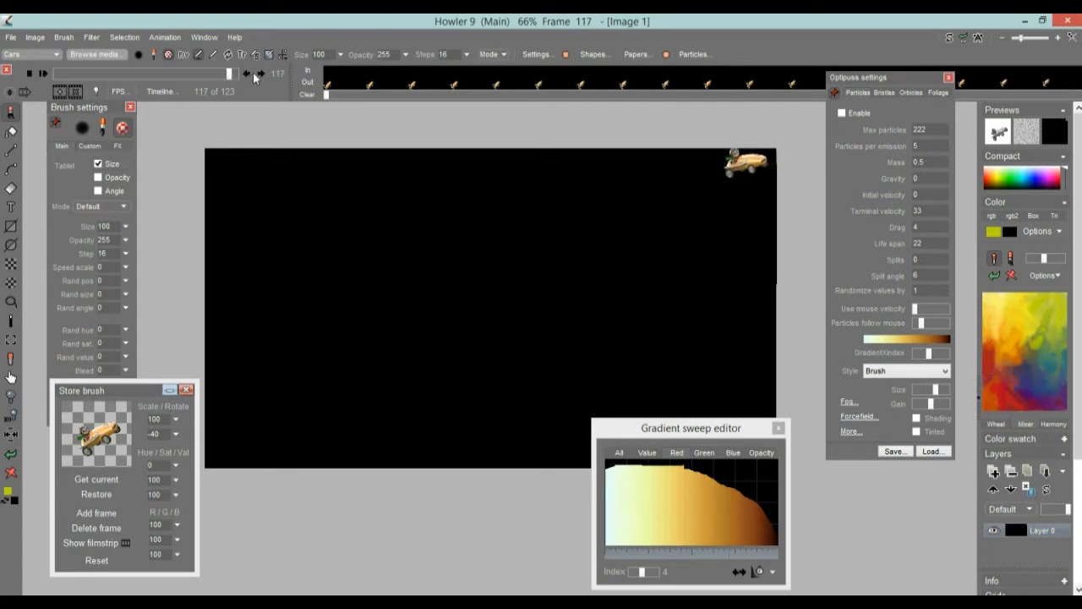
pyautogui.click(261, 75)
pyautogui.click(262, 75)
pyautogui.click(261, 75)
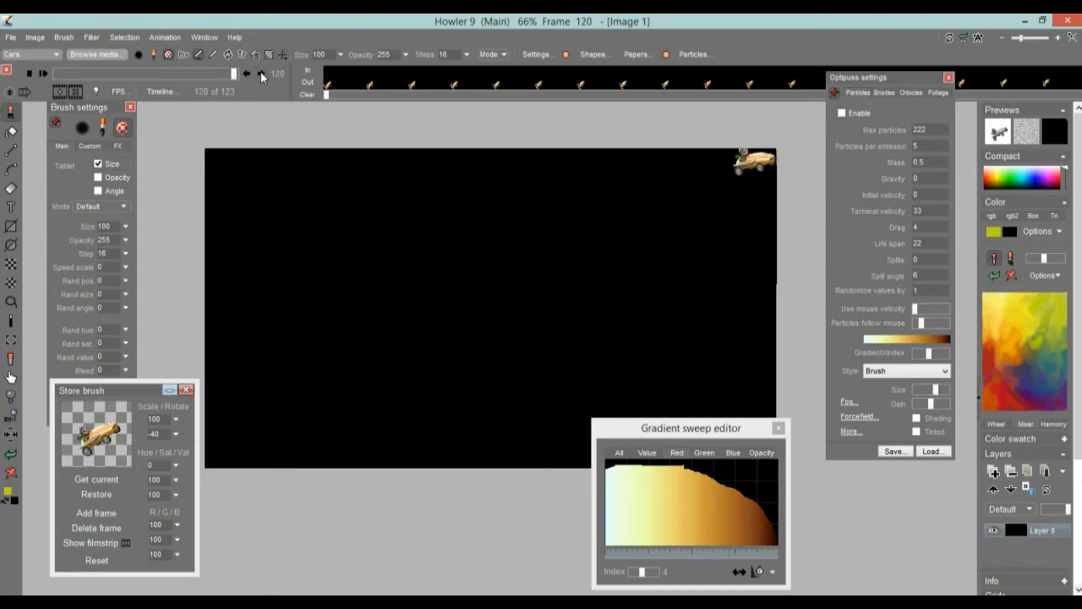
pyautogui.click(262, 76)
pyautogui.click(261, 75)
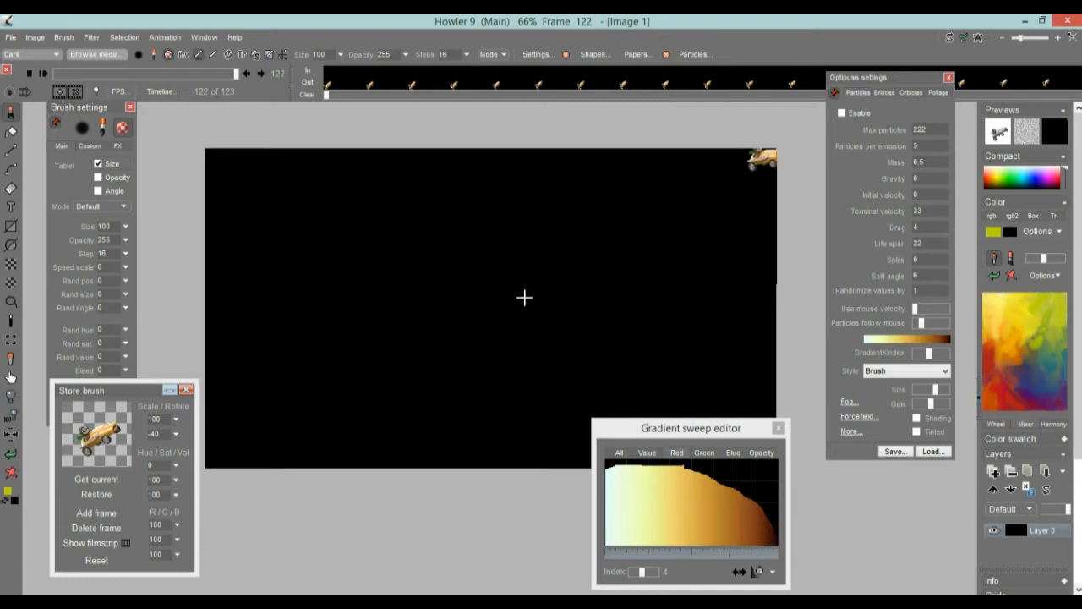
# - Go to frame 84, store a copy of the car animation and move its DWA window beside the Layers panel
pyautogui.moveTo(158, 75); pyautogui.dragTo(180, 74)
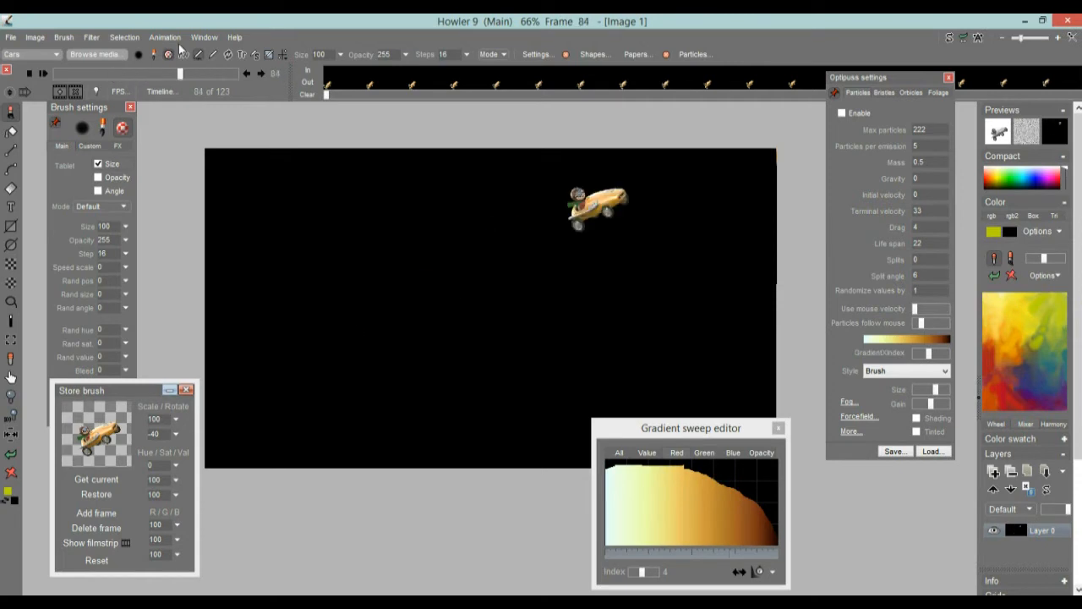
pyautogui.click(165, 37)
pyautogui.moveTo(259, 93)
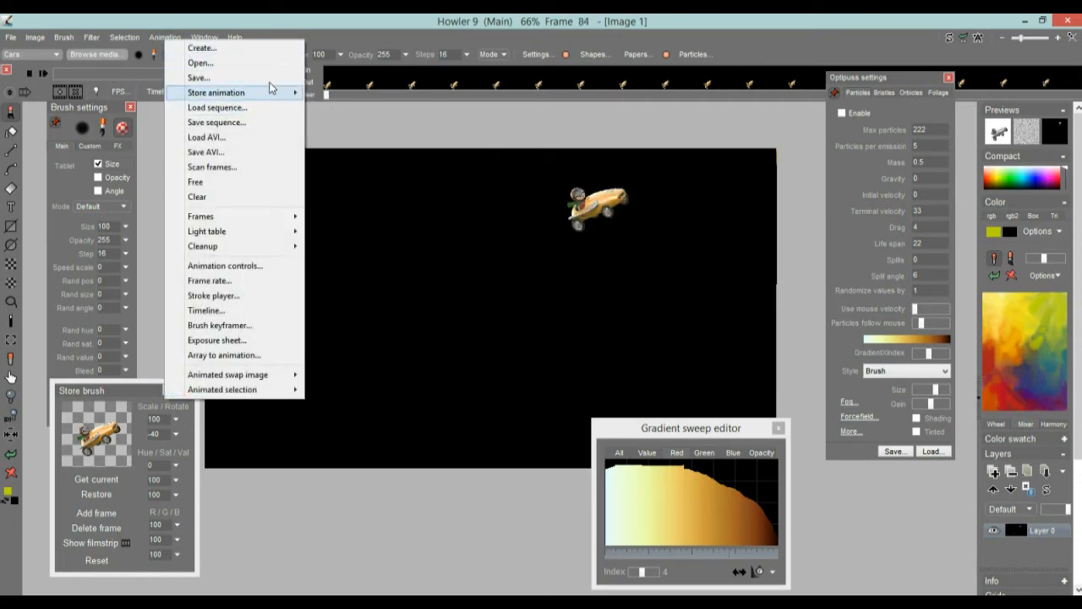
pyautogui.click(338, 106)
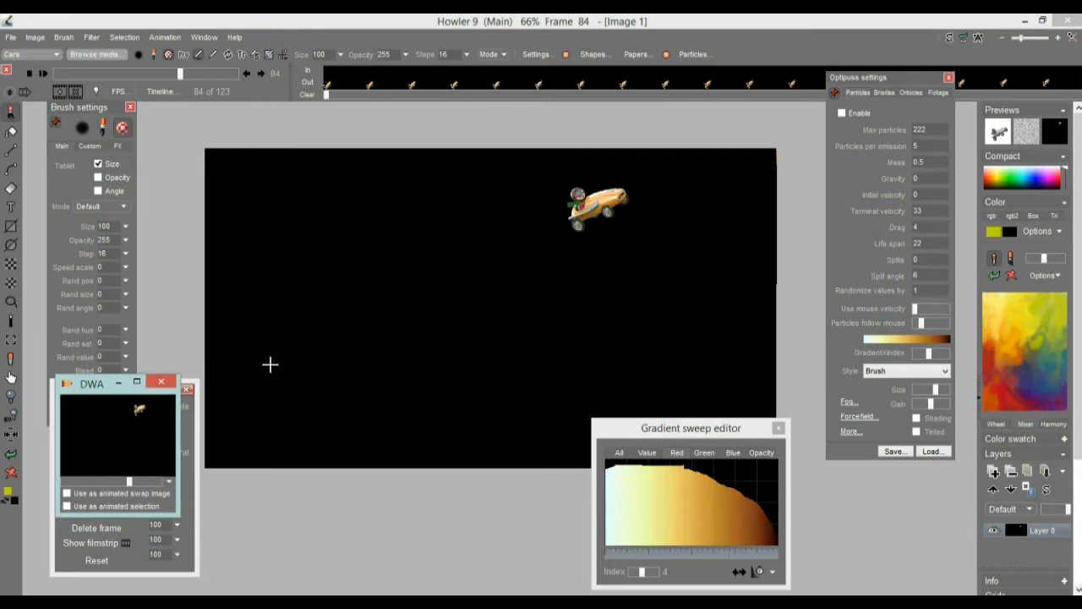
pyautogui.moveTo(88, 387)
pyautogui.mouseDown()
pyautogui.moveTo(962, 355)
pyautogui.moveTo(903, 421)
pyautogui.mouseUp()
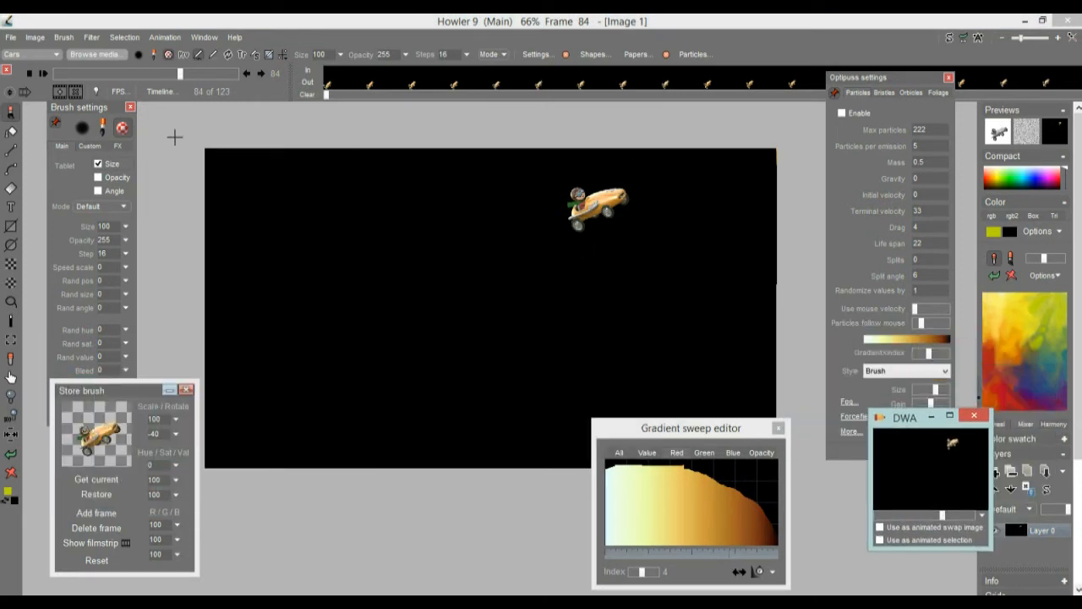
# - Enable Optipuss particles on frame 70, try two sweeping strokes with the car brush and undo the painting
pyautogui.moveTo(179, 82)
pyautogui.mouseDown()
pyautogui.moveTo(212, 80)
pyautogui.moveTo(161, 88)
pyautogui.mouseUp()
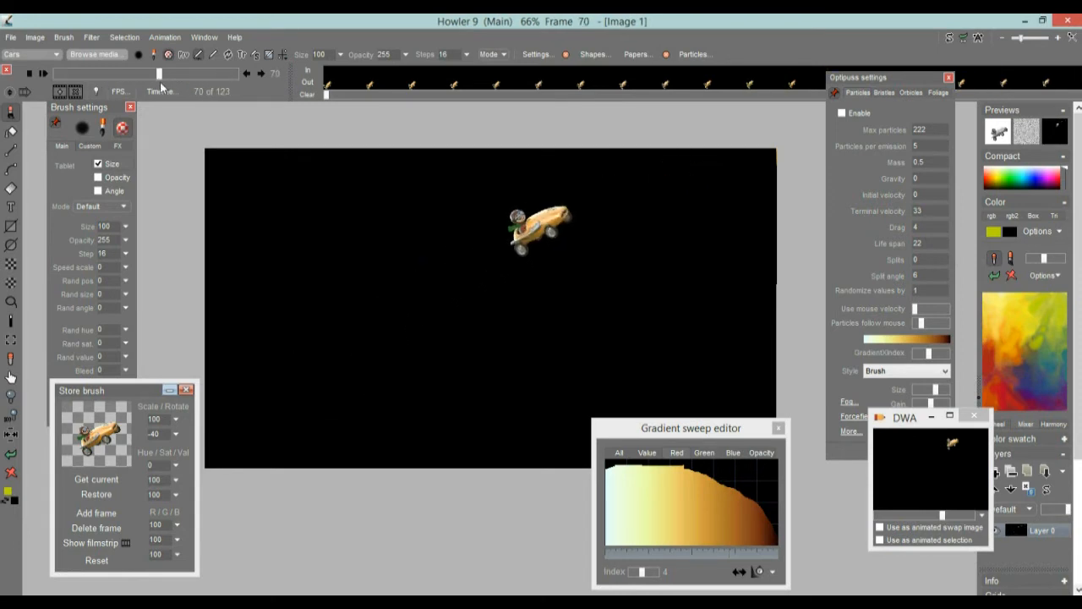
pyautogui.click(843, 113)
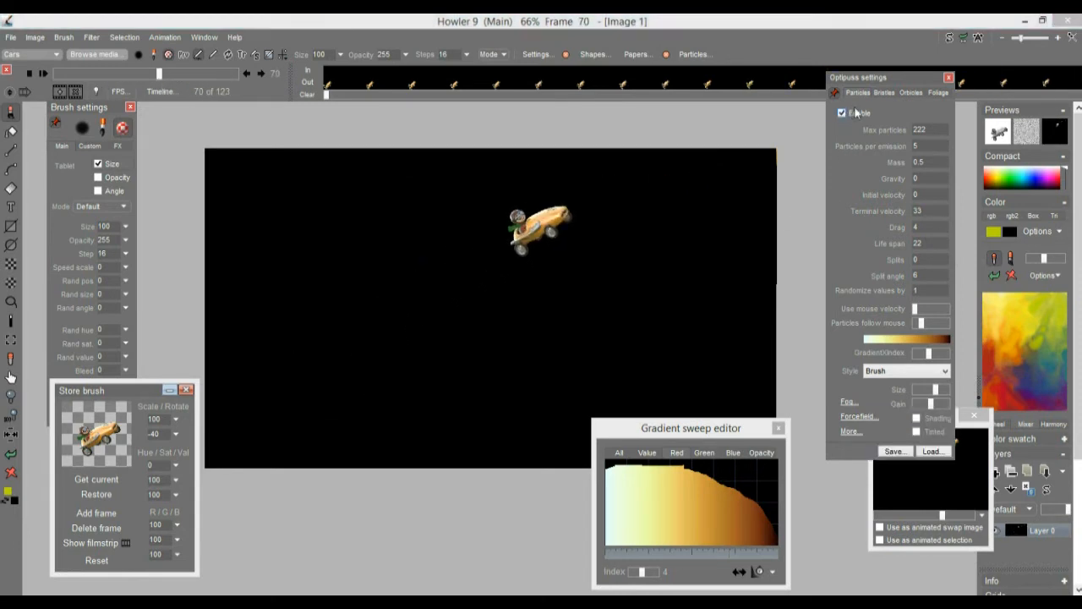
pyautogui.moveTo(363, 375)
pyautogui.mouseDown()
pyautogui.moveTo(498, 300)
pyautogui.moveTo(414, 336)
pyautogui.mouseUp()
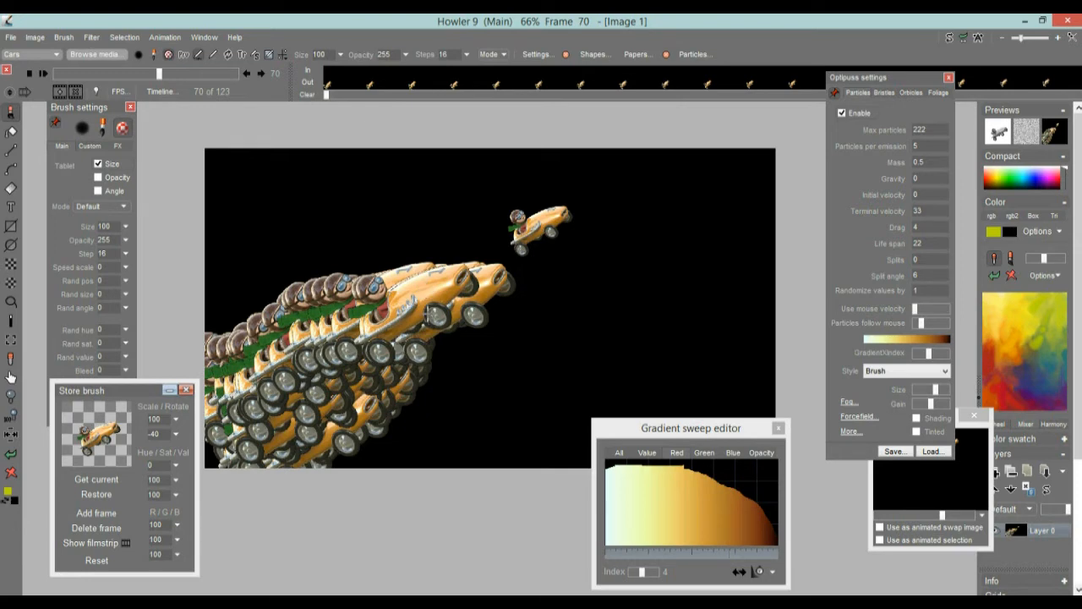
pyautogui.moveTo(473, 310)
pyautogui.mouseDown()
pyautogui.moveTo(592, 302)
pyautogui.moveTo(624, 336)
pyautogui.mouseUp()
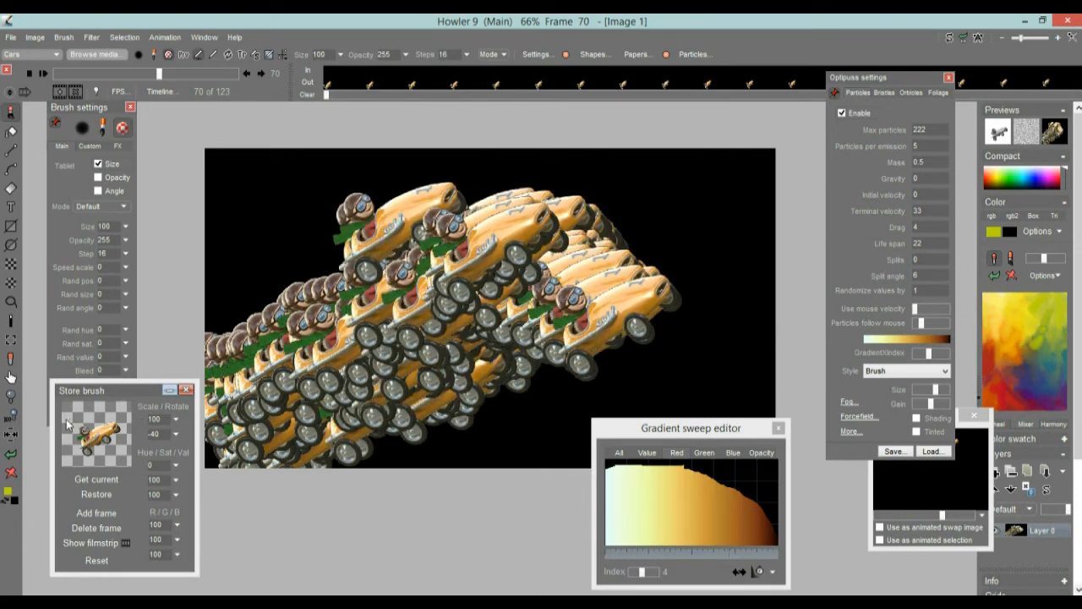
pyautogui.click(11, 474)
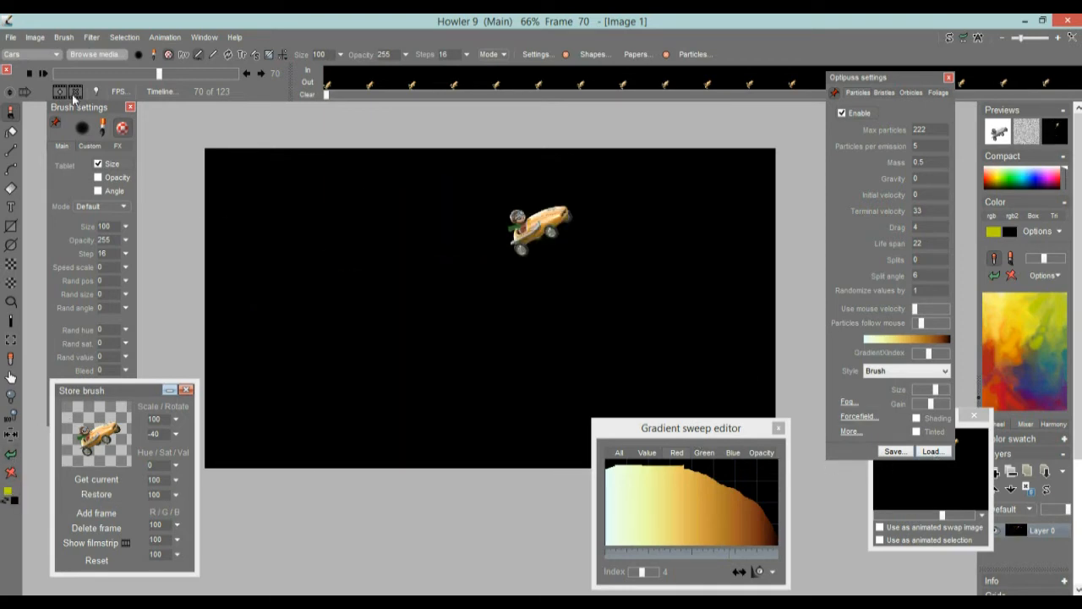
# - Switch to the Med airbrush, enable its Optipuss particles and paint a sweeping arc across frame 70
pyautogui.click(44, 52)
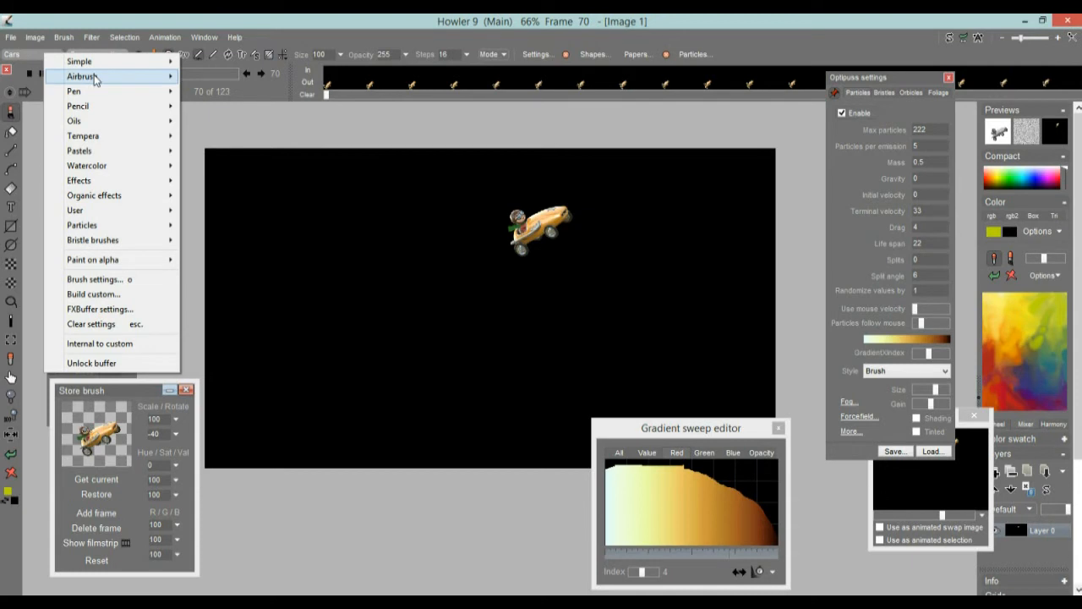
pyautogui.moveTo(94, 76)
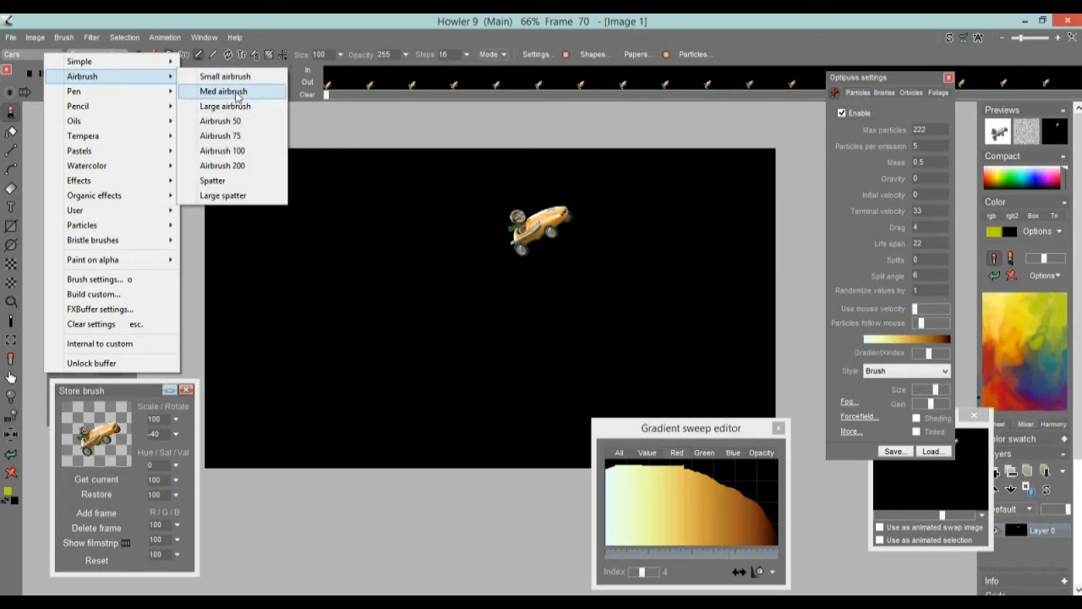
pyautogui.click(223, 91)
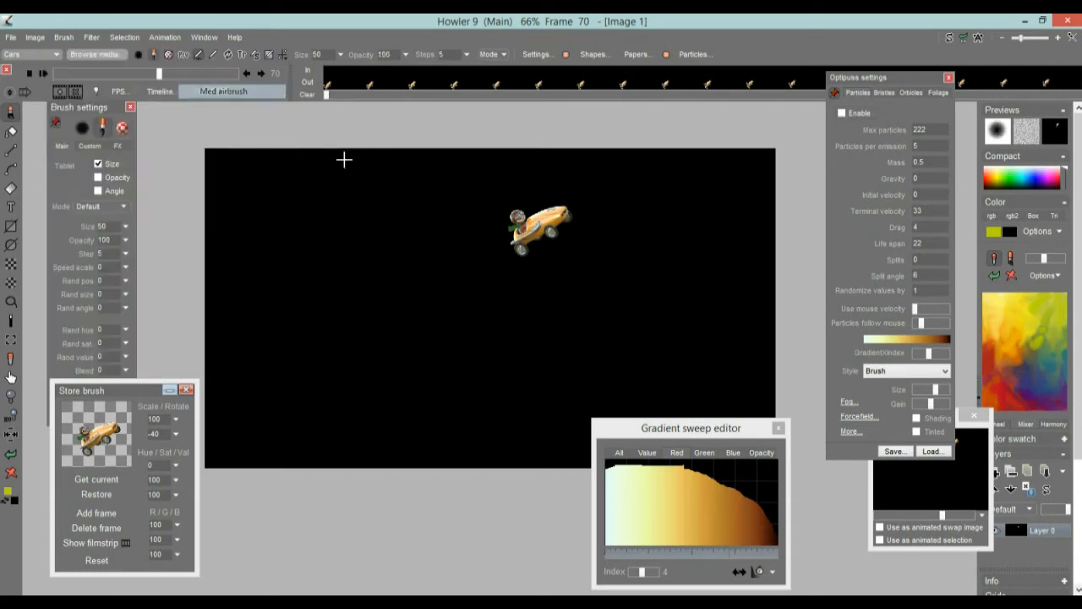
pyautogui.click(851, 113)
pyautogui.moveTo(476, 318)
pyautogui.mouseDown()
pyautogui.moveTo(512, 248)
pyautogui.moveTo(651, 251)
pyautogui.moveTo(701, 278)
pyautogui.moveTo(754, 339)
pyautogui.mouseUp()
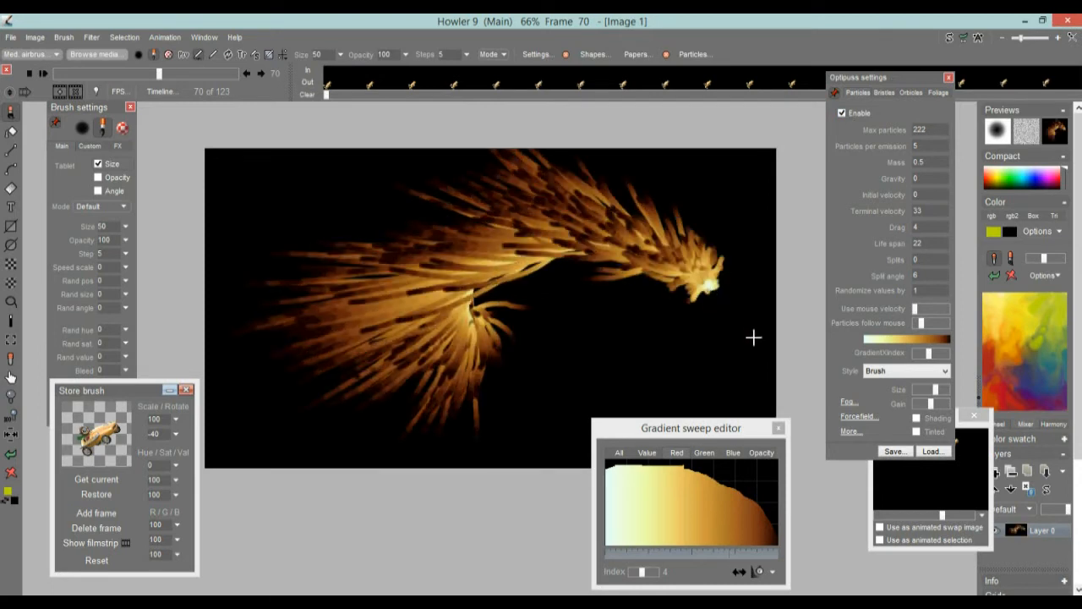
# - Load the "my smoke trail 001.opt" particle preset, try a second stroke on frame 70 and undo the painting
pyautogui.click(931, 451)
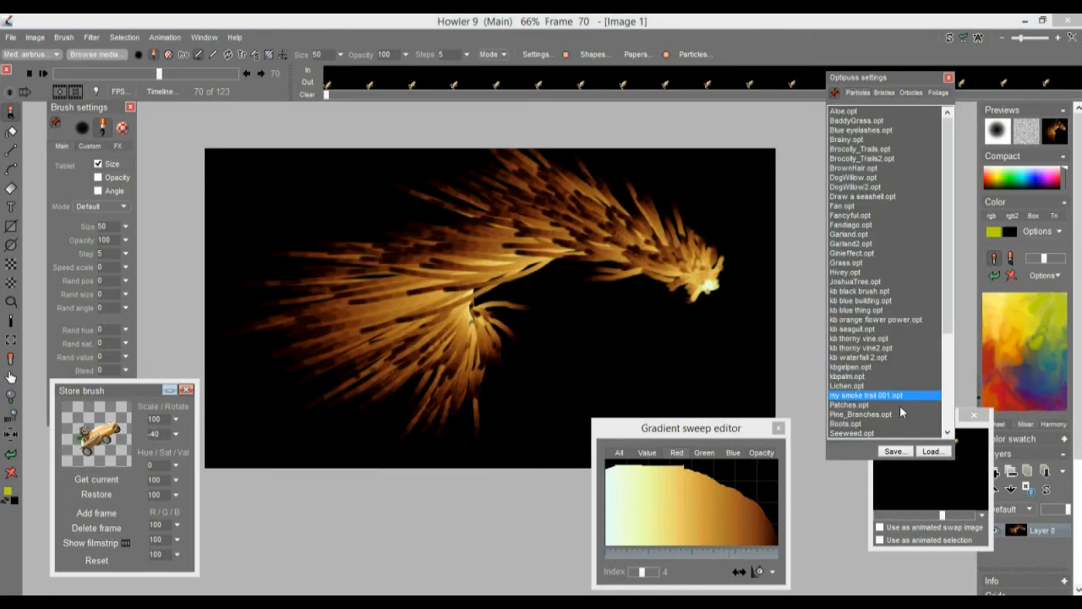
pyautogui.click(859, 397)
pyautogui.moveTo(381, 384)
pyautogui.mouseDown()
pyautogui.moveTo(363, 367)
pyautogui.moveTo(500, 312)
pyautogui.moveTo(609, 295)
pyautogui.moveTo(665, 295)
pyautogui.moveTo(694, 339)
pyautogui.mouseUp()
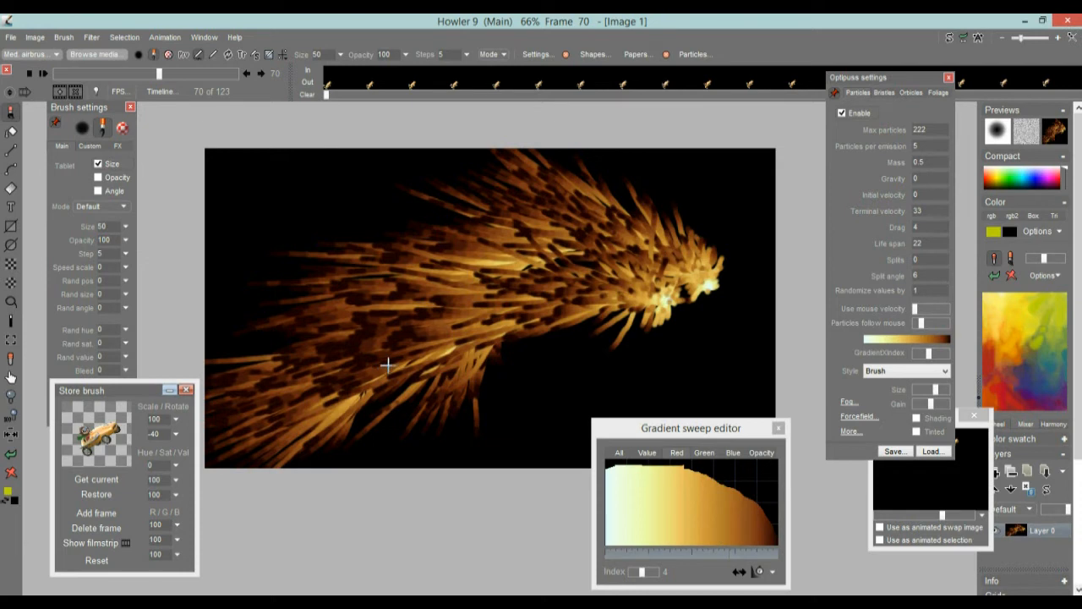
pyautogui.click(13, 476)
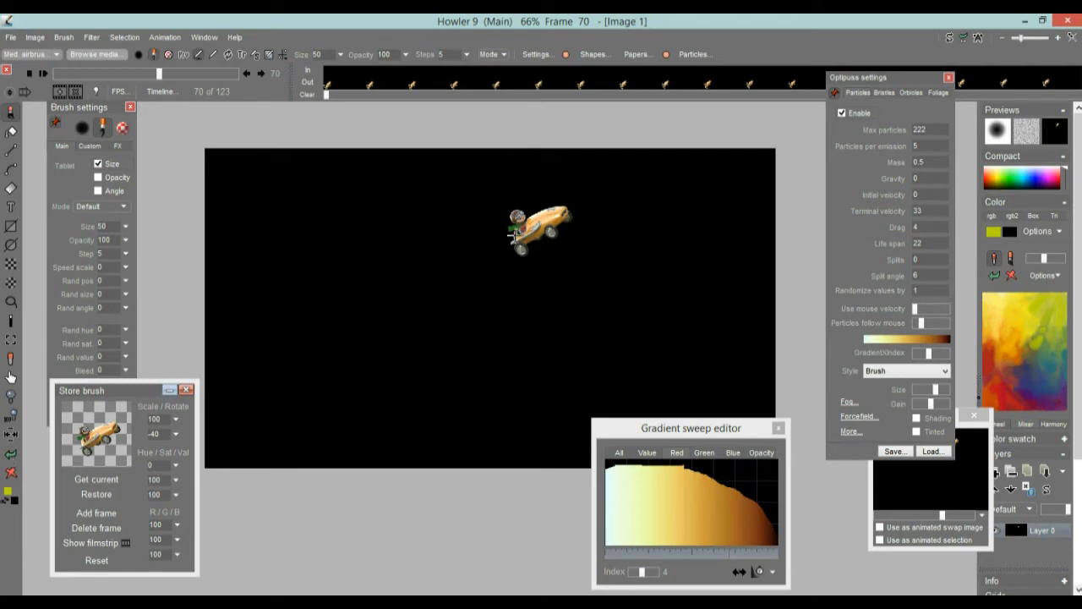
# - Try a particle stroke along the car's path on frame 23, check neighbouring frames and undo the stroke
pyautogui.moveTo(159, 75); pyautogui.dragTo(52, 74)
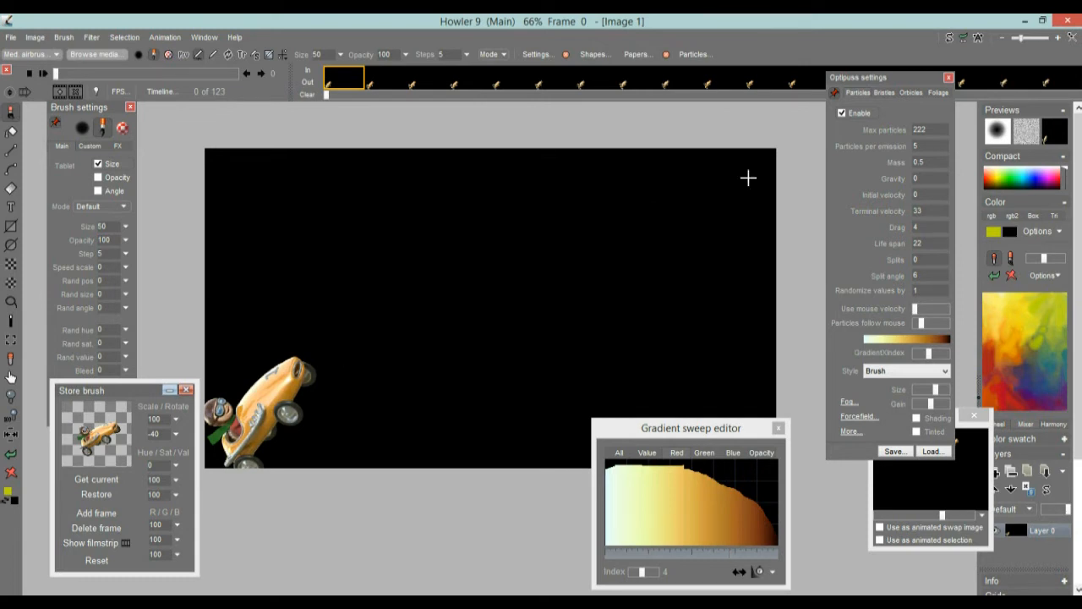
pyautogui.moveTo(61, 75); pyautogui.dragTo(94, 89)
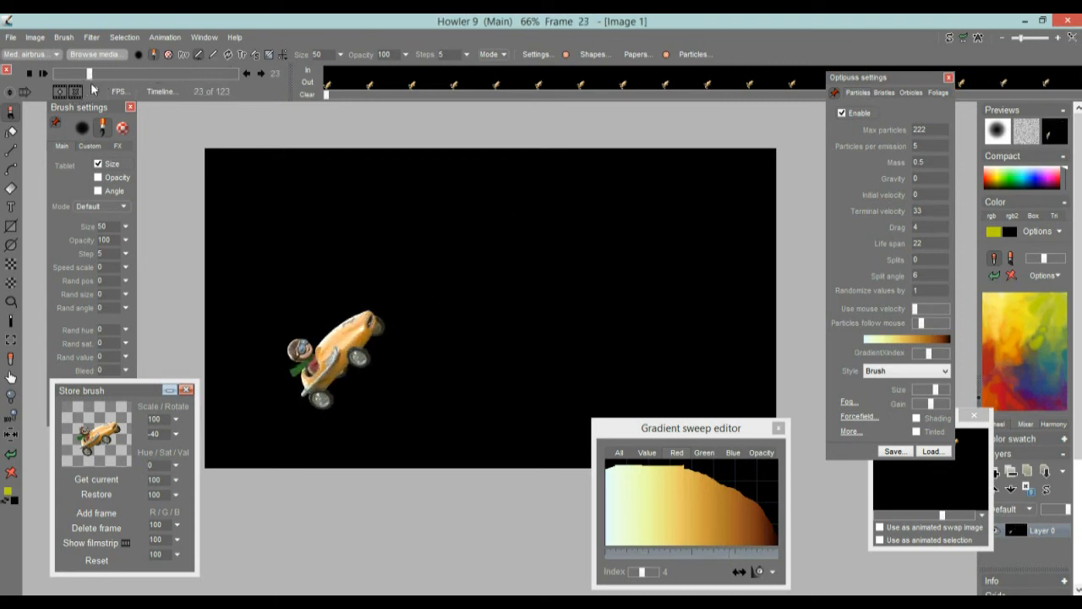
pyautogui.moveTo(241, 434)
pyautogui.mouseDown()
pyautogui.moveTo(266, 401)
pyautogui.moveTo(471, 244)
pyautogui.moveTo(619, 193)
pyautogui.moveTo(761, 169)
pyautogui.moveTo(748, 166)
pyautogui.mouseUp()
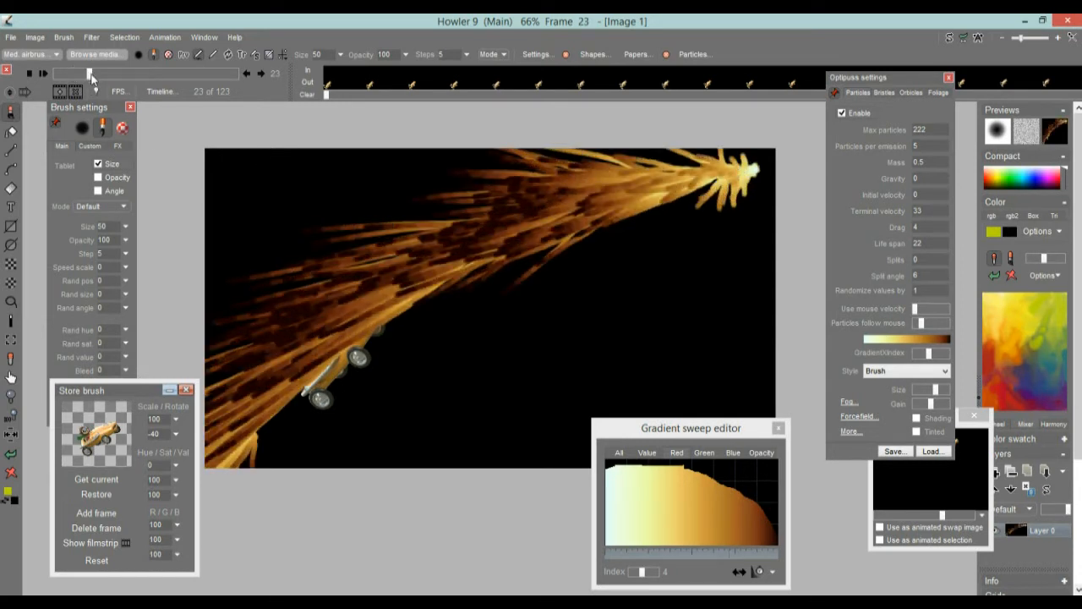
pyautogui.press('space')
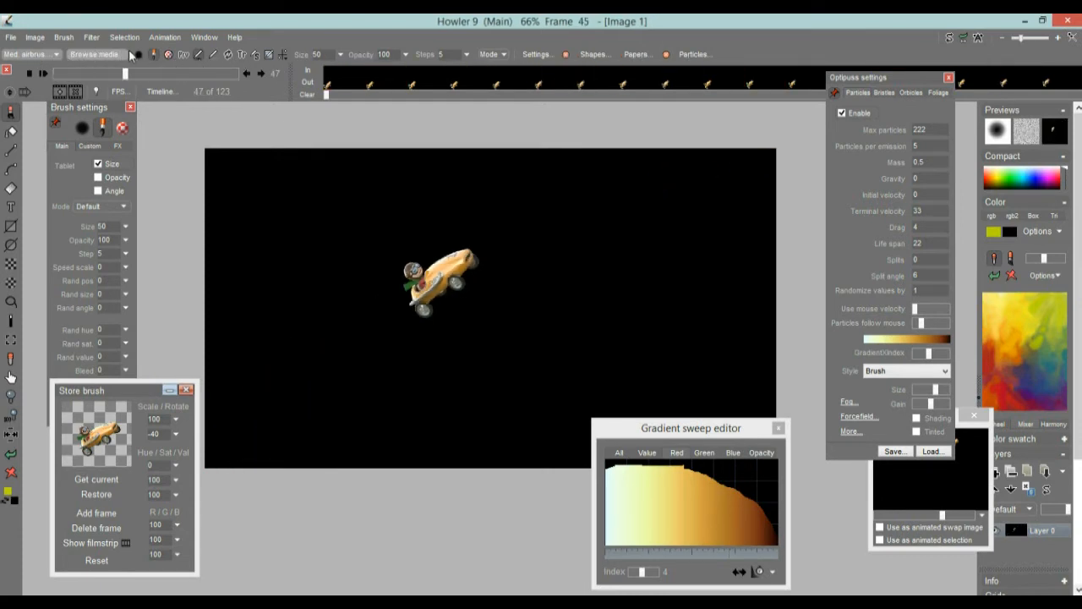
pyautogui.moveTo(117, 72); pyautogui.dragTo(90, 74)
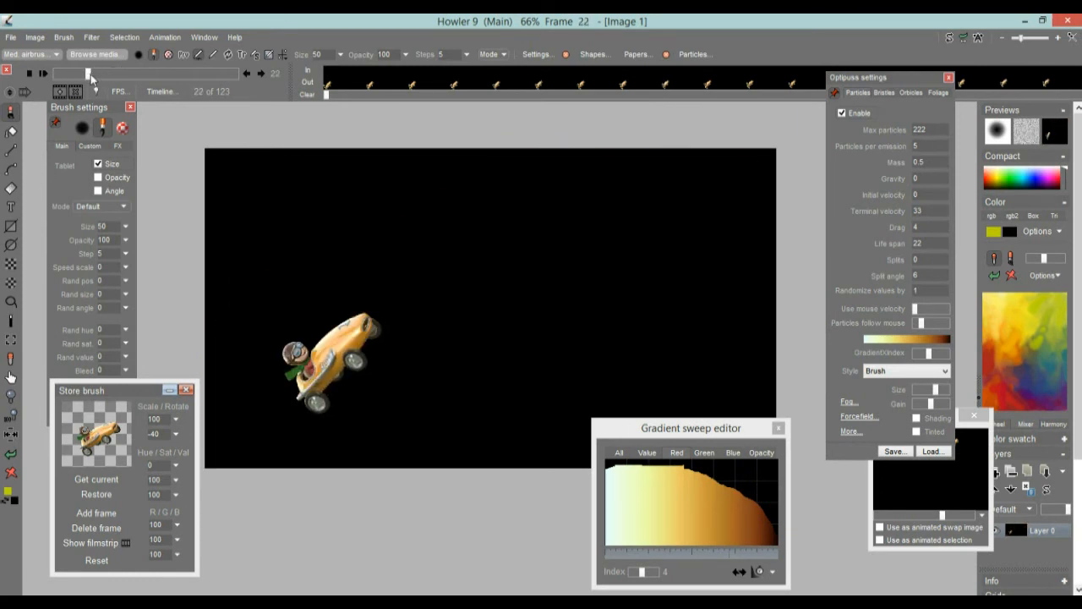
pyautogui.click(10, 457)
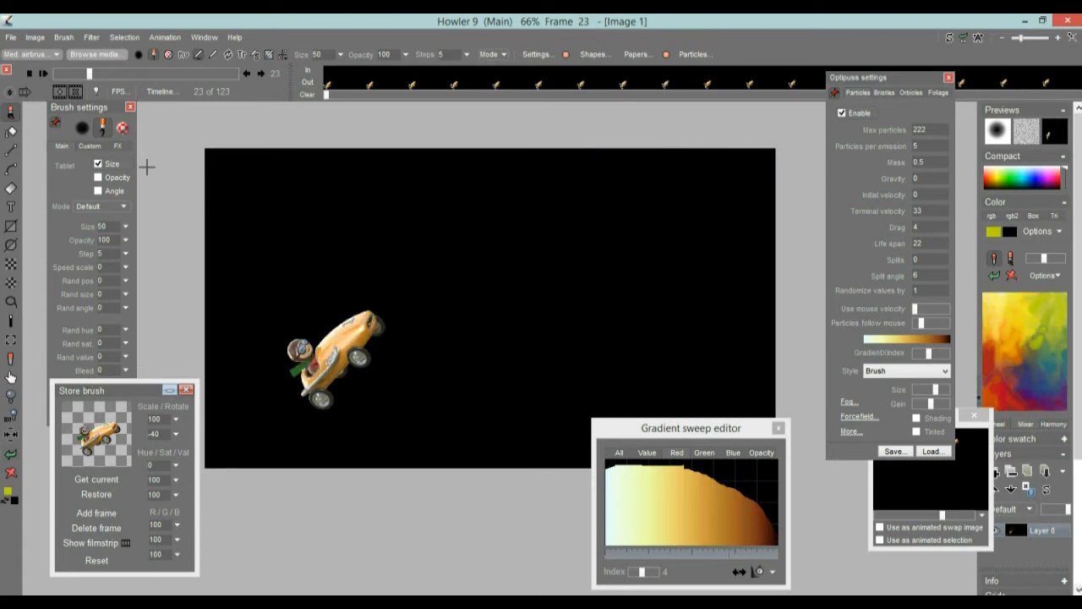
# - On frame 0, paint a particle stroke along the car's path from the lower-left corner to the upper-right edge, and undo it
pyautogui.moveTo(89, 73); pyautogui.dragTo(49, 165)
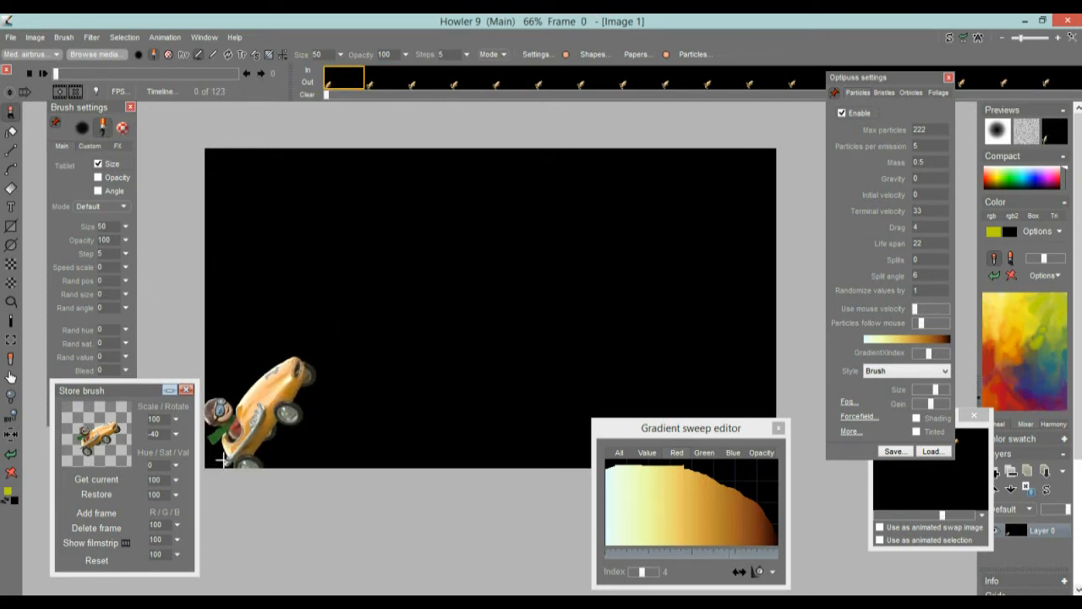
pyautogui.moveTo(223, 455)
pyautogui.mouseDown()
pyautogui.moveTo(353, 360)
pyautogui.moveTo(563, 246)
pyautogui.moveTo(788, 188)
pyautogui.moveTo(679, 222)
pyautogui.mouseUp()
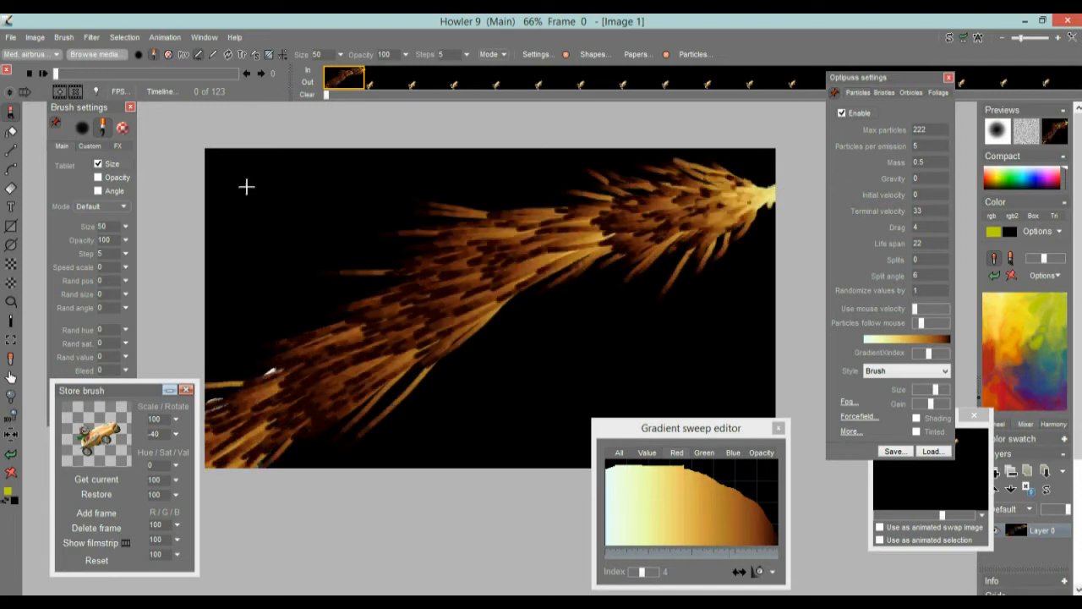
pyautogui.moveTo(60, 76); pyautogui.dragTo(53, 83)
pyautogui.click(11, 456)
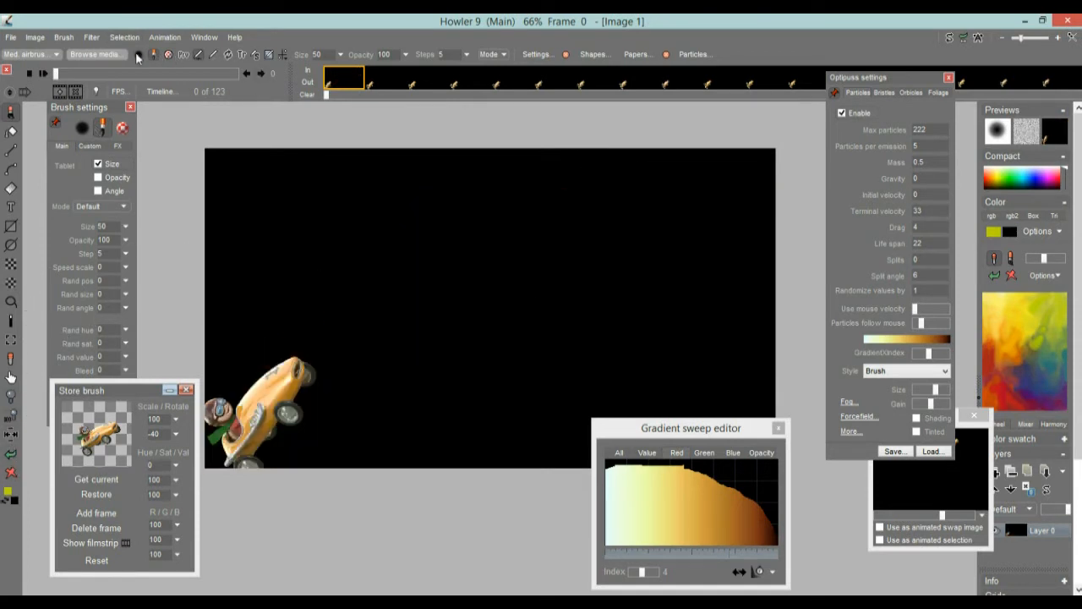
# - Open the Stroke re-player, place it above the Store brush window and replay the last stroke on the current frame
pyautogui.click(165, 37)
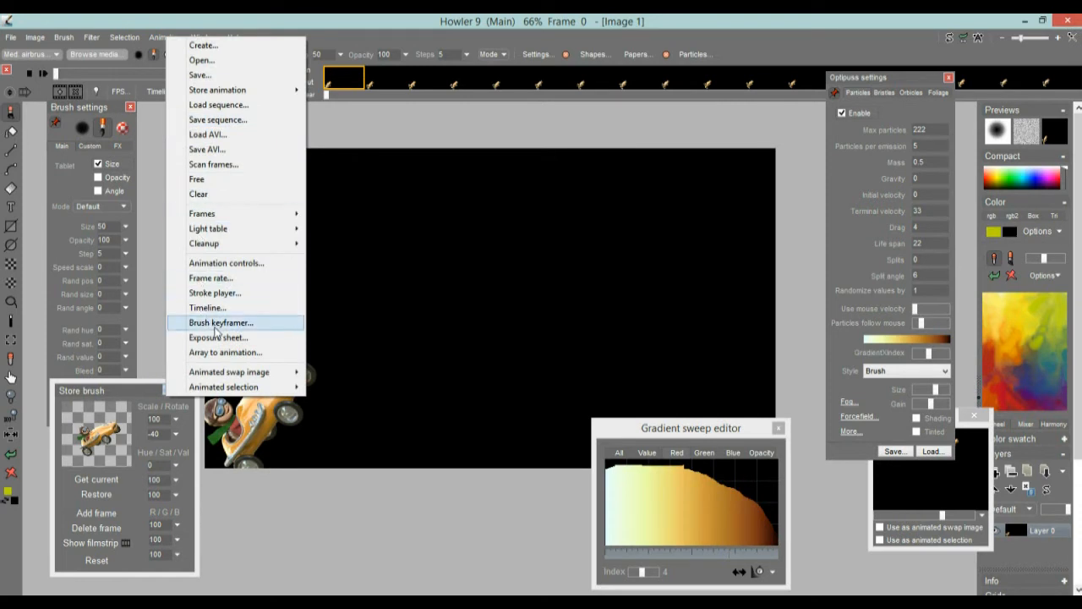
pyautogui.click(214, 293)
pyautogui.moveTo(87, 43)
pyautogui.mouseDown()
pyautogui.moveTo(124, 51)
pyautogui.moveTo(143, 208)
pyautogui.mouseUp()
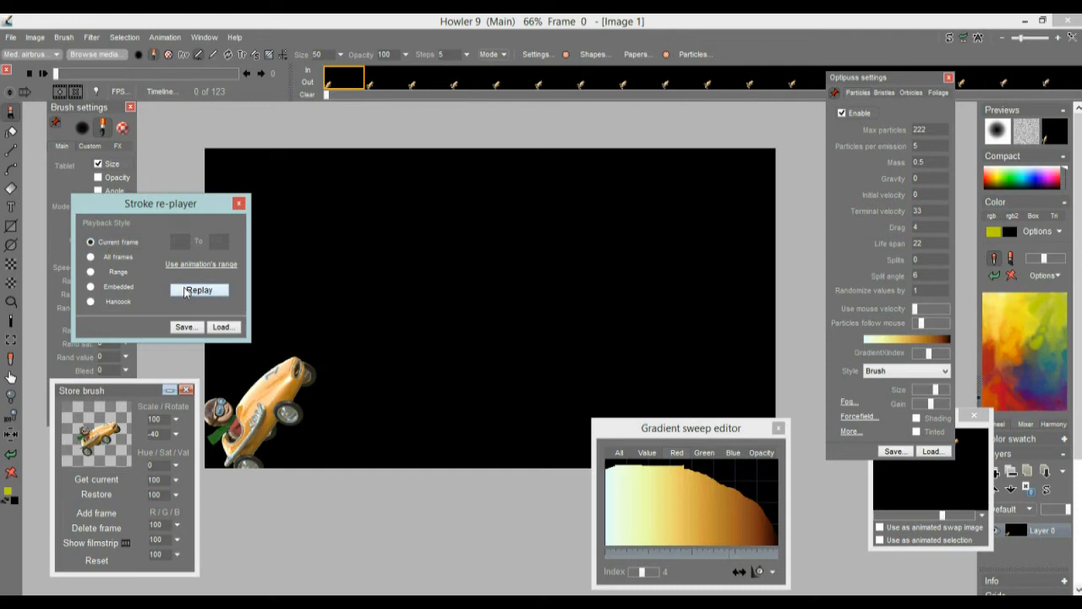
pyautogui.click(186, 290)
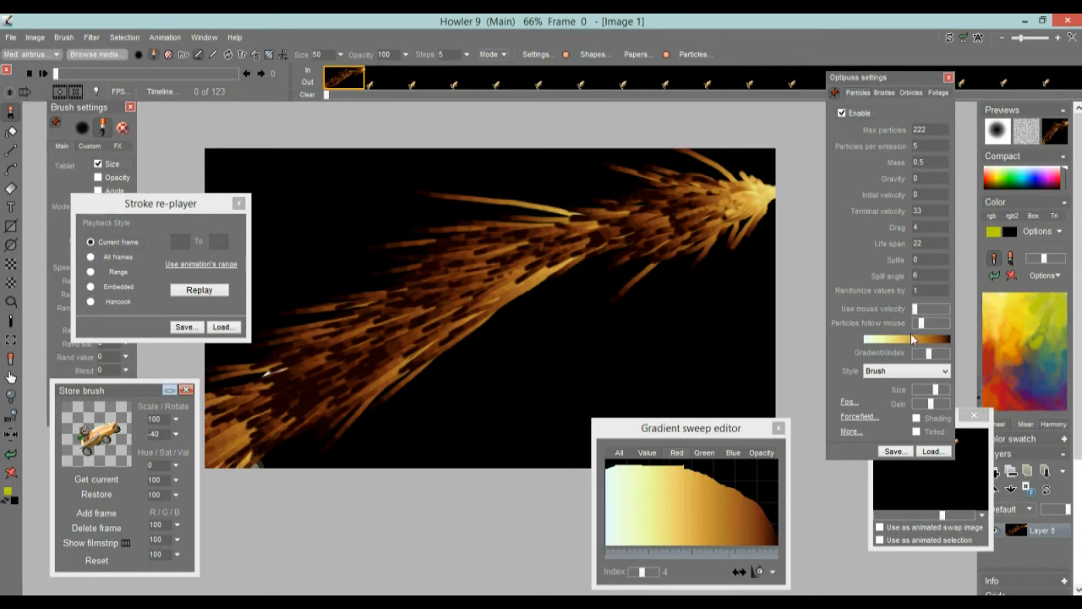
# - Replay the stroke on frame 0 with a blue particle gradient, and again with a black-to-white gradient
pyautogui.moveTo(932, 360); pyautogui.dragTo(929, 361)
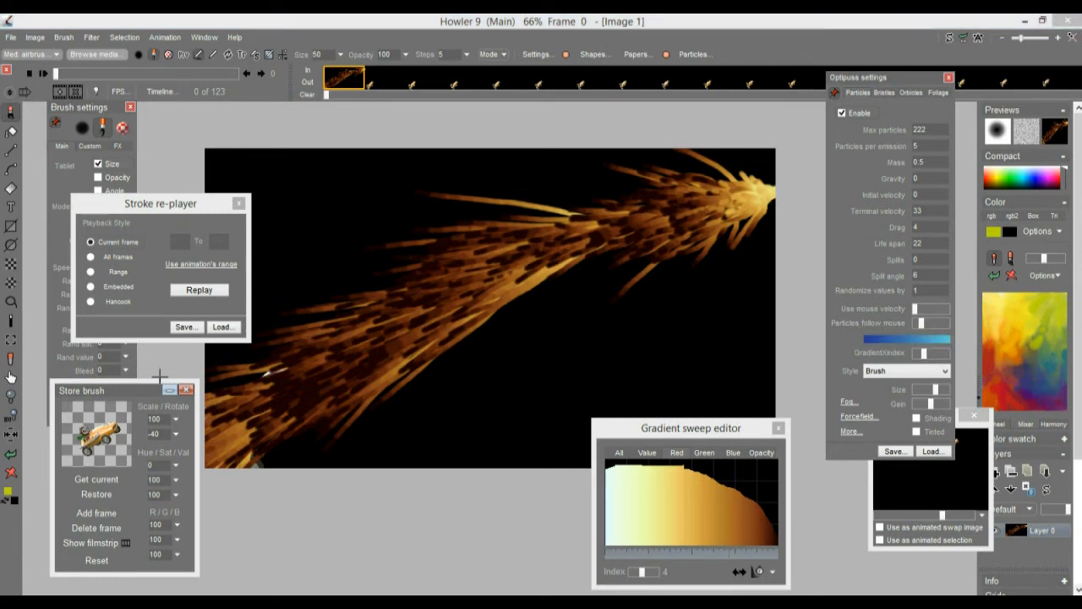
pyautogui.click(199, 290)
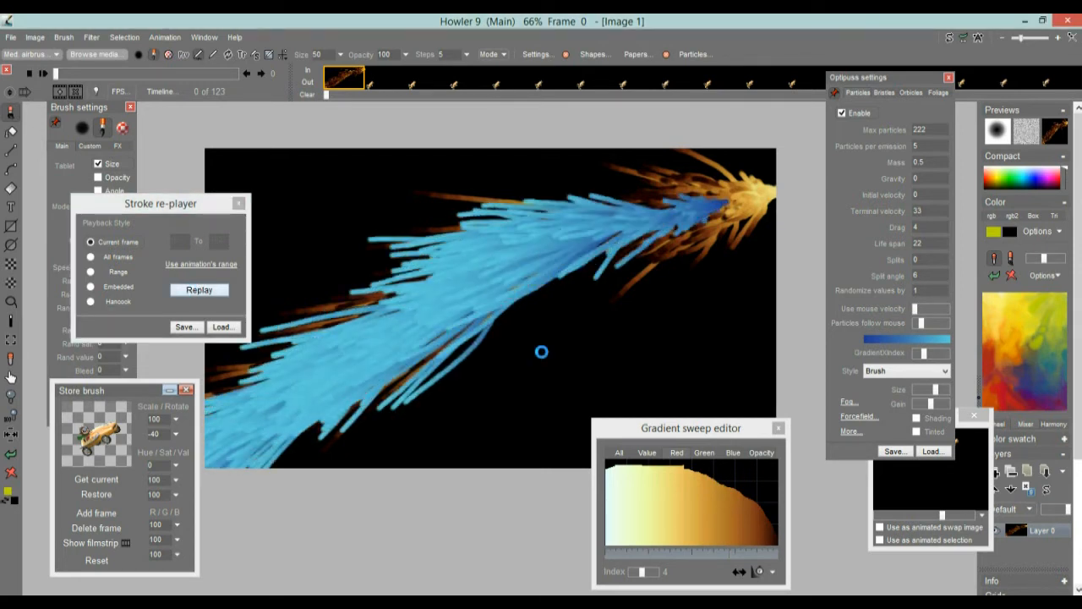
pyautogui.moveTo(926, 359); pyautogui.dragTo(914, 360)
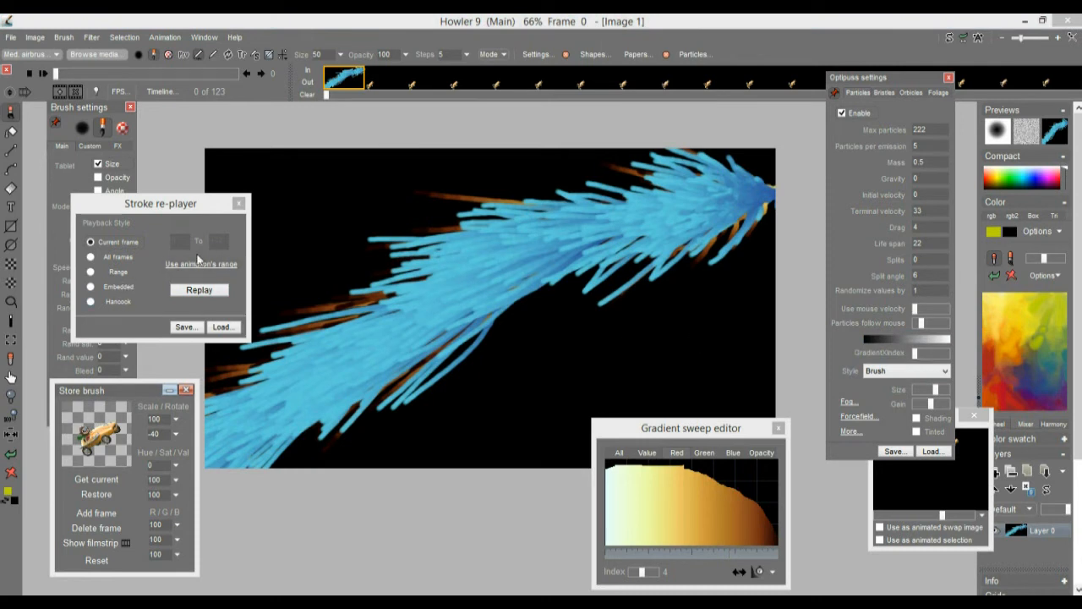
pyautogui.click(195, 291)
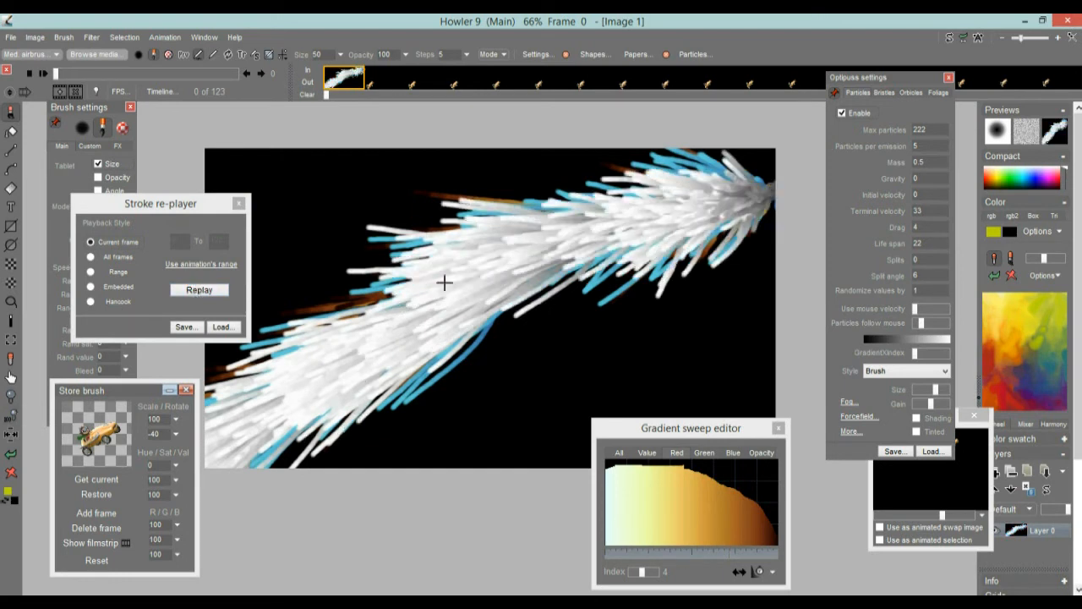
# - Undo the three replayed strokes on frame 0 and replay the stroke with the All frames playback style
pyautogui.click(12, 455)
pyautogui.click(11, 455)
pyautogui.click(12, 455)
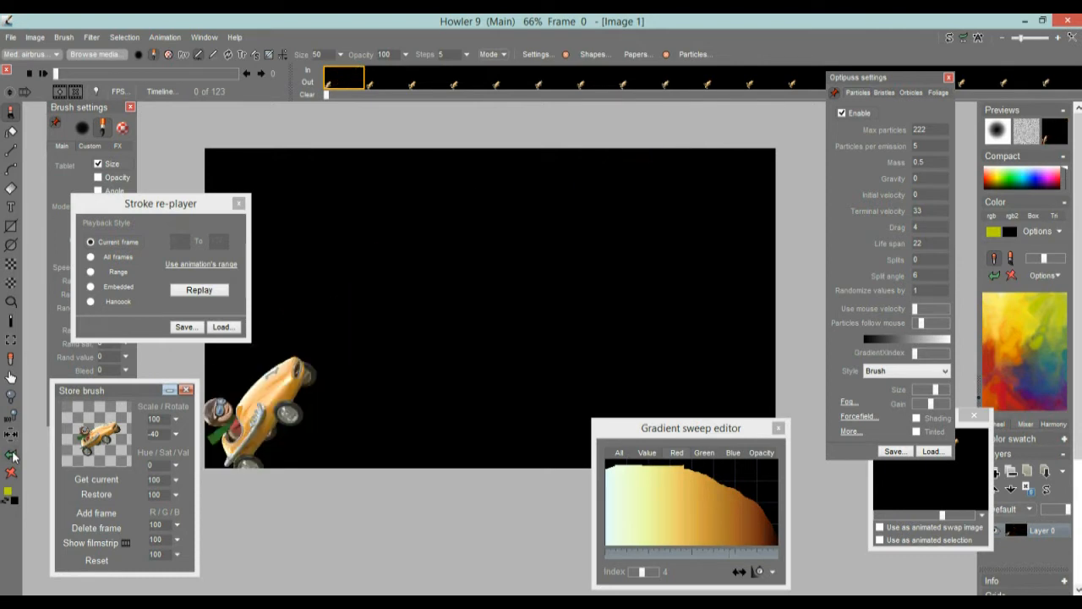
pyautogui.click(112, 259)
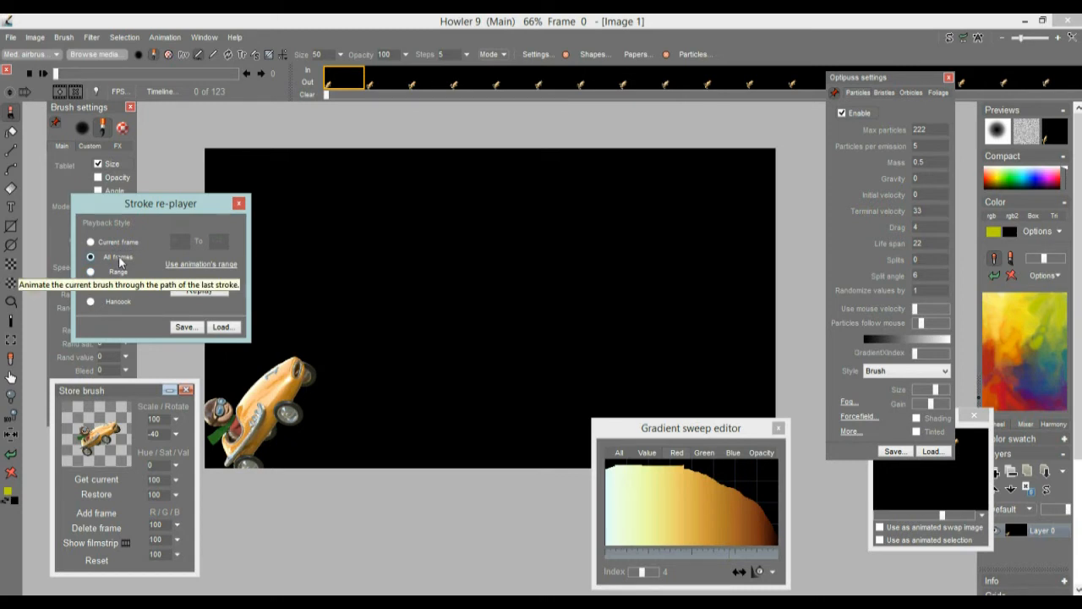
pyautogui.click(200, 290)
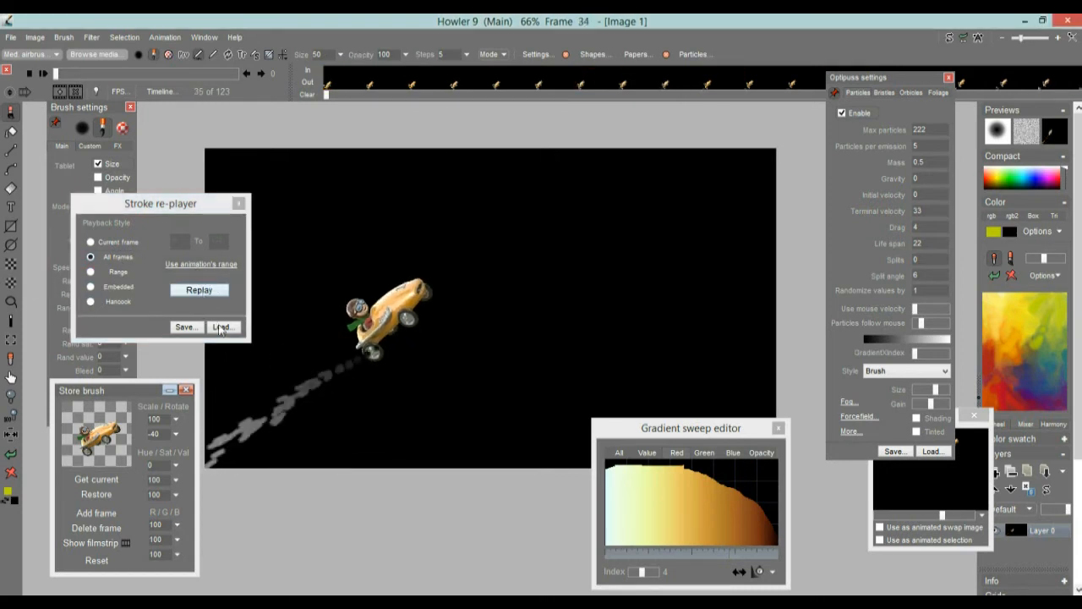
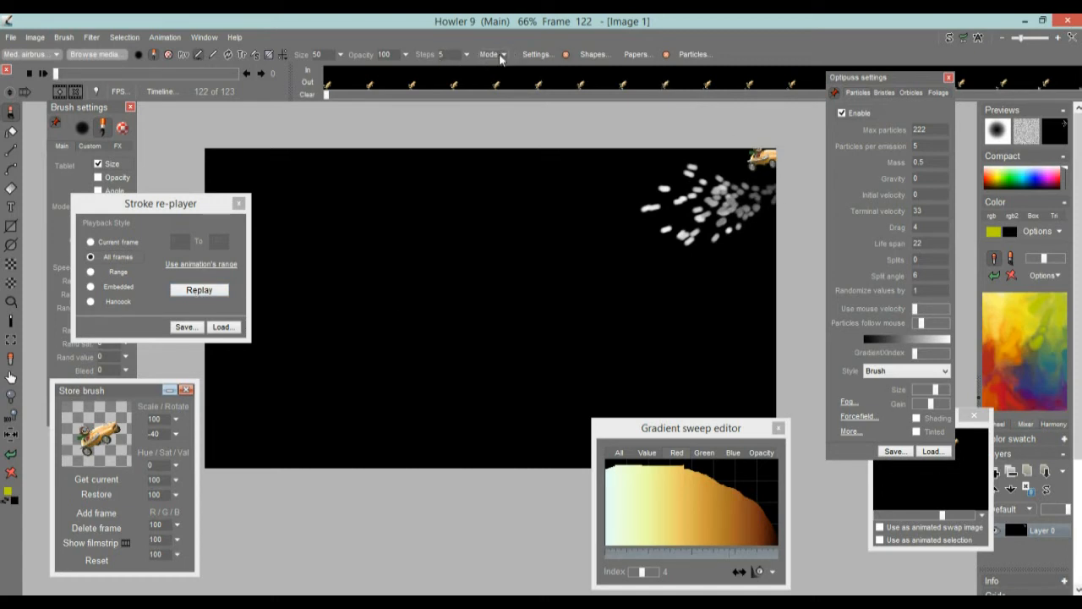
# - Set the airbrush size to 85 and opacity to 36, and replay the stroke over all frames
pyautogui.click(405, 55)
pyautogui.moveTo(356, 74); pyautogui.dragTo(345, 74)
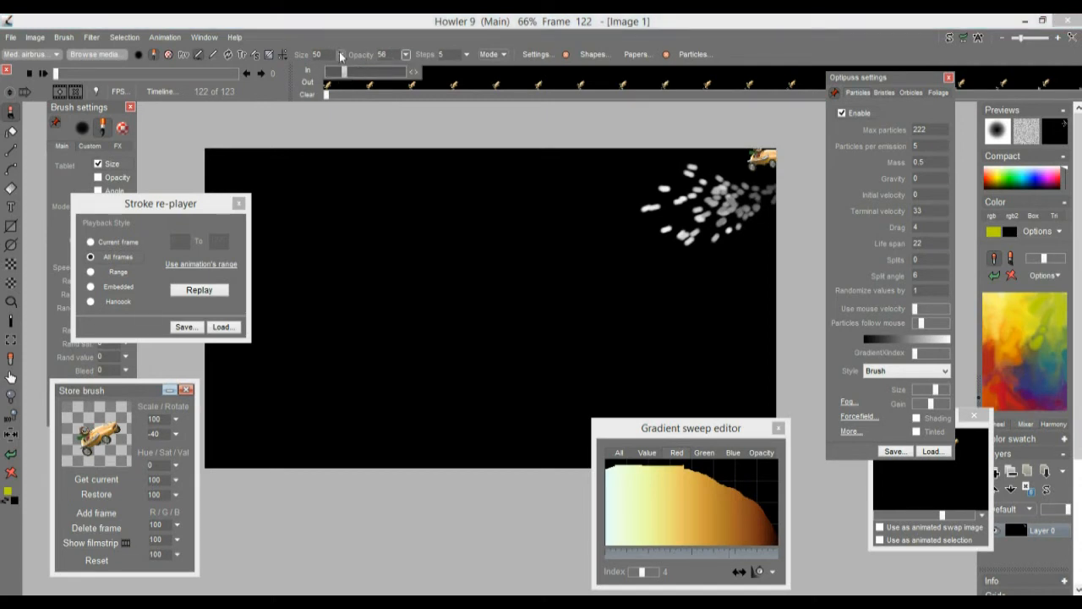
pyautogui.click(340, 54)
pyautogui.moveTo(319, 73); pyautogui.dragTo(329, 76)
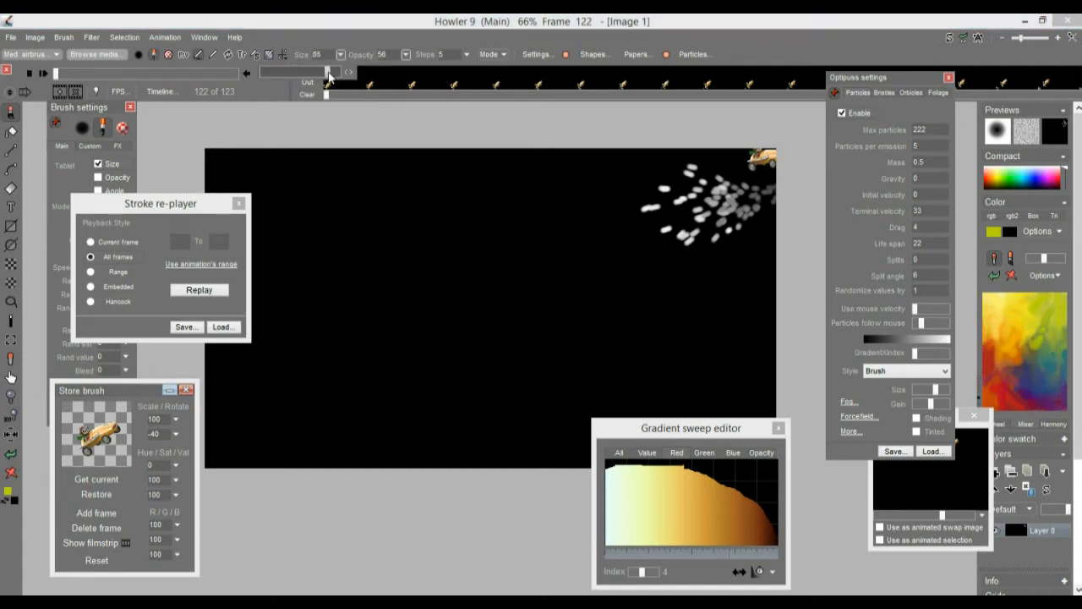
pyautogui.click(406, 56)
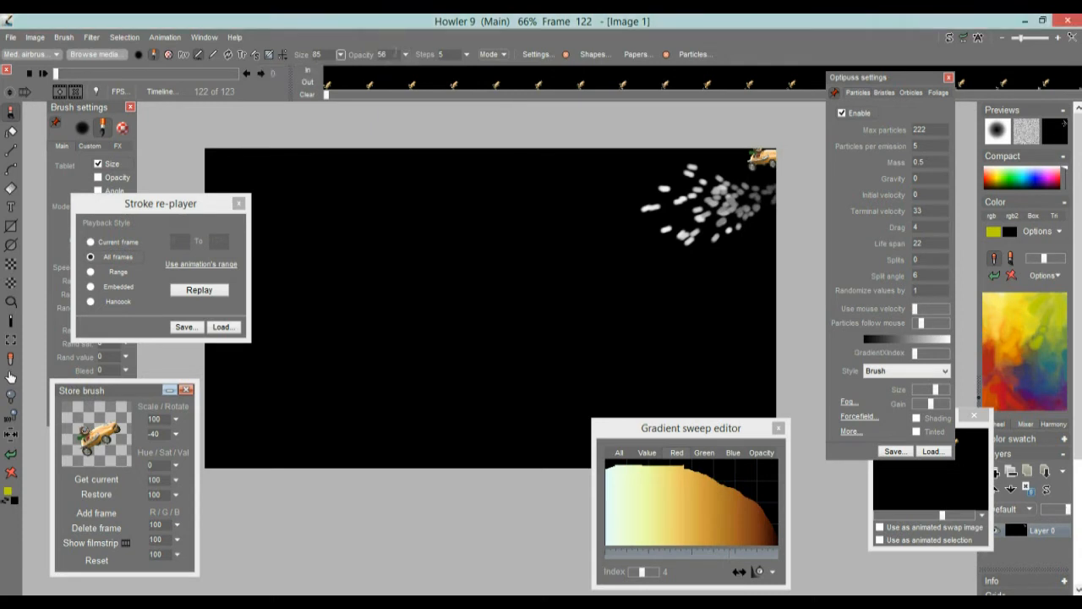
pyautogui.click(406, 56)
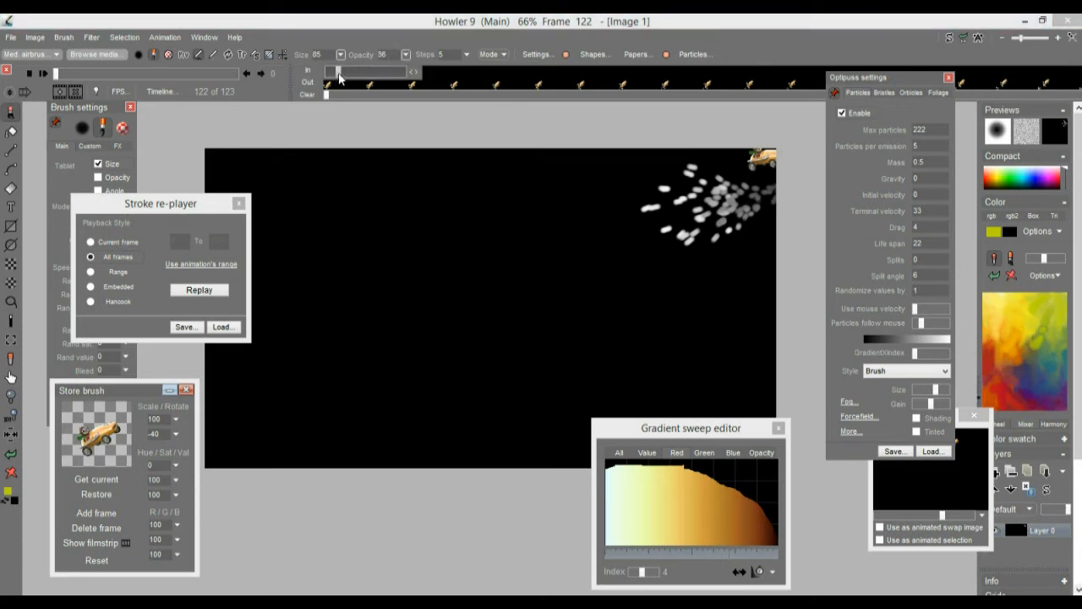
pyautogui.click(408, 32)
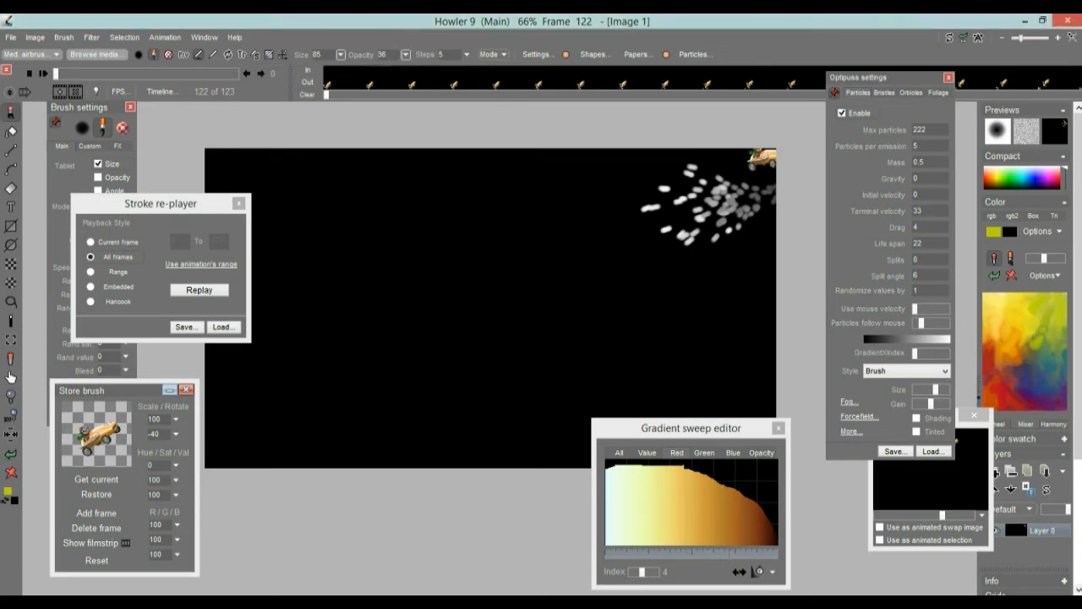
pyautogui.click(197, 290)
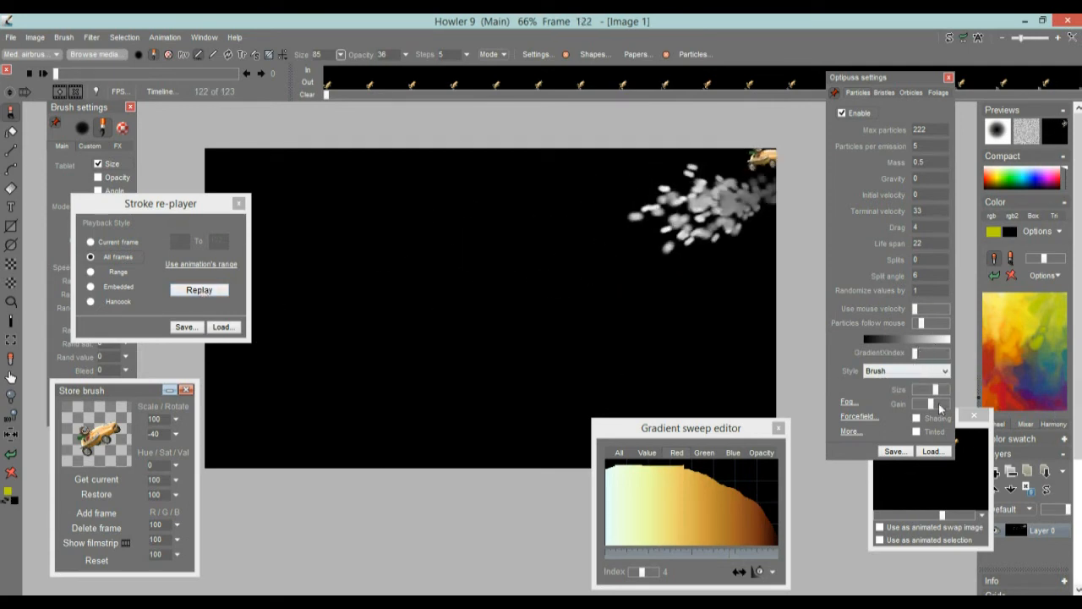
# - Change the particle gradient to orange-to-white and replay the stroke over all frames
pyautogui.moveTo(919, 356); pyautogui.dragTo(947, 356)
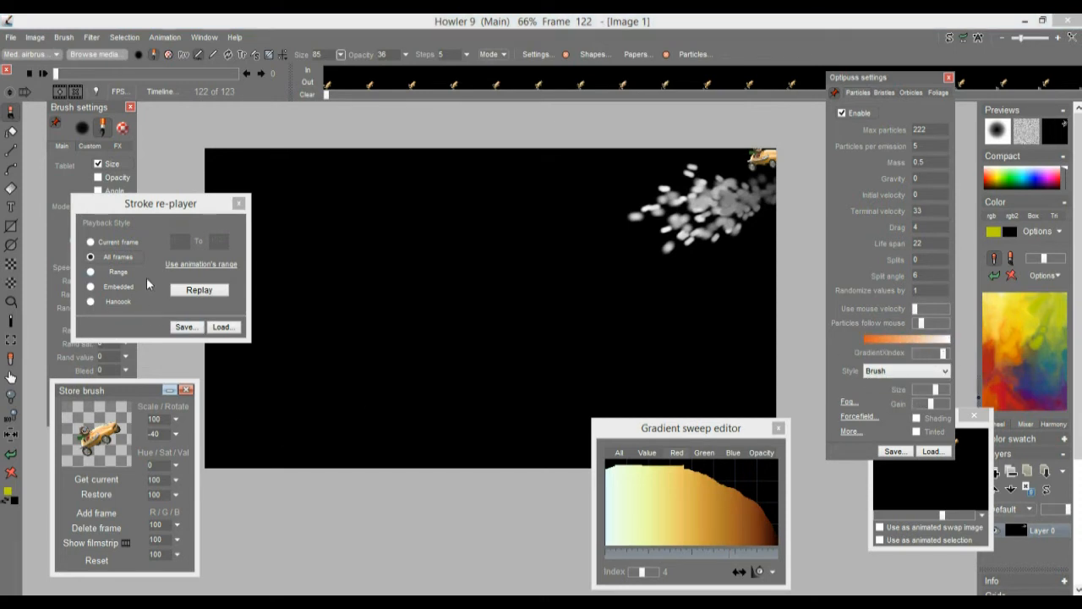
pyautogui.click(195, 292)
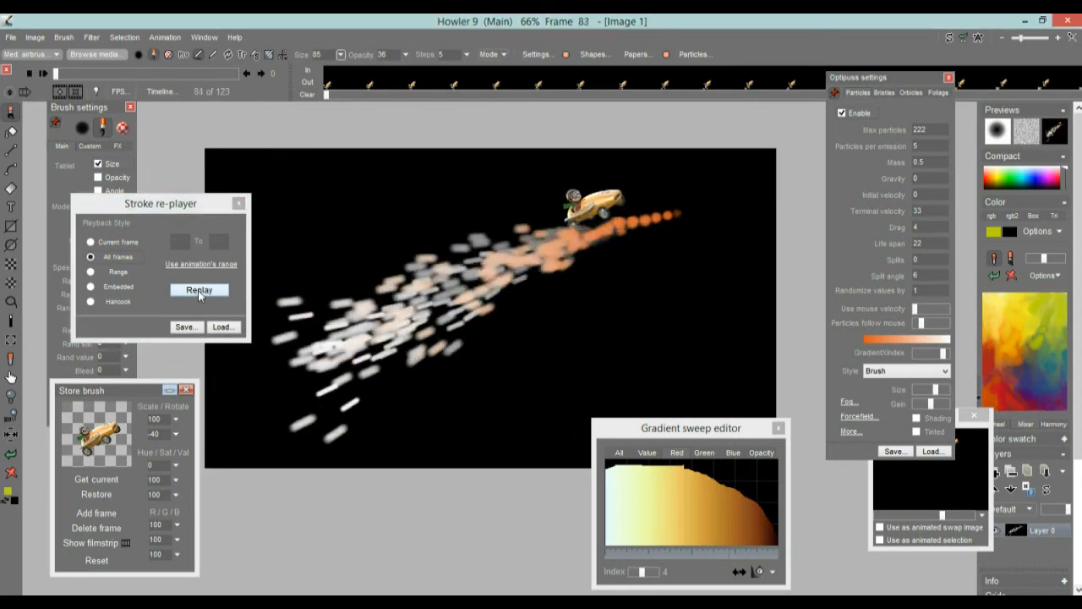
# - Set the airbrush opacity to 11 and size to 100, and replay the stroke three times over all frames
pyautogui.click(405, 55)
pyautogui.moveTo(338, 77); pyautogui.dragTo(331, 80)
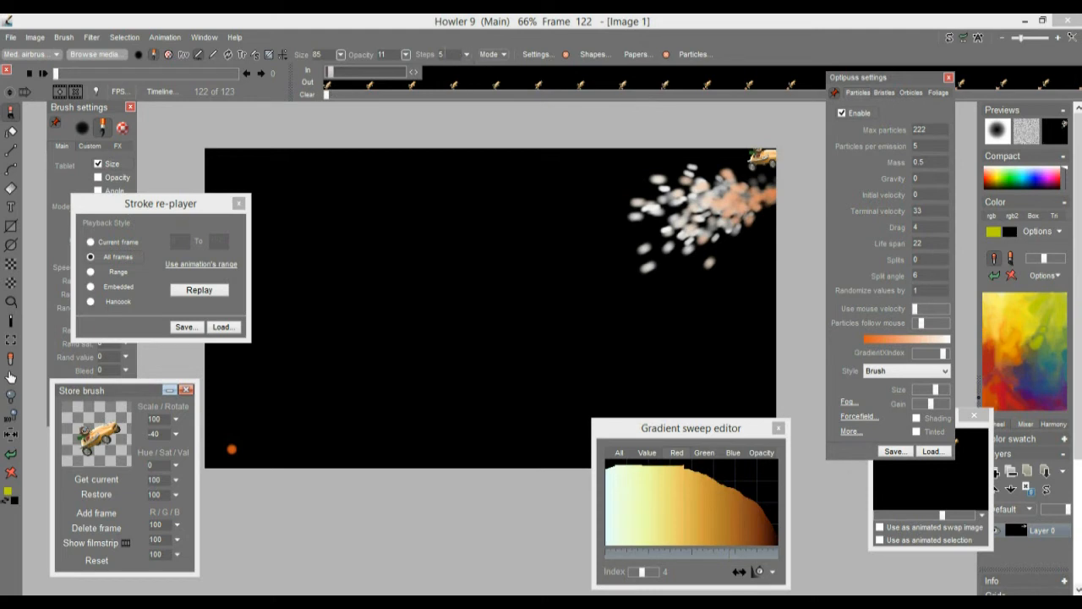
pyautogui.click(342, 56)
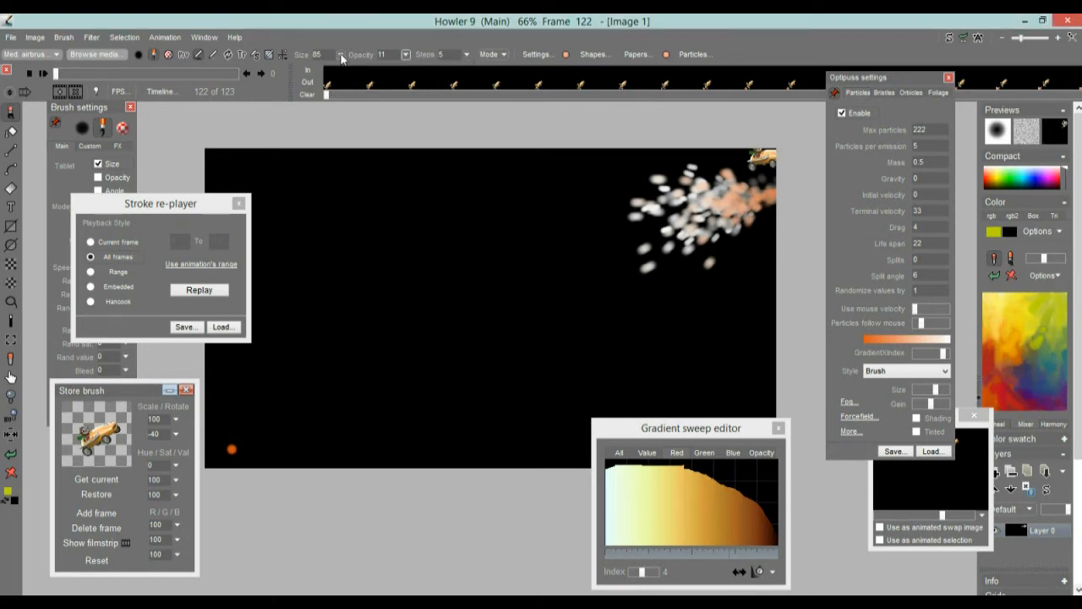
pyautogui.click(341, 56)
pyautogui.moveTo(338, 77); pyautogui.dragTo(345, 77)
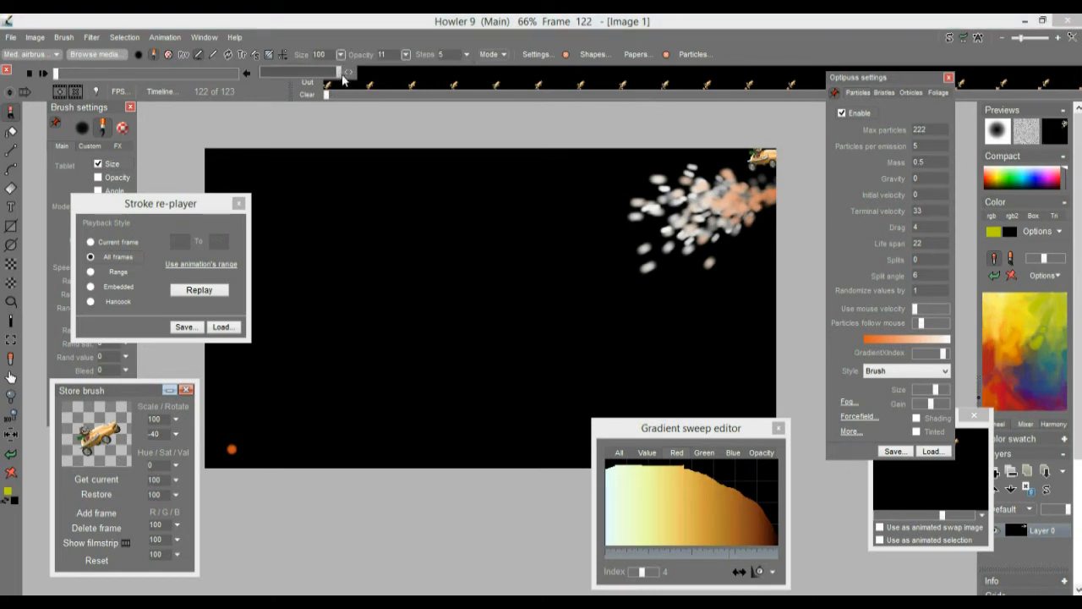
pyautogui.click(210, 290)
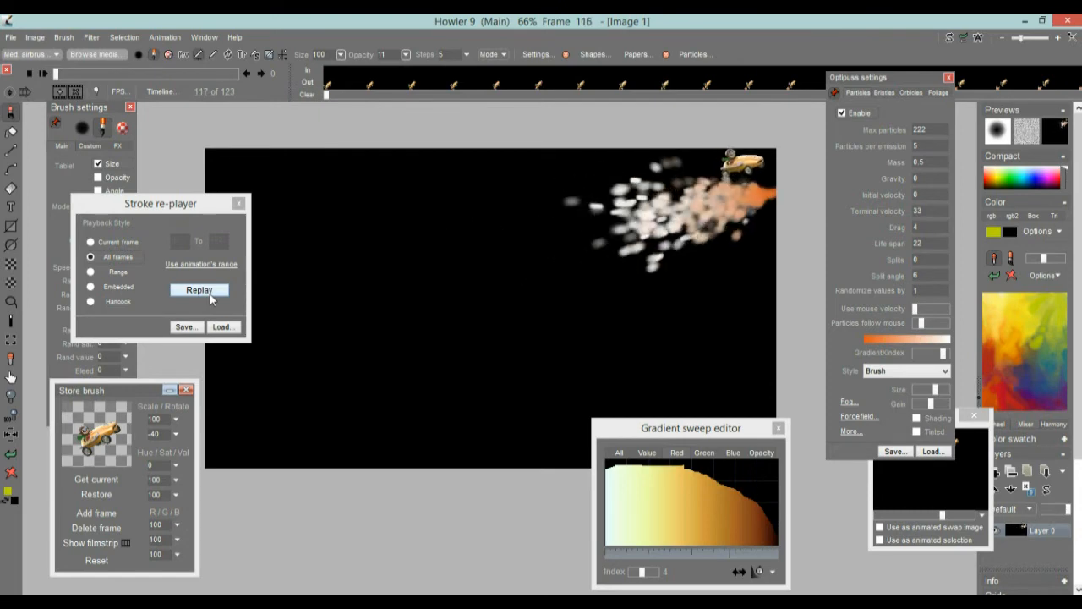
pyautogui.click(204, 294)
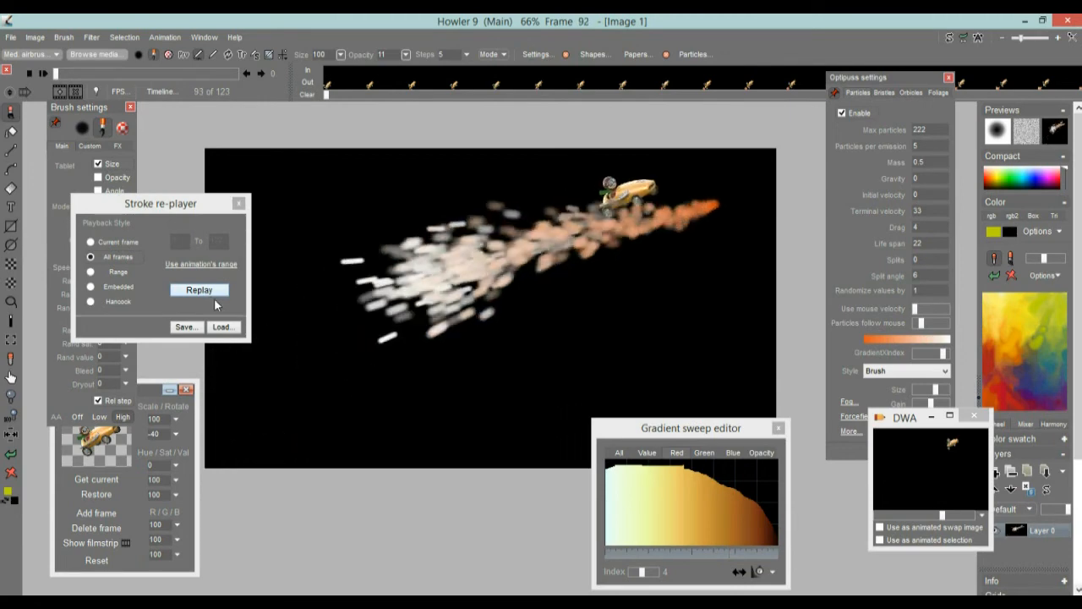
pyautogui.click(201, 291)
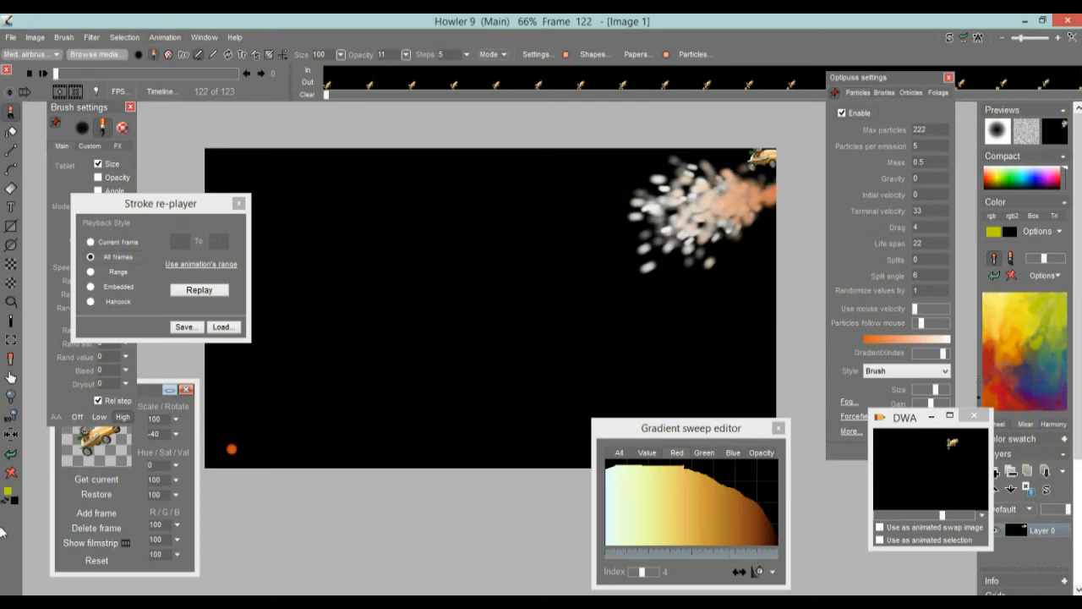
# - Clear the canvas and create a fresh 123-frame animation from the current frame, freeing the existing one
pyautogui.click(11, 473)
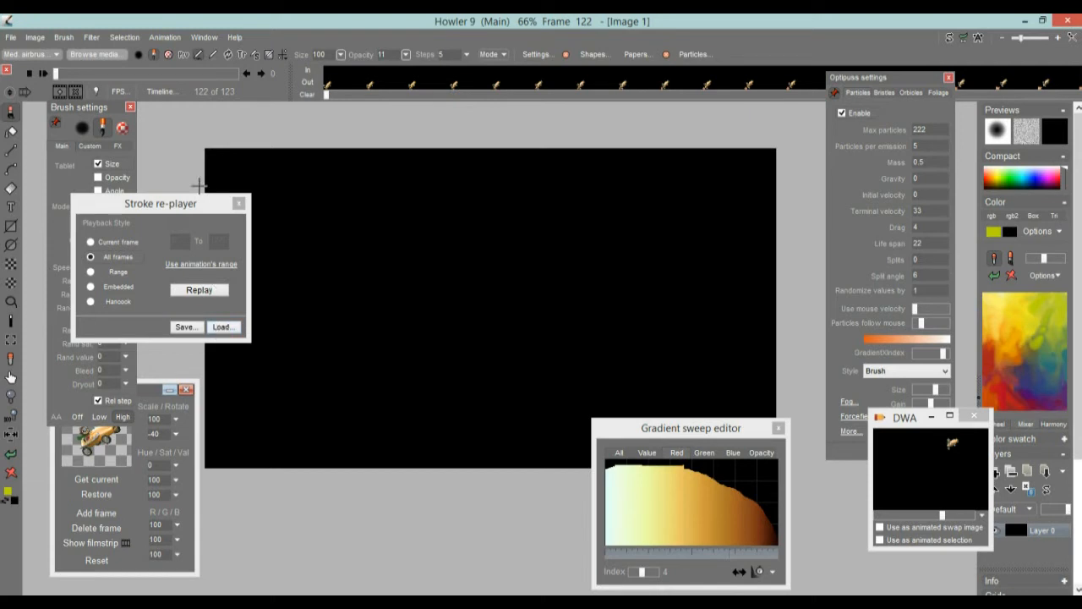
pyautogui.click(163, 39)
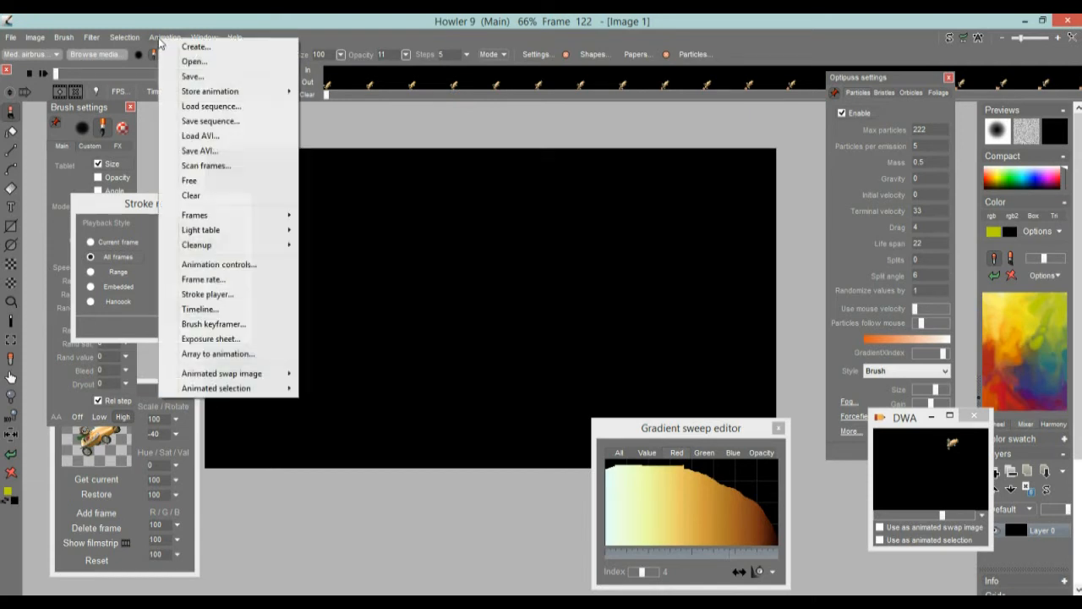
pyautogui.click(184, 46)
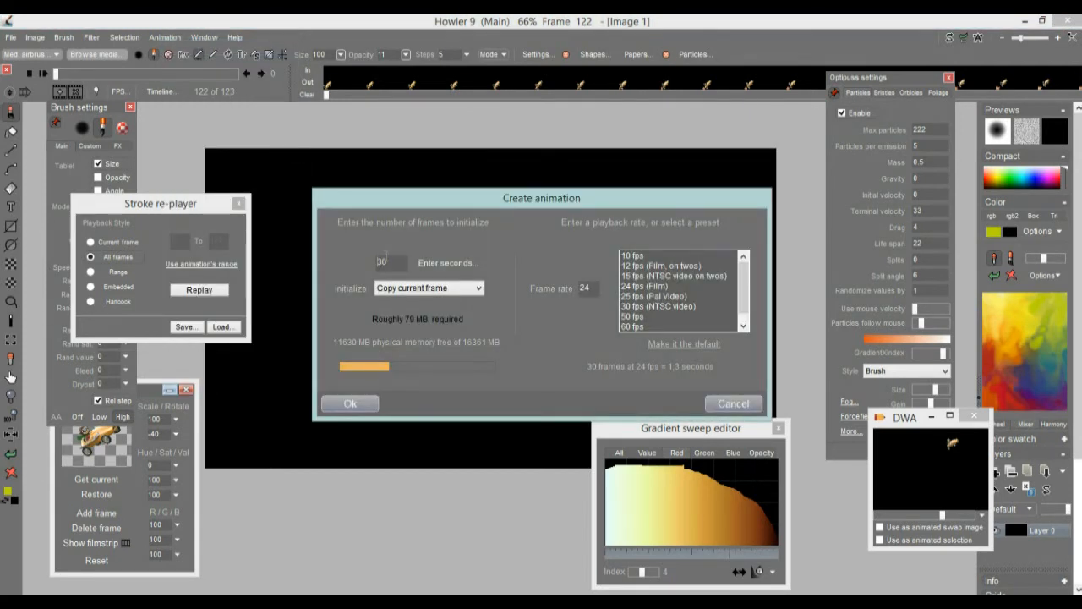
pyautogui.moveTo(402, 263); pyautogui.dragTo(337, 267)
pyautogui.write('123')
pyautogui.click(349, 403)
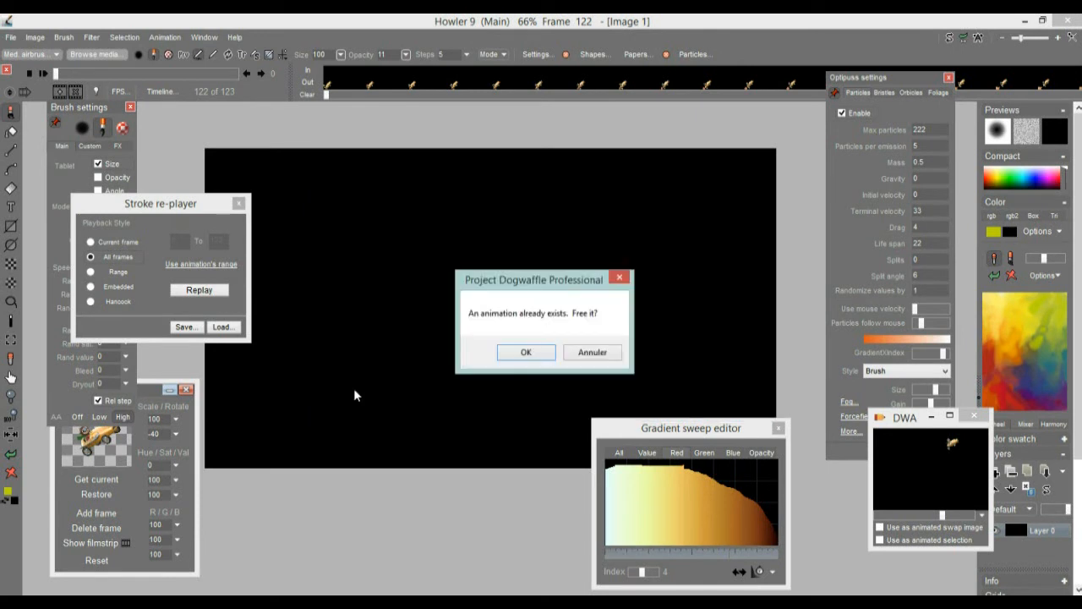
pyautogui.click(521, 353)
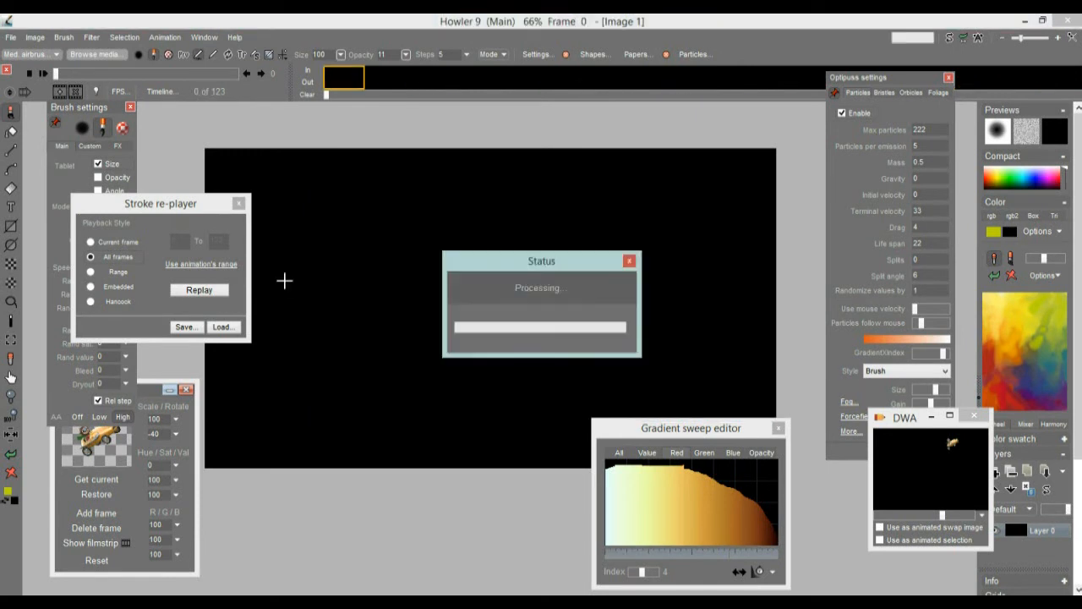
# - Replay the airbrush particle stroke five times over all frames of the empty animation to build up the trail
pyautogui.click(190, 290)
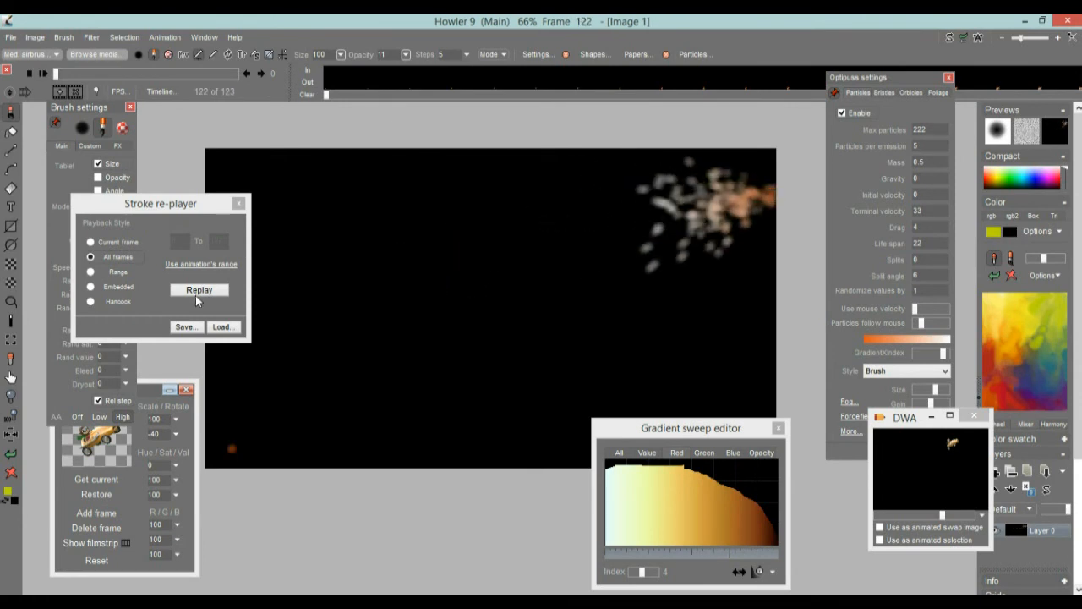
pyautogui.click(200, 293)
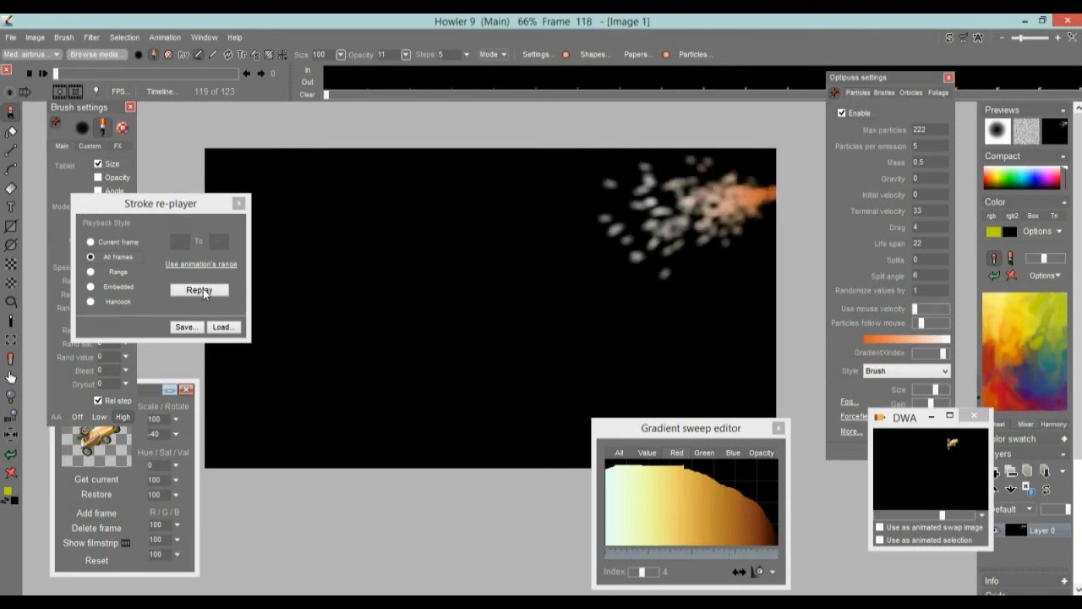
pyautogui.click(203, 288)
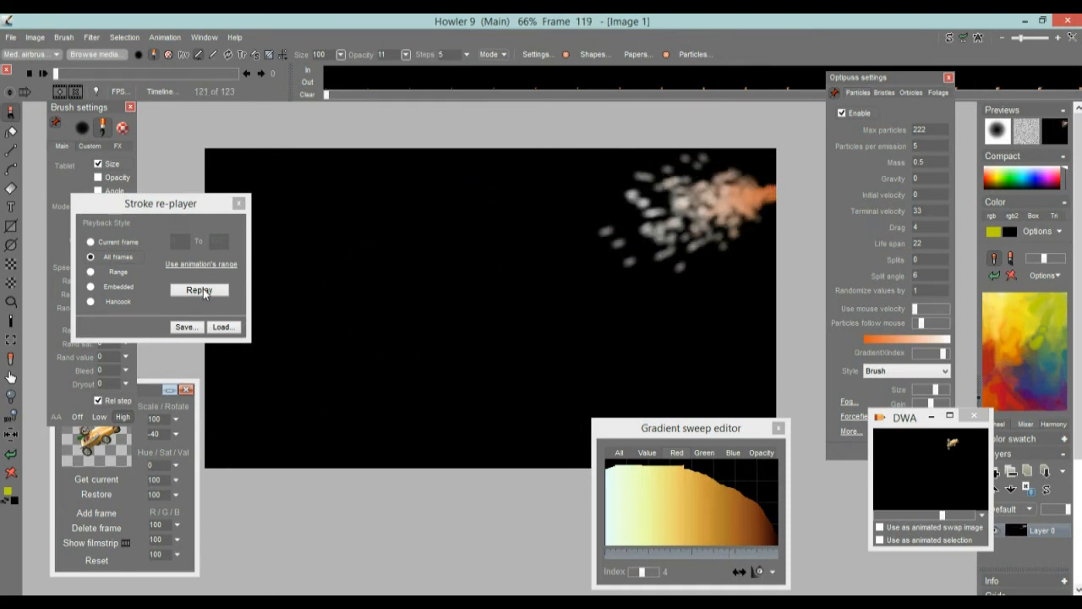
pyautogui.click(203, 289)
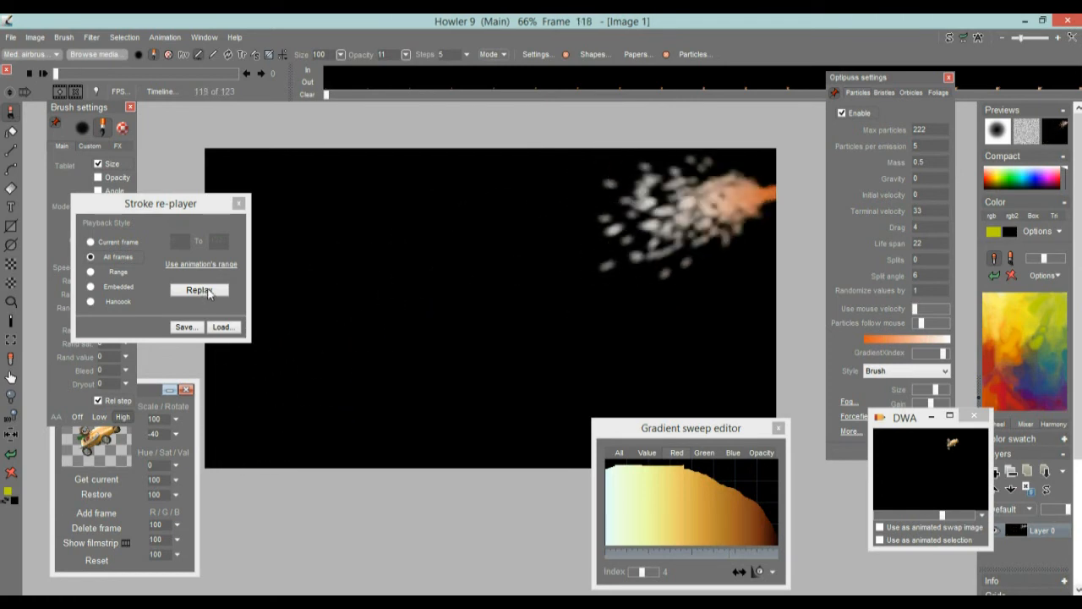
pyautogui.click(199, 290)
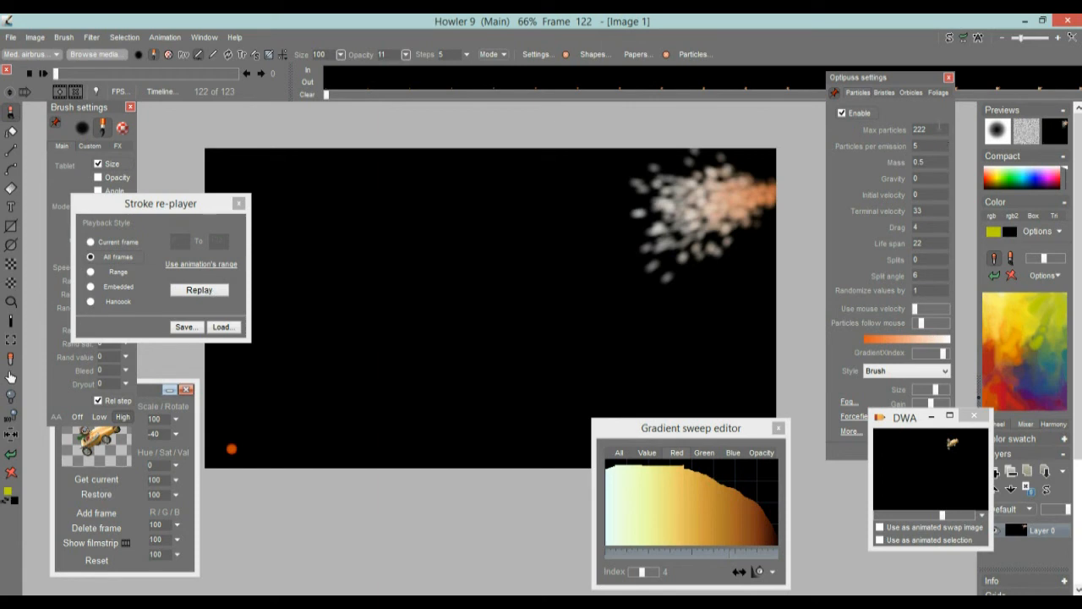
# - Change the particle style to Nova and set the maximum particles to 3
pyautogui.click(851, 125)
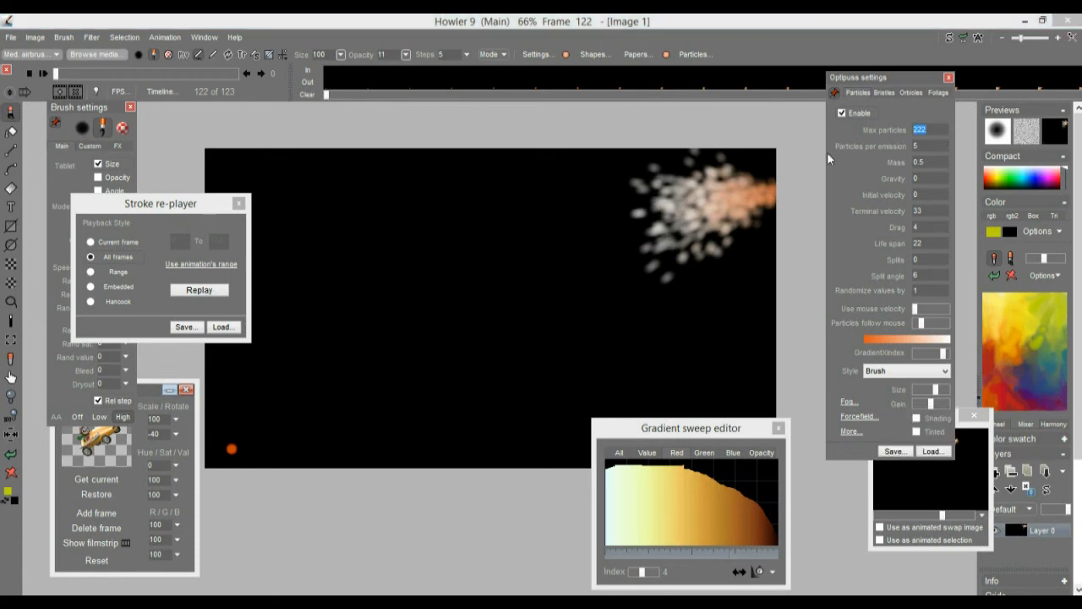
pyautogui.write('22')
pyautogui.click(937, 373)
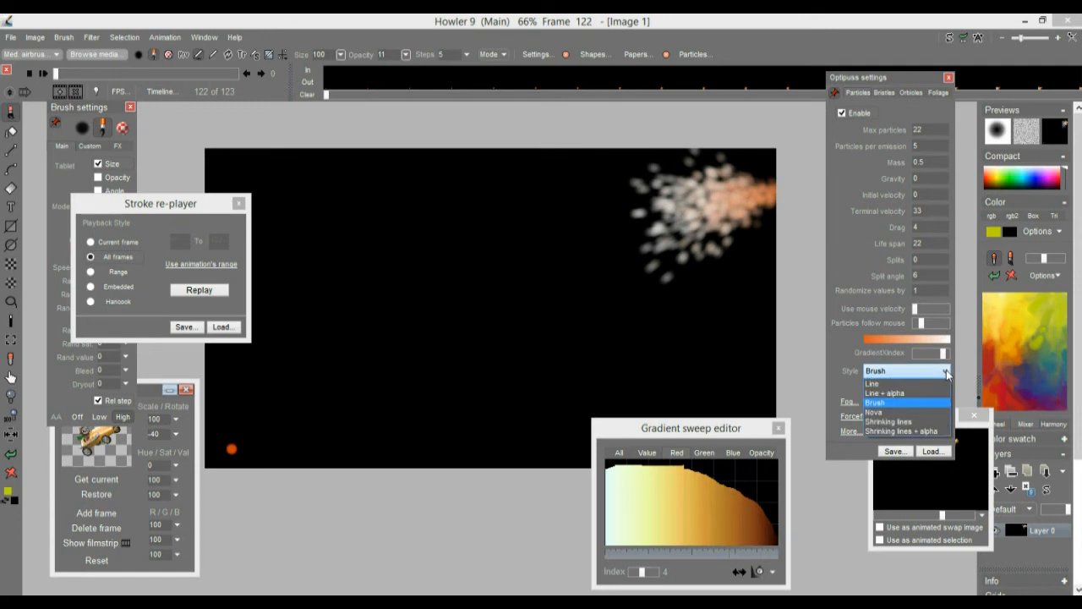
pyautogui.click(905, 418)
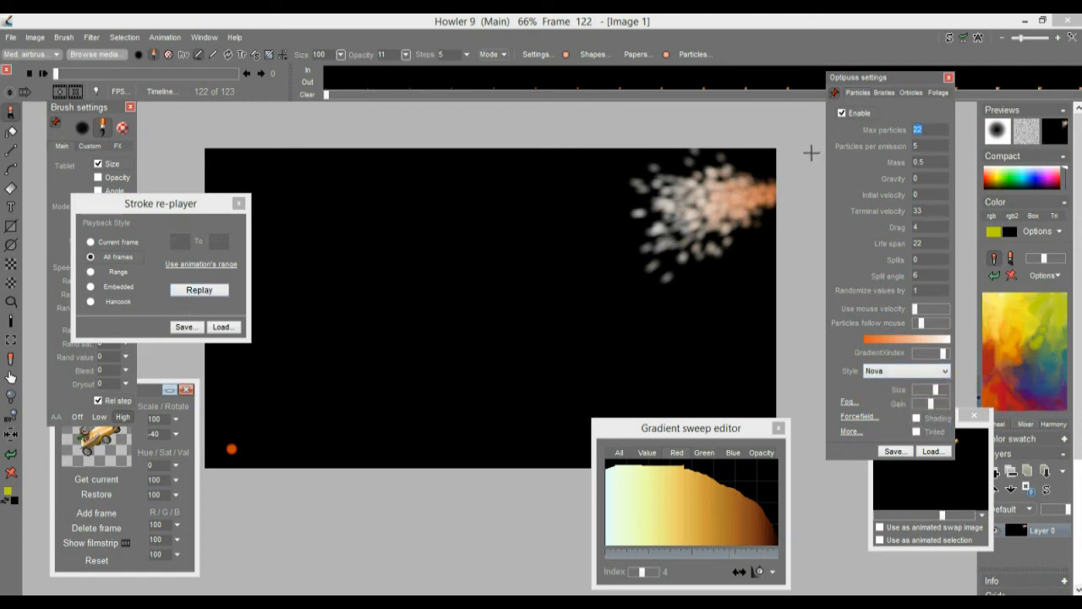
pyautogui.write('3')
# - Store the current particle trail animation and scrub its stored preview to an early frame
pyautogui.click(165, 38)
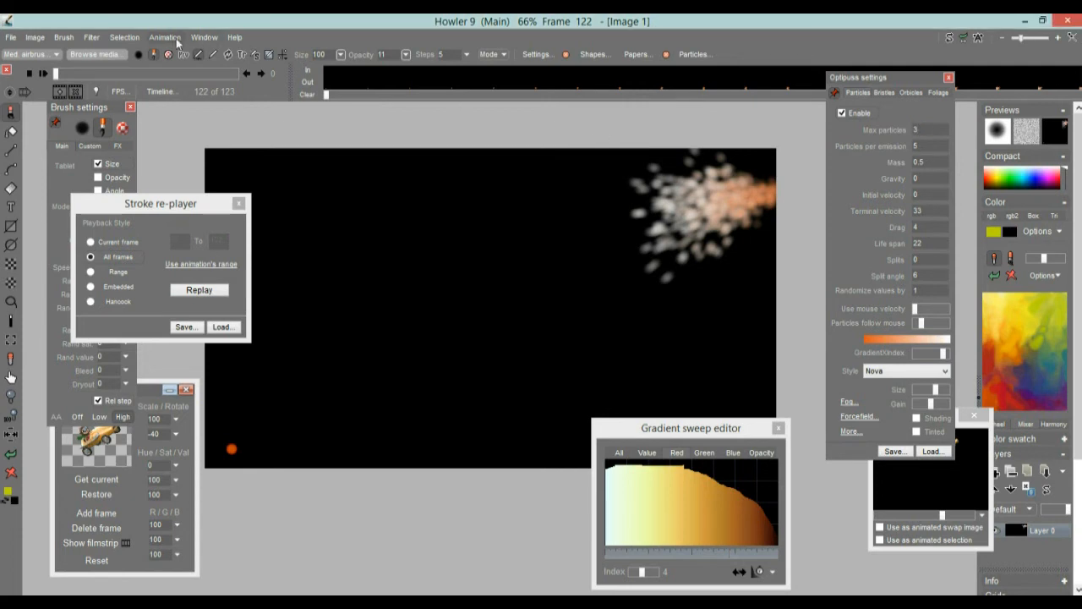
pyautogui.moveTo(271, 93)
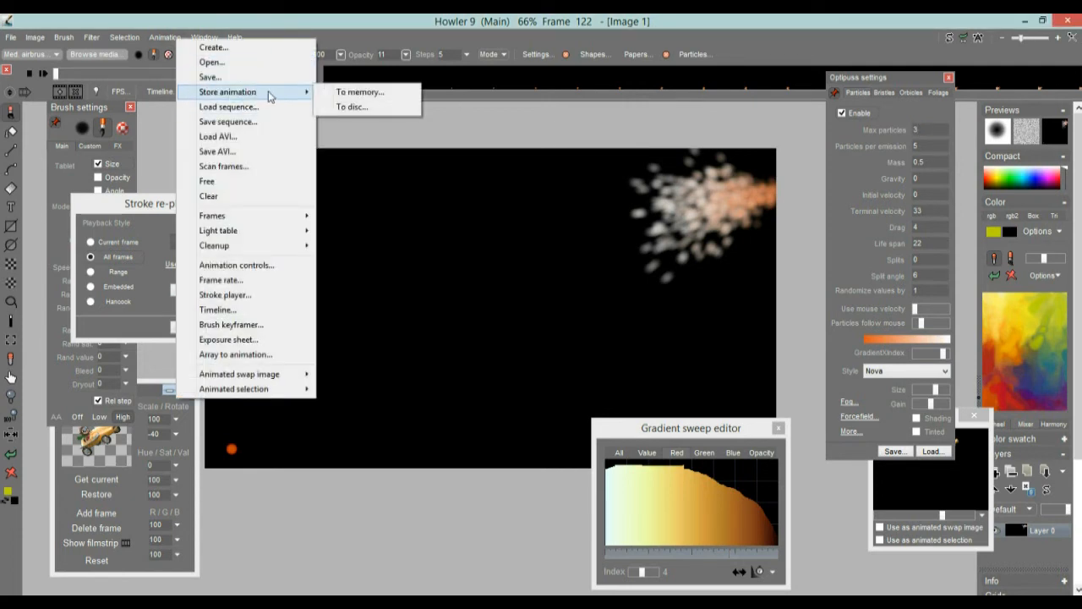
pyautogui.click(350, 107)
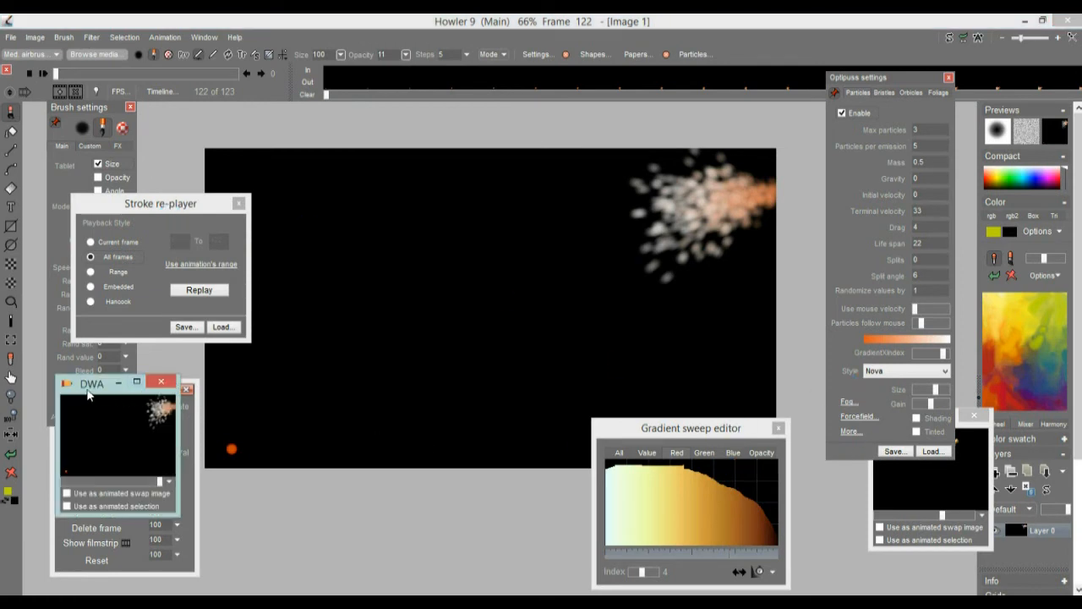
pyautogui.click(93, 481)
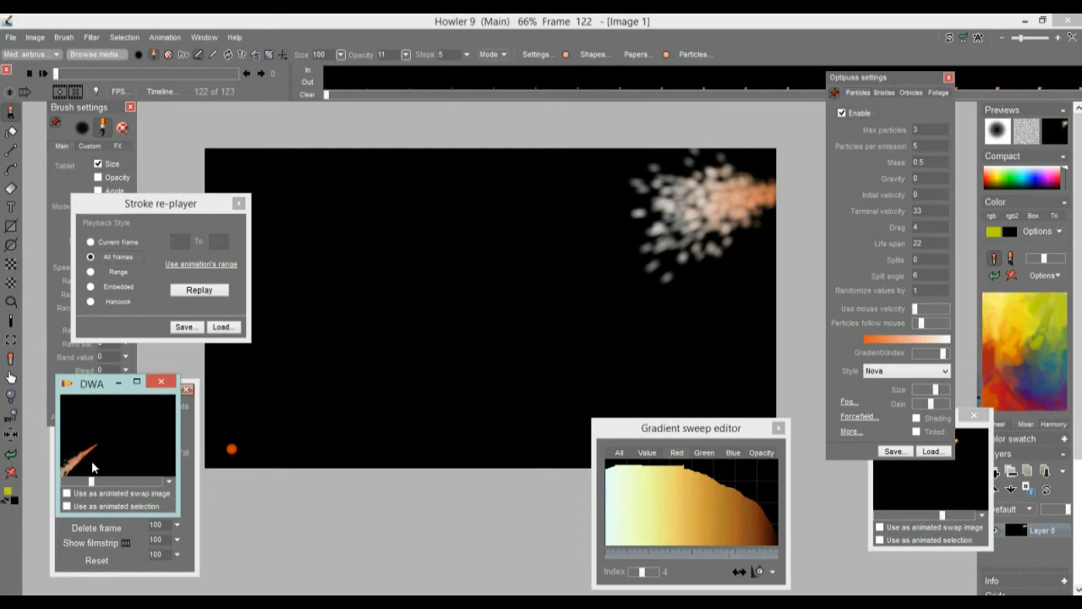
# - Replay the stroke with the Nova particles three times over all frames
pyautogui.click(200, 290)
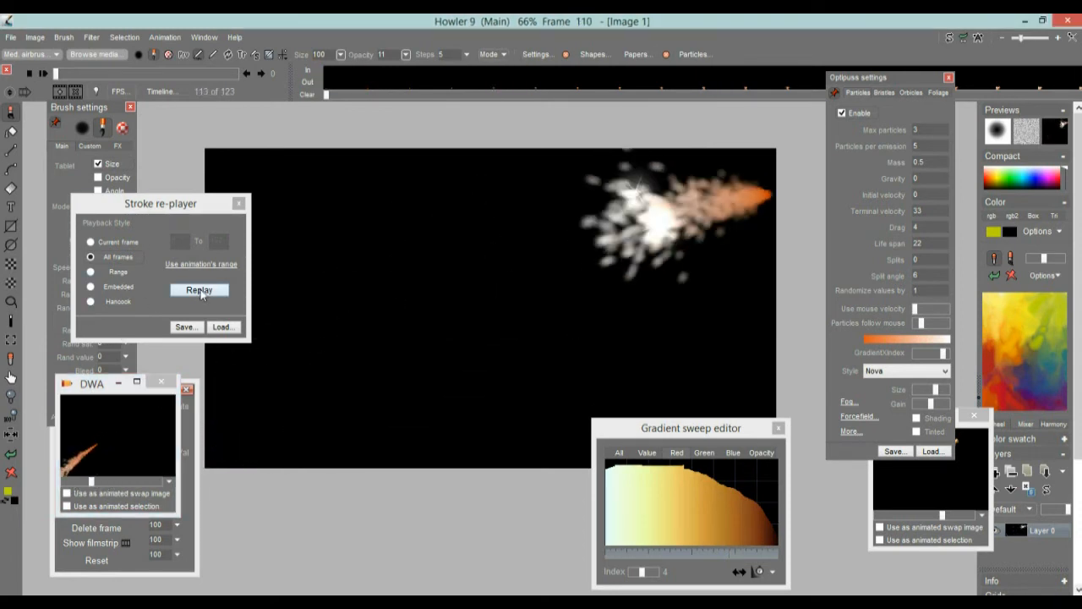
pyautogui.click(199, 290)
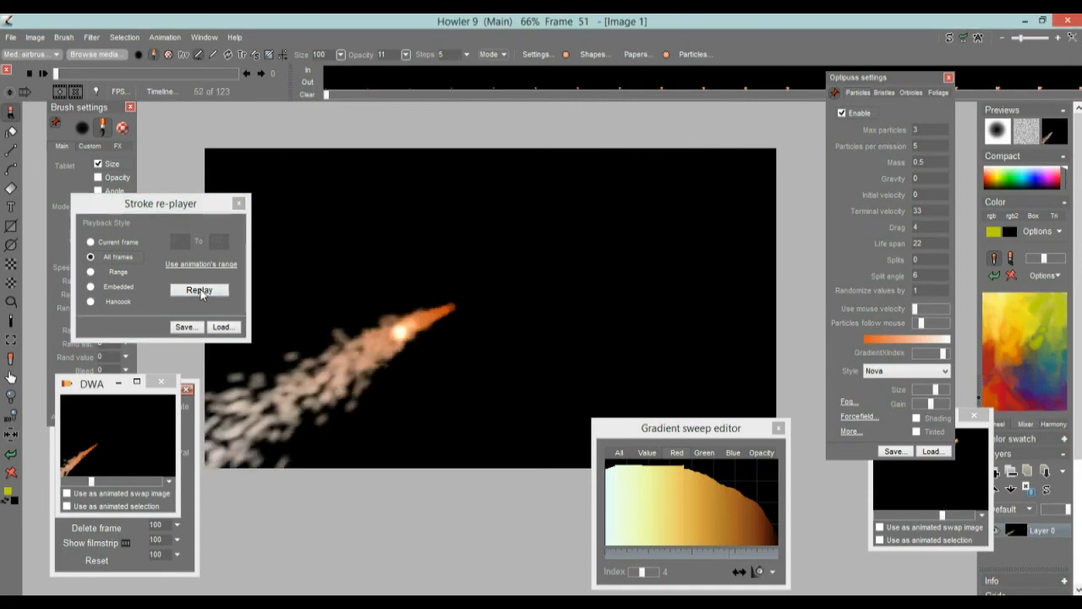
pyautogui.click(199, 290)
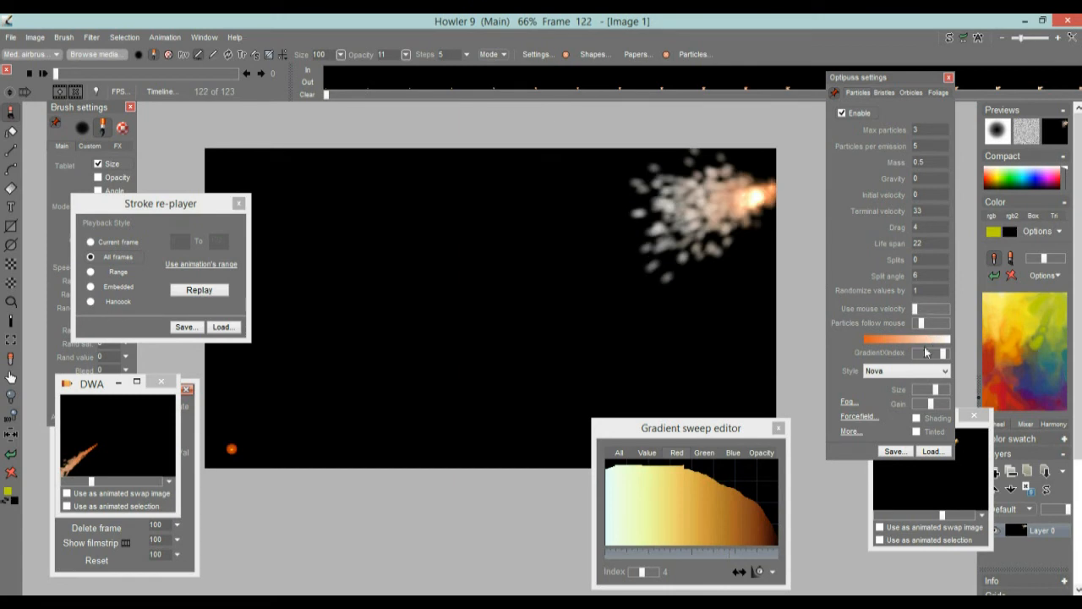
# - Set the maximum particles to 22 and reduce the Nova particle size
pyautogui.moveTo(932, 132); pyautogui.dragTo(882, 130)
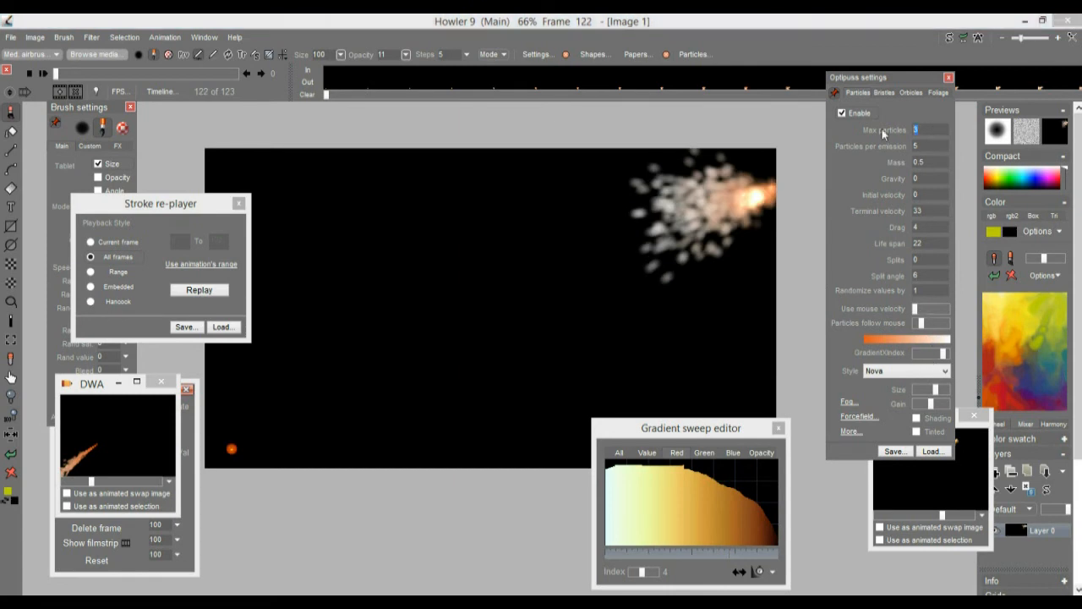
pyautogui.write('5')
pyautogui.write('22')
pyautogui.moveTo(934, 389); pyautogui.dragTo(922, 394)
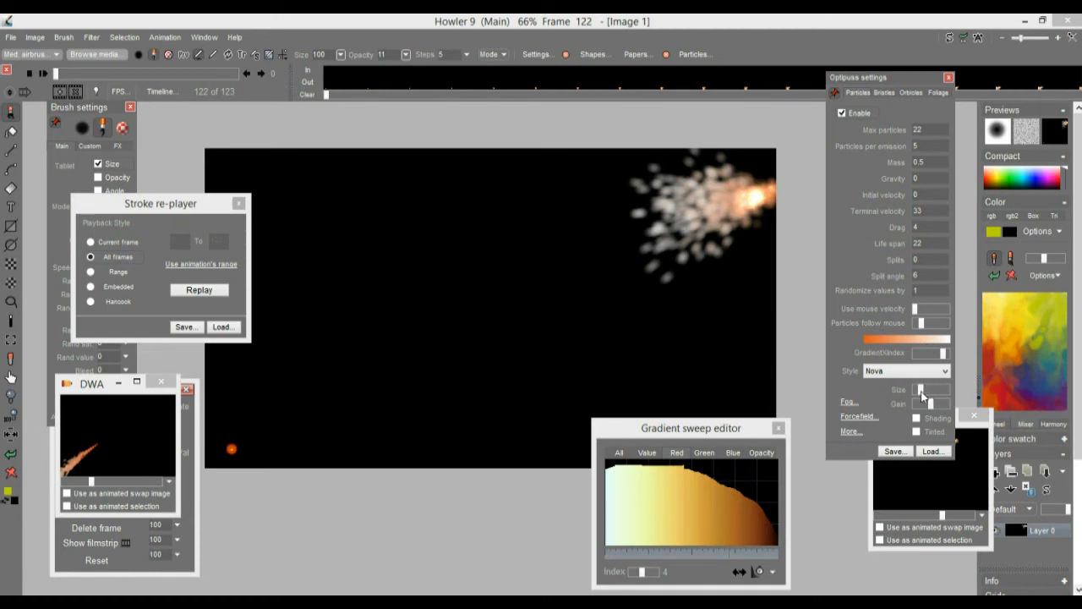
# - Replay the stroke with the smaller Nova particles repeatedly over all frames to build up a glowing core in the trail
pyautogui.click(198, 295)
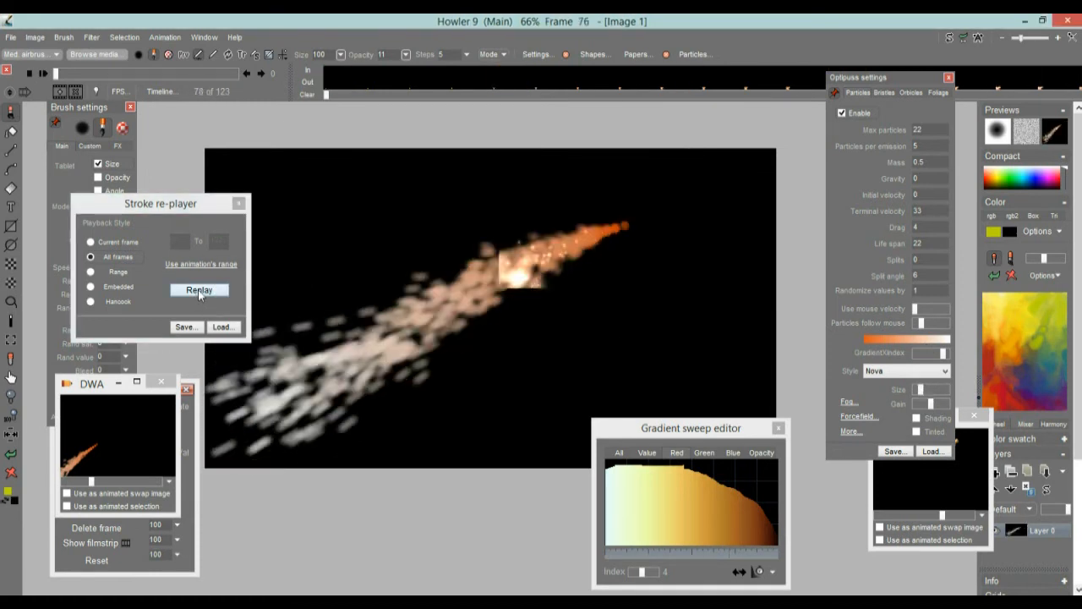
pyautogui.click(208, 290)
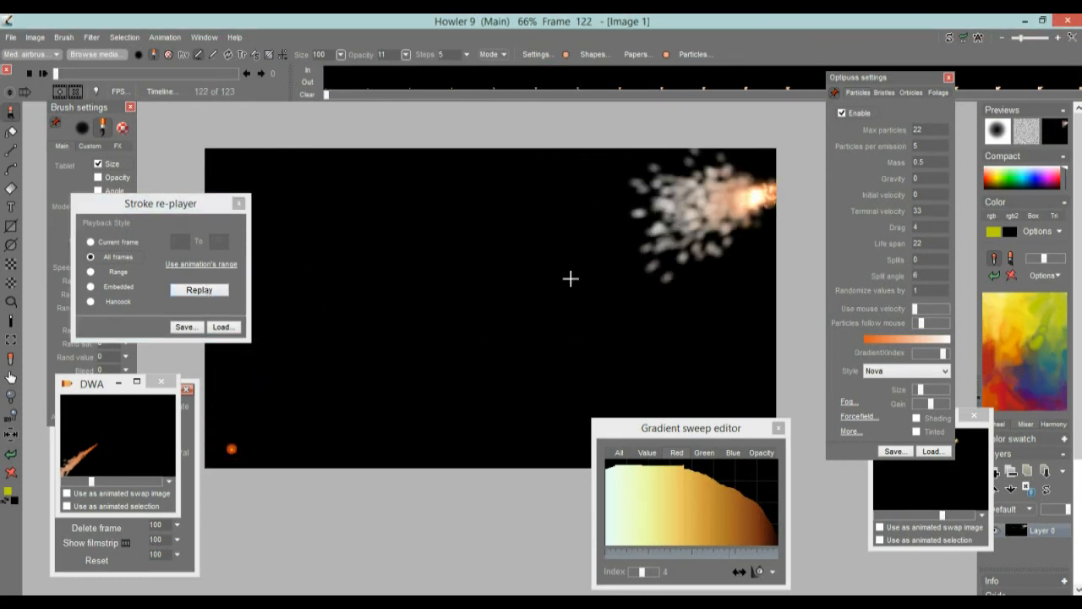
pyautogui.click(201, 291)
pyautogui.click(199, 291)
pyautogui.click(196, 293)
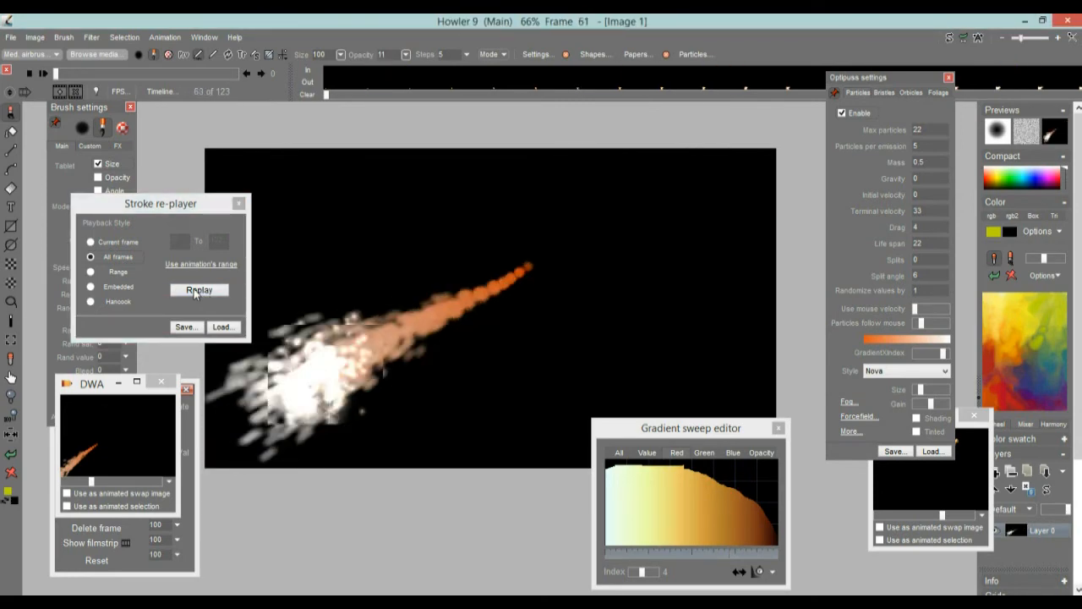
pyautogui.click(196, 291)
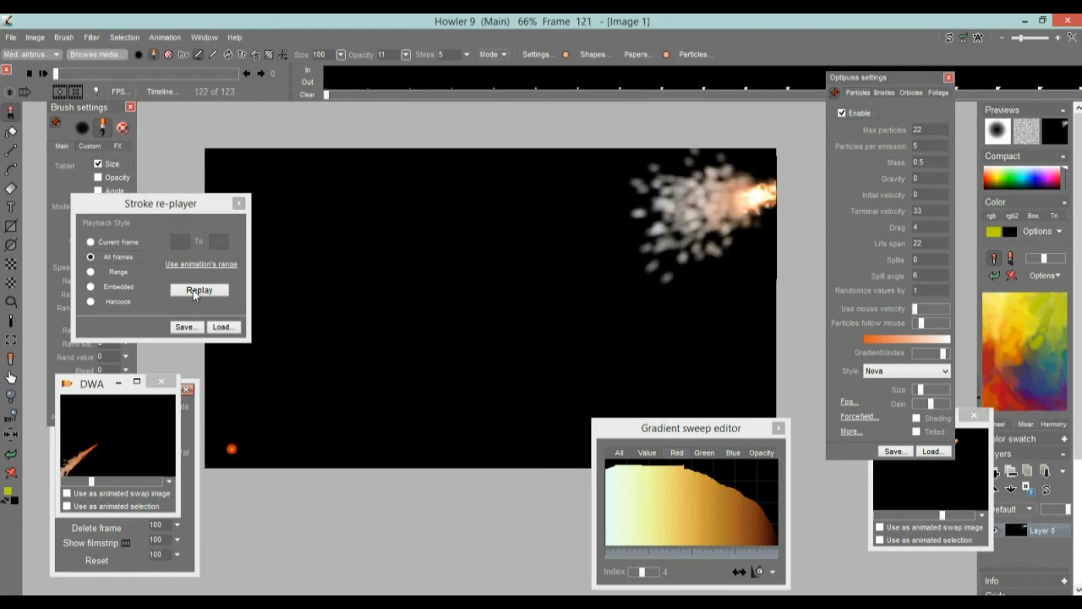
pyautogui.click(196, 290)
pyautogui.click(199, 291)
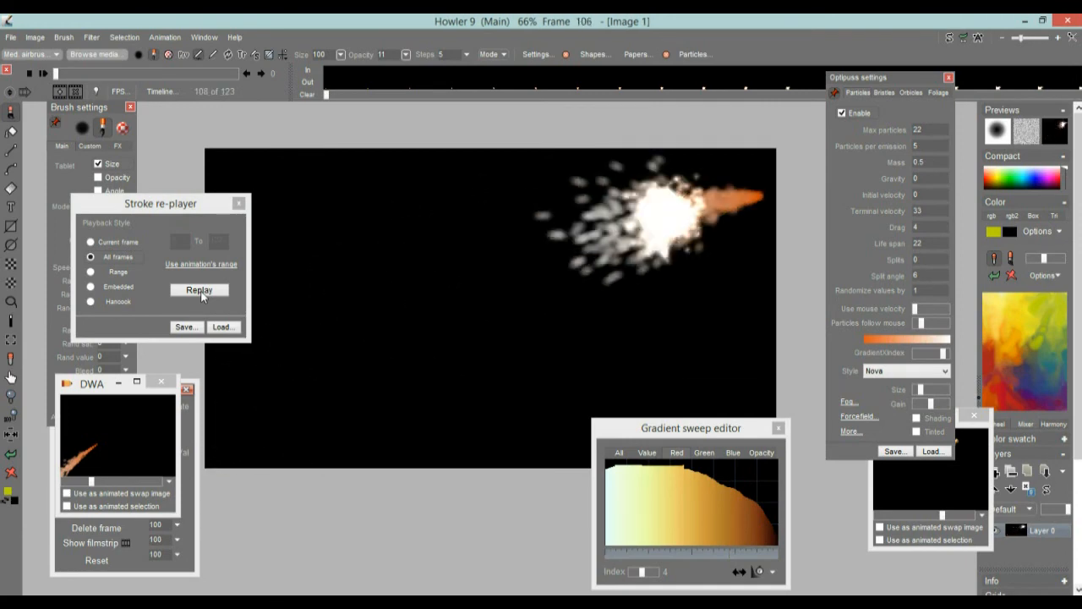
pyautogui.click(199, 290)
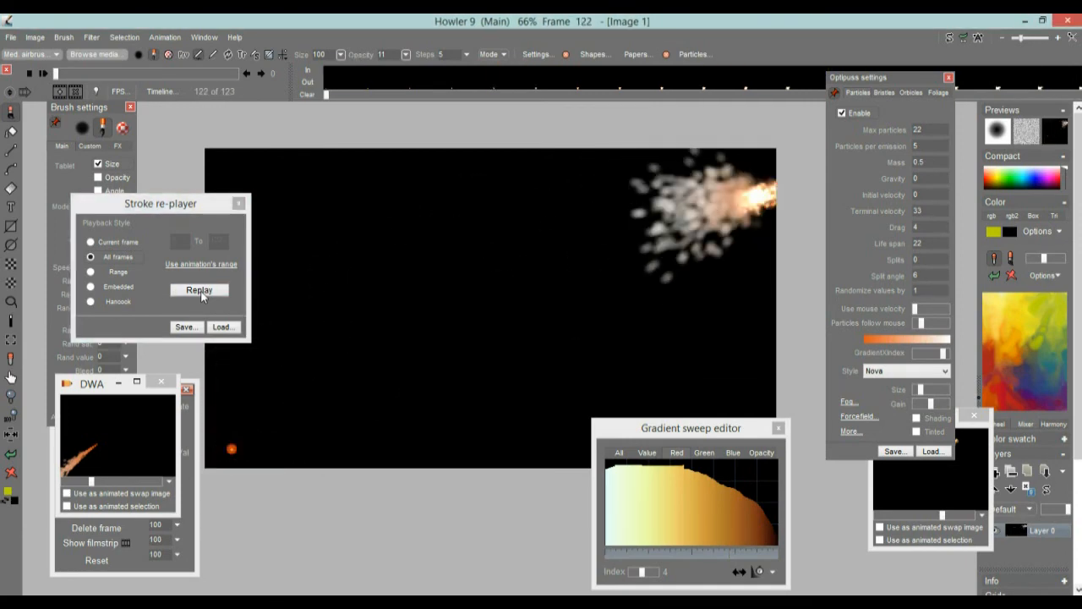
pyautogui.click(201, 291)
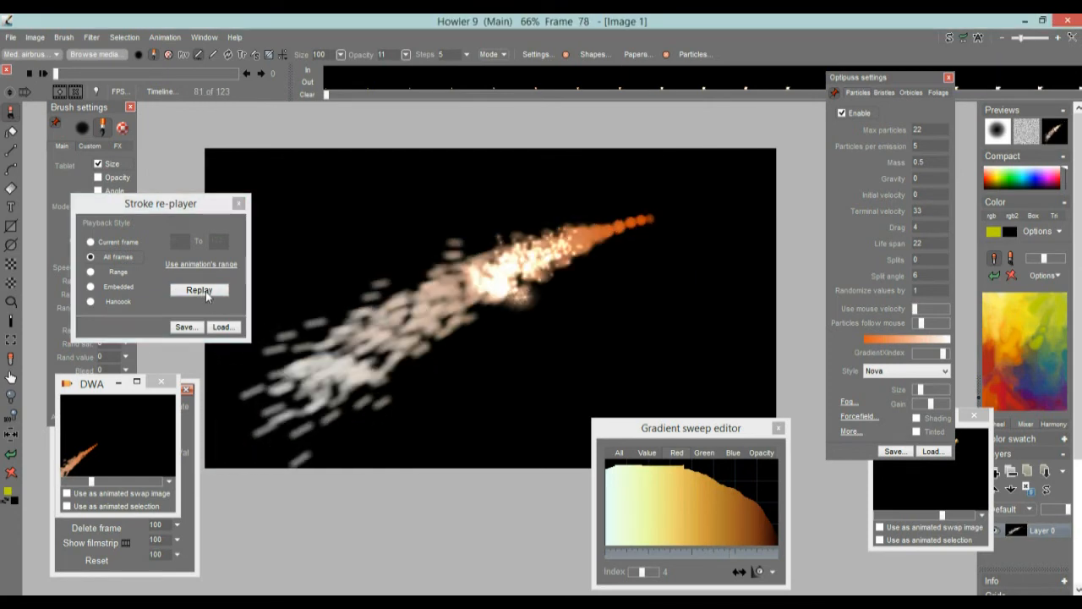
# - Set the particle style to Brush with the blue-to-white gradient and replay the stroke twice over all frames
pyautogui.click(944, 373)
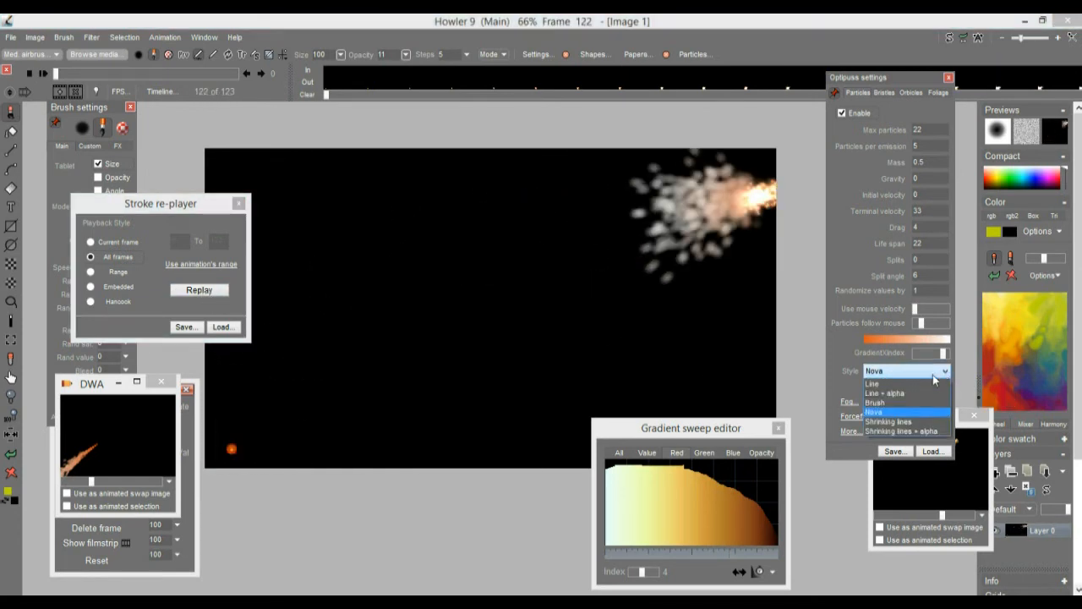
pyautogui.click(892, 402)
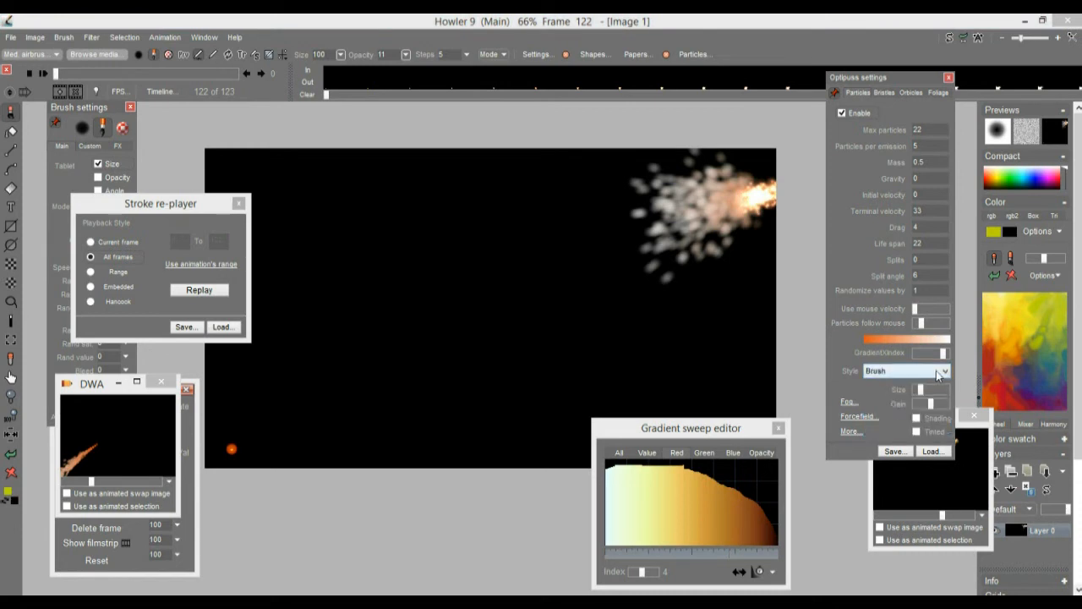
pyautogui.moveTo(945, 355); pyautogui.dragTo(943, 364)
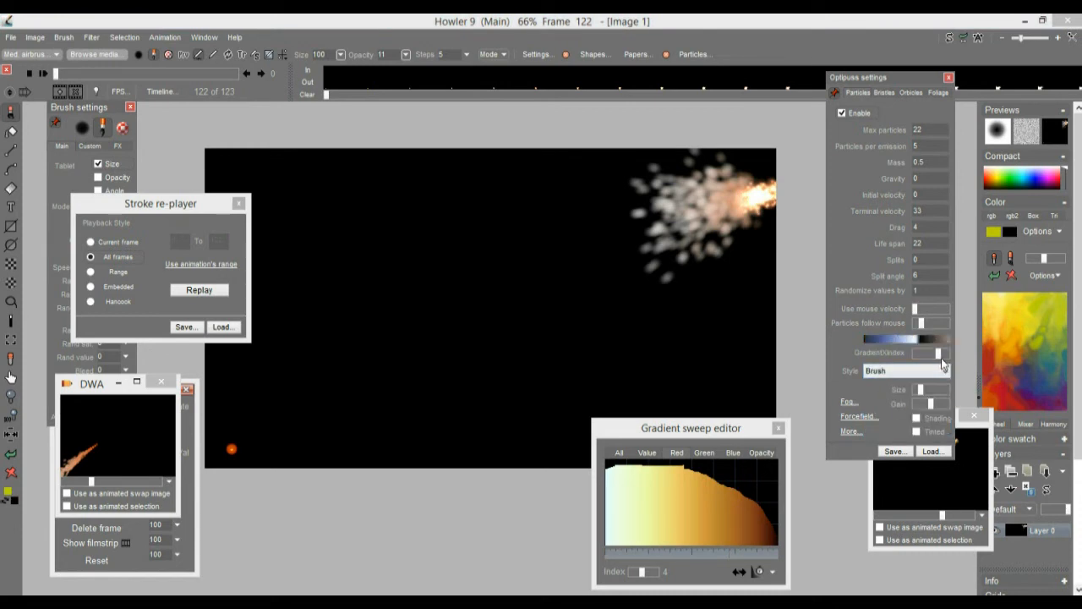
pyautogui.click(196, 291)
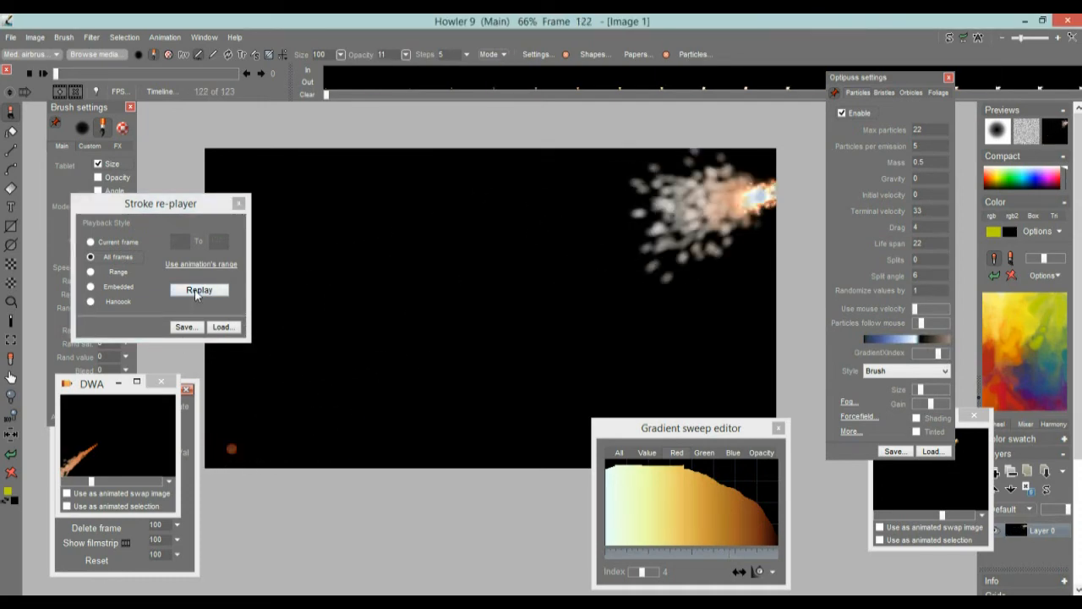
pyautogui.click(197, 291)
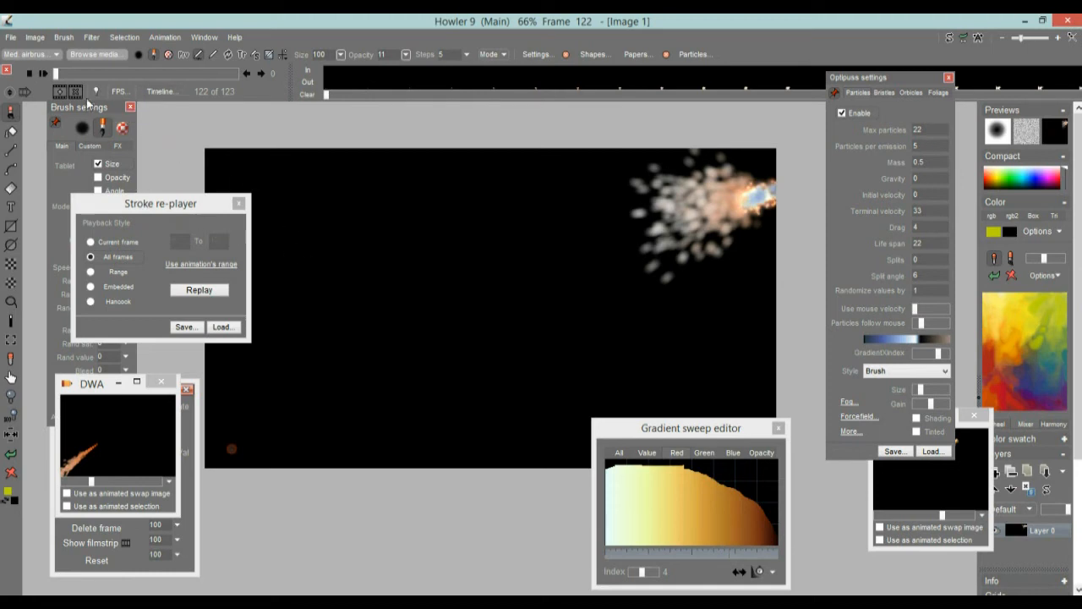
# - Choose the Cars brush from the media library and close the library
pyautogui.moveTo(79, 108); pyautogui.dragTo(68, 142)
pyautogui.click(102, 56)
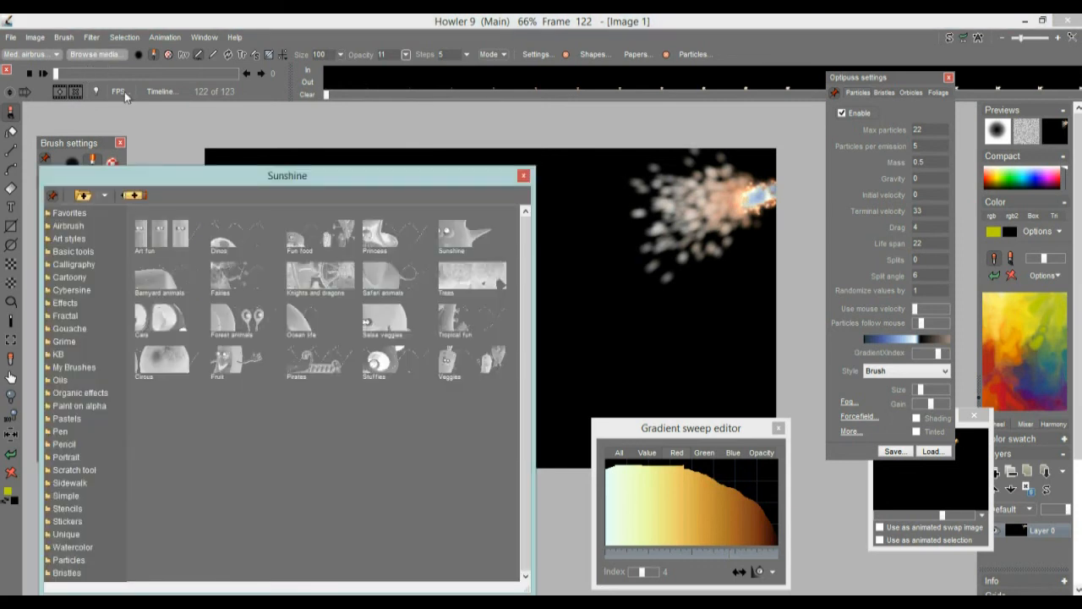
pyautogui.click(159, 322)
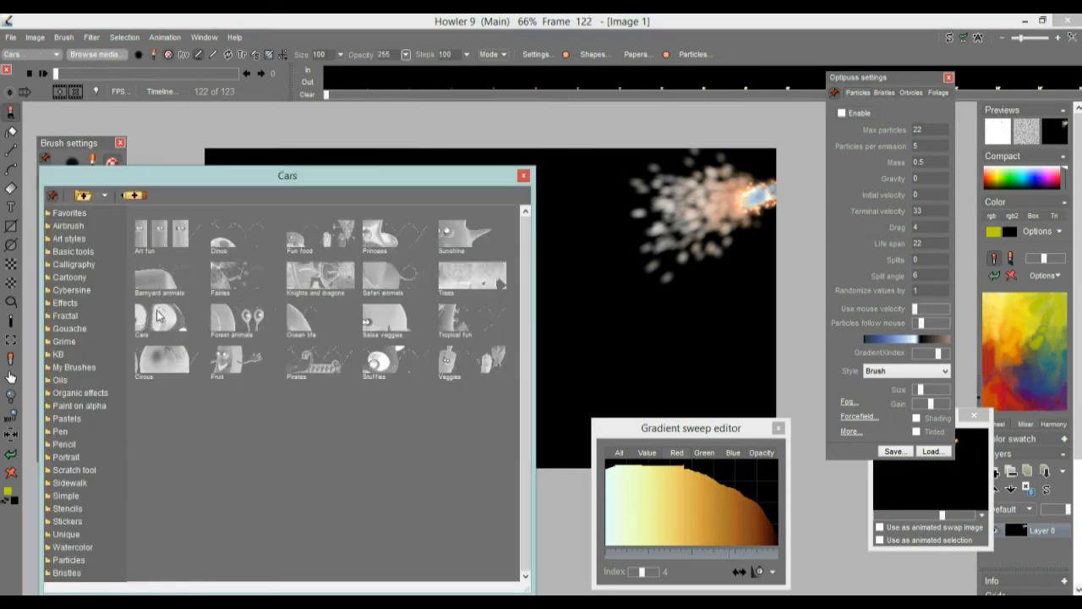
pyautogui.click(523, 176)
# - Stamp four test cars near the middle of the frame and undo all of them
pyautogui.click(357, 312)
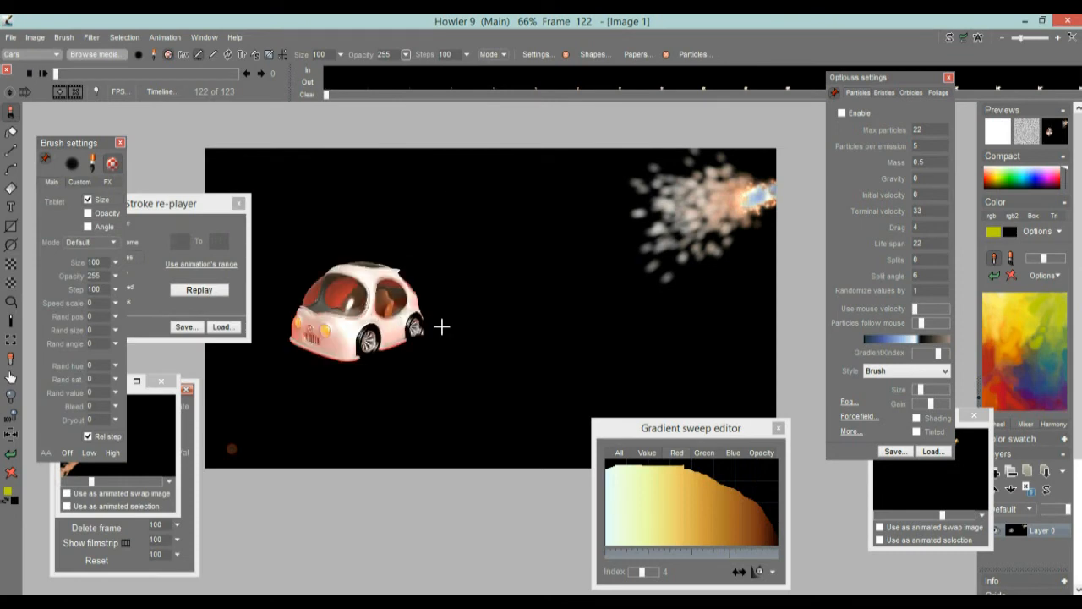
pyautogui.click(456, 296)
pyautogui.click(392, 339)
pyautogui.click(453, 314)
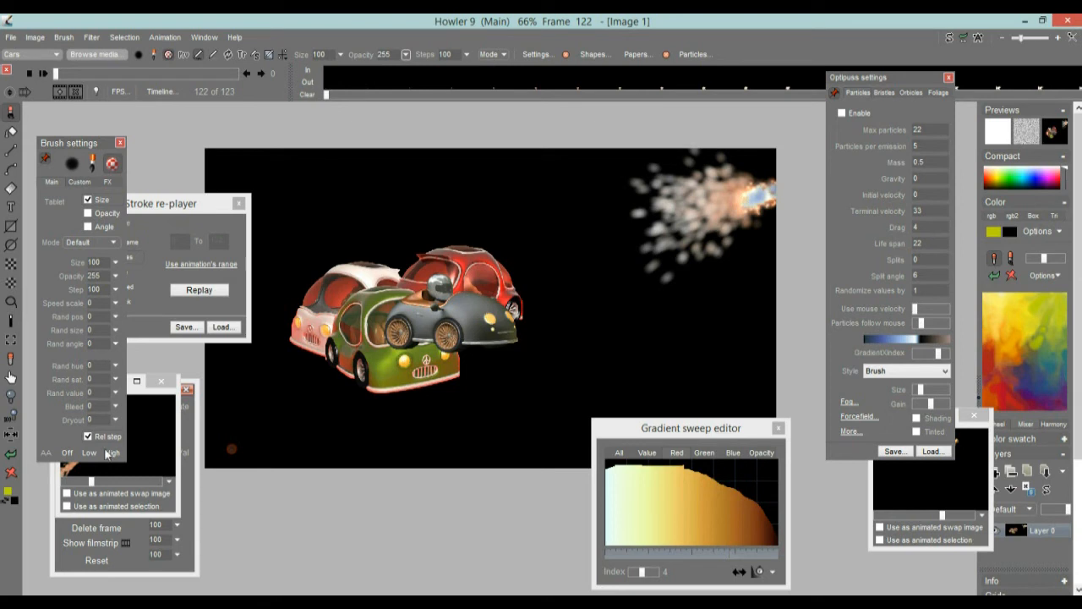
pyautogui.click(10, 455)
pyautogui.click(11, 454)
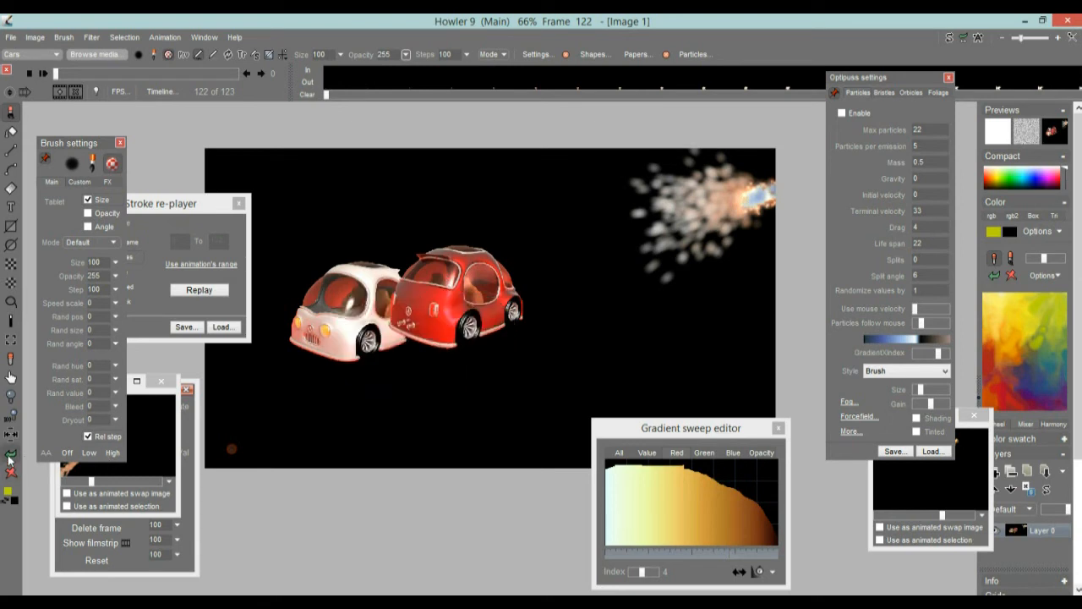
pyautogui.click(10, 455)
pyautogui.click(11, 455)
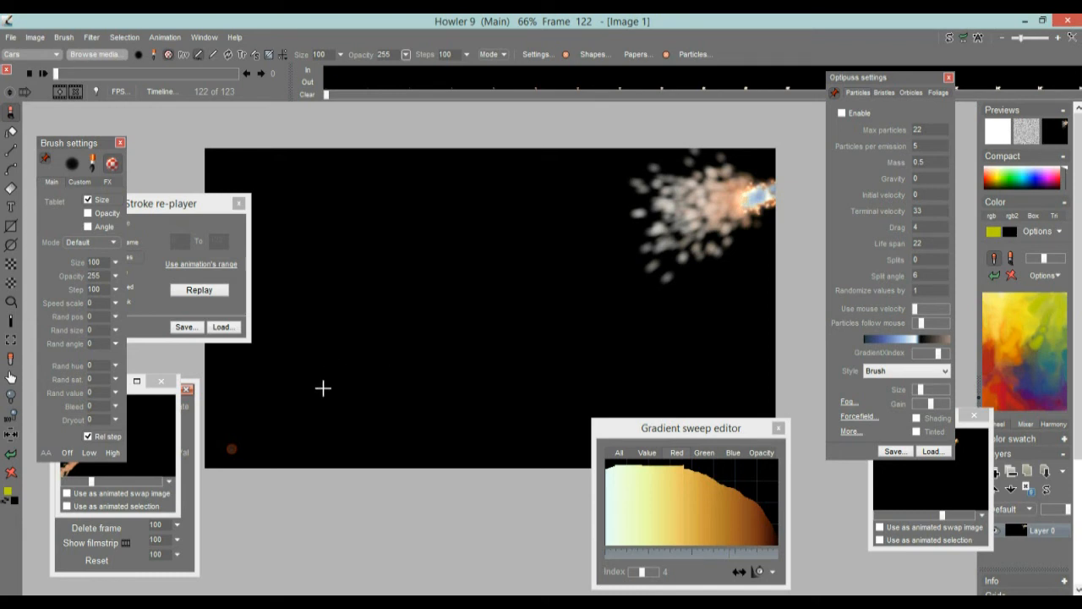
# - Stamp a blue car near the middle of the frame and select the black background around it with the magic wand
pyautogui.click(407, 295)
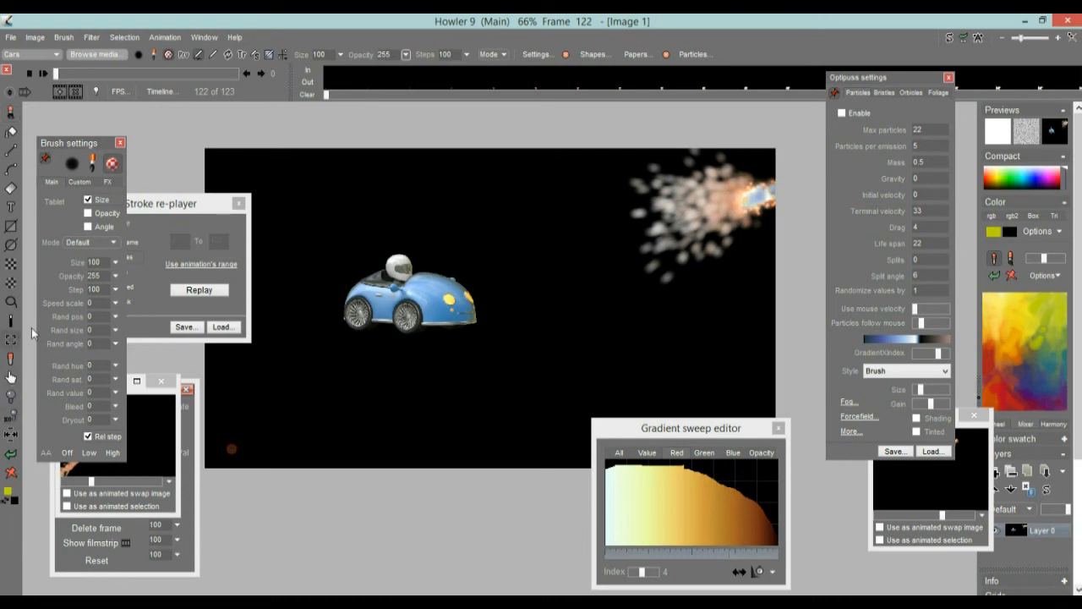
pyautogui.click(12, 340)
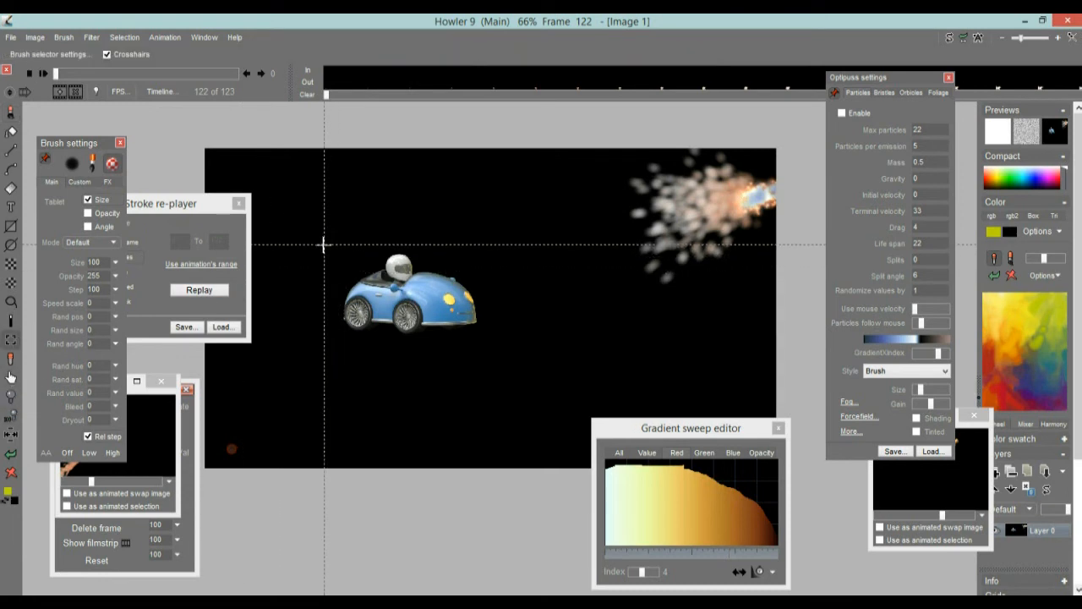
pyautogui.click(11, 321)
pyautogui.click(305, 245)
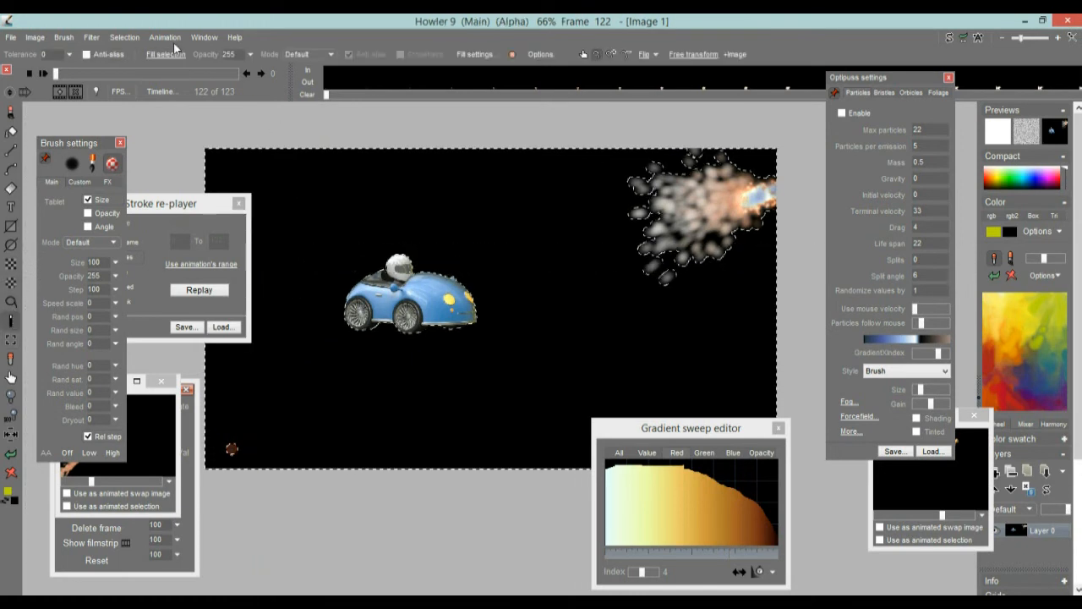
pyautogui.click(126, 38)
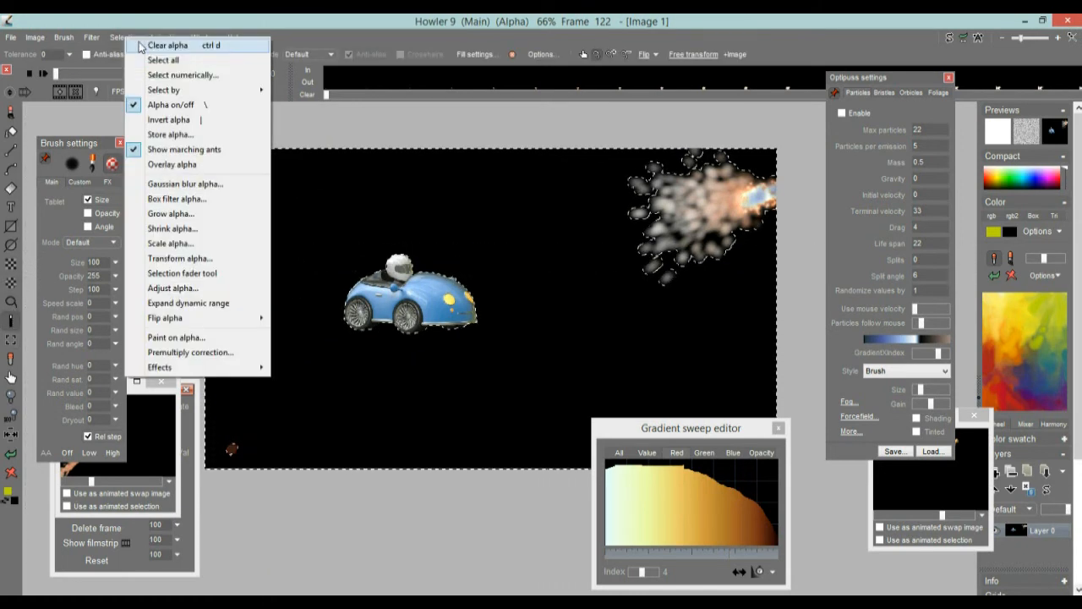
pyautogui.click(209, 123)
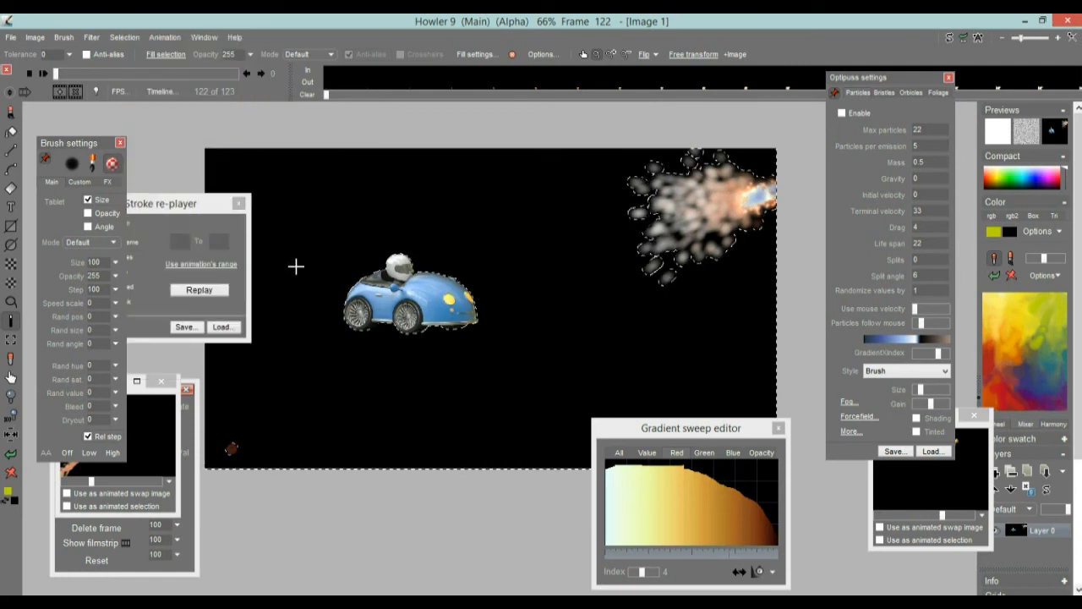
# - Pick up the blue car as a custom brush, store it, and move the orange car's stored brush beside it
pyautogui.click(11, 339)
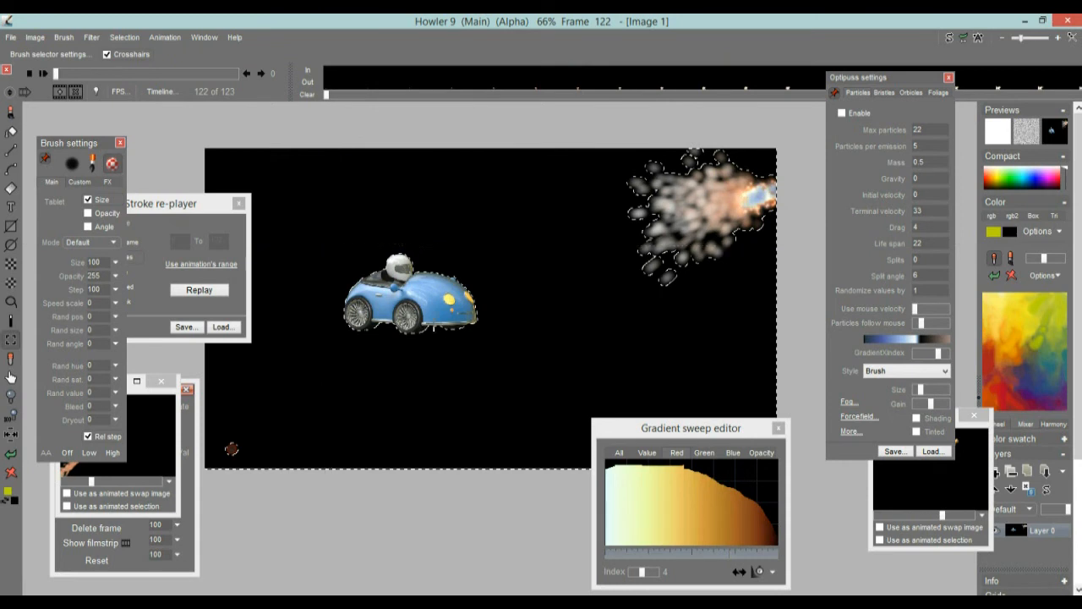
pyautogui.moveTo(493, 348); pyautogui.dragTo(493, 349)
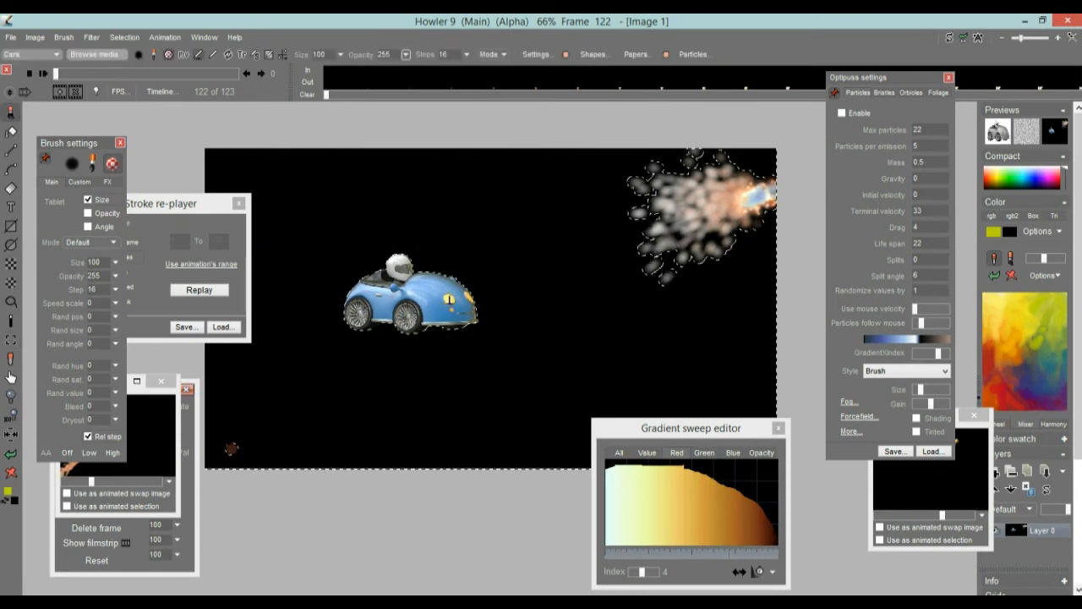
pyautogui.click(64, 38)
pyautogui.click(109, 95)
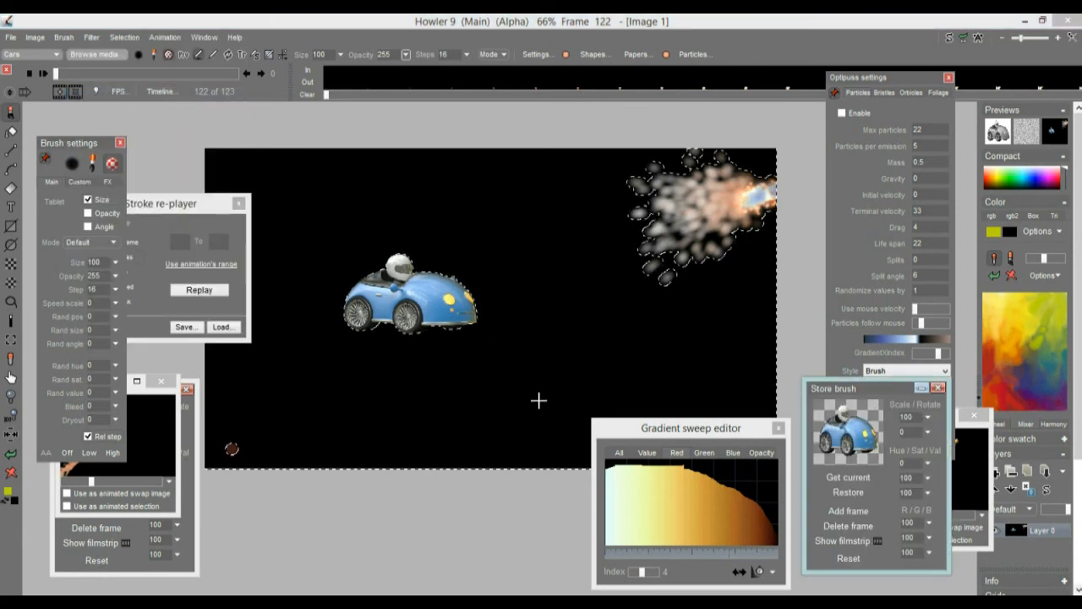
pyautogui.click(197, 492)
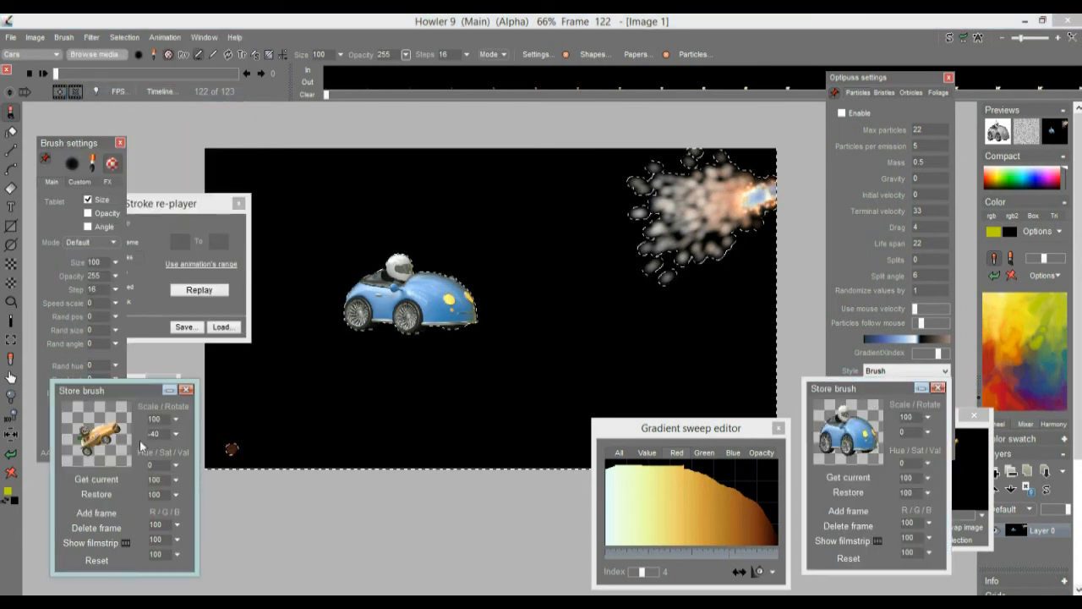
pyautogui.moveTo(103, 389)
pyautogui.mouseDown()
pyautogui.moveTo(789, 413)
pyautogui.moveTo(939, 397)
pyautogui.moveTo(989, 436)
pyautogui.mouseUp()
pyautogui.click(854, 429)
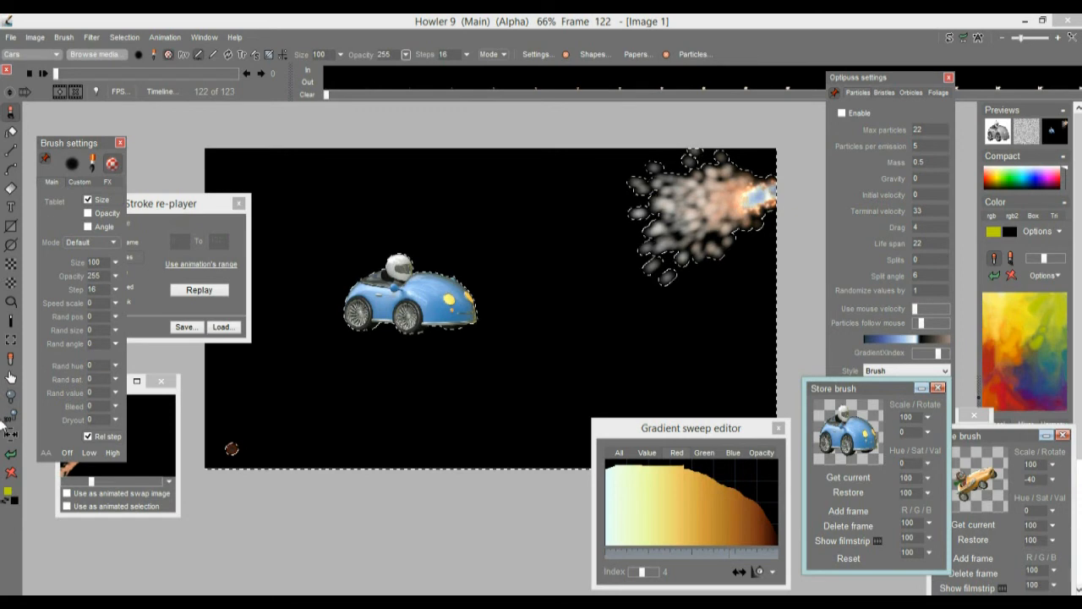
# - Clear the alpha selection and remove the stamped blue car from the frame
pyautogui.click(124, 38)
pyautogui.click(167, 43)
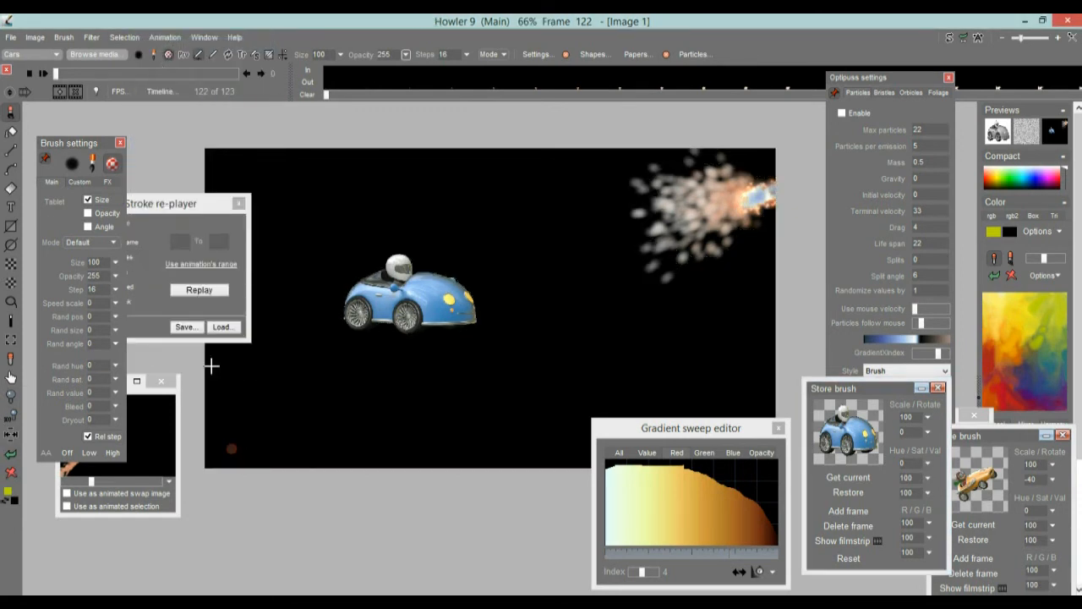
pyautogui.moveTo(368, 292)
pyautogui.mouseDown()
pyautogui.moveTo(415, 287)
pyautogui.moveTo(409, 309)
pyautogui.mouseUp()
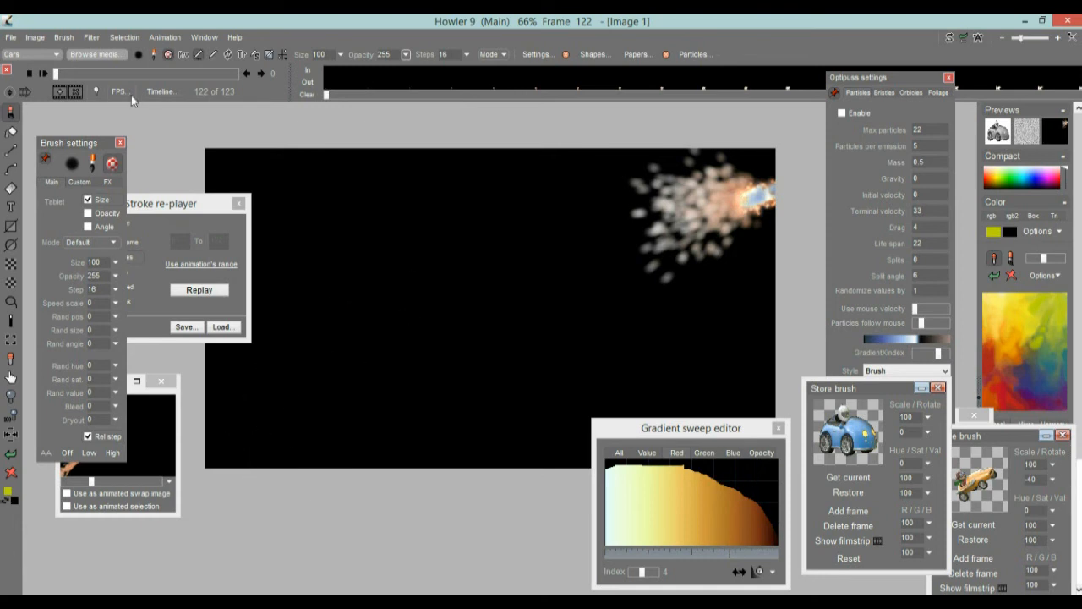
# - Scrub the animation to frame 106, open the brush keyframer with the blue car, and enlarge its window
pyautogui.moveTo(88, 75); pyautogui.dragTo(215, 73)
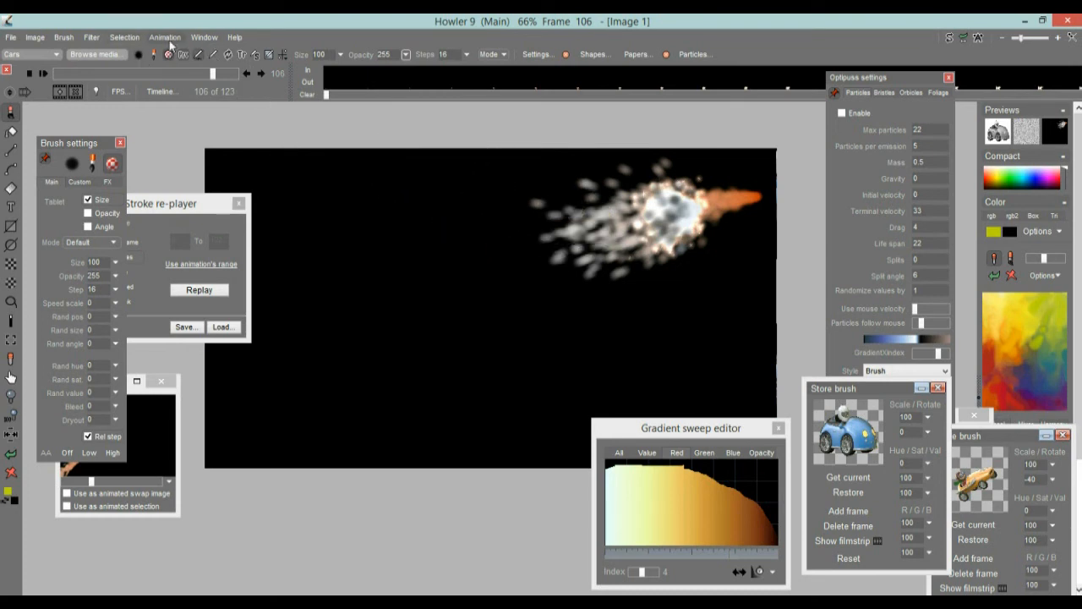
pyautogui.click(164, 38)
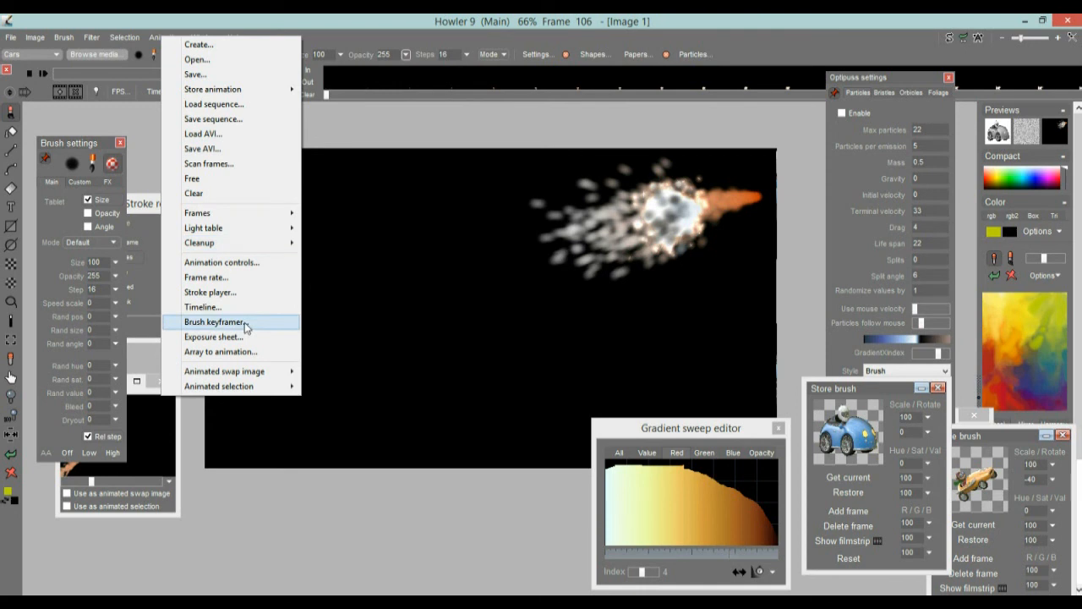
pyautogui.click(216, 322)
pyautogui.moveTo(476, 160)
pyautogui.mouseDown()
pyautogui.moveTo(278, 127)
pyautogui.moveTo(207, 97)
pyautogui.mouseUp()
pyautogui.moveTo(463, 375)
pyautogui.mouseDown()
pyautogui.moveTo(684, 551)
pyautogui.moveTo(804, 552)
pyautogui.mouseUp()
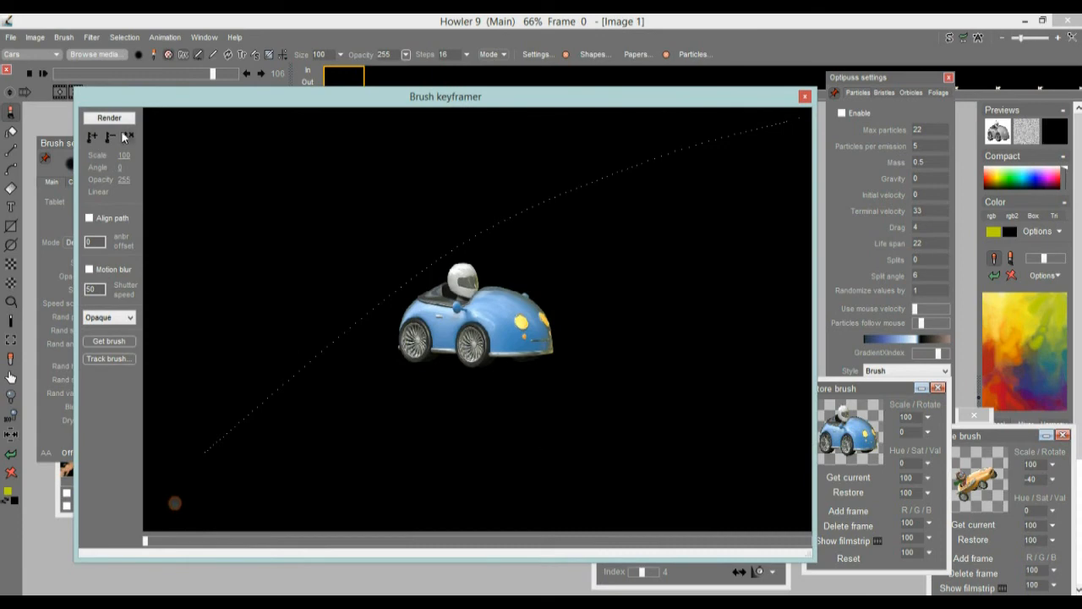
# - At frame 12 of the keyframer, move the car to the head of the trail and rotate it to -37 degrees
pyautogui.moveTo(151, 546); pyautogui.dragTo(210, 541)
pyautogui.moveTo(439, 337)
pyautogui.mouseDown()
pyautogui.moveTo(285, 429)
pyautogui.moveTo(228, 435)
pyautogui.moveTo(309, 440)
pyautogui.moveTo(265, 455)
pyautogui.mouseUp()
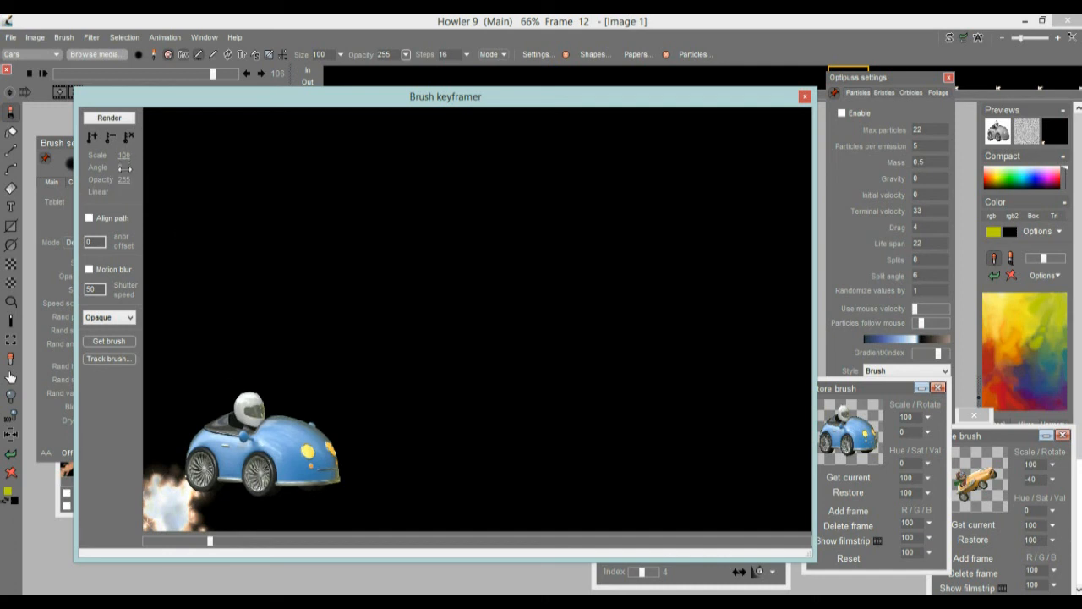
pyautogui.moveTo(121, 168)
pyautogui.mouseDown()
pyautogui.moveTo(98, 168)
pyautogui.moveTo(108, 169)
pyautogui.mouseUp()
pyautogui.moveTo(265, 452)
pyautogui.mouseDown()
pyautogui.moveTo(238, 410)
pyautogui.moveTo(248, 438)
pyautogui.moveTo(272, 420)
pyautogui.mouseUp()
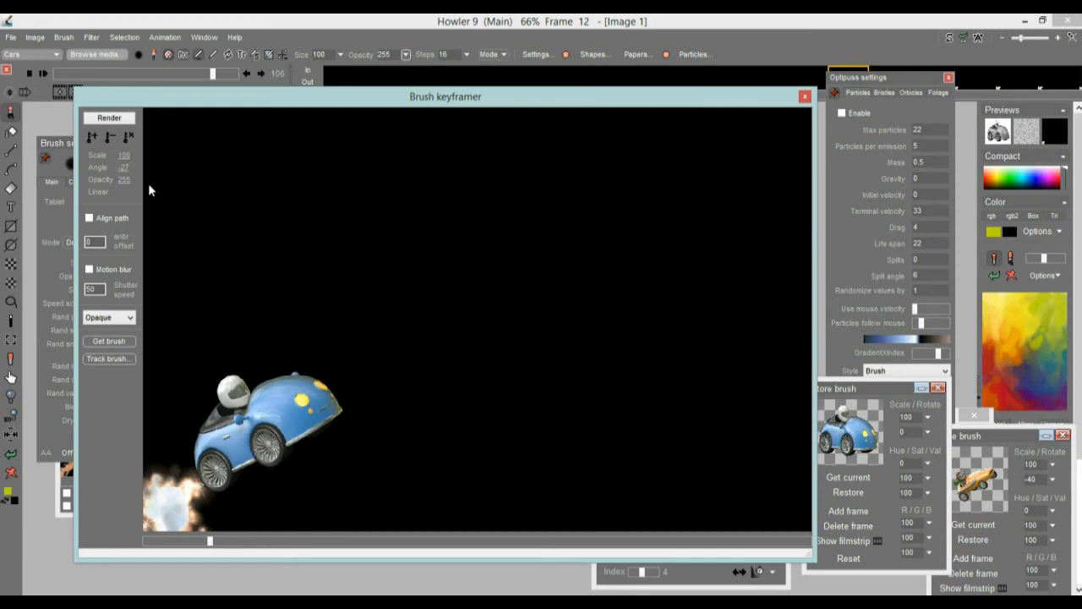
pyautogui.moveTo(124, 167); pyautogui.dragTo(117, 167)
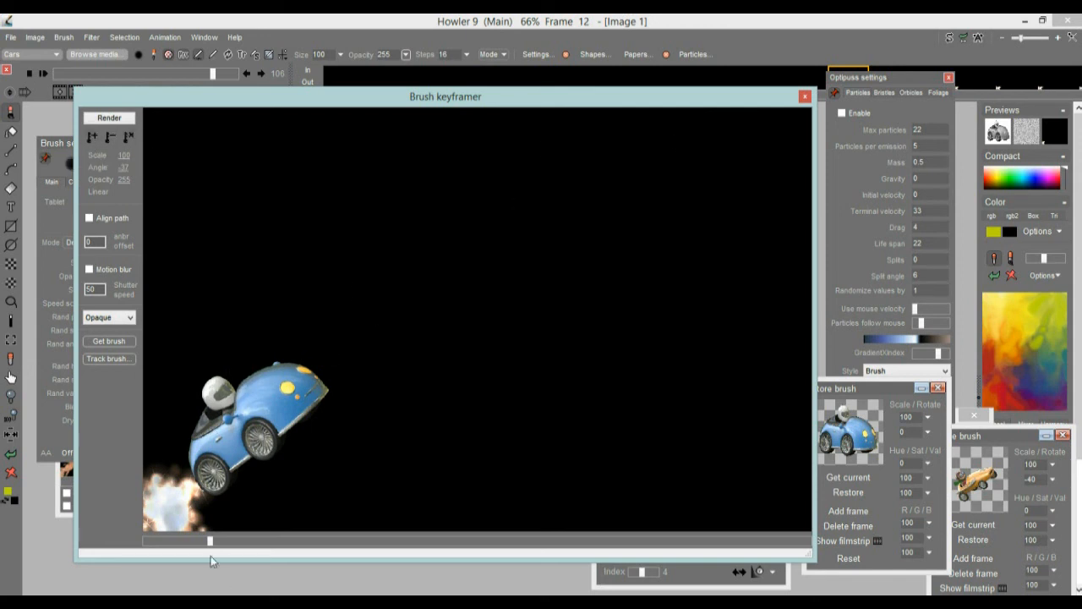
# - At frame 0, position the angled car over the trail's starting point and add a keyframe
pyautogui.moveTo(210, 546); pyautogui.dragTo(144, 545)
pyautogui.moveTo(253, 466)
pyautogui.mouseDown()
pyautogui.moveTo(243, 465)
pyautogui.moveTo(257, 463)
pyautogui.moveTo(251, 451)
pyautogui.mouseUp()
pyautogui.moveTo(123, 169); pyautogui.dragTo(97, 168)
pyautogui.moveTo(251, 456)
pyautogui.mouseDown()
pyautogui.moveTo(223, 419)
pyautogui.moveTo(230, 425)
pyautogui.mouseUp()
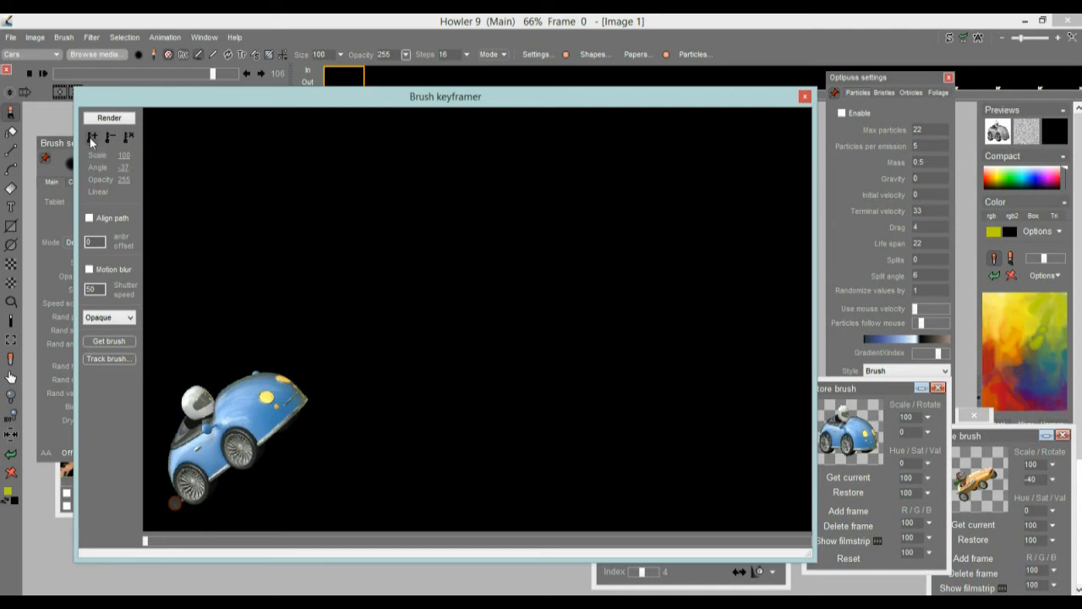
# - At frame 31, move the car ahead of the trail, scale it to 86, and add a keyframe
pyautogui.moveTo(145, 539); pyautogui.dragTo(336, 542)
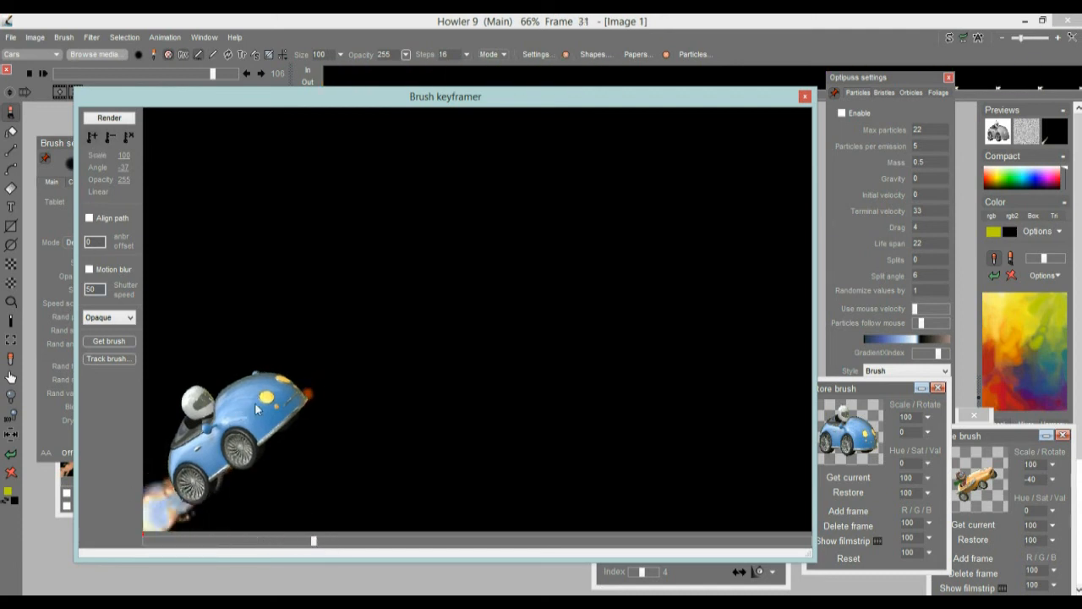
pyautogui.moveTo(256, 404)
pyautogui.mouseDown()
pyautogui.moveTo(427, 301)
pyautogui.moveTo(353, 319)
pyautogui.moveTo(356, 330)
pyautogui.mouseUp()
pyautogui.moveTo(124, 163); pyautogui.dragTo(124, 156)
pyautogui.click(94, 137)
# - At frame 58, keyframe the car at the trail's head with scale 76 and angle -25
pyautogui.moveTo(321, 541); pyautogui.dragTo(473, 542)
pyautogui.moveTo(366, 327)
pyautogui.mouseDown()
pyautogui.moveTo(358, 309)
pyautogui.moveTo(537, 257)
pyautogui.moveTo(535, 230)
pyautogui.mouseUp()
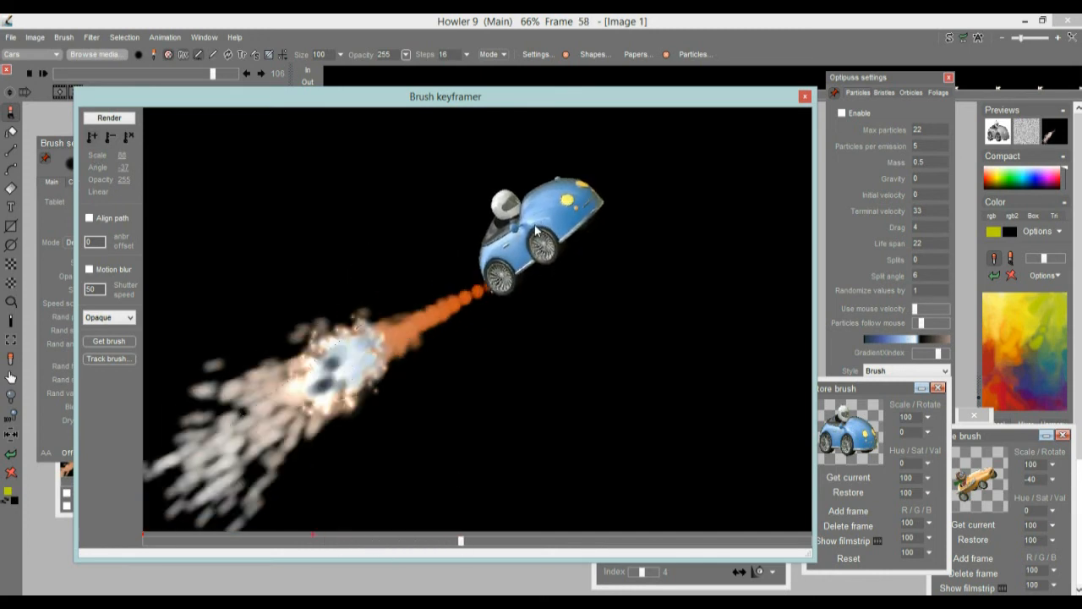
pyautogui.moveTo(122, 154); pyautogui.dragTo(136, 168)
pyautogui.moveTo(534, 221)
pyautogui.mouseDown()
pyautogui.moveTo(545, 250)
pyautogui.moveTo(542, 241)
pyautogui.mouseUp()
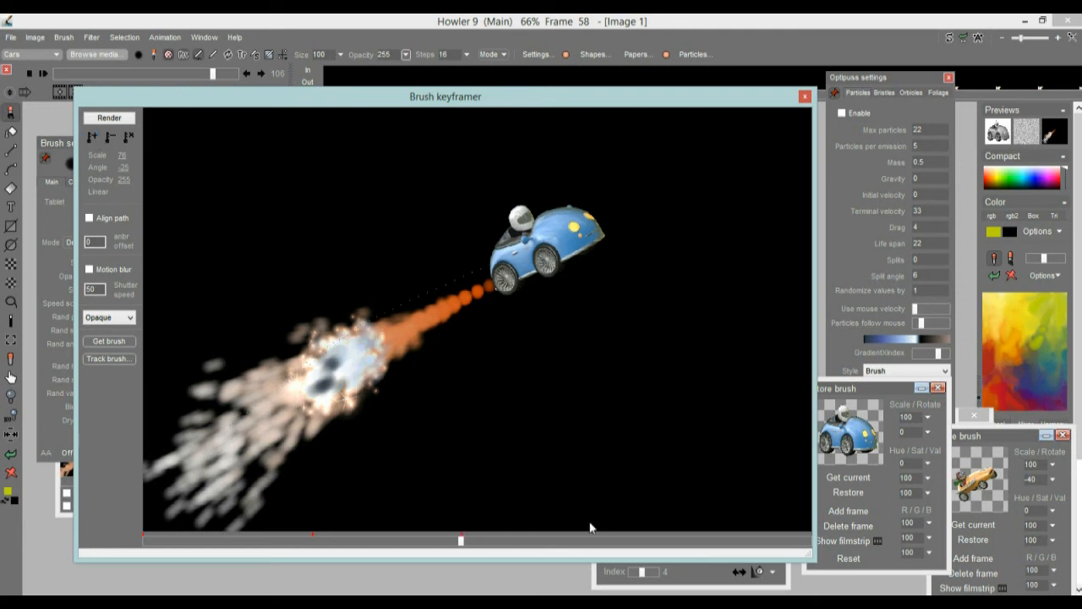
# - At frame 83, move the car to the trail's head, set angle -16 and scale 62, and add a keyframe
pyautogui.moveTo(565, 542); pyautogui.dragTo(600, 542)
pyautogui.moveTo(573, 233)
pyautogui.mouseDown()
pyautogui.moveTo(564, 218)
pyautogui.moveTo(727, 173)
pyautogui.moveTo(746, 158)
pyautogui.mouseUp()
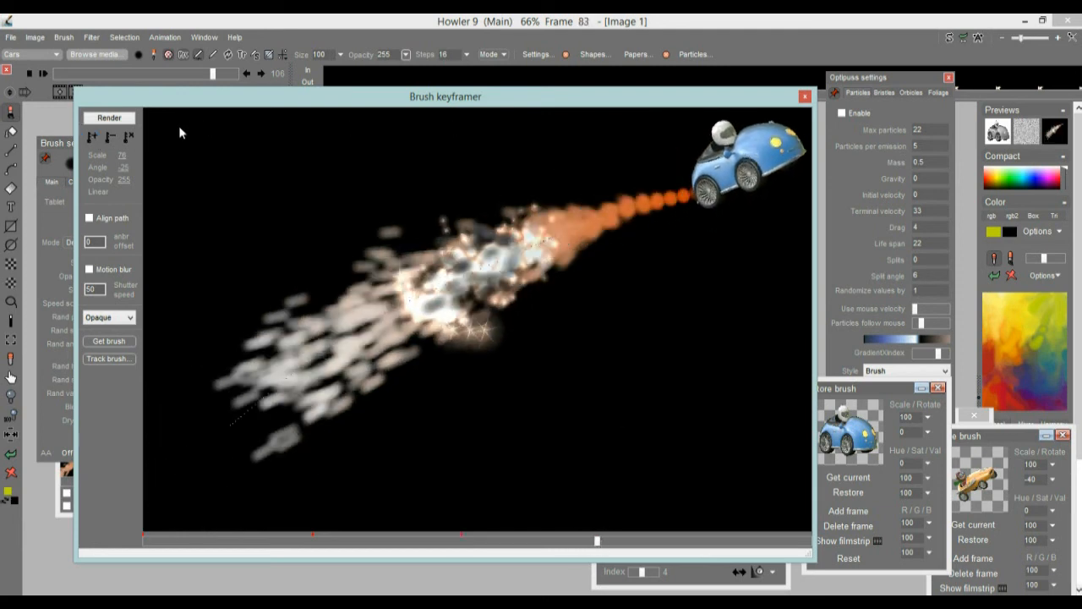
pyautogui.moveTo(121, 165); pyautogui.dragTo(127, 165)
pyautogui.moveTo(748, 157)
pyautogui.mouseDown()
pyautogui.moveTo(711, 173)
pyautogui.moveTo(725, 166)
pyautogui.moveTo(717, 180)
pyautogui.mouseUp()
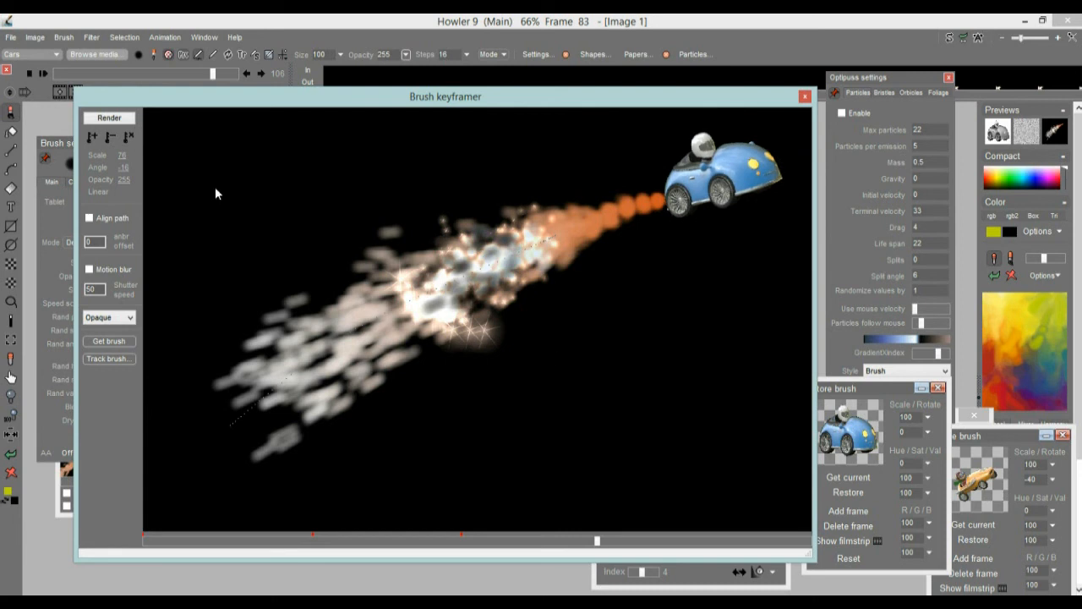
pyautogui.moveTo(123, 154); pyautogui.dragTo(115, 155)
pyautogui.moveTo(723, 188); pyautogui.dragTo(716, 192)
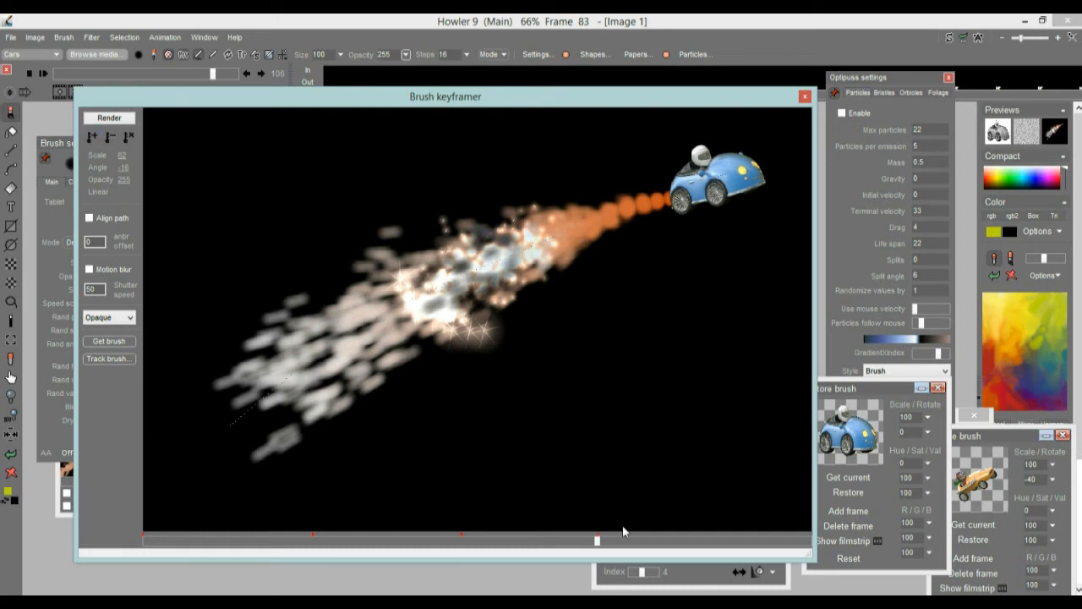
# - At frame 103, keyframe the car at the trail's head by the canvas edge with scale 52 and angle -9
pyautogui.moveTo(624, 546); pyautogui.dragTo(732, 546)
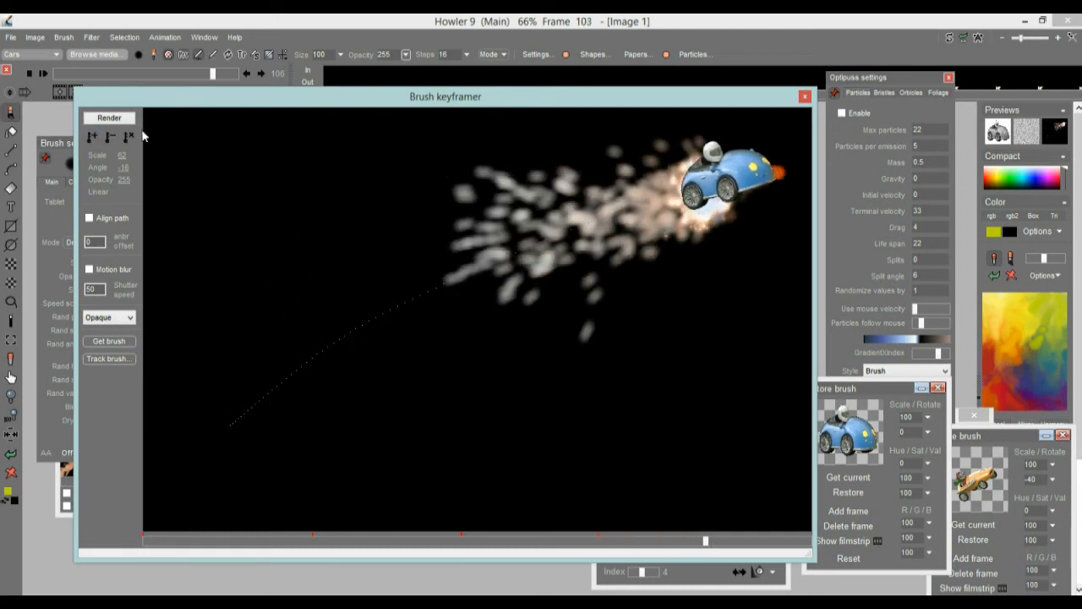
pyautogui.moveTo(719, 174)
pyautogui.mouseDown()
pyautogui.moveTo(782, 140)
pyautogui.moveTo(817, 156)
pyautogui.mouseUp()
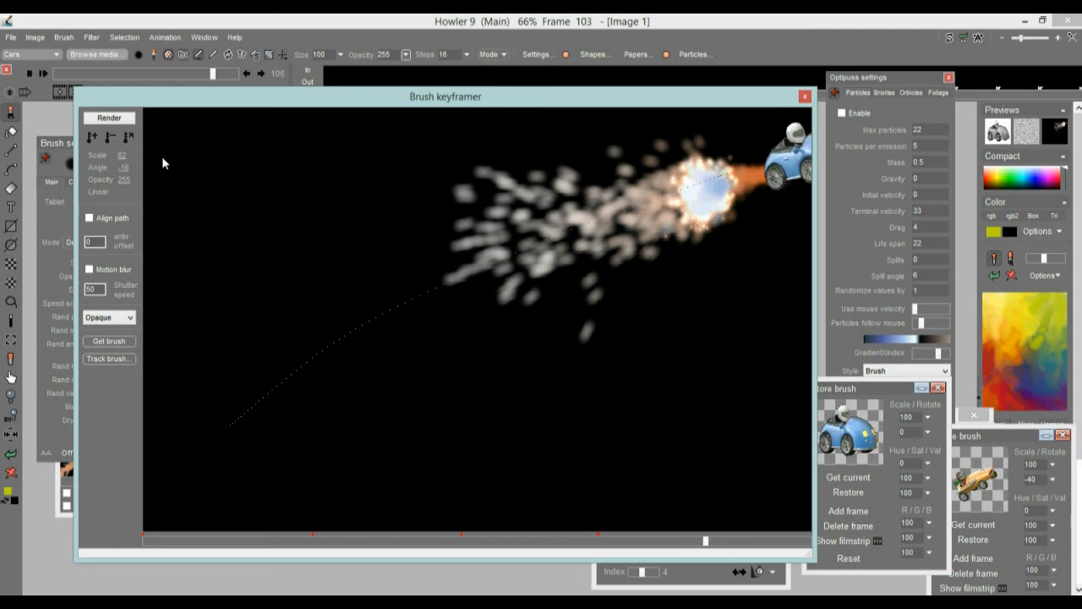
pyautogui.moveTo(121, 157); pyautogui.dragTo(122, 167)
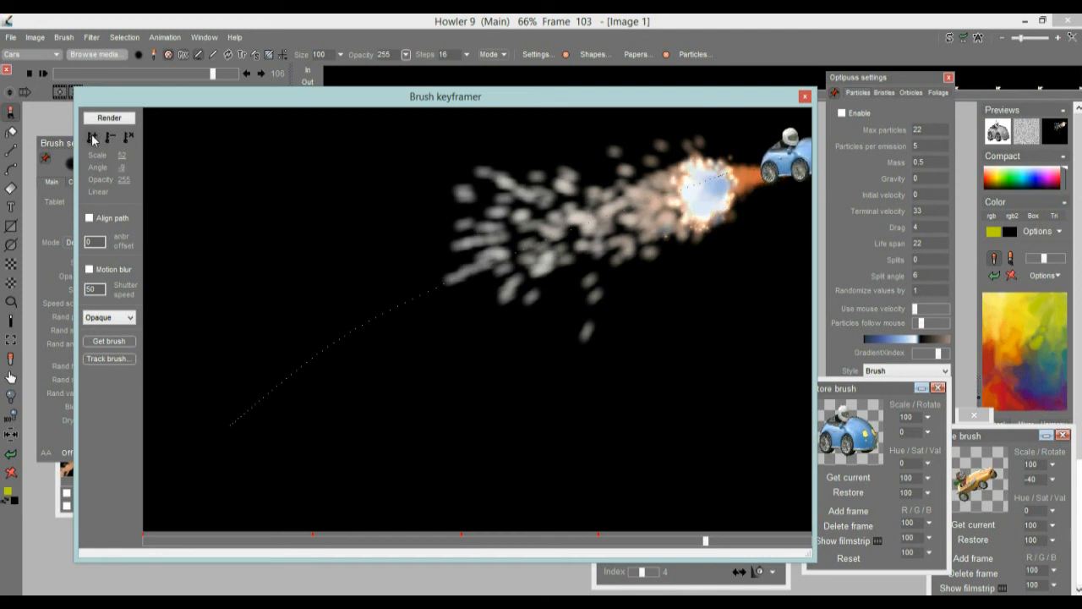
# - Check the car's path through the final frame and the early frames, and render the keyframed brush into the animation
pyautogui.moveTo(710, 542); pyautogui.dragTo(810, 541)
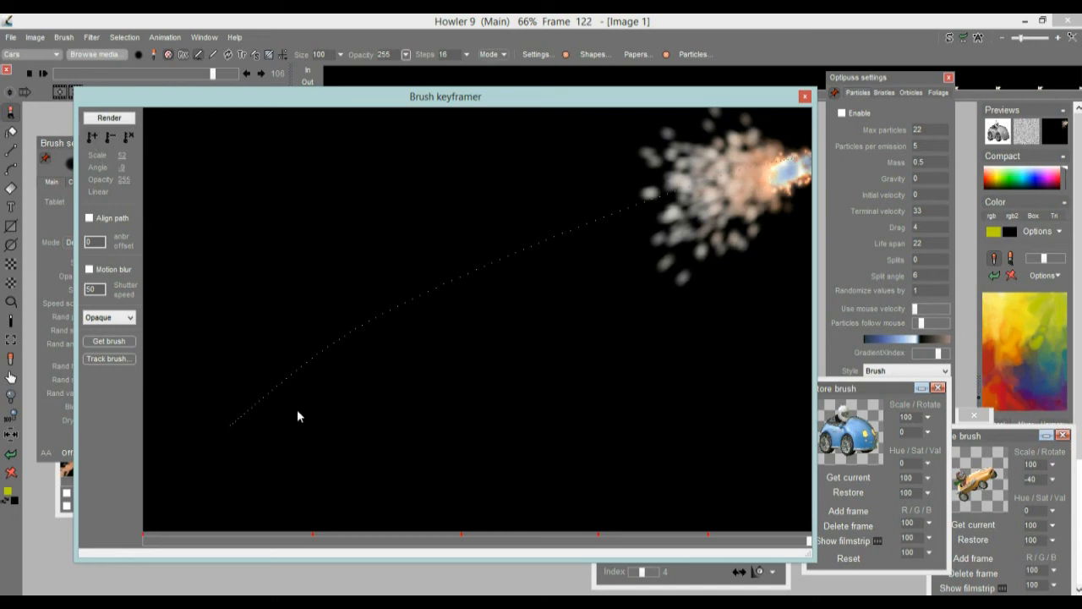
pyautogui.moveTo(161, 538); pyautogui.dragTo(338, 512)
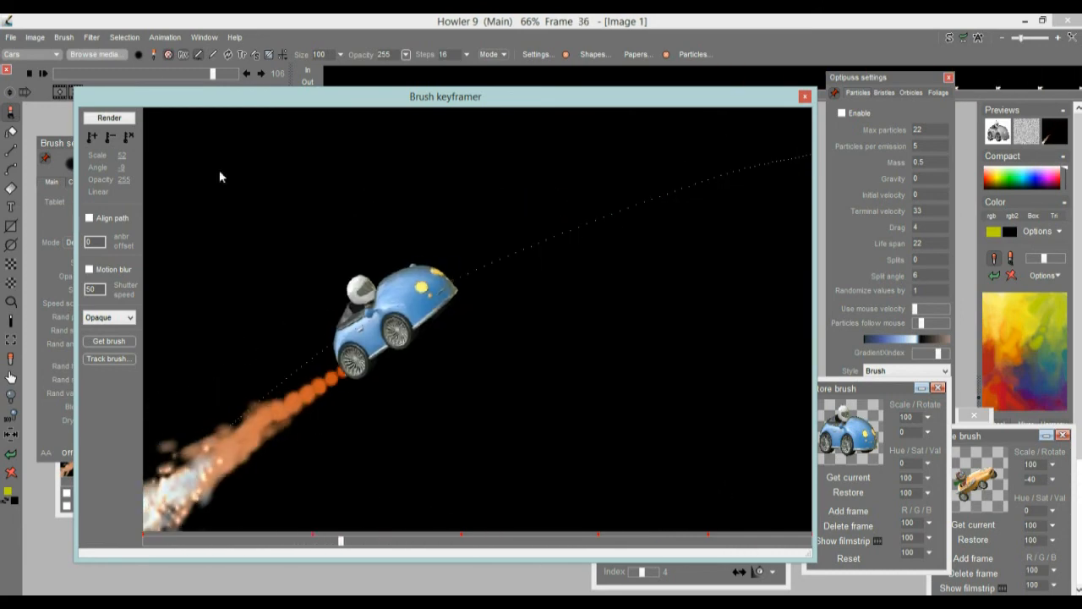
pyautogui.click(110, 119)
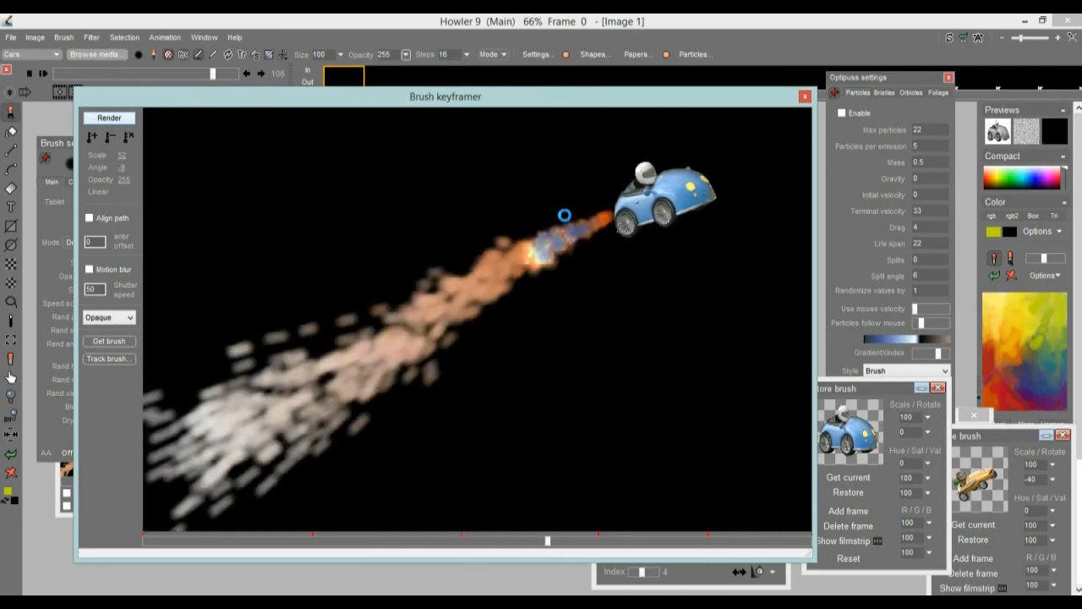
# - Close the Brush keyframer and the Stroke re-player
pyautogui.click(805, 97)
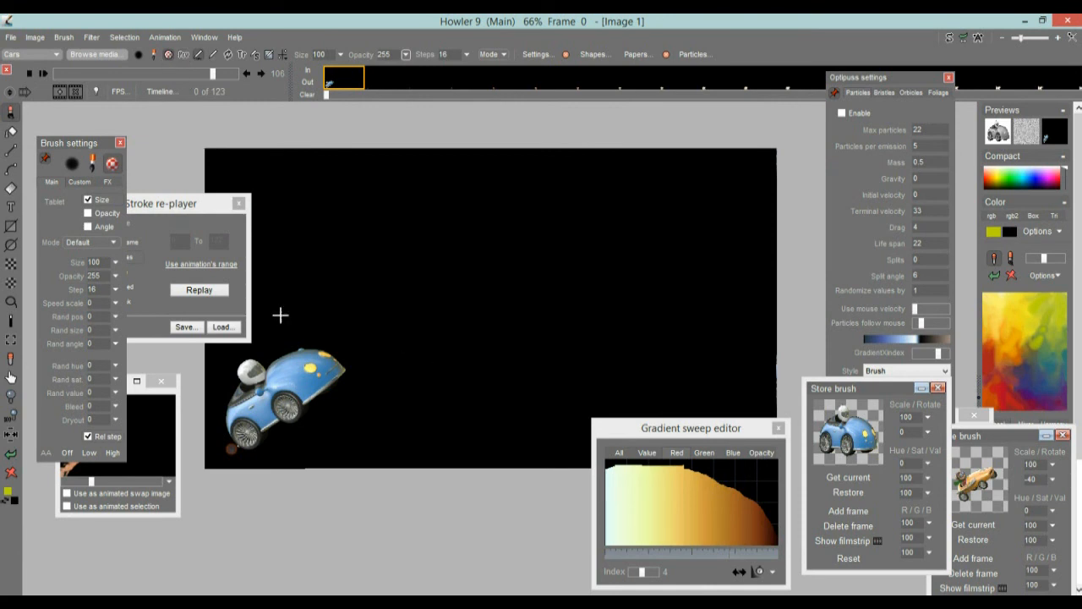
pyautogui.moveTo(170, 204); pyautogui.dragTo(333, 429)
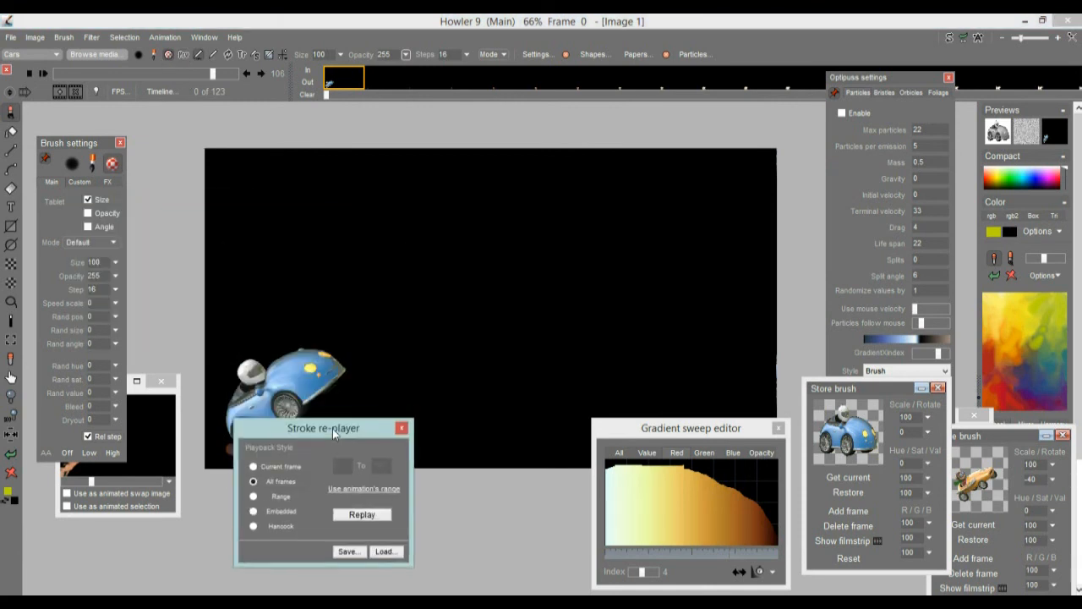
pyautogui.click(402, 430)
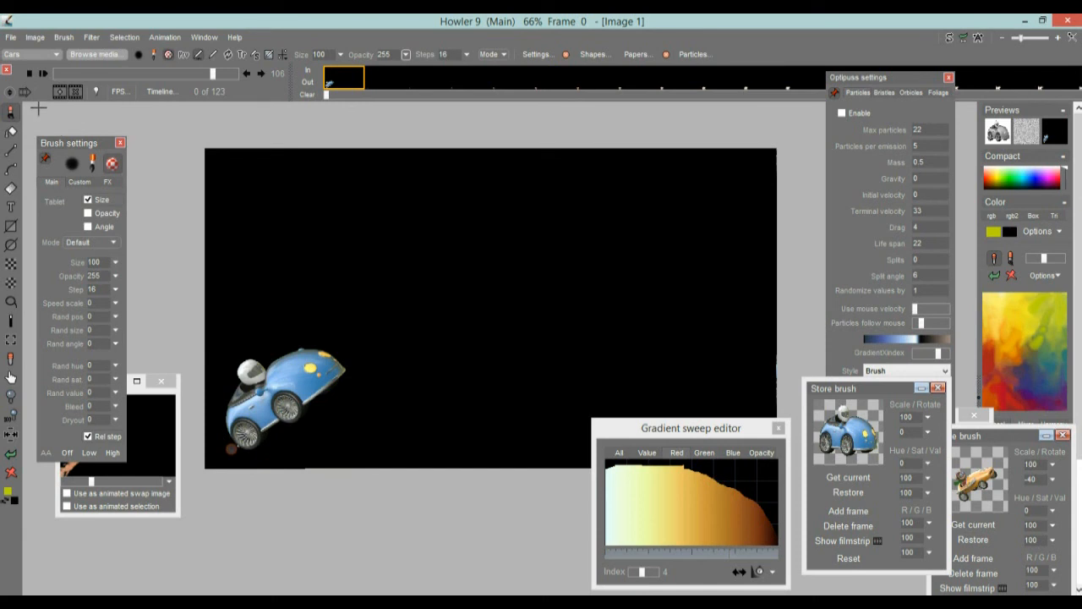
# - Play the rendered animation from the start and examine the car and its particle trail up close at frame 29
pyautogui.click(72, 77)
pyautogui.moveTo(72, 77); pyautogui.dragTo(36, 77)
pyautogui.click(44, 75)
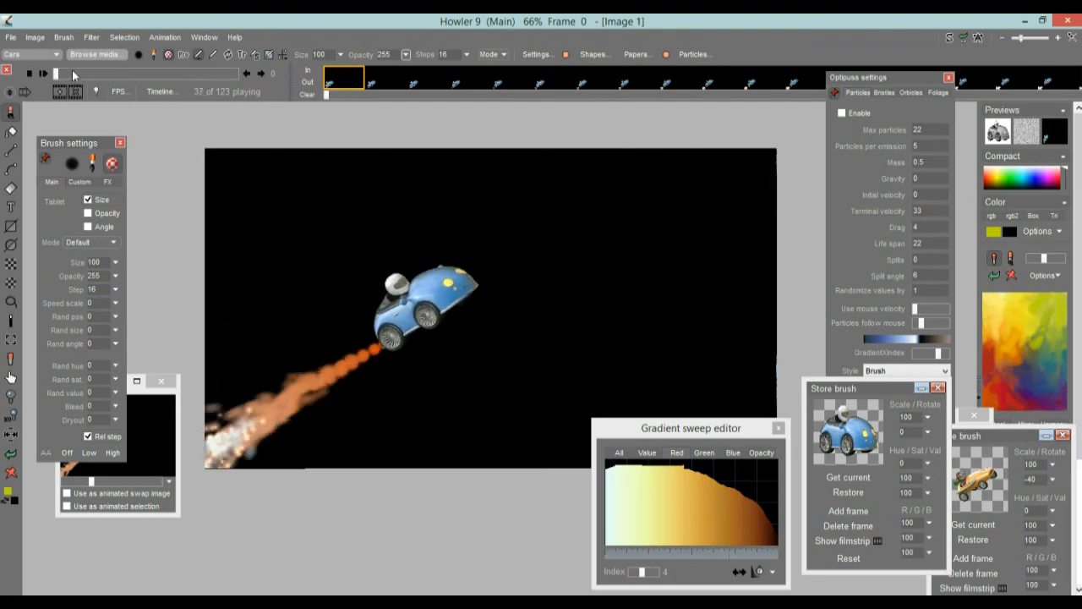
pyautogui.click(118, 73)
pyautogui.moveTo(117, 74); pyautogui.dragTo(99, 75)
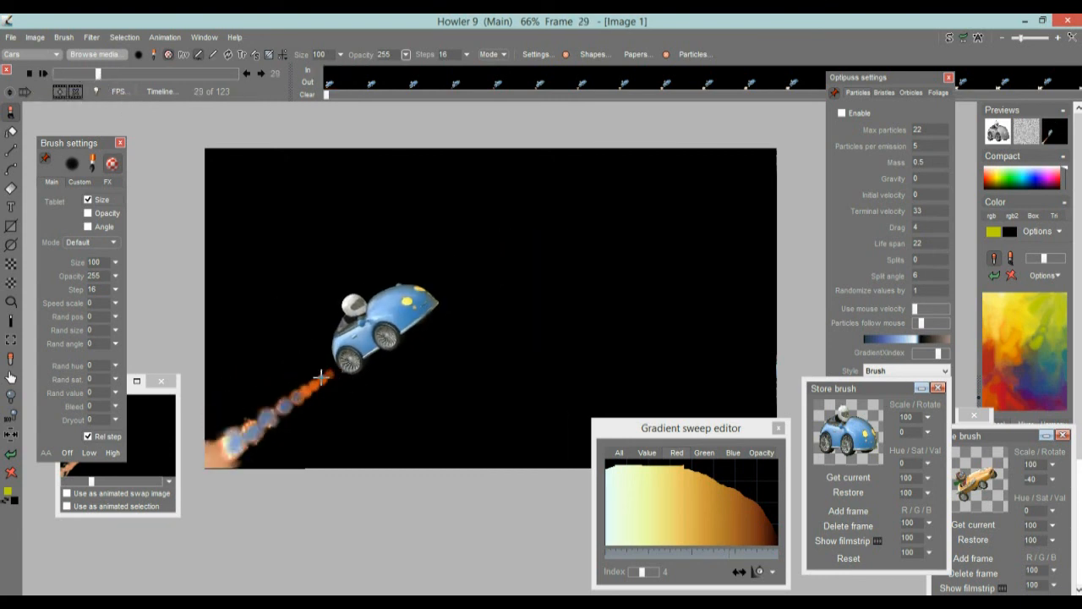
pyautogui.scroll(1, 353, 365)
pyautogui.scroll(3, 353, 366)
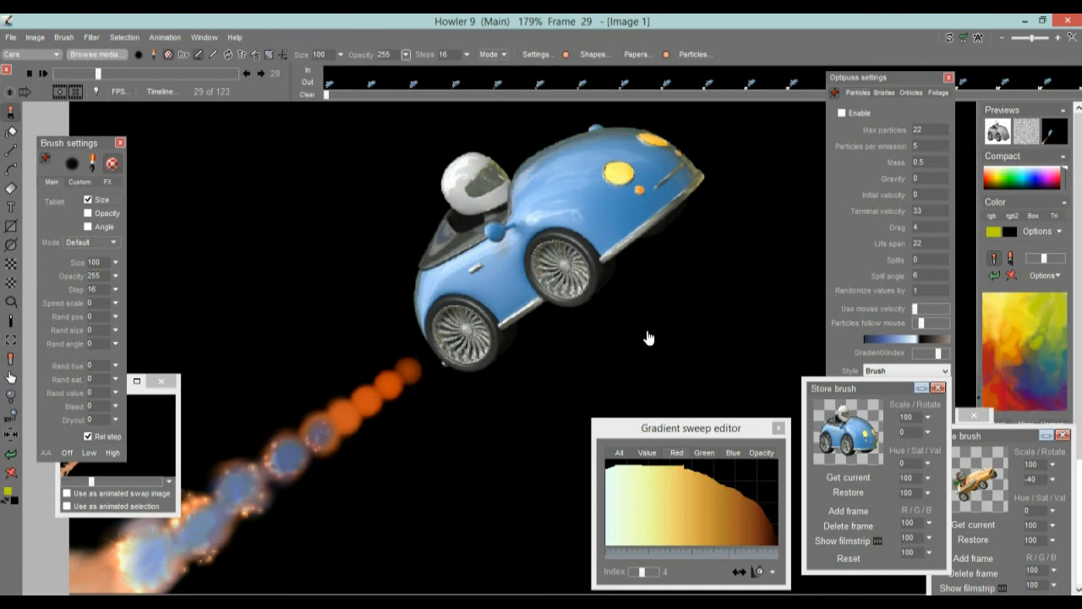
pyautogui.scroll(-3, 411, 331)
pyautogui.scroll(-2, 425, 340)
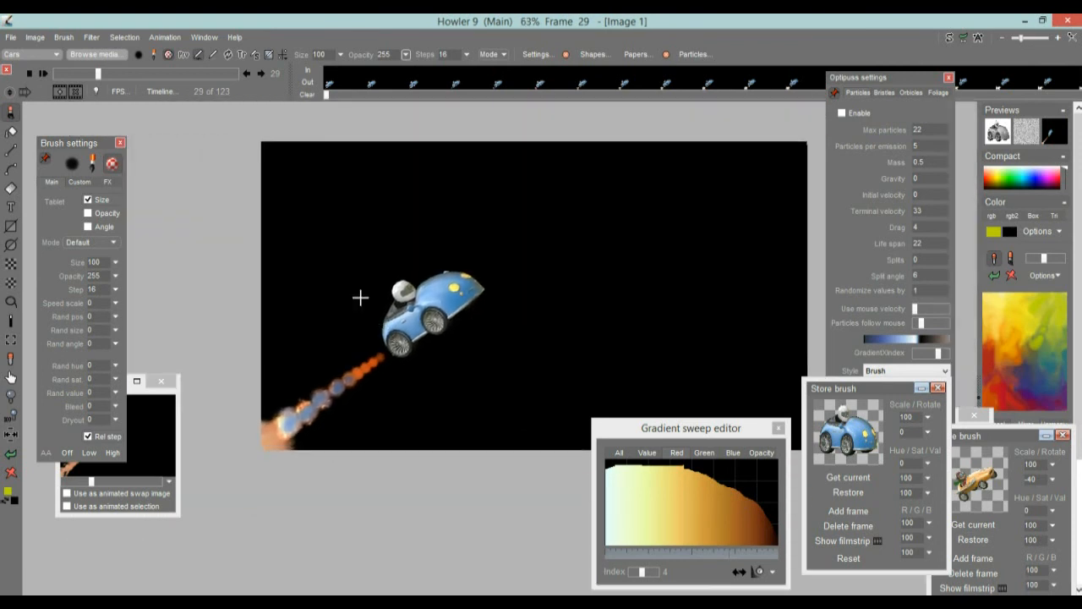
pyautogui.click(10, 191)
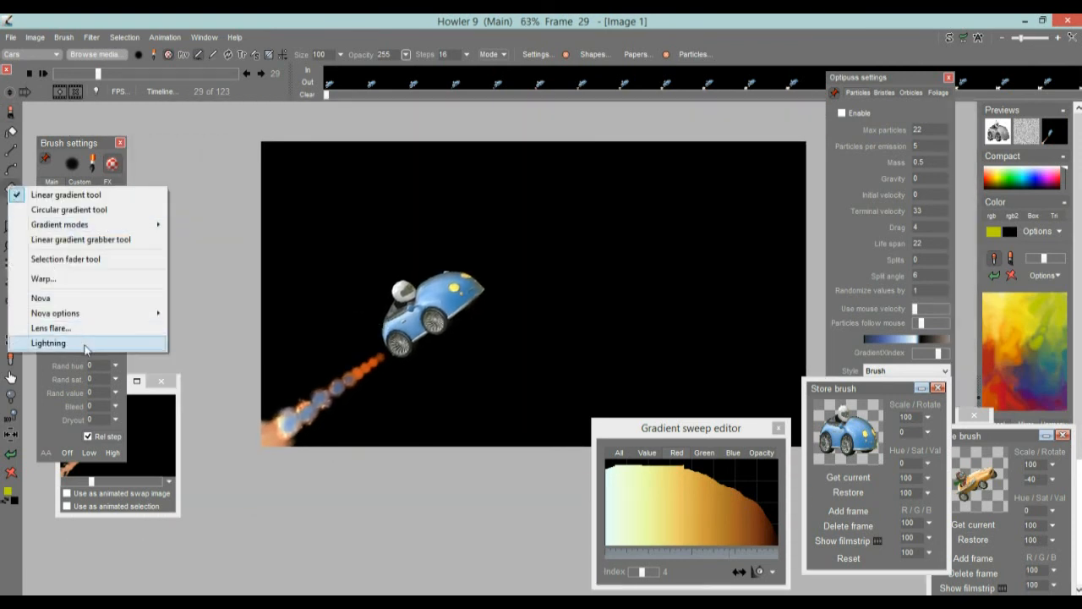
pyautogui.moveTo(57, 318)
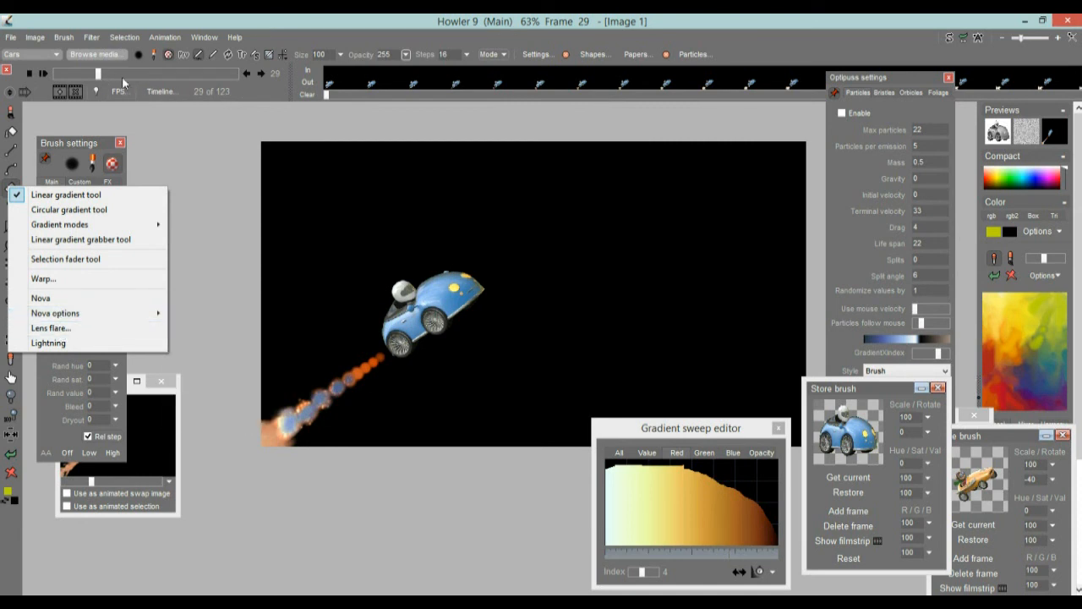
# - Open the Timeline editor and choose the animated Lens flare filter
pyautogui.click(161, 91)
pyautogui.click(161, 91)
pyautogui.moveTo(226, 114); pyautogui.dragTo(103, 125)
pyautogui.click(56, 154)
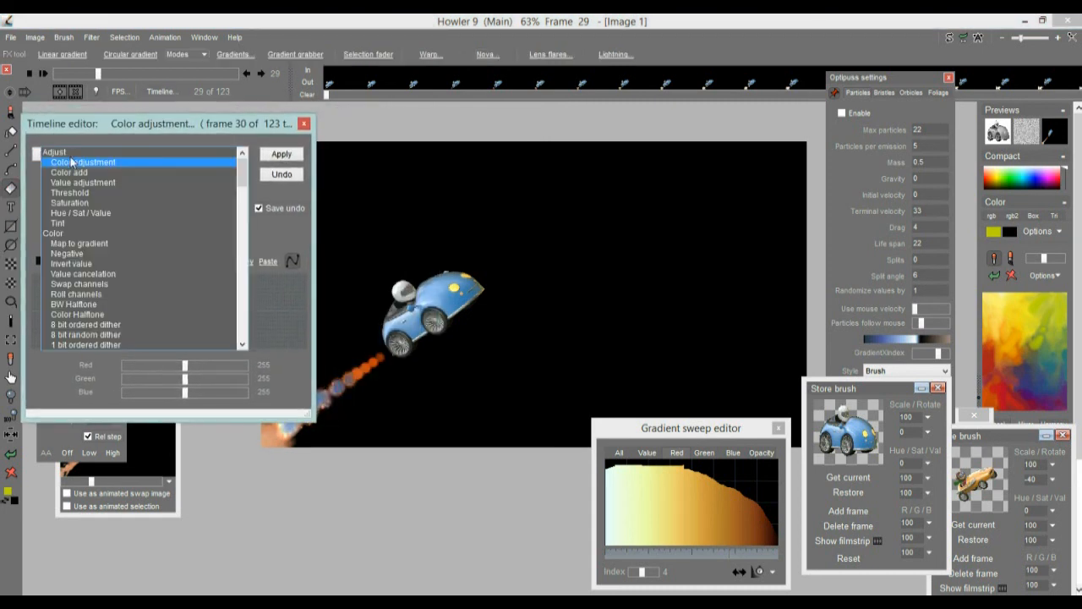
pyautogui.moveTo(246, 169); pyautogui.dragTo(247, 336)
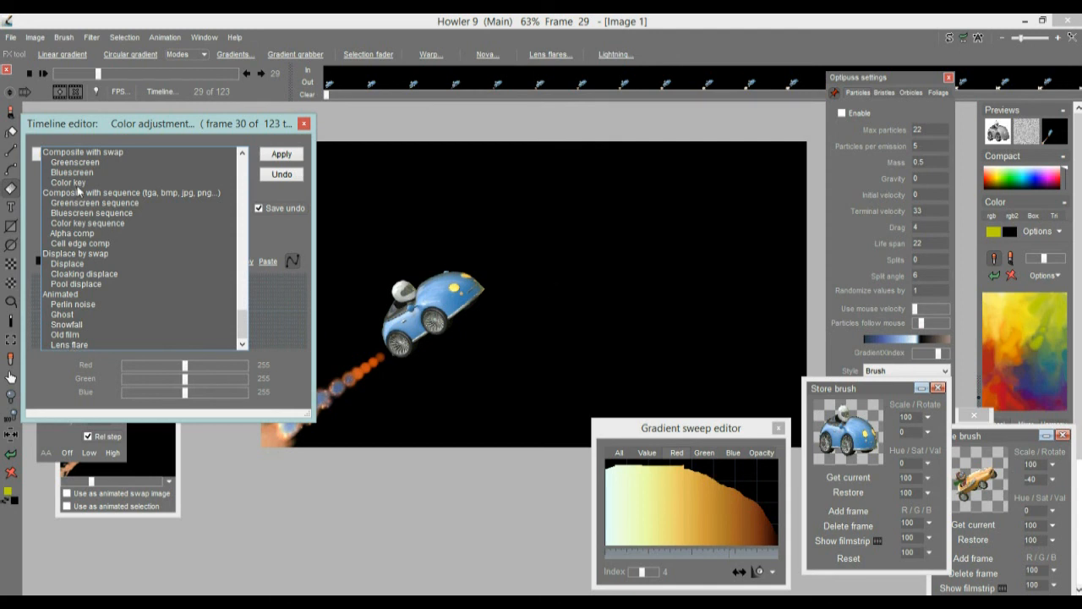
pyautogui.click(70, 344)
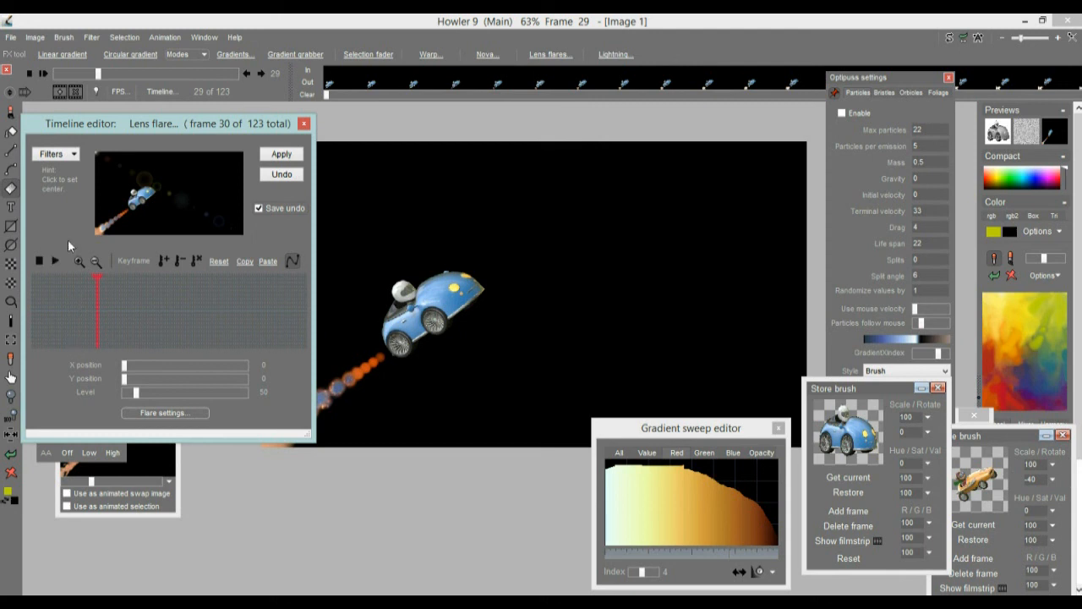
# - Place the flare's centre behind the car at X 22, Y 69 and set its level to 105
pyautogui.click(144, 197)
pyautogui.moveTo(143, 197)
pyautogui.mouseDown()
pyautogui.moveTo(116, 209)
pyautogui.moveTo(127, 208)
pyautogui.mouseUp()
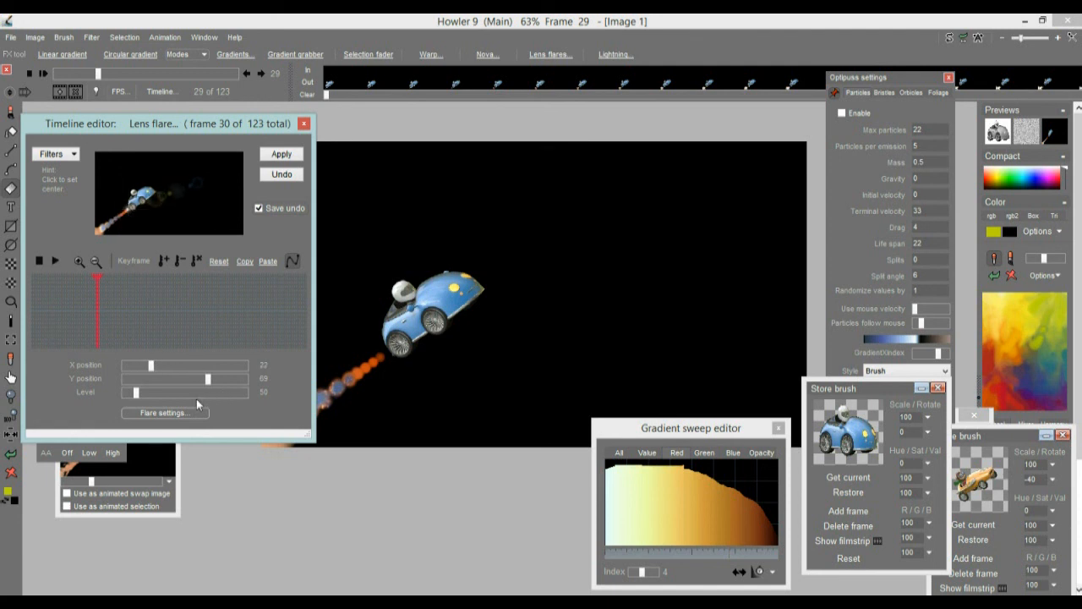
pyautogui.moveTo(133, 396); pyautogui.dragTo(150, 392)
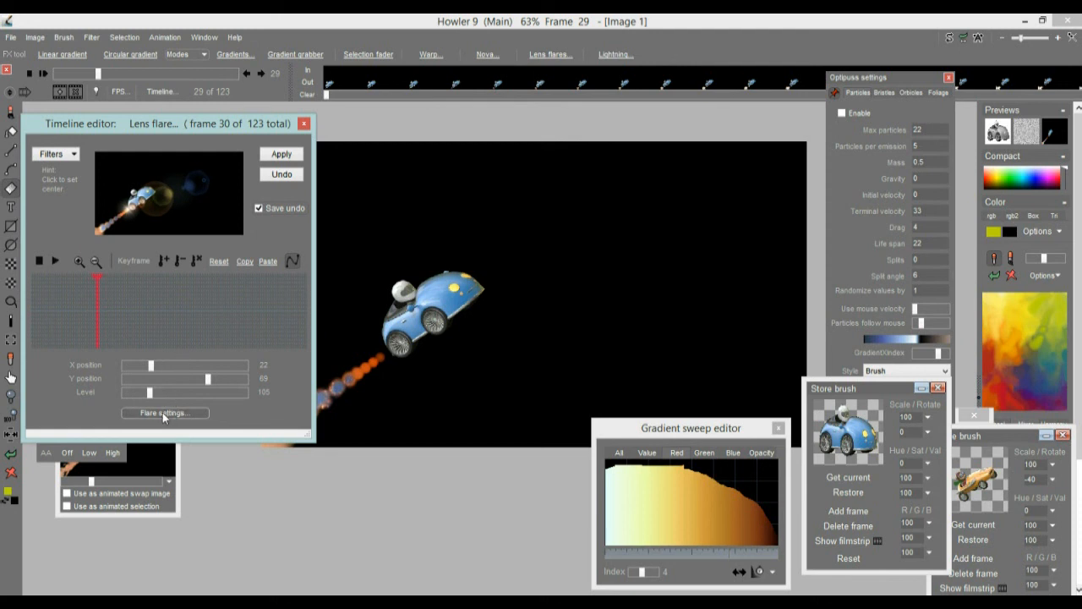
# - Open the flare settings, try the bright orange fireball preset, and place the flare behind the car at X 21, Y 67
pyautogui.click(162, 412)
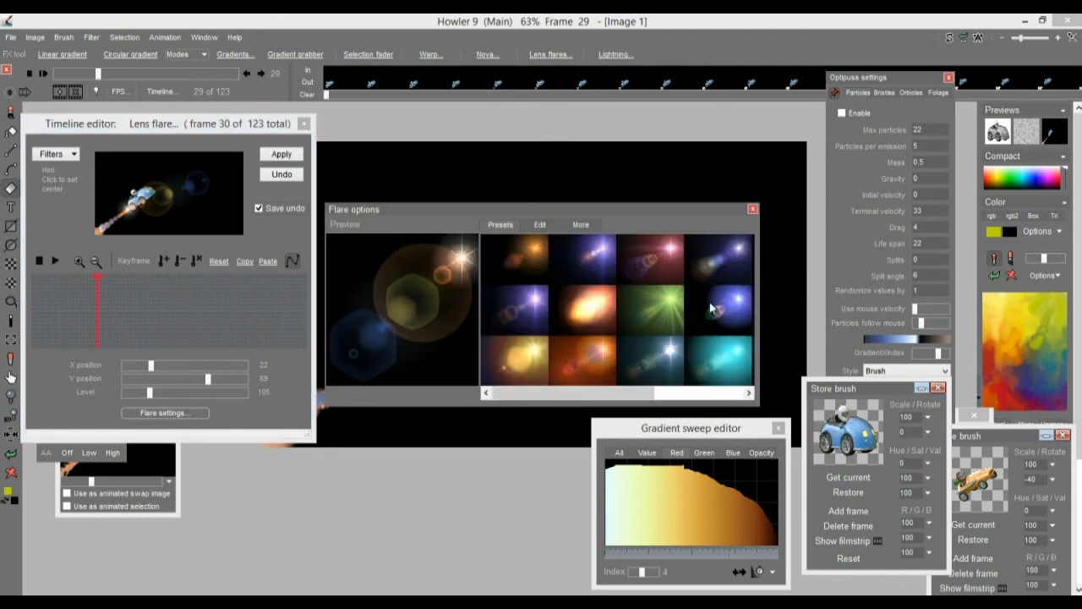
pyautogui.click(597, 294)
pyautogui.moveTo(526, 224); pyautogui.dragTo(810, 74)
pyautogui.click(165, 227)
pyautogui.moveTo(165, 226); pyautogui.dragTo(126, 208)
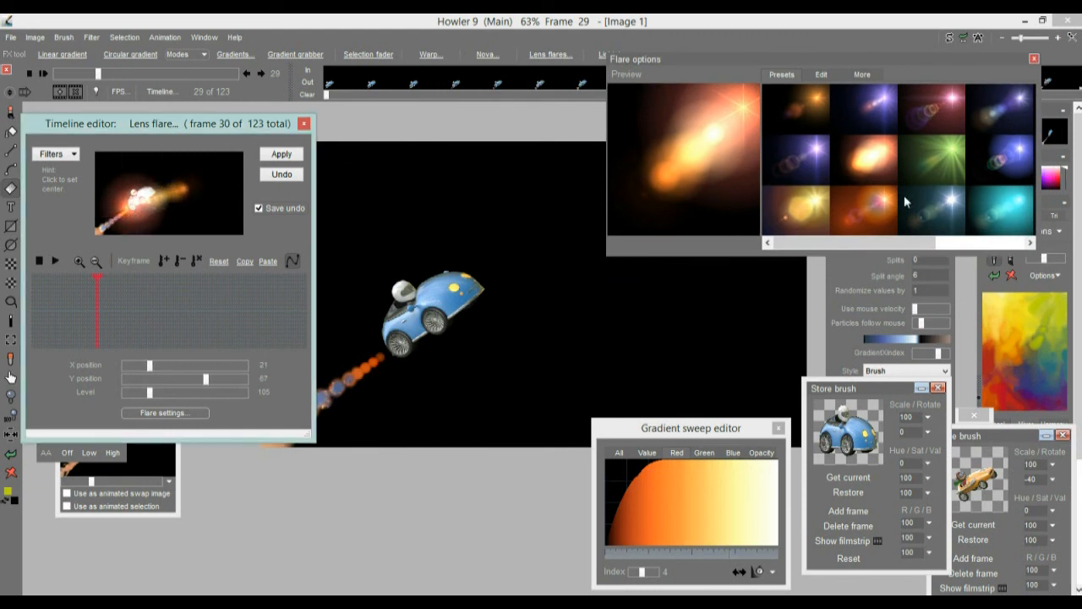
# - Try the cyan, blue ringed and hexagonal flare presets, repositioning the flare on the car's exhaust each time
pyautogui.click(1002, 208)
pyautogui.moveTo(172, 193); pyautogui.dragTo(135, 200)
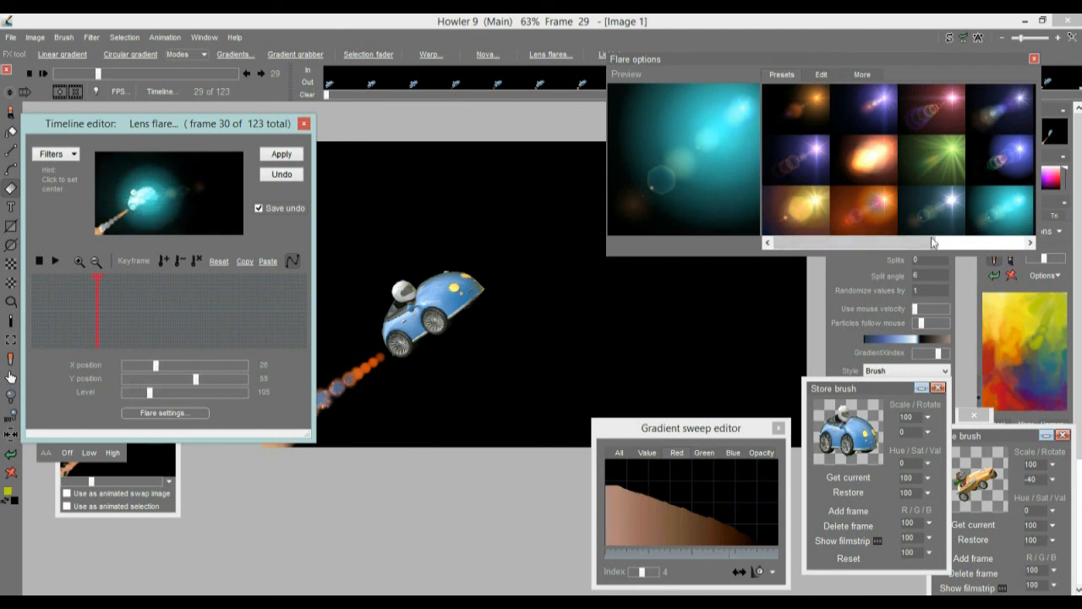
pyautogui.moveTo(827, 241); pyautogui.dragTo(905, 244)
pyautogui.click(932, 155)
pyautogui.moveTo(181, 213); pyautogui.dragTo(130, 211)
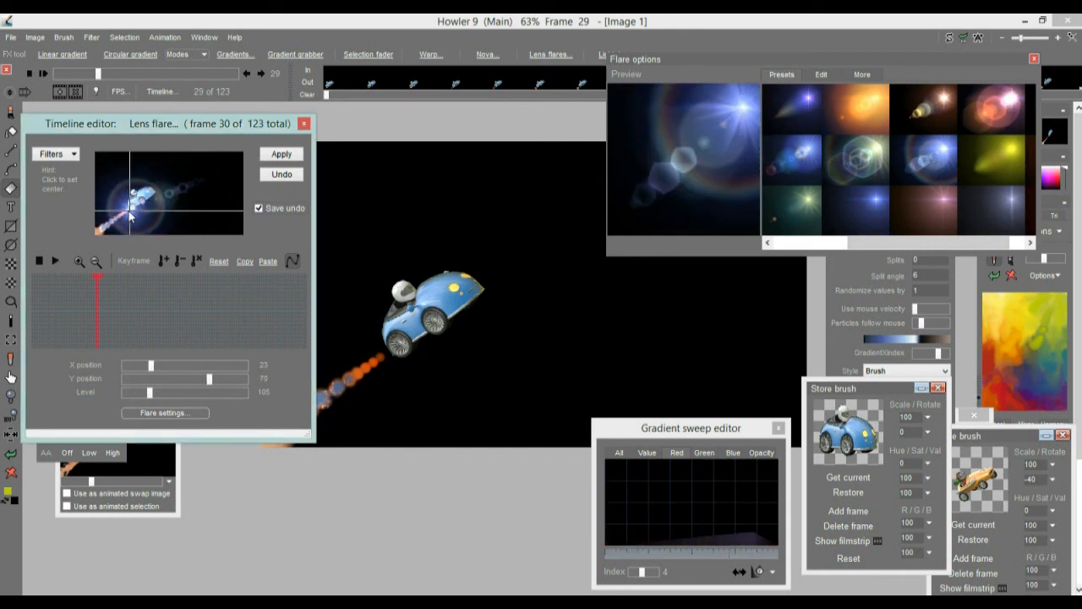
pyautogui.click(865, 151)
pyautogui.click(134, 208)
pyautogui.moveTo(133, 208); pyautogui.dragTo(131, 213)
# - Choose the yellow-green beam flare preset and centre the flare on the car's exhaust at X 21, Y 69
pyautogui.click(1002, 171)
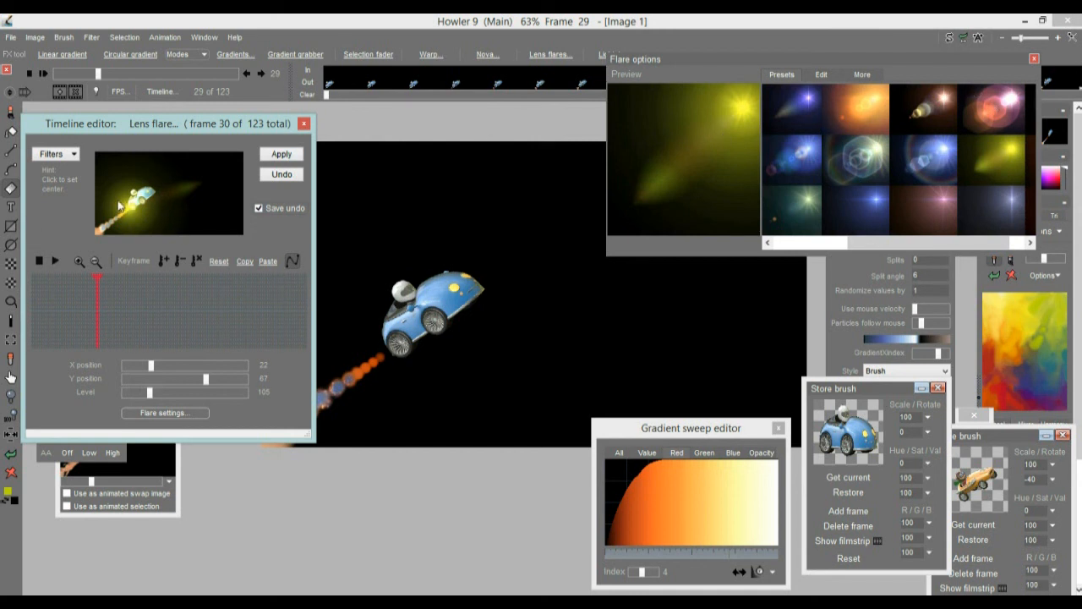
pyautogui.moveTo(126, 208); pyautogui.dragTo(127, 212)
# - At frame 1, place the flare at the car's rear at X 4, Y 91 and add a keyframe
pyautogui.moveTo(94, 326); pyautogui.dragTo(22, 313)
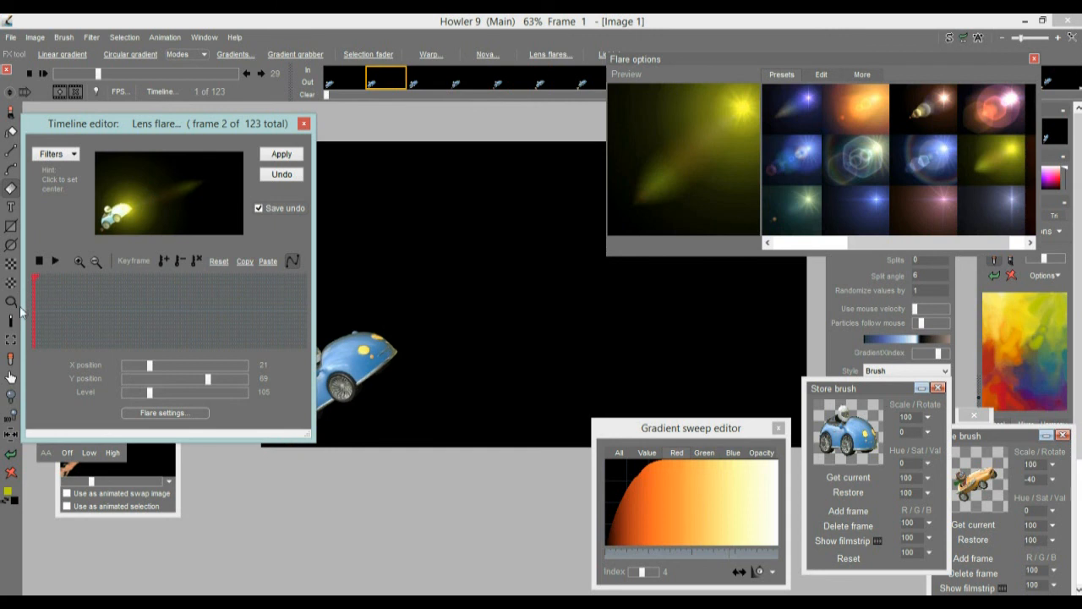
pyautogui.click(102, 234)
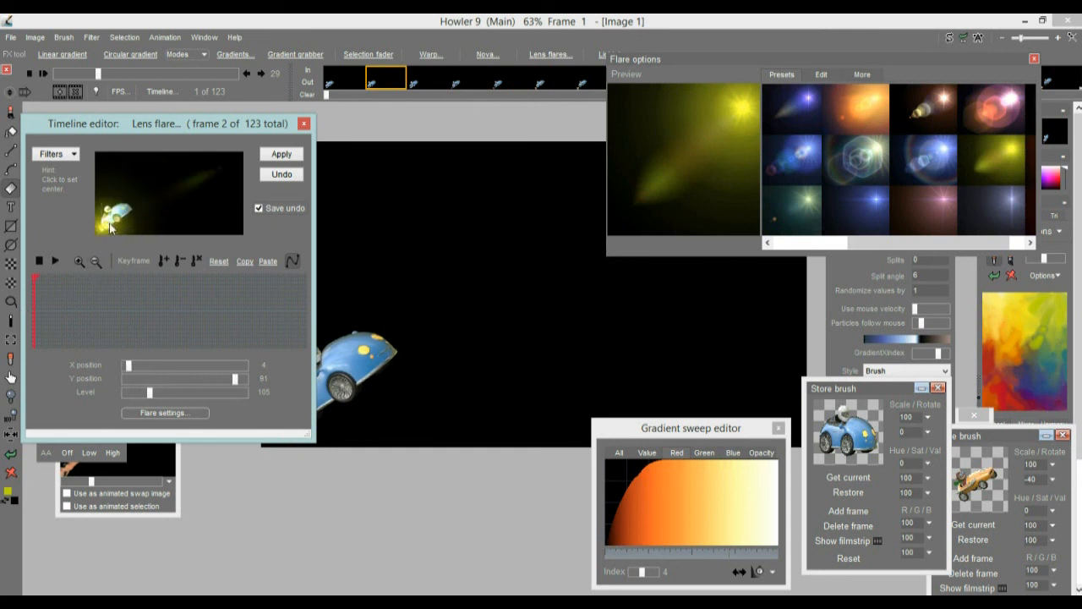
pyautogui.moveTo(112, 193); pyautogui.dragTo(138, 223)
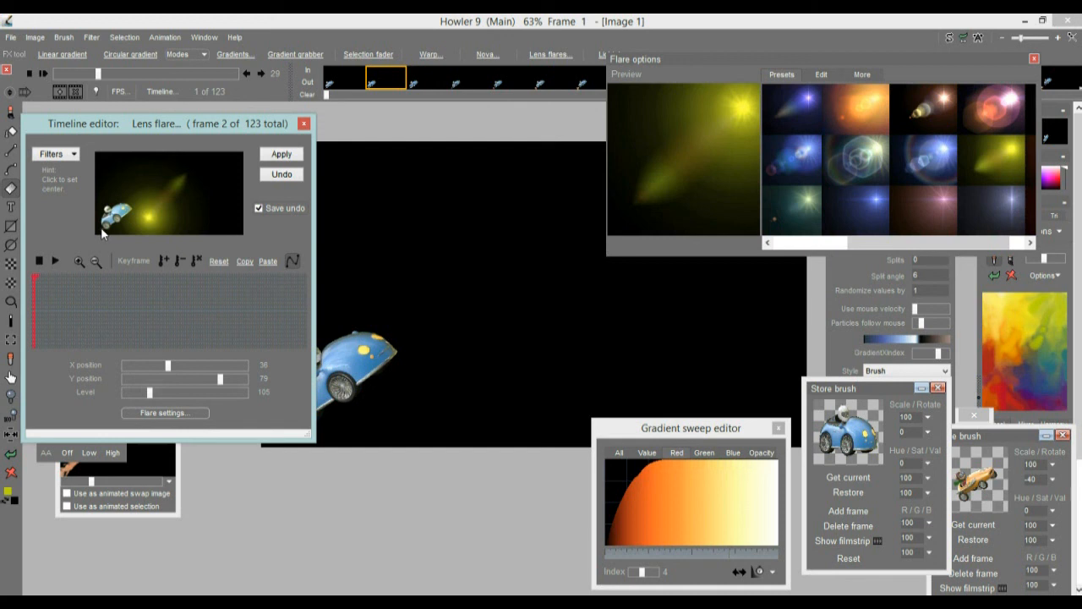
pyautogui.moveTo(102, 229); pyautogui.dragTo(102, 228)
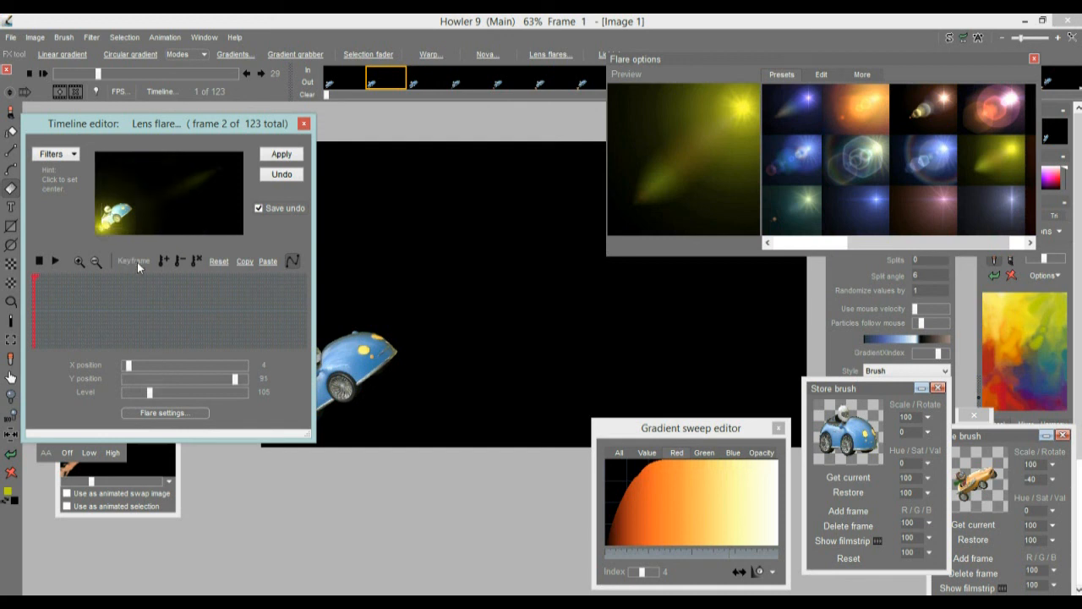
pyautogui.click(165, 260)
# - At frame 33, place the flare on the car's exhaust at X 25, Y 65, raise Level to 208 and add a keyframe
pyautogui.click(65, 288)
pyautogui.moveTo(65, 288); pyautogui.dragTo(106, 284)
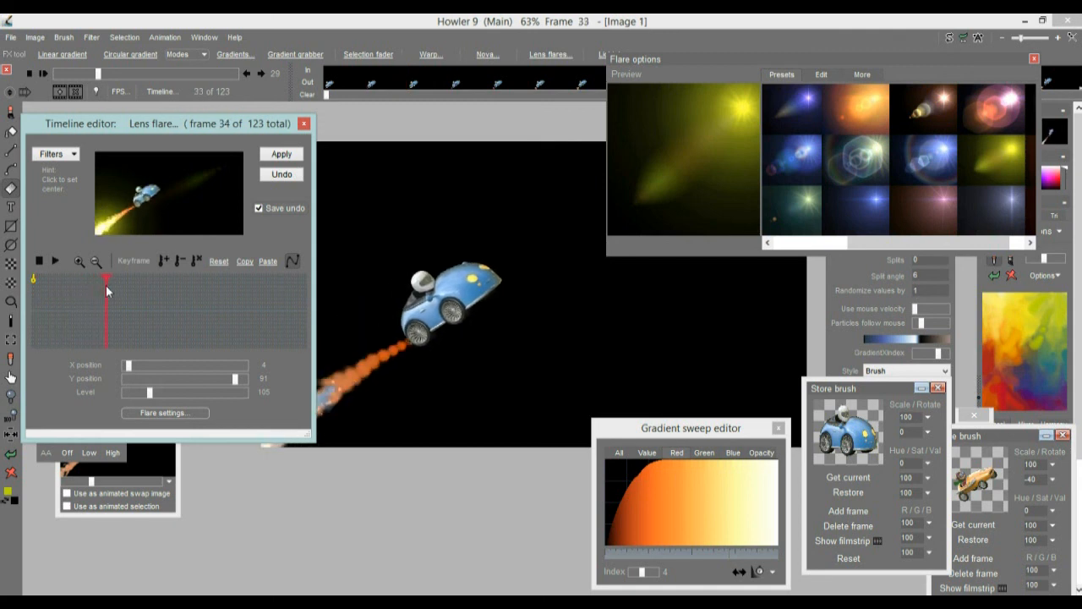
pyautogui.click(134, 204)
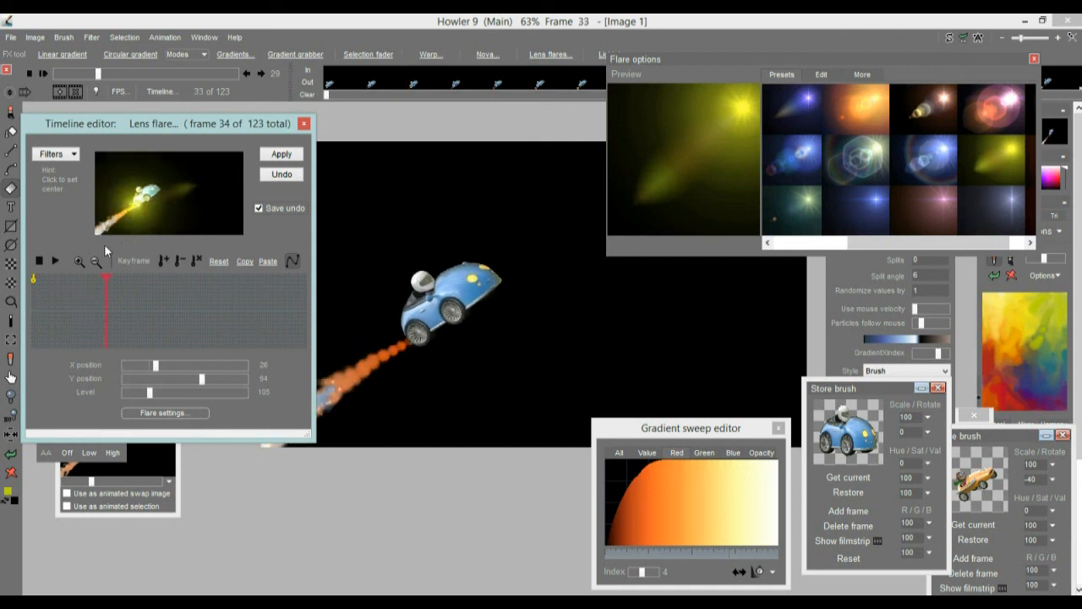
pyautogui.click(132, 208)
pyautogui.click(132, 206)
pyautogui.moveTo(149, 395); pyautogui.dragTo(179, 399)
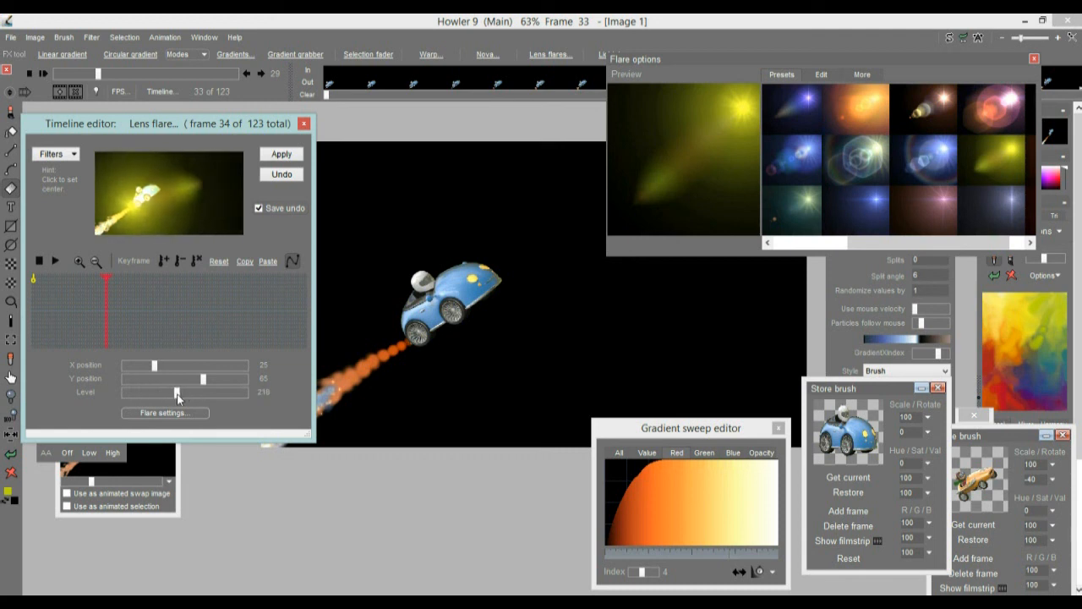
pyautogui.click(164, 262)
# - At frame 60, move the flare to the exhaust at X 54, Y 39, lower Level to 116 and add a keyframe
pyautogui.moveTo(127, 290); pyautogui.dragTo(168, 283)
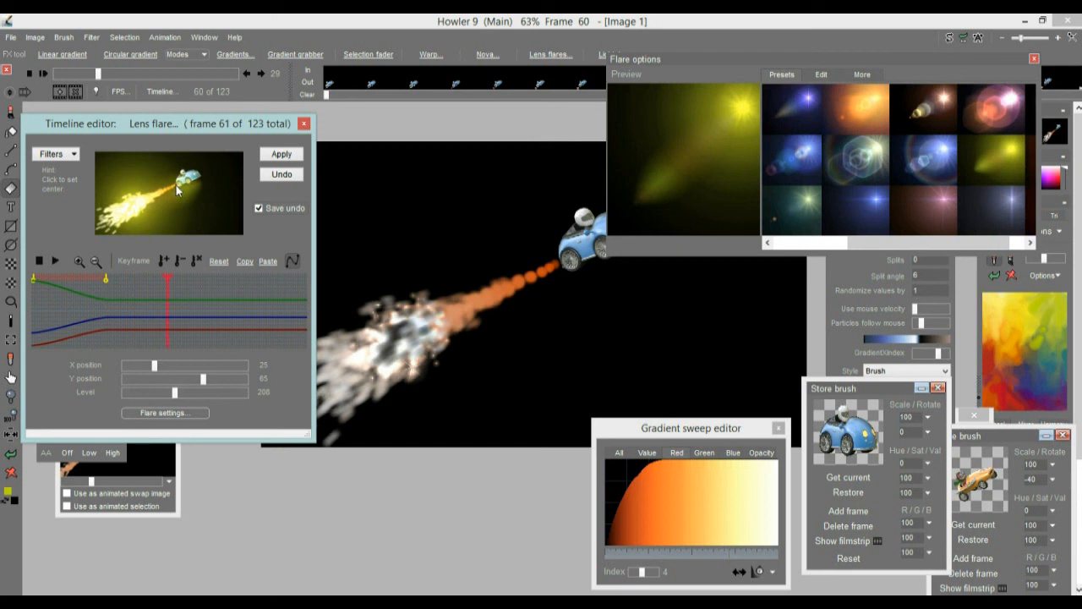
pyautogui.click(176, 190)
pyautogui.moveTo(174, 392); pyautogui.dragTo(152, 391)
pyautogui.click(165, 261)
# - At frame 85, place the flare behind the car at X 80, Y 19, reduce Level to 75 and add a keyframe
pyautogui.moveTo(220, 308)
pyautogui.mouseDown()
pyautogui.moveTo(235, 290)
pyautogui.moveTo(226, 295)
pyautogui.mouseUp()
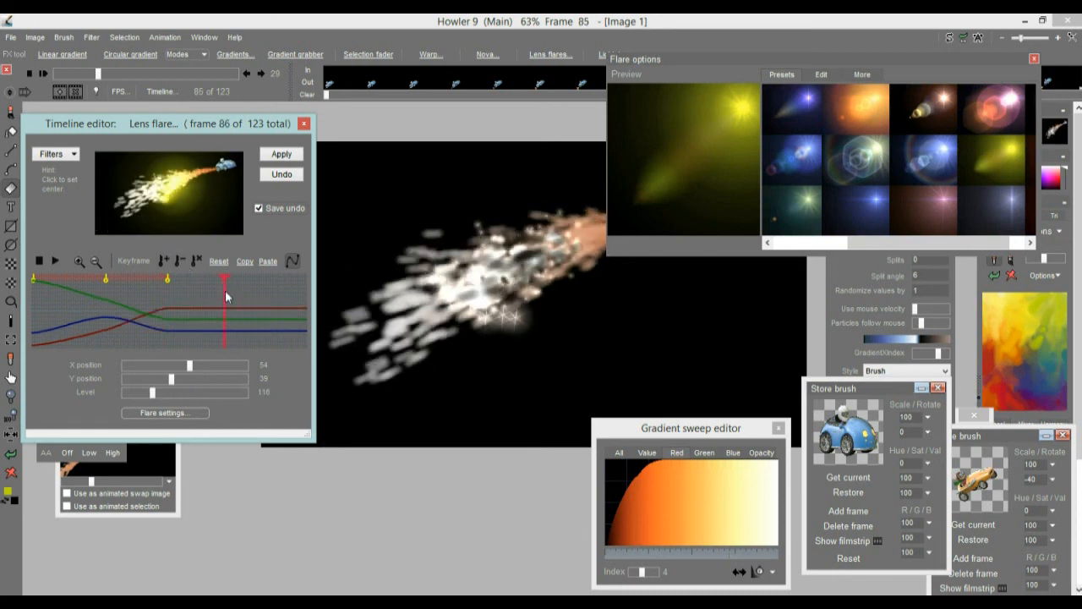
pyautogui.click(215, 172)
pyautogui.click(216, 174)
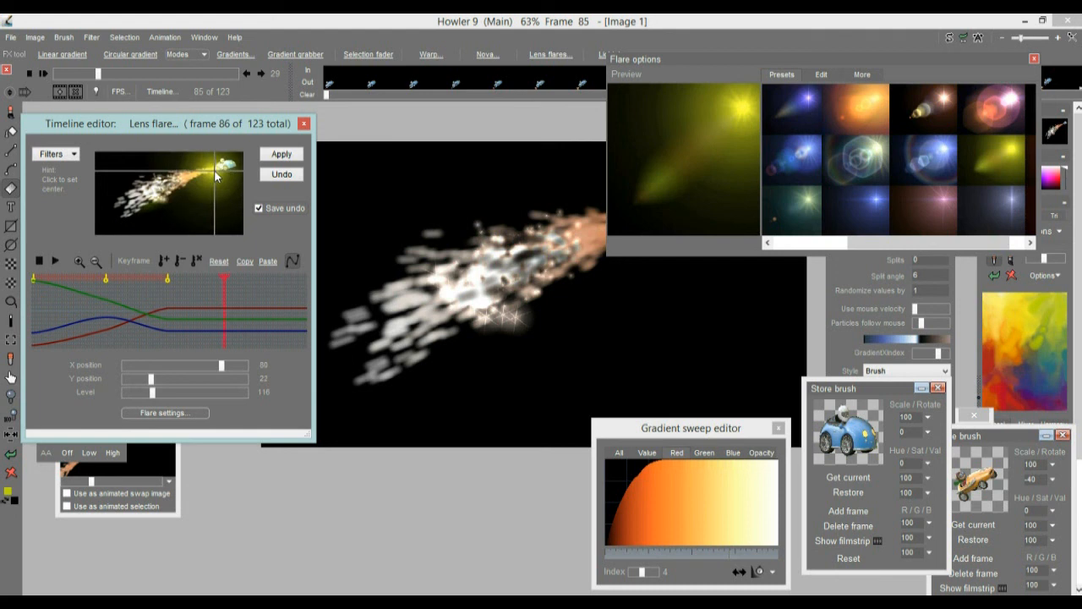
pyautogui.moveTo(147, 395); pyautogui.dragTo(143, 396)
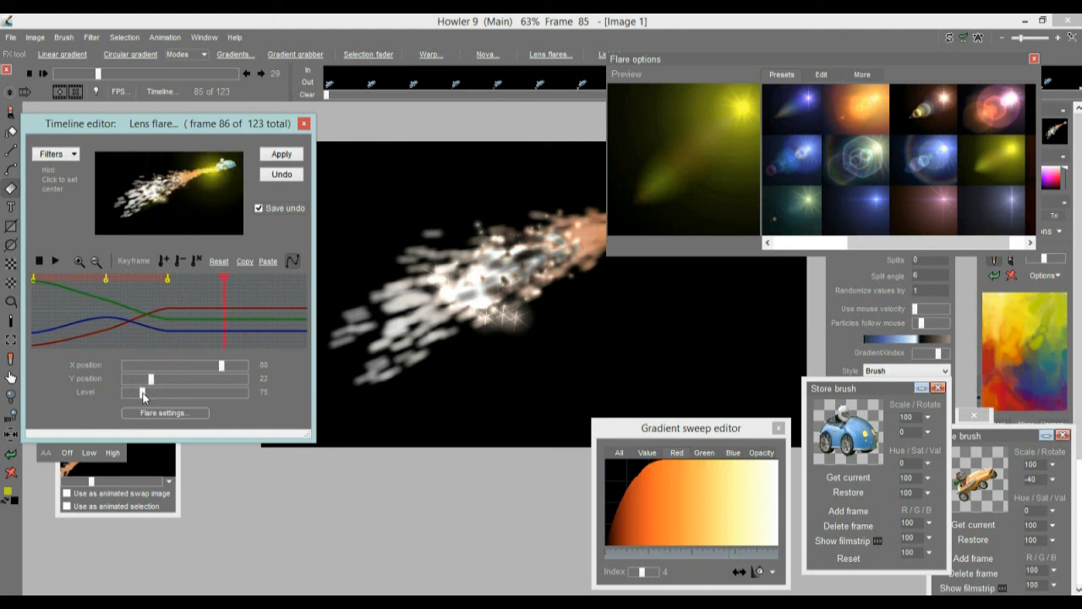
pyautogui.click(216, 171)
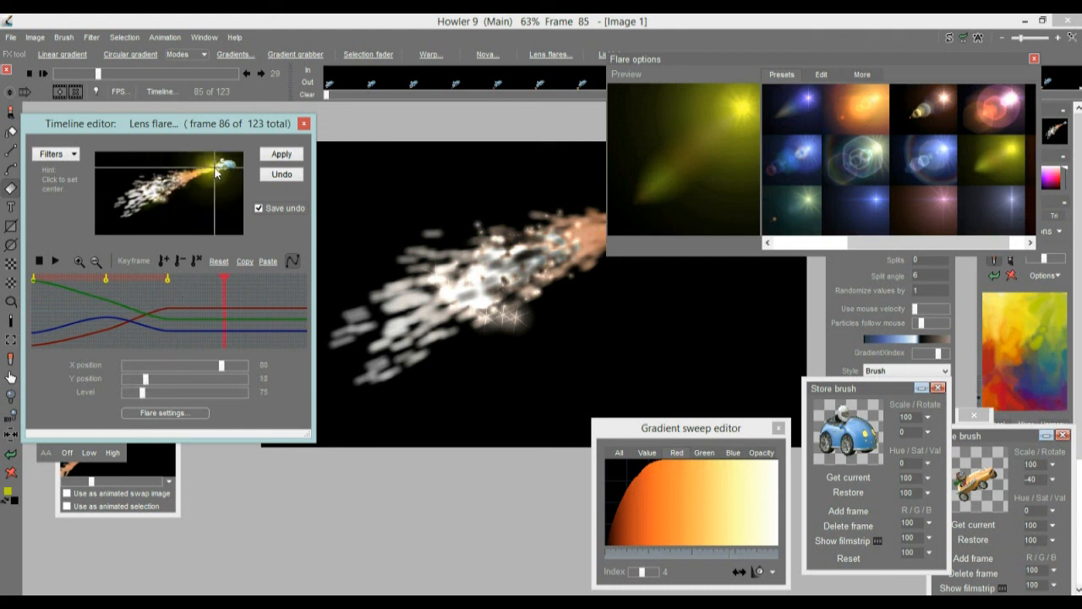
pyautogui.click(216, 172)
pyautogui.click(216, 172)
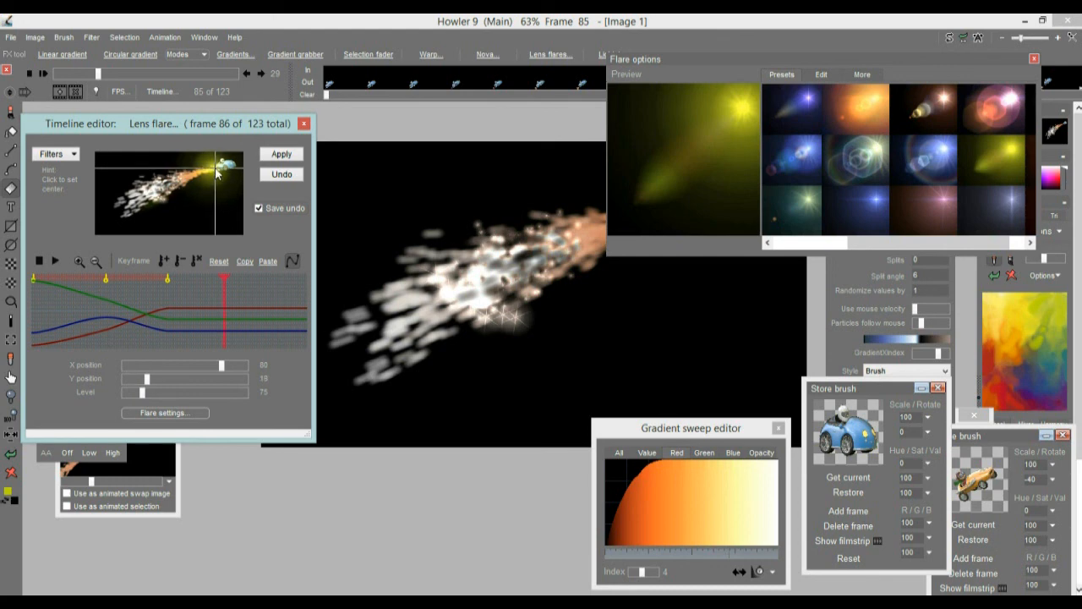
pyautogui.click(164, 258)
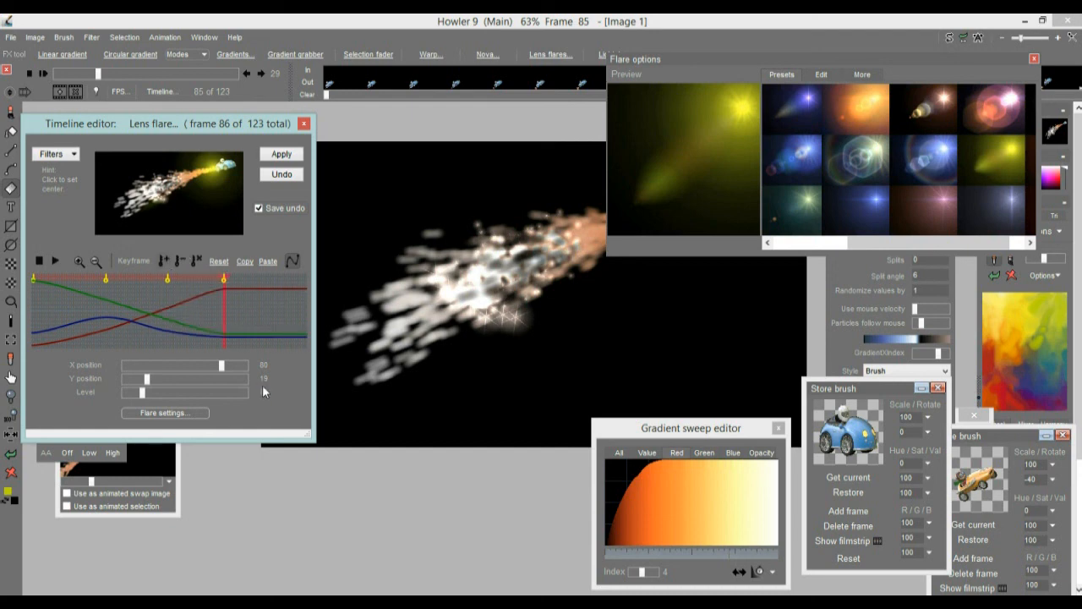
# - Add flare keyframes at frame 106 with X 93, Y 13 and at frame 121 with X 100, Y 11, Level 68
pyautogui.click(258, 310)
pyautogui.moveTo(259, 311); pyautogui.dragTo(269, 299)
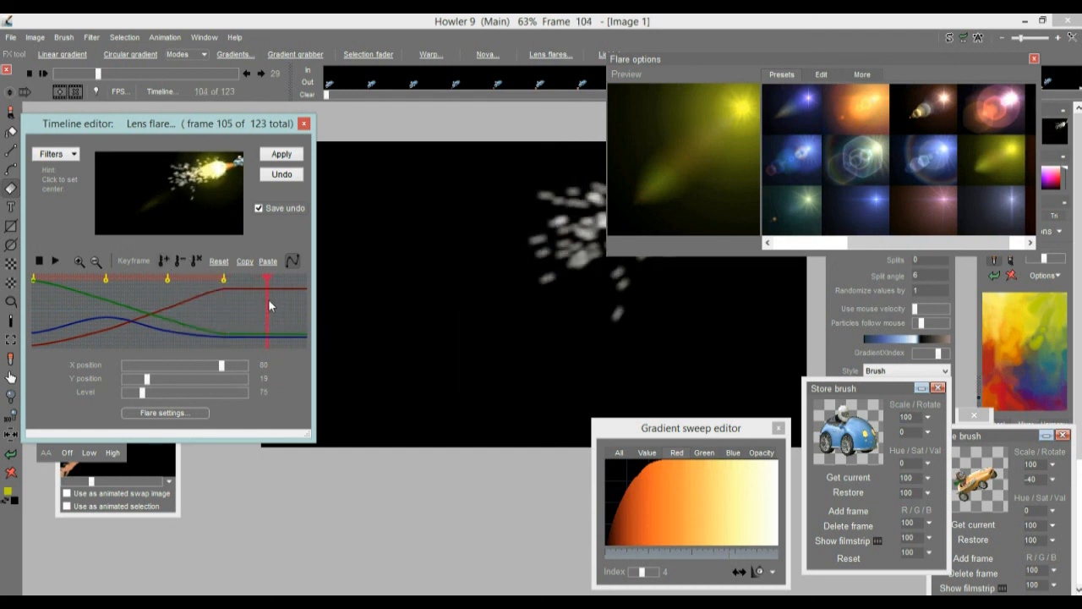
pyautogui.click(235, 165)
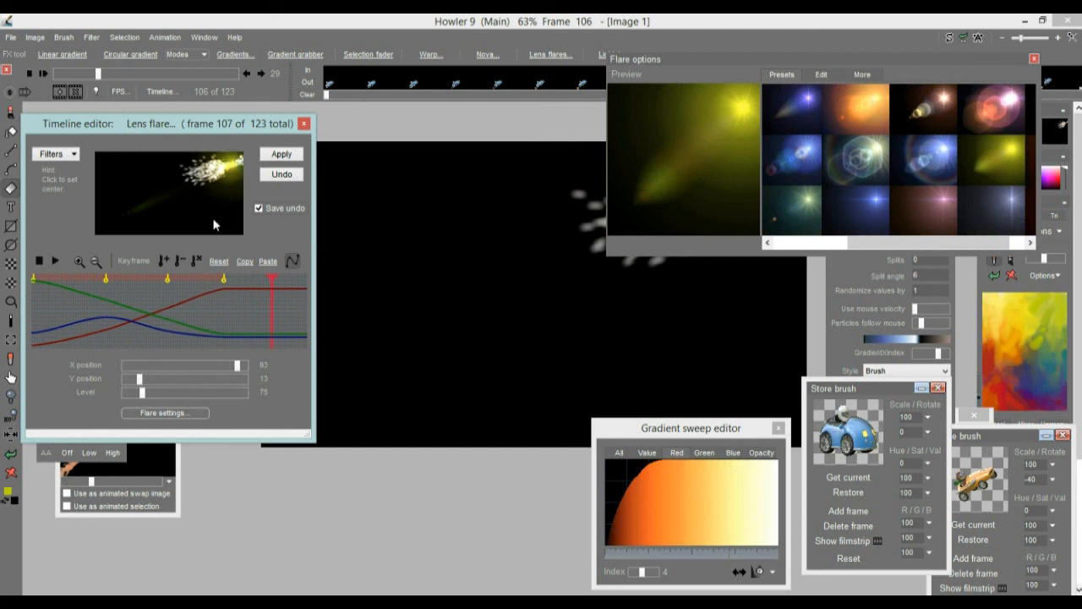
pyautogui.moveTo(271, 305); pyautogui.dragTo(333, 301)
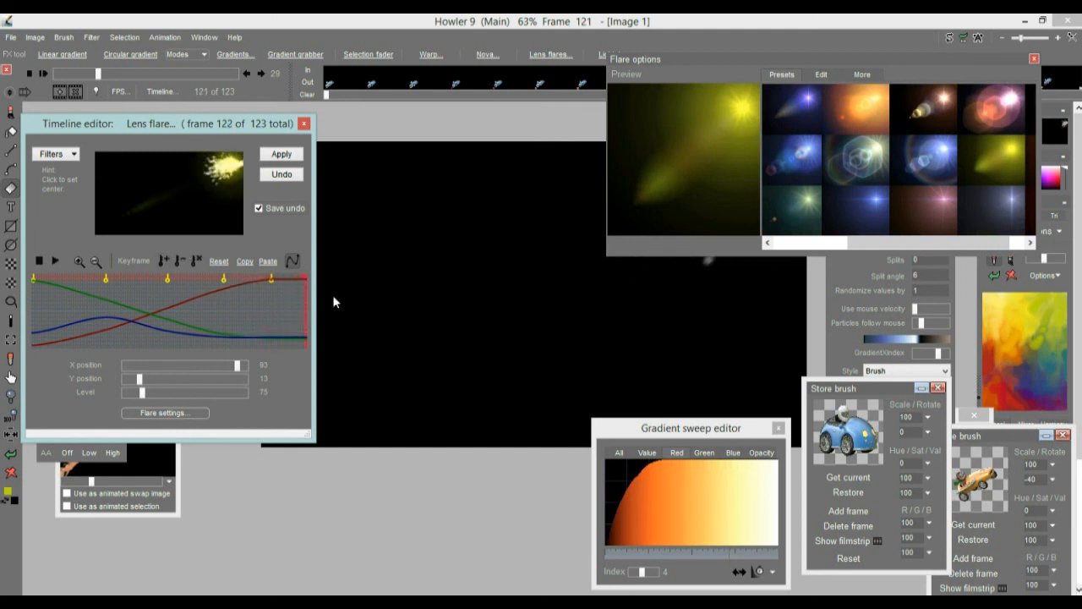
pyautogui.click(242, 162)
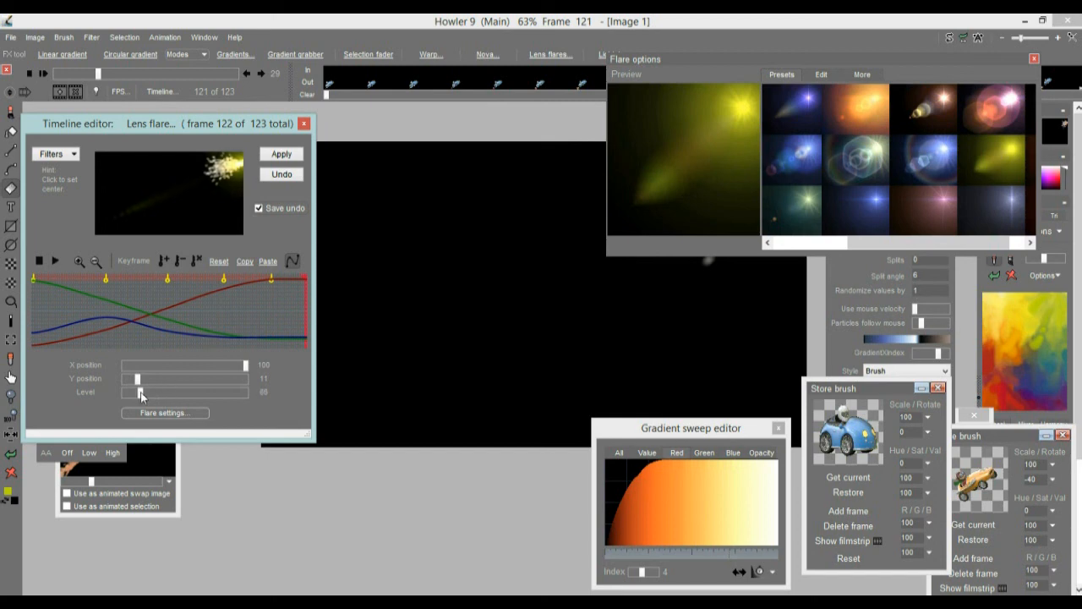
# - Apply the keyframed lens flare to the whole animation, then play it back and scrub through the frames
pyautogui.moveTo(262, 314); pyautogui.dragTo(122, 315)
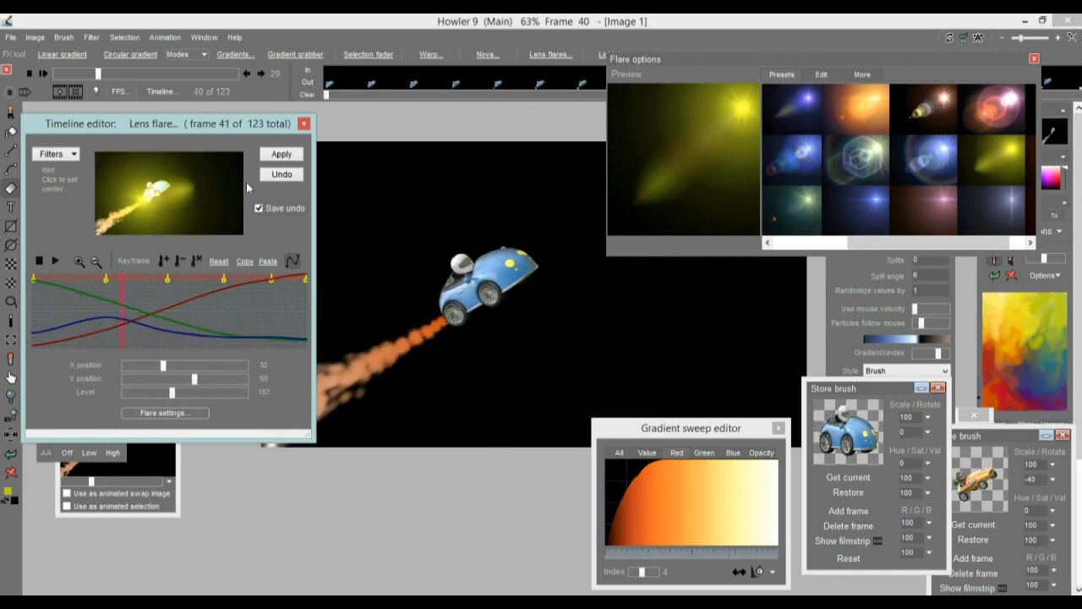
pyautogui.click(280, 156)
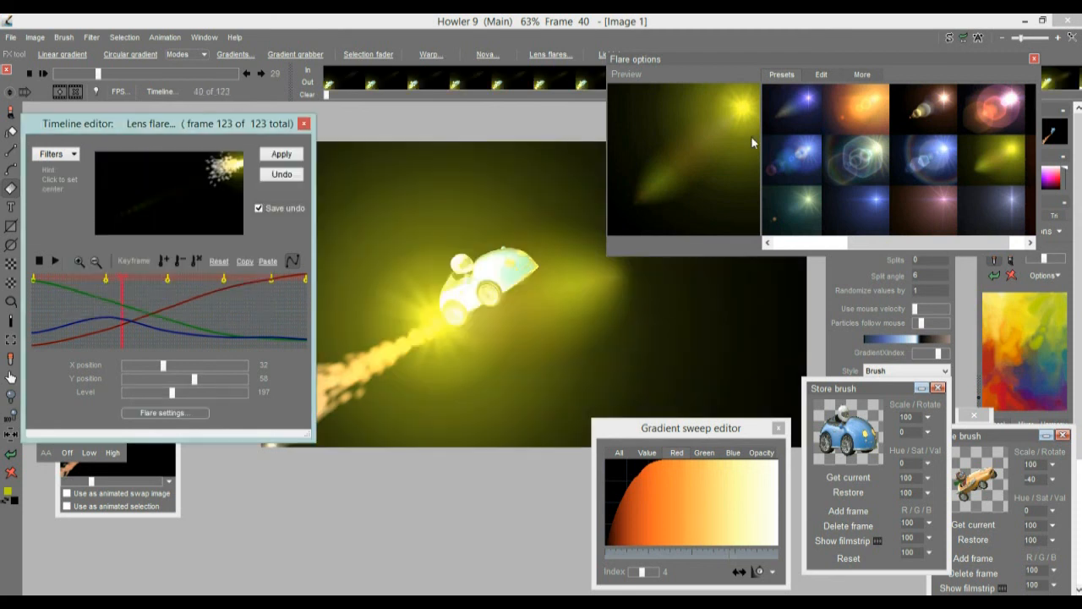
pyautogui.click(44, 74)
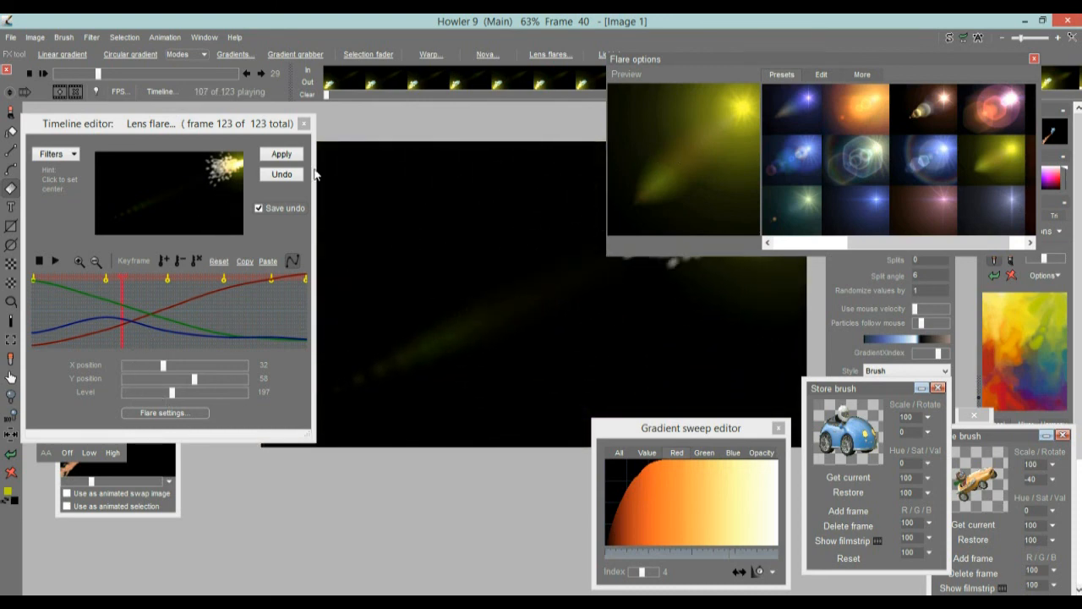
pyautogui.moveTo(95, 71); pyautogui.dragTo(104, 74)
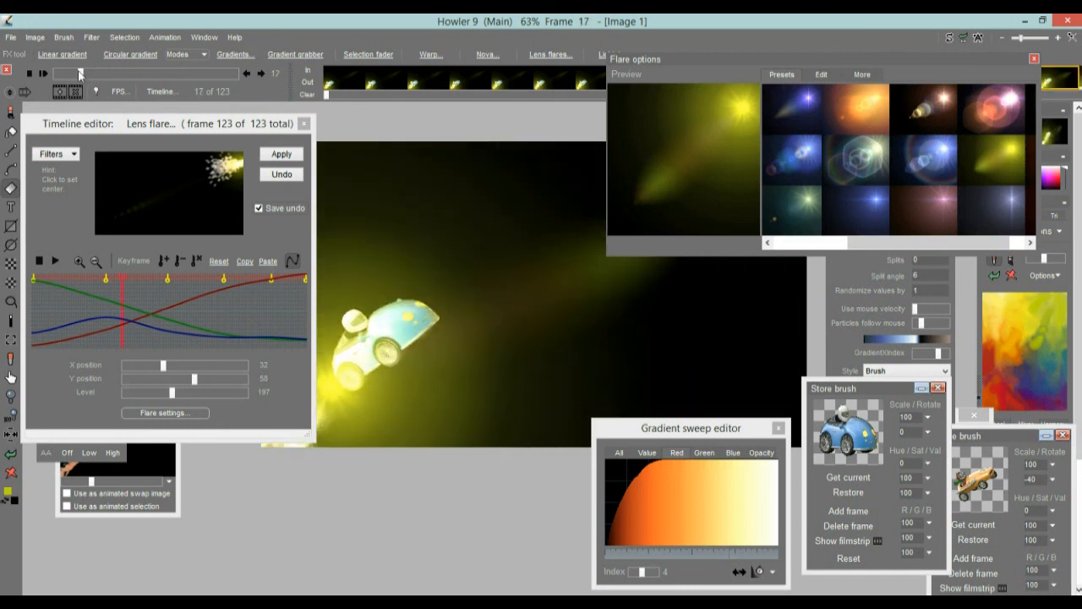
# - Try the pink star, teal star and blue rainbow-ringed flare presets, previewing each at different frames of the timeline
pyautogui.click(924, 209)
pyautogui.moveTo(133, 286)
pyautogui.mouseDown()
pyautogui.moveTo(81, 308)
pyautogui.moveTo(173, 305)
pyautogui.mouseUp()
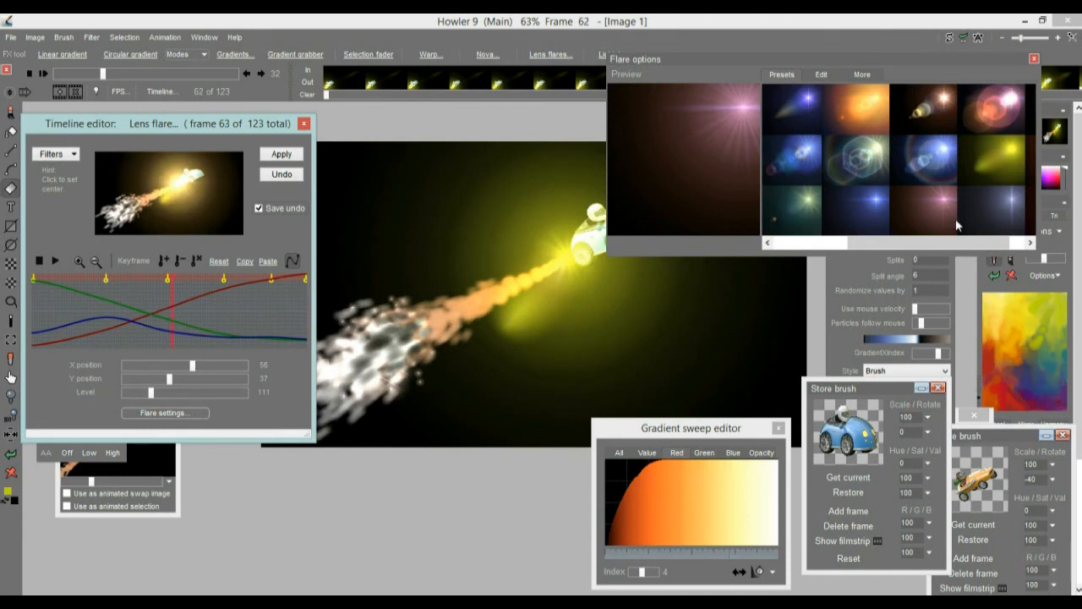
pyautogui.click(803, 215)
pyautogui.moveTo(173, 306); pyautogui.dragTo(238, 306)
pyautogui.click(944, 175)
pyautogui.moveTo(188, 279)
pyautogui.mouseDown()
pyautogui.moveTo(110, 300)
pyautogui.moveTo(224, 304)
pyautogui.mouseUp()
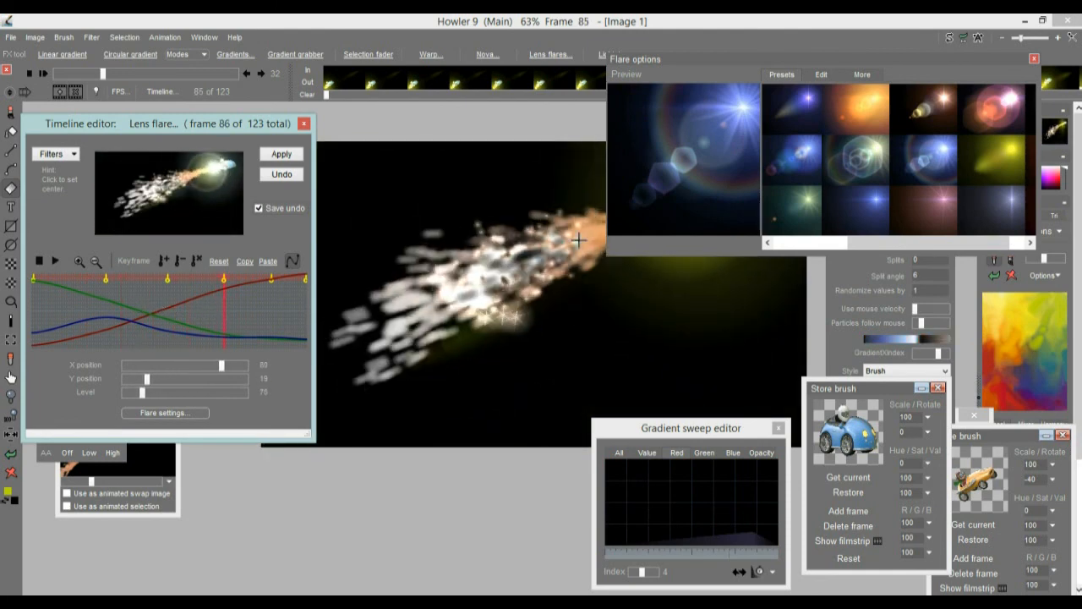
# - Try the white star, red ringed and blue beam flare presets, scrubbing the timeline to preview each one
pyautogui.click(996, 205)
pyautogui.moveTo(152, 293); pyautogui.dragTo(204, 296)
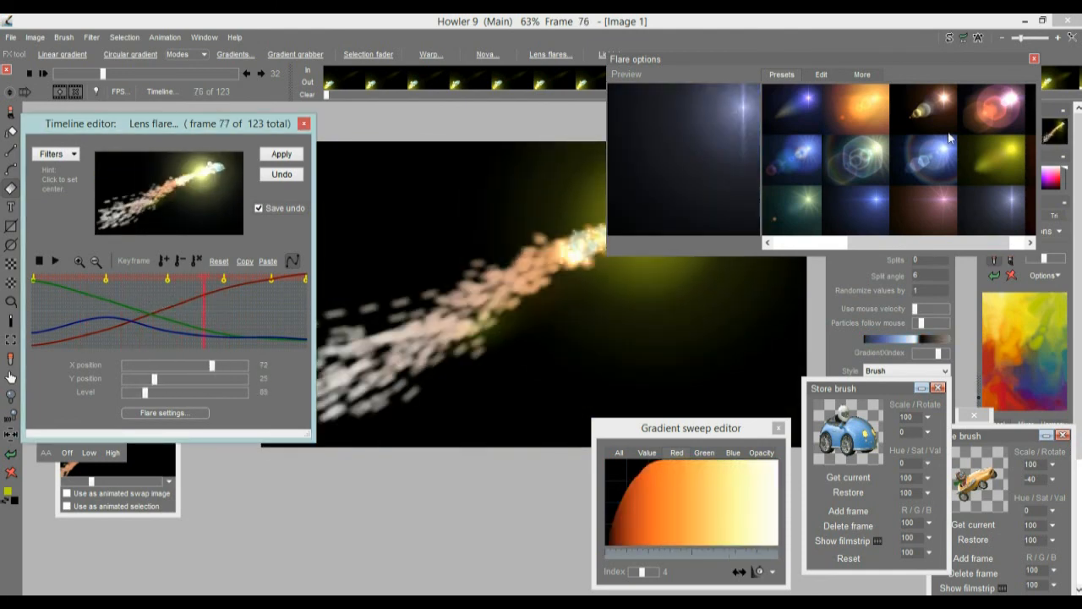
pyautogui.click(1017, 99)
pyautogui.moveTo(76, 294); pyautogui.dragTo(240, 303)
pyautogui.click(772, 106)
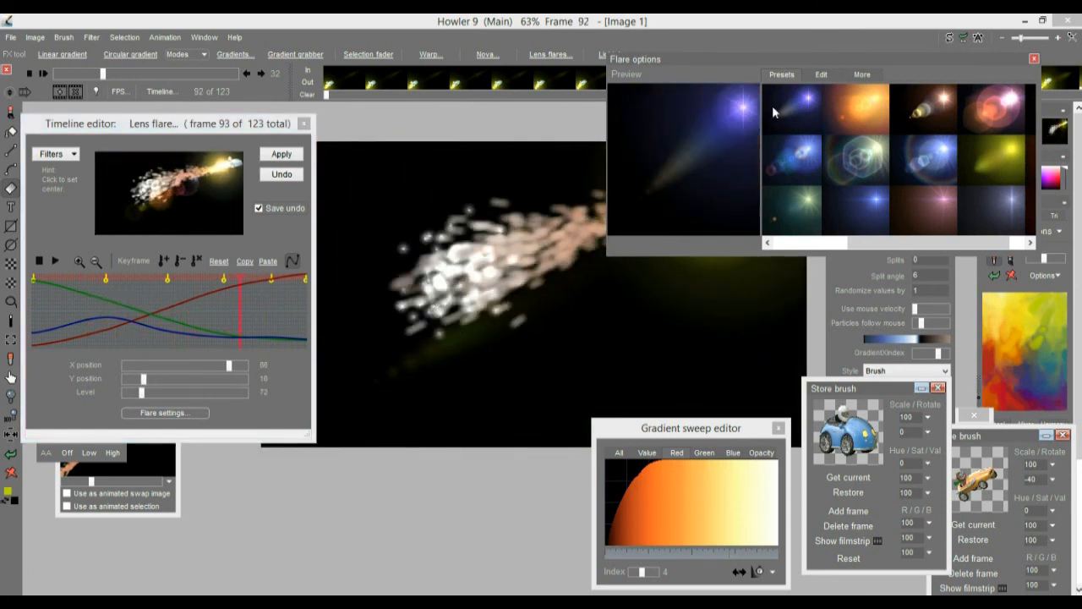
pyautogui.moveTo(44, 326)
pyautogui.mouseDown()
pyautogui.moveTo(91, 291)
pyautogui.moveTo(248, 288)
pyautogui.moveTo(127, 297)
pyautogui.mouseUp()
# - Choose the green starburst flare preset, return the timeline to frame 0 and apply this flare to the animation
pyautogui.moveTo(951, 243); pyautogui.dragTo(895, 242)
pyautogui.click(843, 151)
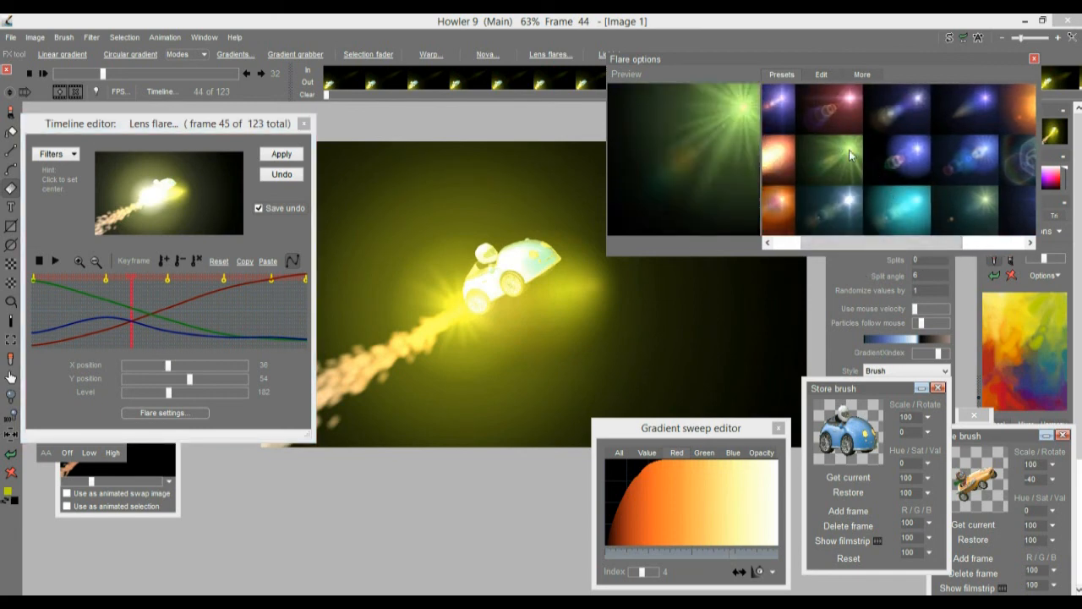
pyautogui.moveTo(61, 302)
pyautogui.mouseDown()
pyautogui.moveTo(193, 288)
pyautogui.moveTo(48, 303)
pyautogui.moveTo(197, 288)
pyautogui.moveTo(42, 300)
pyautogui.moveTo(157, 293)
pyautogui.moveTo(77, 305)
pyautogui.moveTo(215, 284)
pyautogui.moveTo(57, 316)
pyautogui.moveTo(22, 334)
pyautogui.mouseUp()
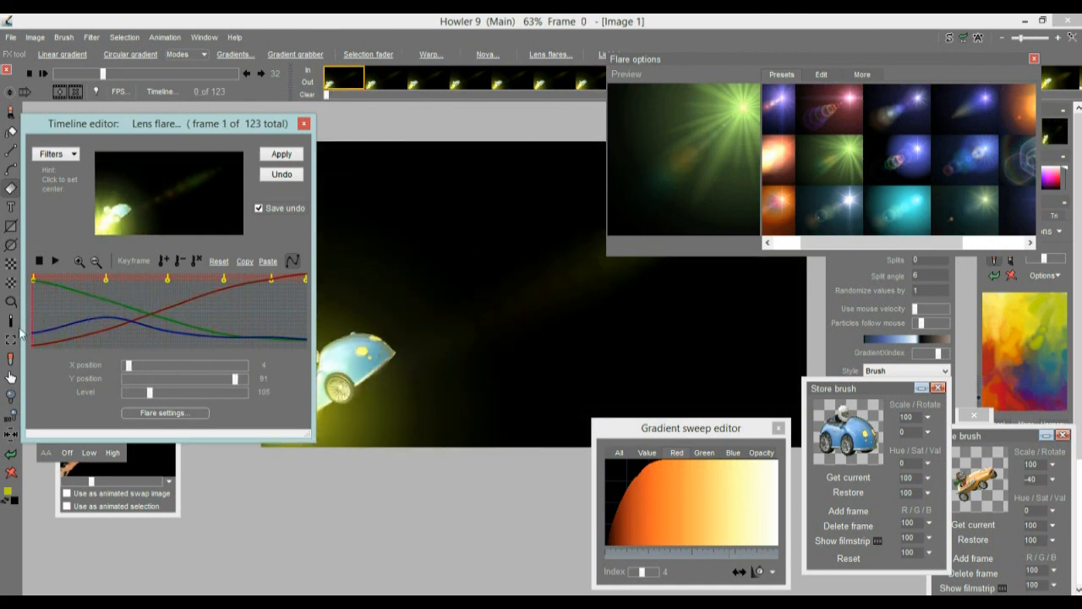
pyautogui.click(288, 156)
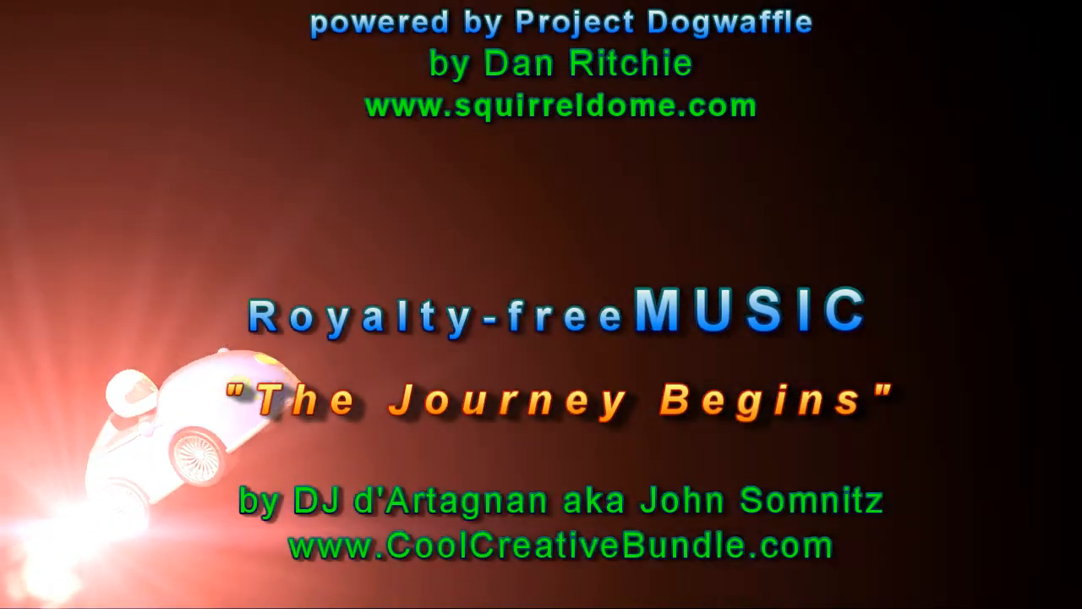